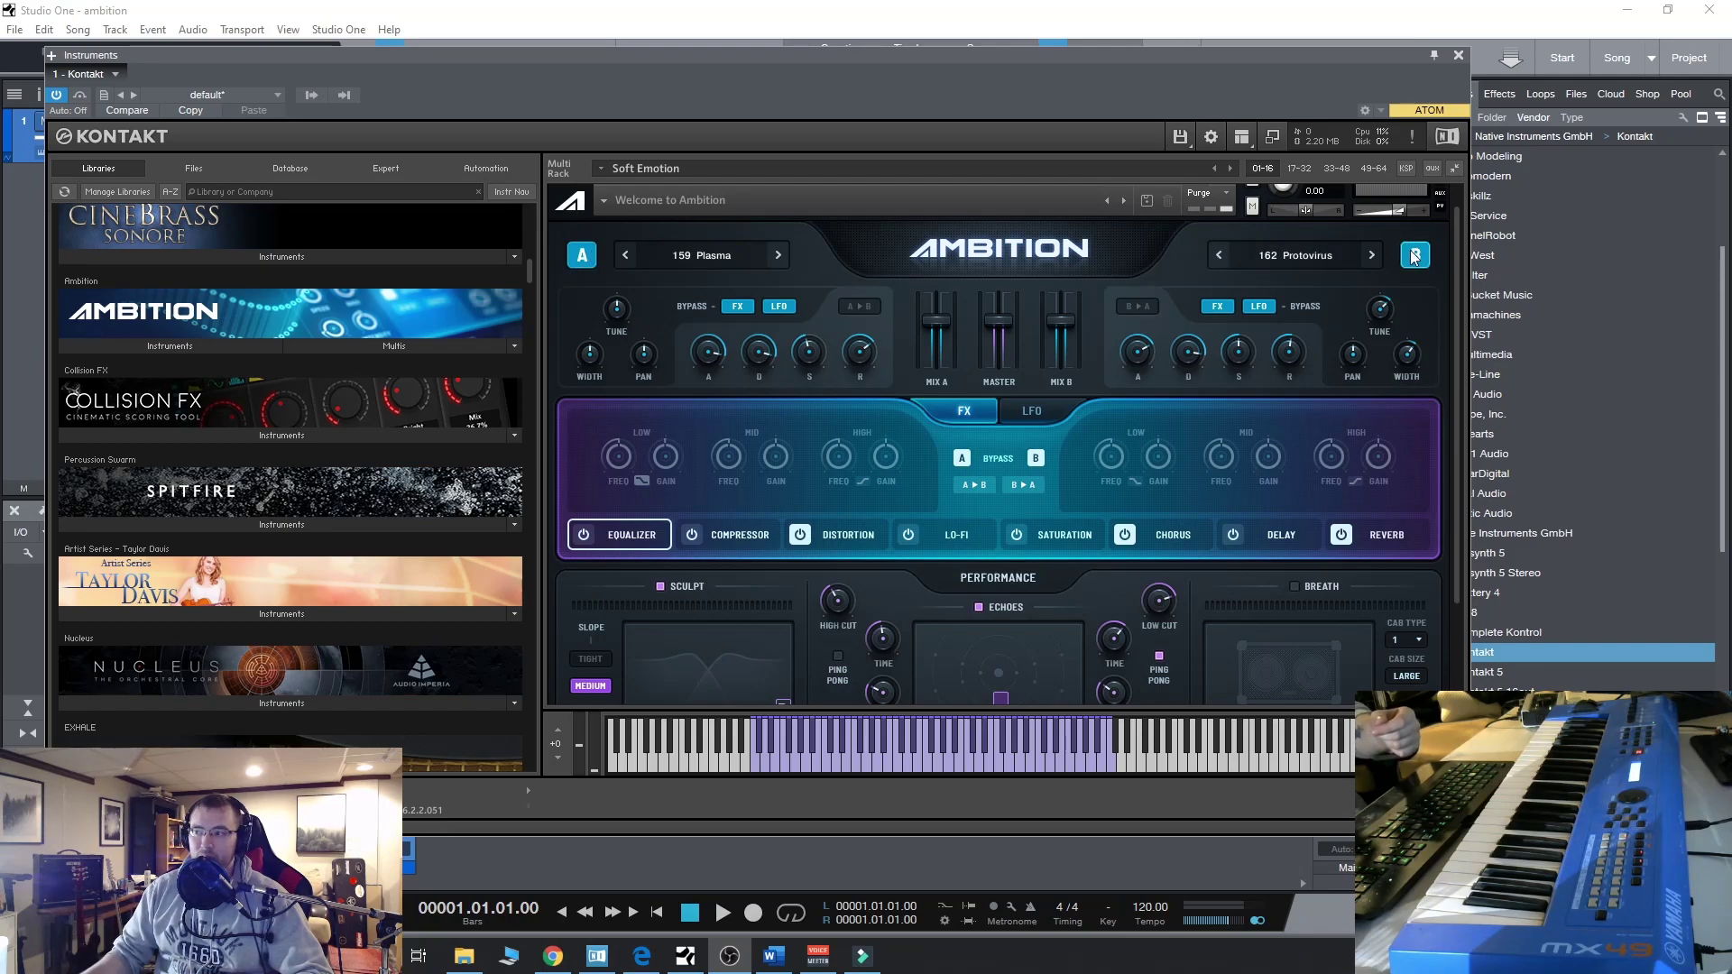
Step: Browse the list of sounds available for layer A through to its end, and close the sound list
{"action": "left_click", "coordinate": [696, 260]}
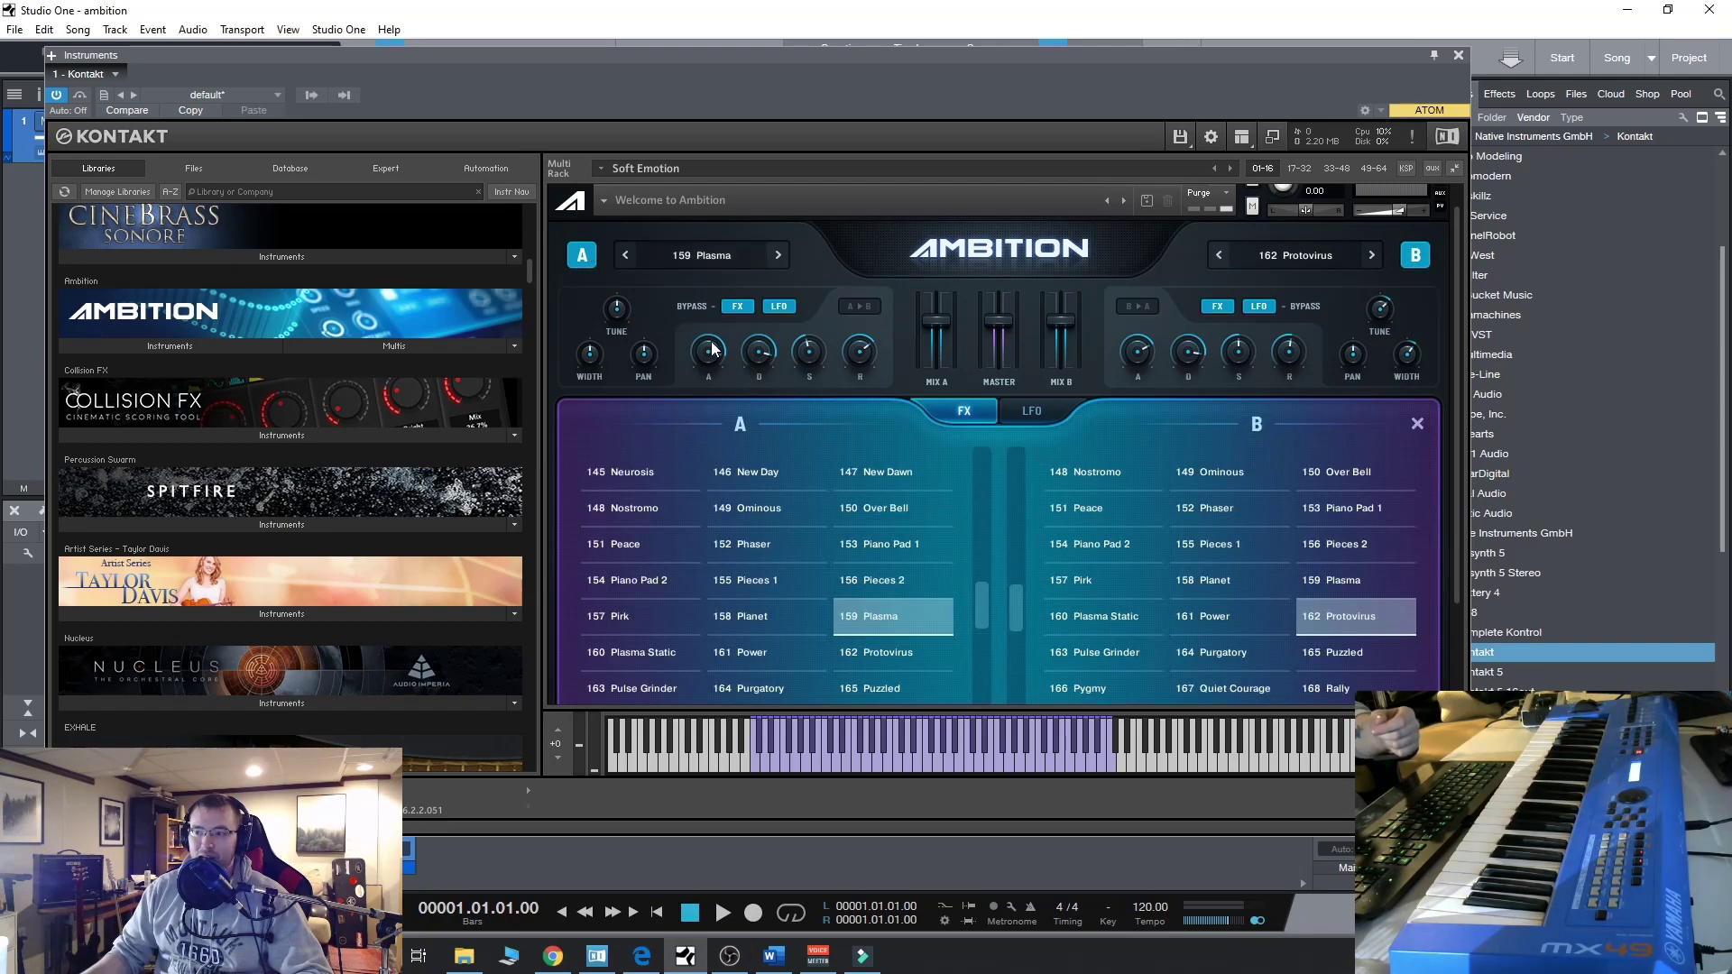
{"action": "left_click_drag", "start_coordinate": [984, 604], "coordinate": [987, 699]}
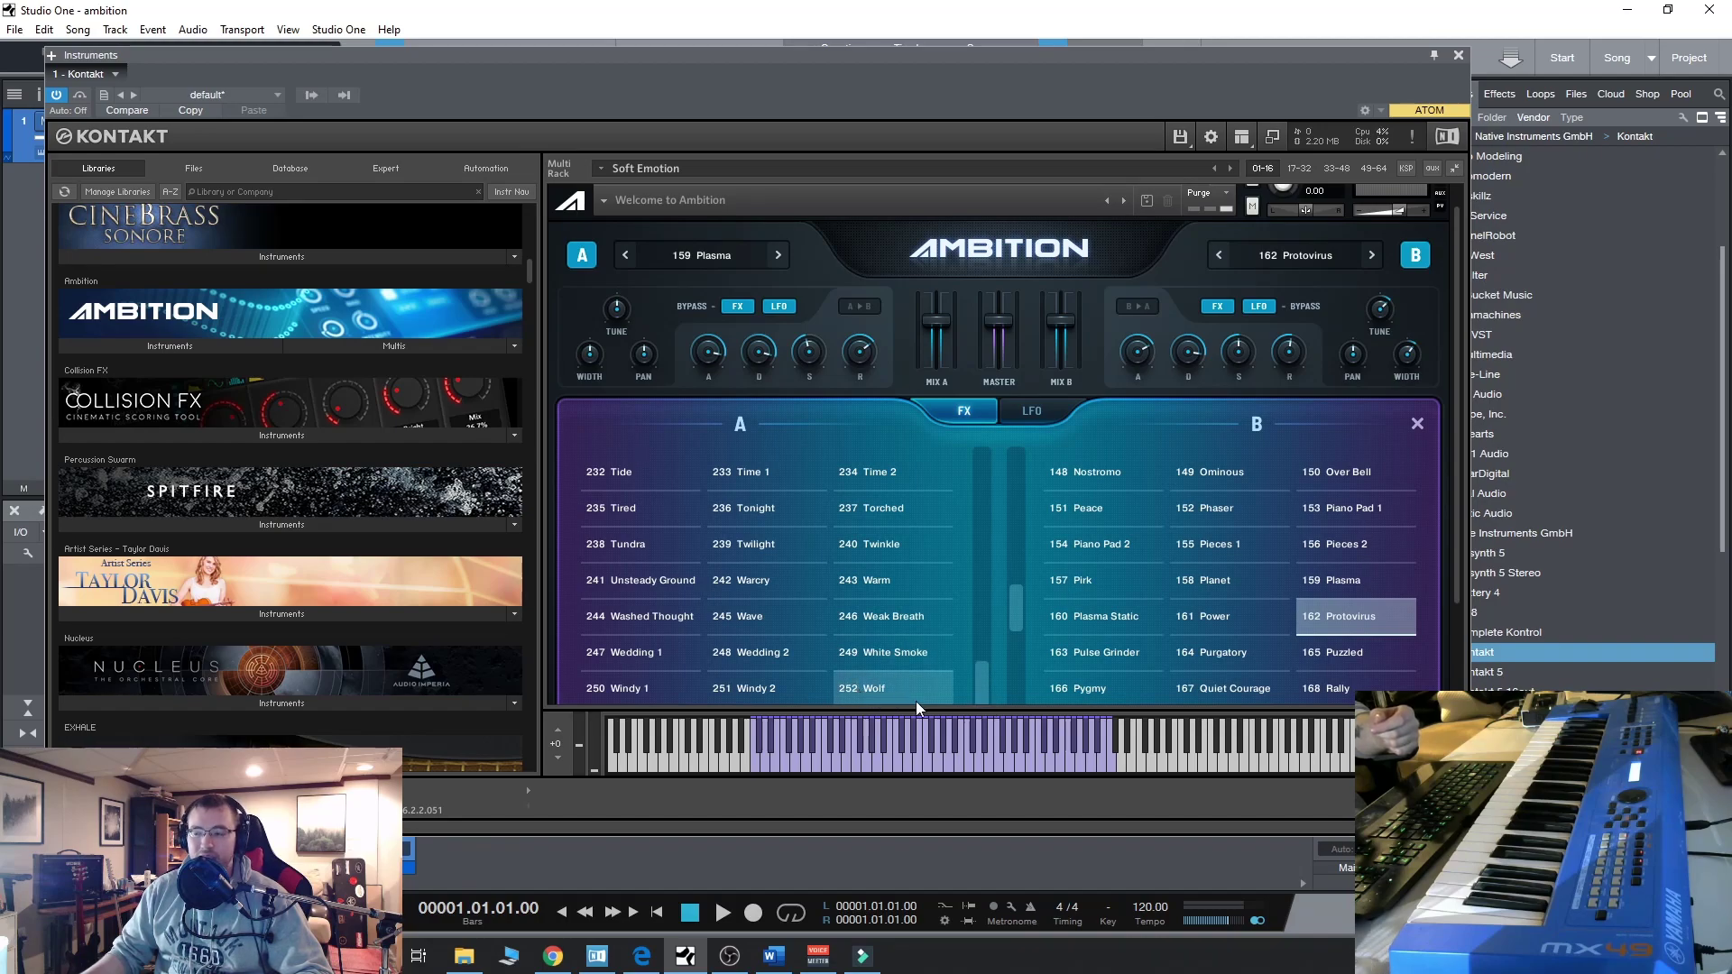
{"action": "left_click_drag", "start_coordinate": [983, 698], "coordinate": [967, 467]}
{"action": "left_click", "coordinate": [1415, 425]}
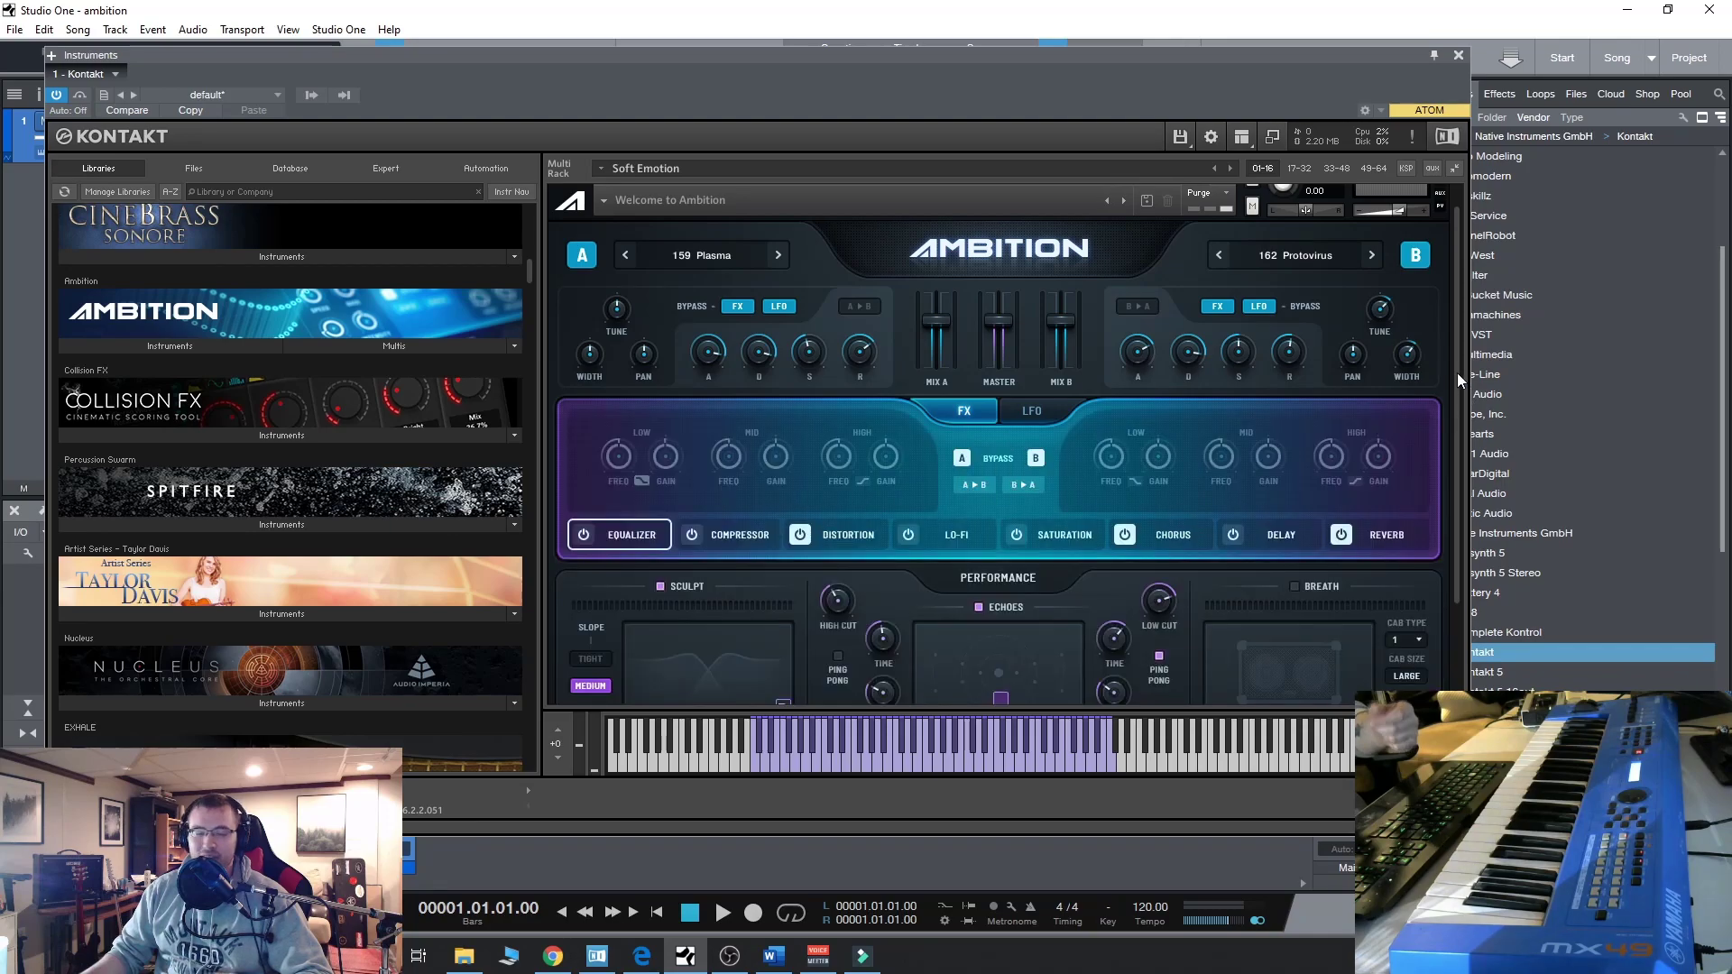
Step: Reset the settings of both layers A and B, including effects and performance controls
{"action": "left_click_drag", "start_coordinate": [1453, 381], "coordinate": [1467, 561]}
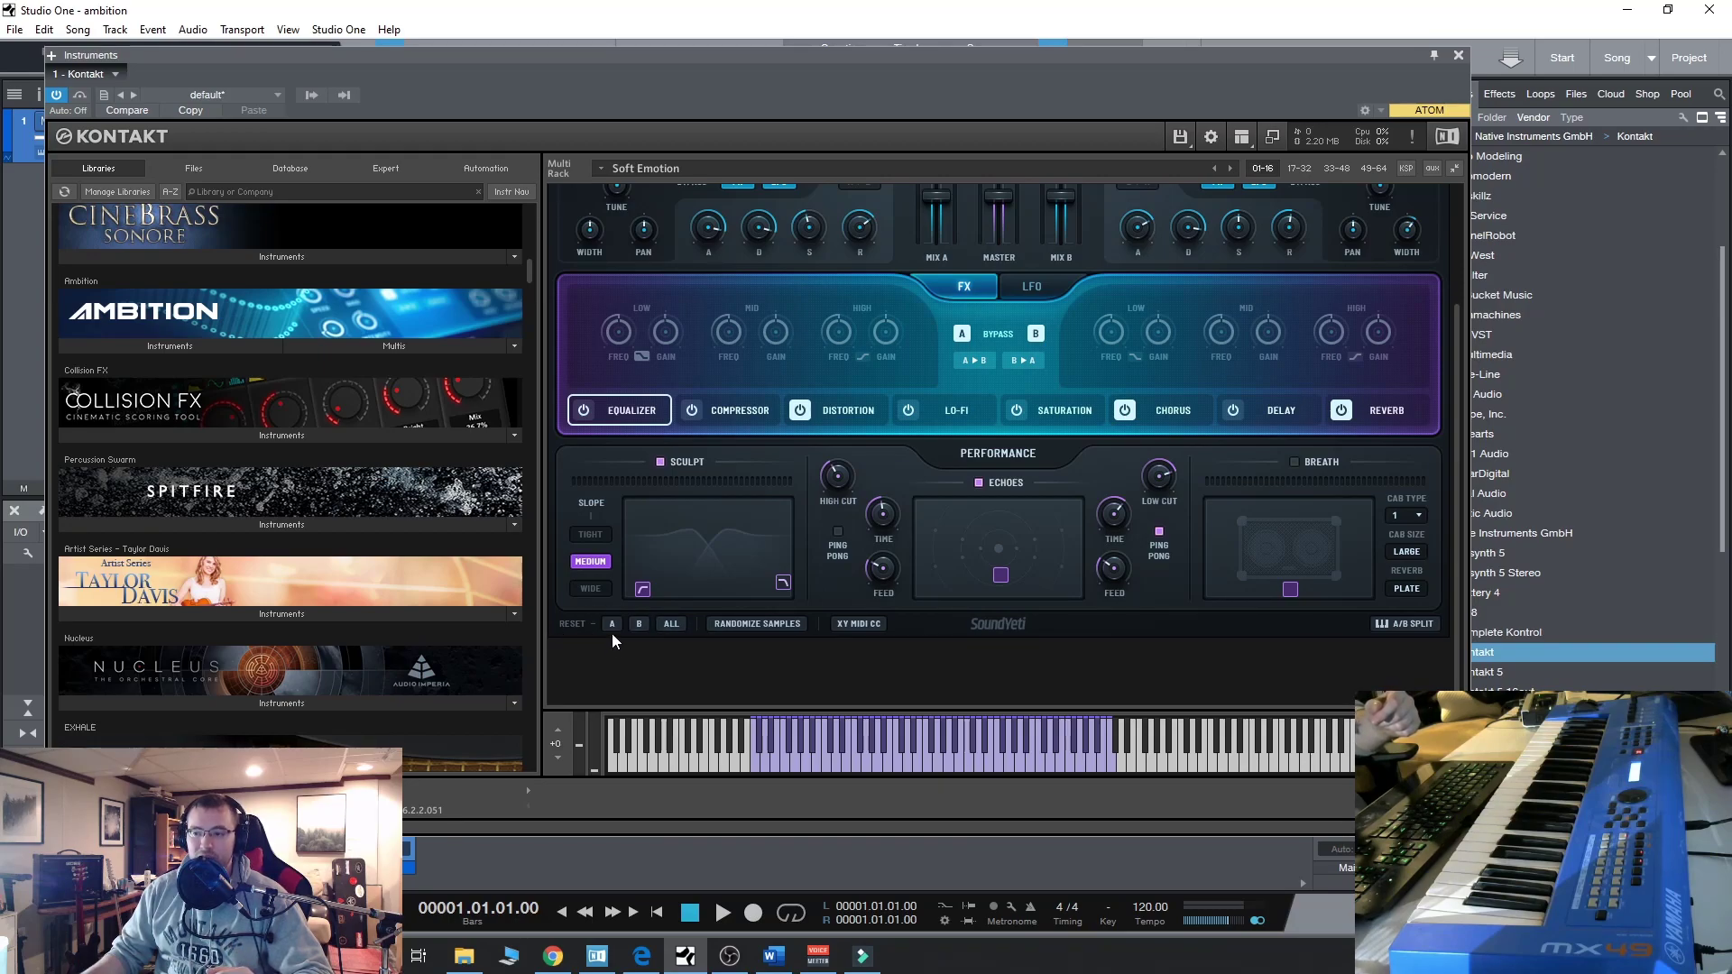
{"action": "left_click", "coordinate": [671, 625]}
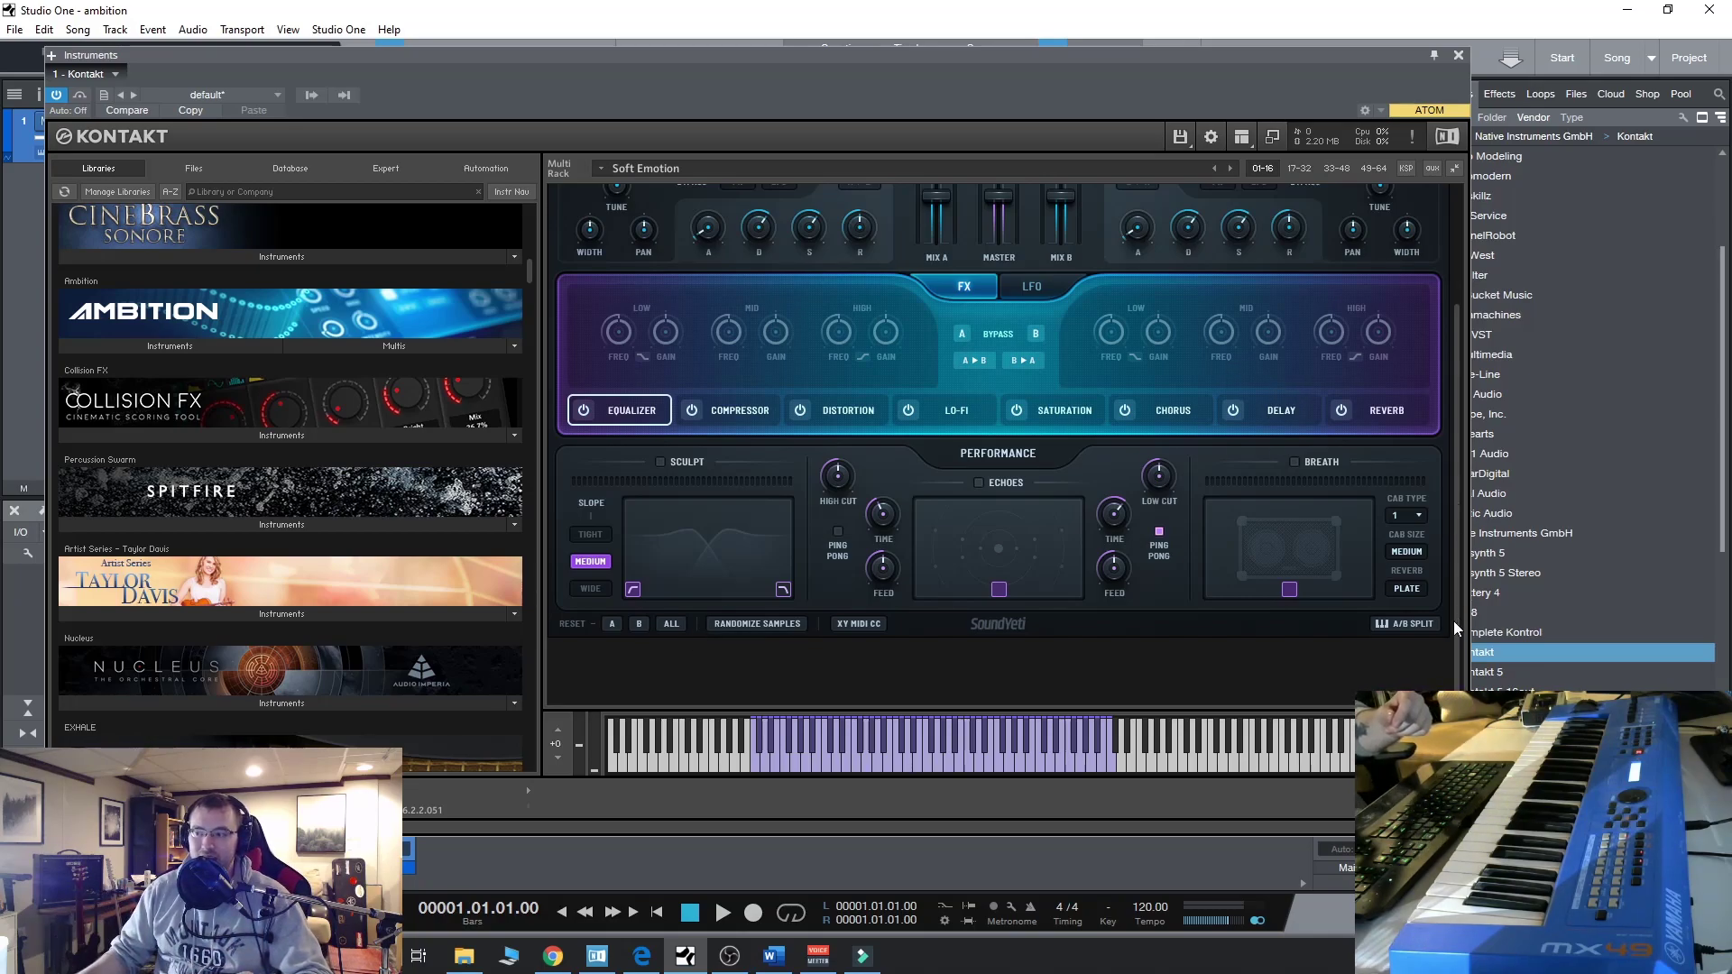
Step: Switch layer A's FX and LFO on and off again, and link and unlink its envelope to layer B
{"action": "scroll", "coordinate": [1458, 648], "scroll_direction": "up", "scroll_amount": 3}
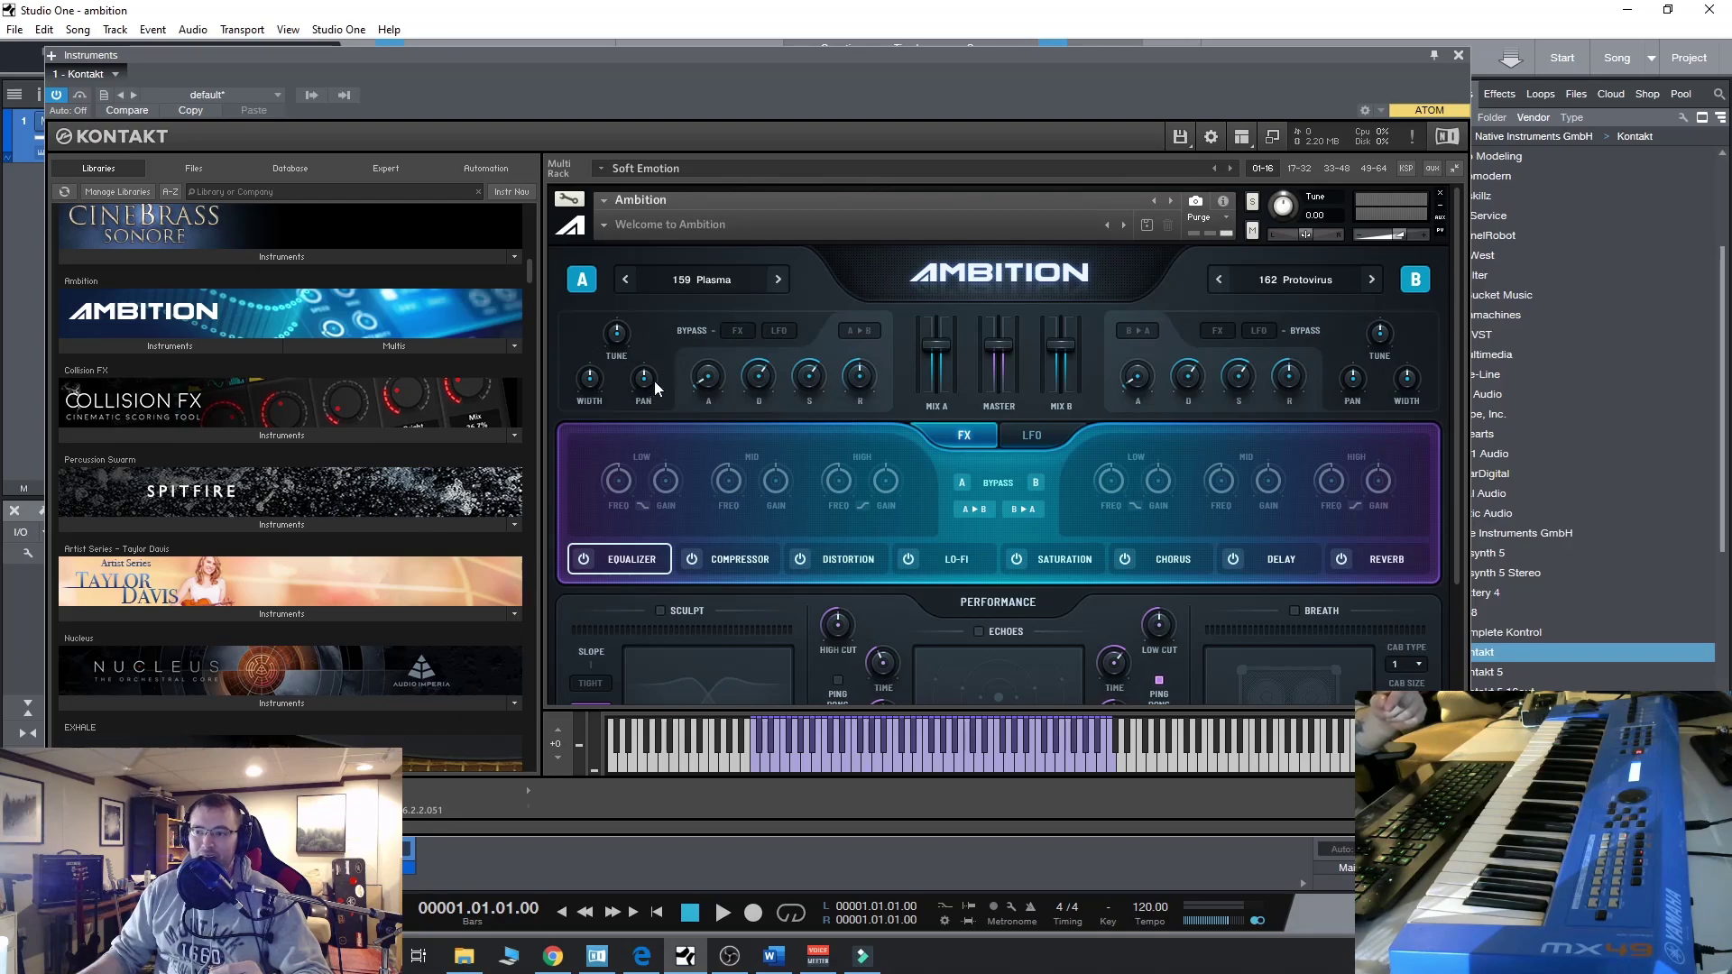
{"action": "left_click", "coordinate": [739, 331]}
{"action": "left_click", "coordinate": [778, 331]}
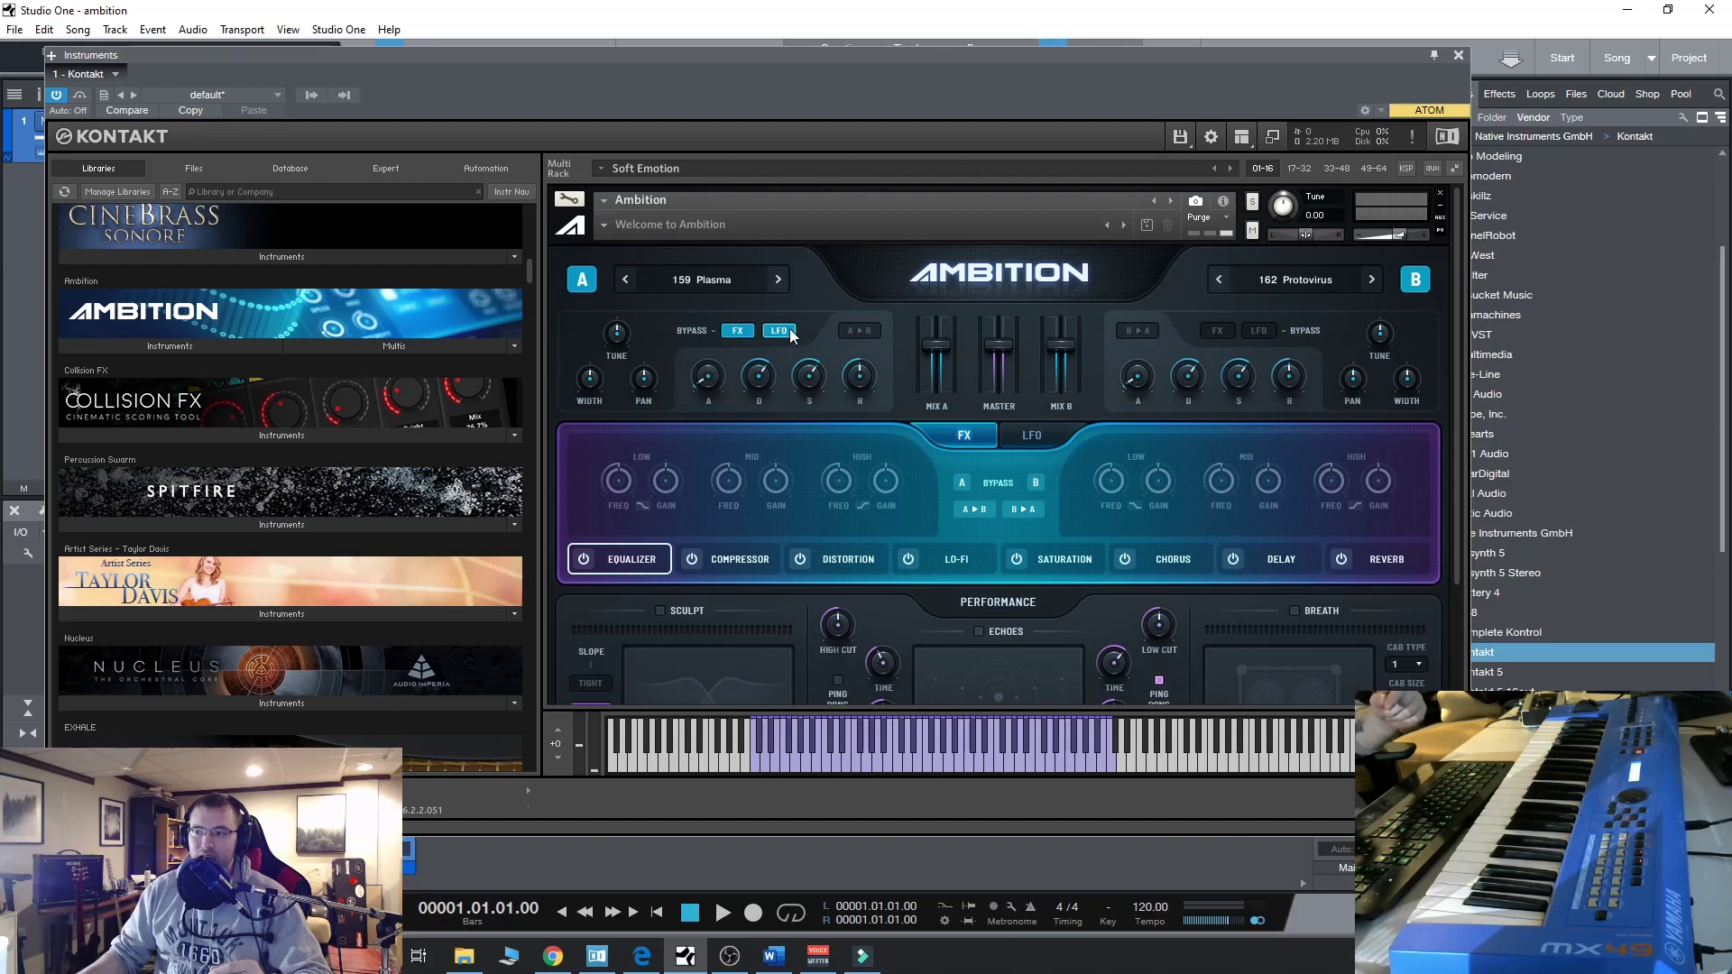
{"action": "left_click", "coordinate": [779, 331]}
{"action": "left_click", "coordinate": [738, 329]}
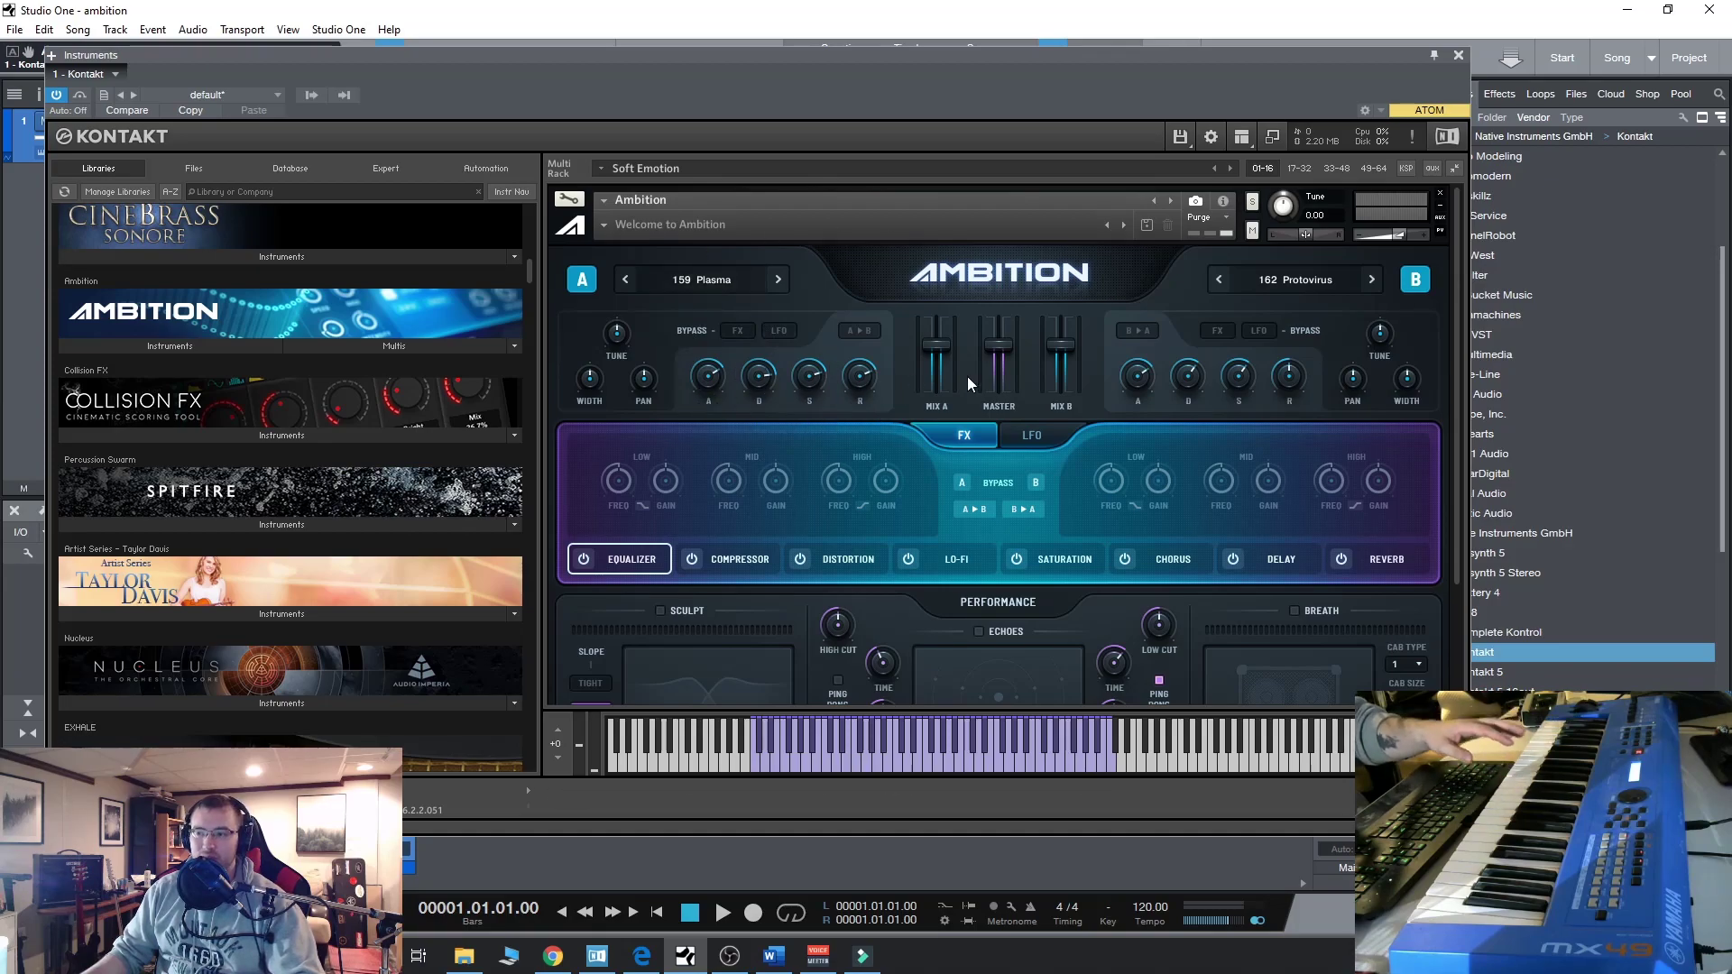
{"action": "left_click", "coordinate": [863, 341]}
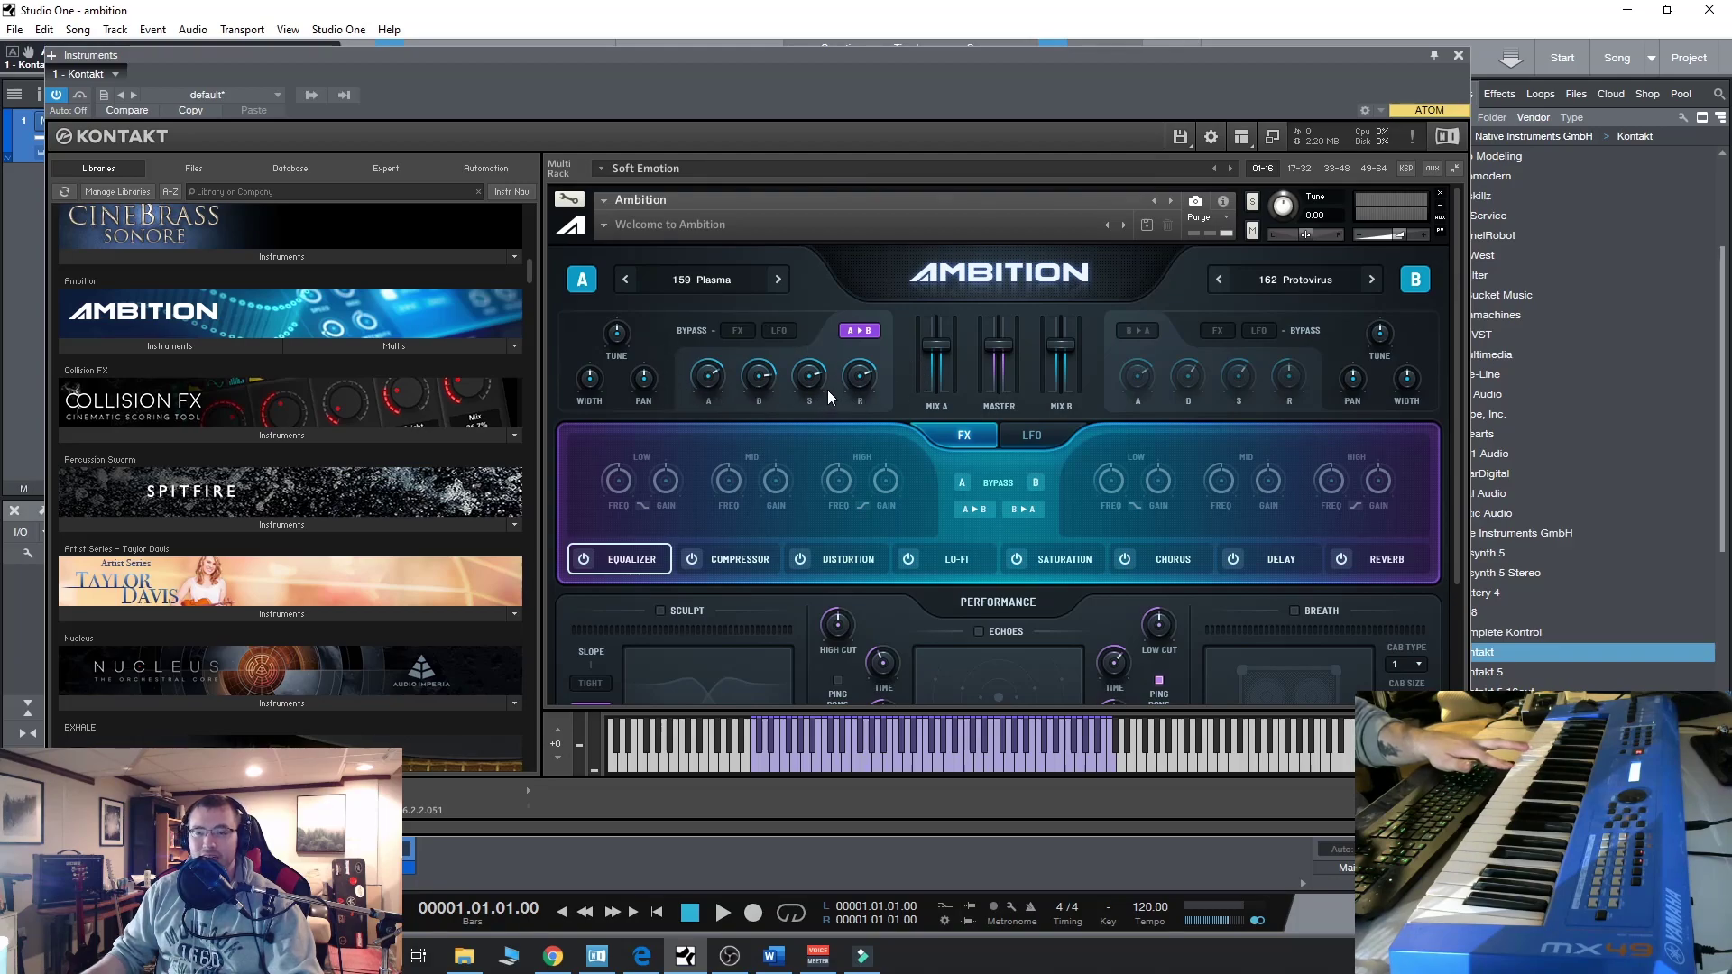
{"action": "left_click", "coordinate": [860, 330]}
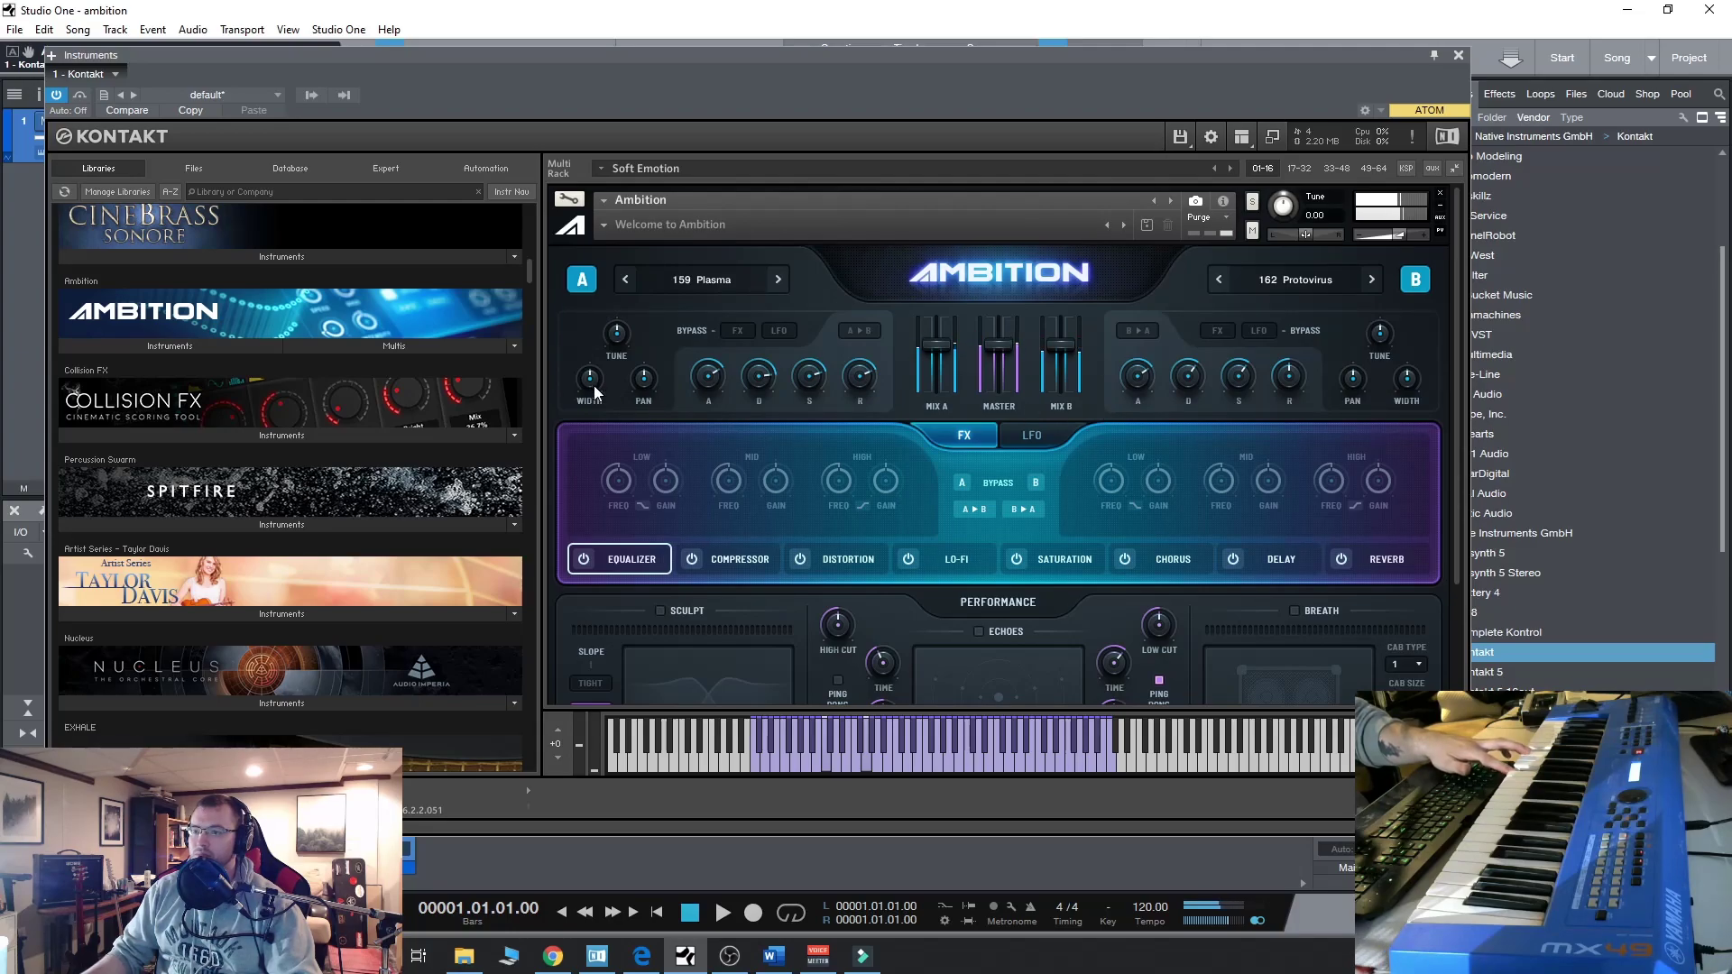
Step: Pan layer A left and layer B to 45 R, set layer B's width to about 53.6 and raise layer A's width
{"action": "left_click_drag", "start_coordinate": [649, 386], "coordinate": [644, 431]}
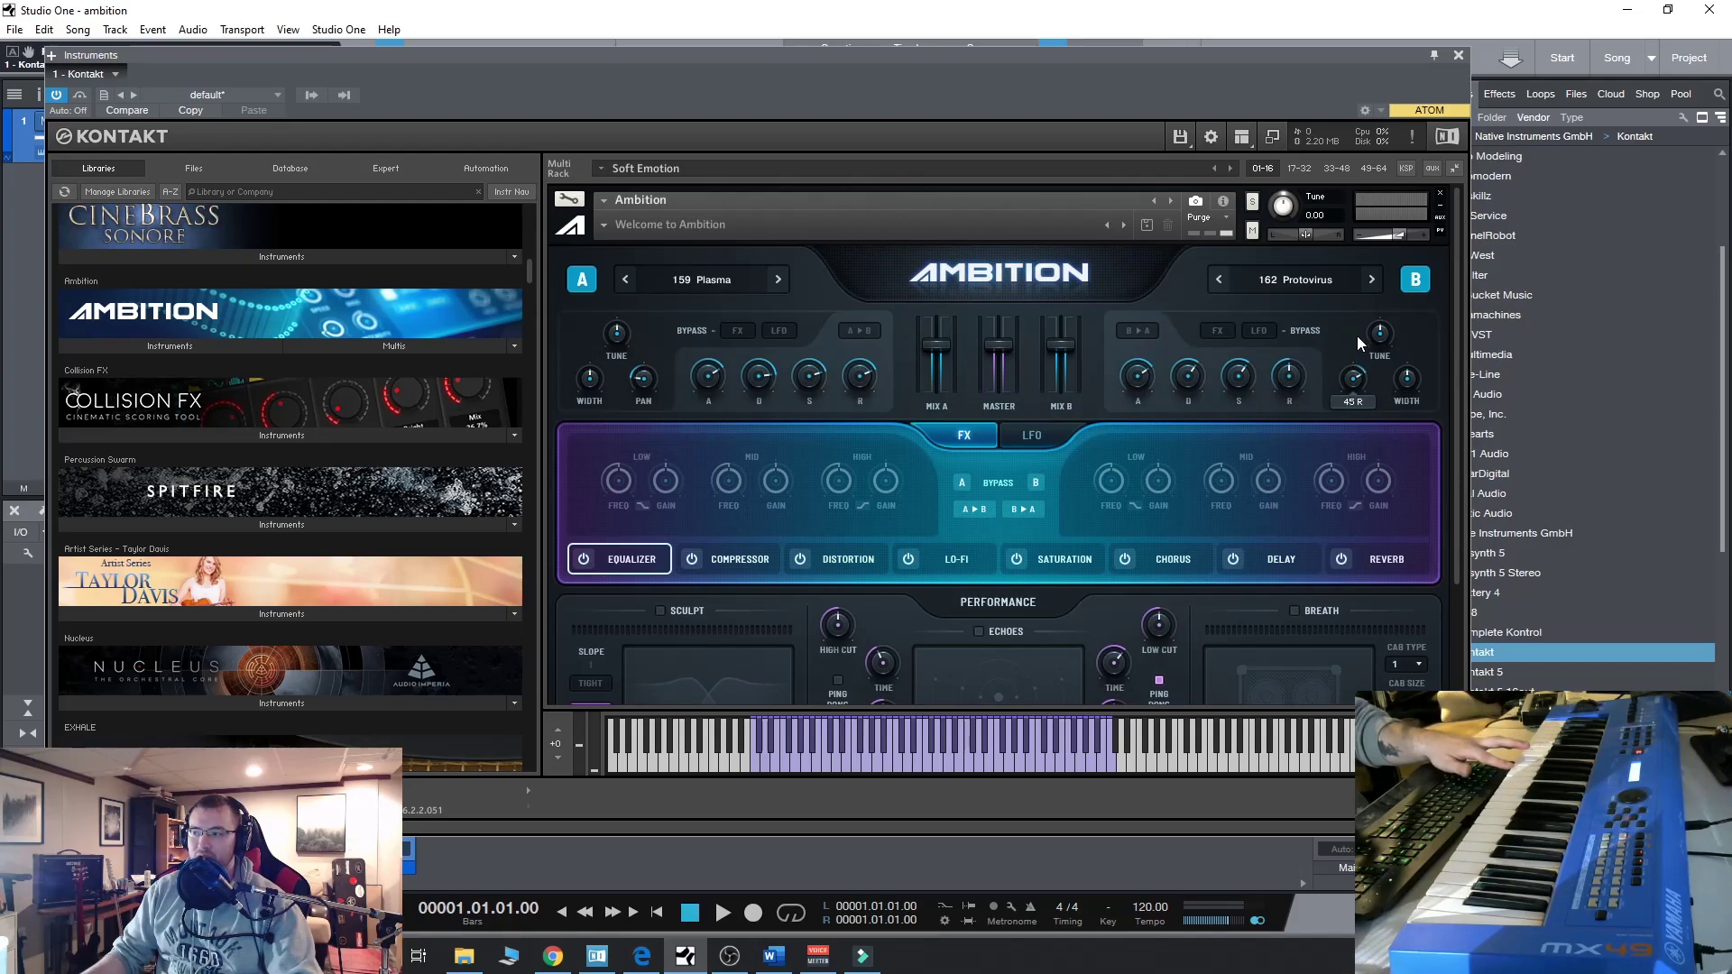
{"action": "left_click_drag", "start_coordinate": [1408, 377], "coordinate": [1412, 334]}
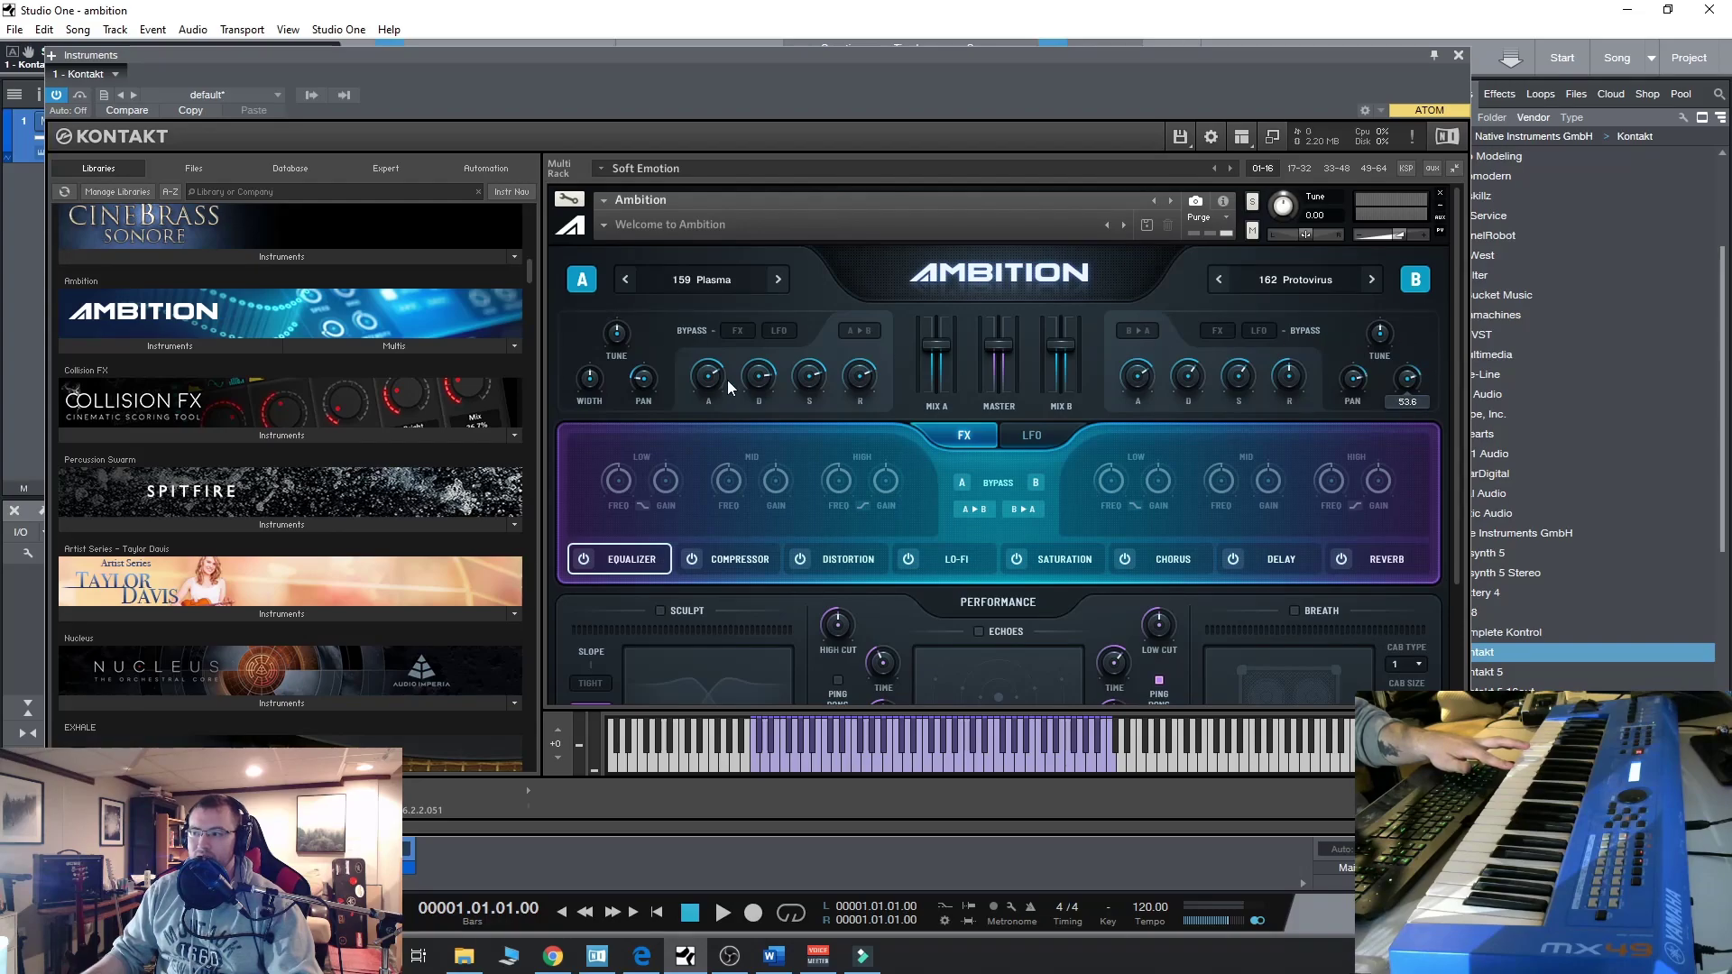
{"action": "left_click_drag", "start_coordinate": [588, 379], "coordinate": [595, 350]}
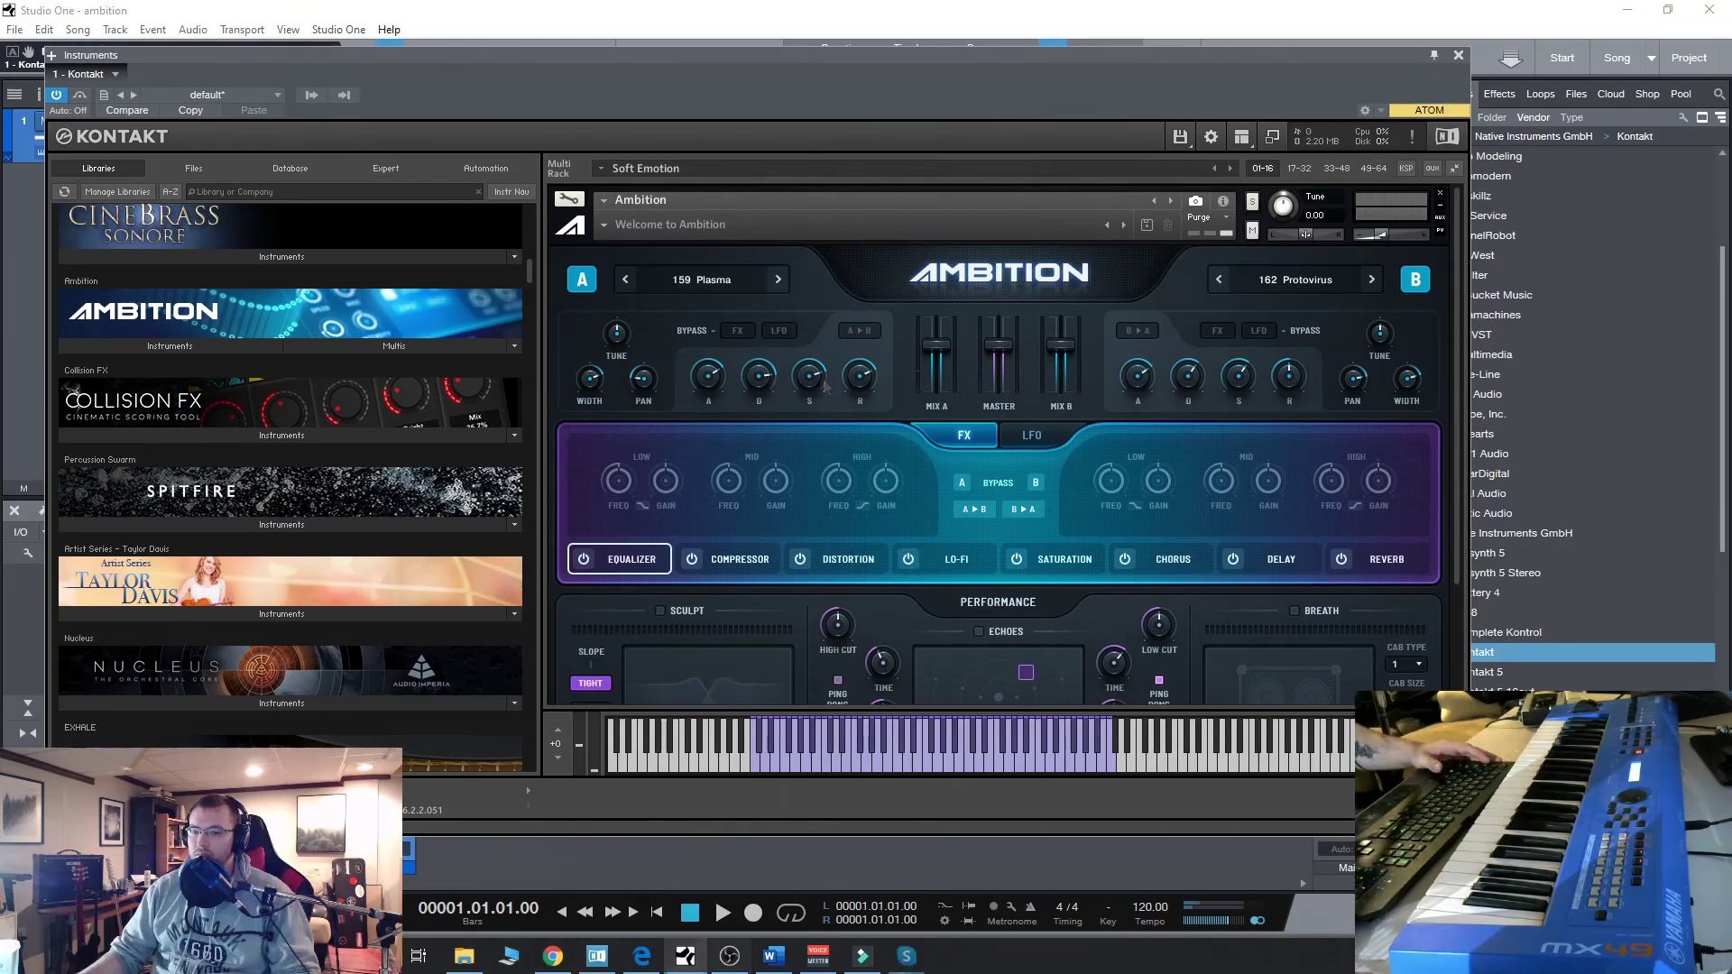
Step: Load the sound 214 Stray Pulse into layer A
{"action": "left_click", "coordinate": [722, 287]}
{"action": "scroll", "coordinate": [839, 516], "scroll_direction": "down", "scroll_amount": 1}
{"action": "scroll", "coordinate": [825, 512], "scroll_direction": "down", "scroll_amount": 1}
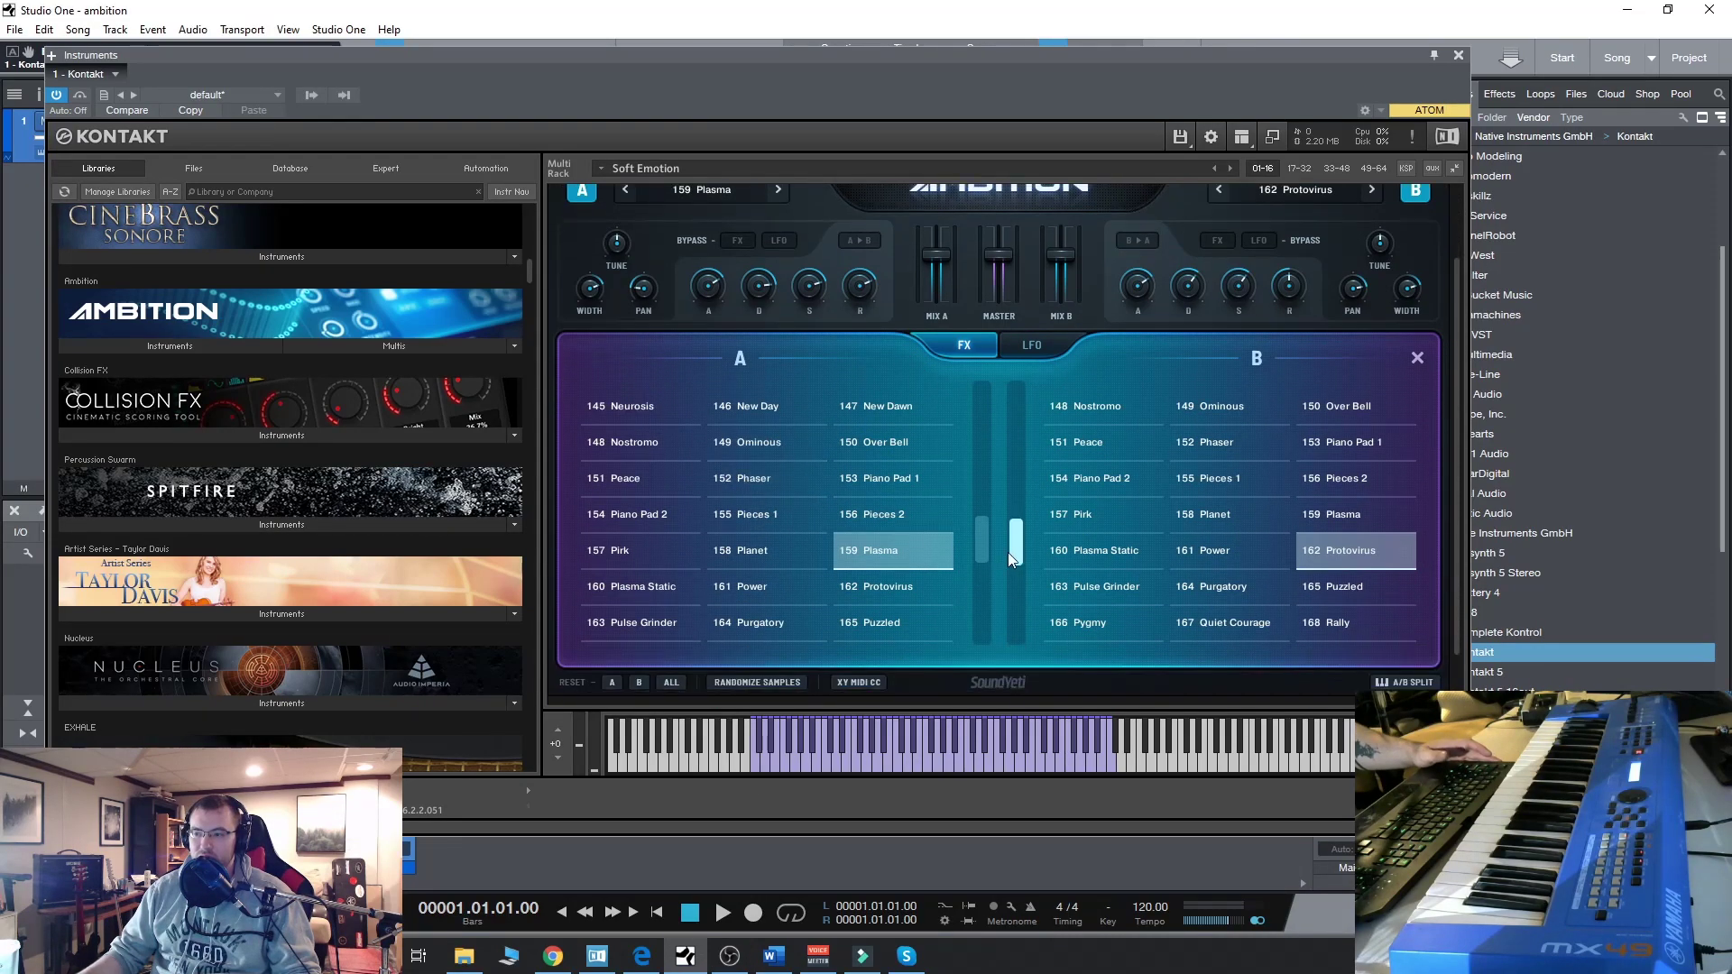
{"action": "left_click_drag", "start_coordinate": [981, 536], "coordinate": [983, 588]}
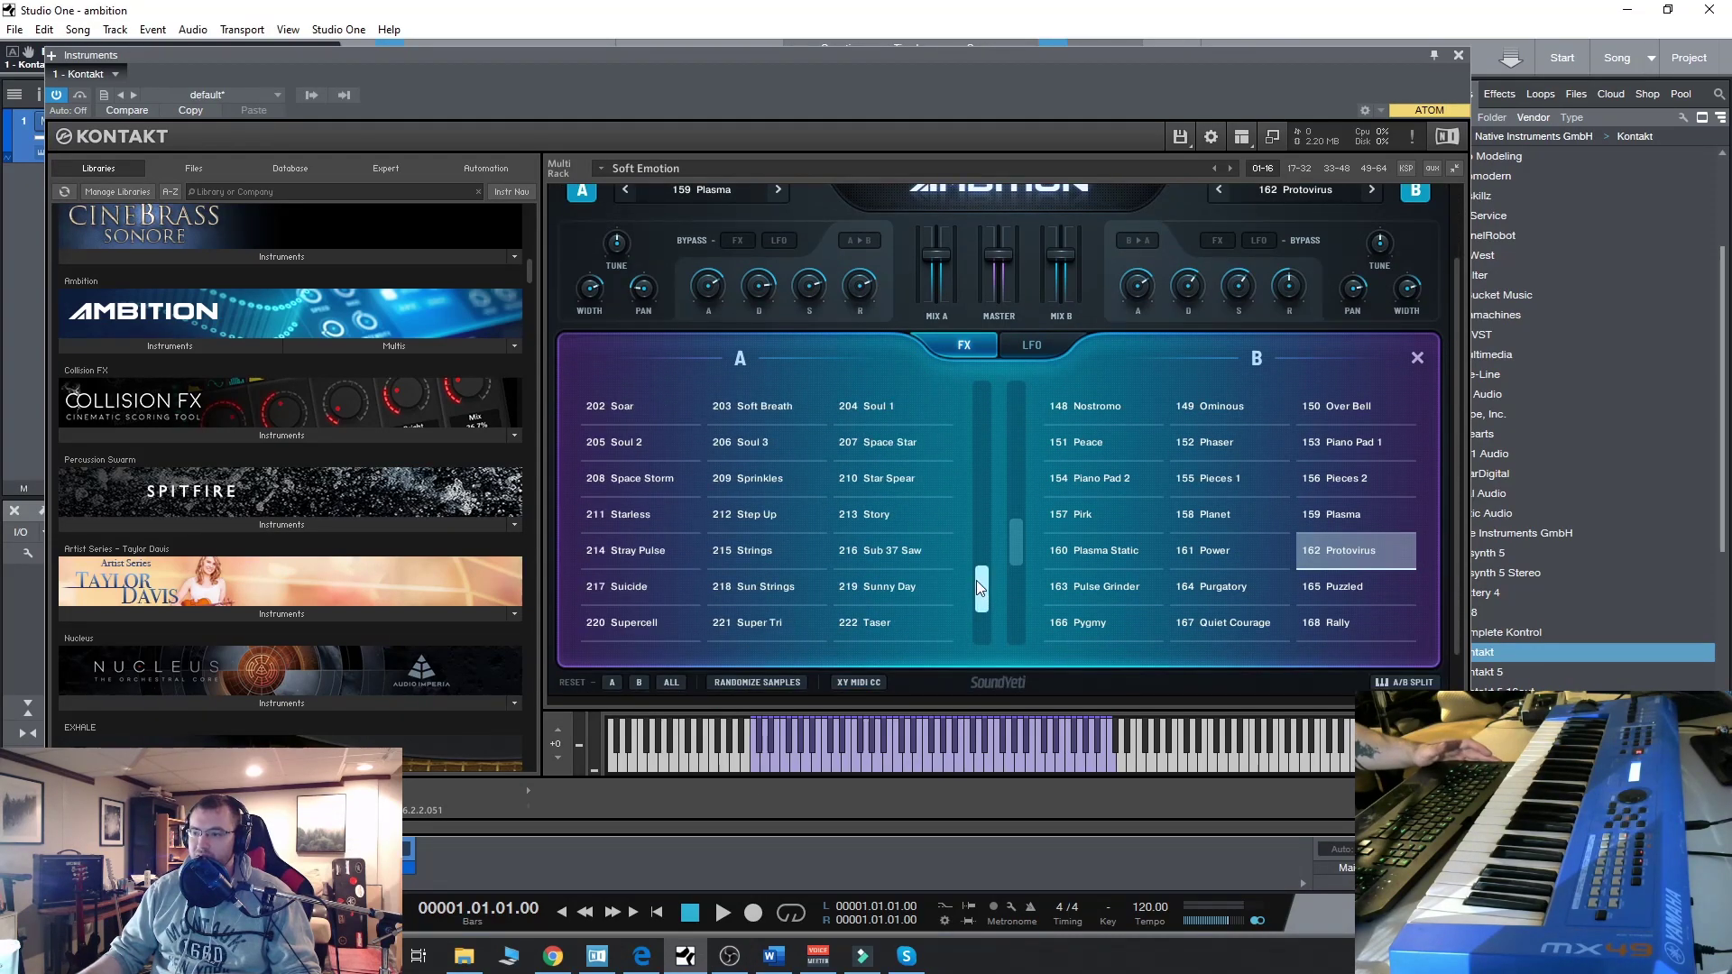
{"action": "left_click", "coordinate": [639, 552]}
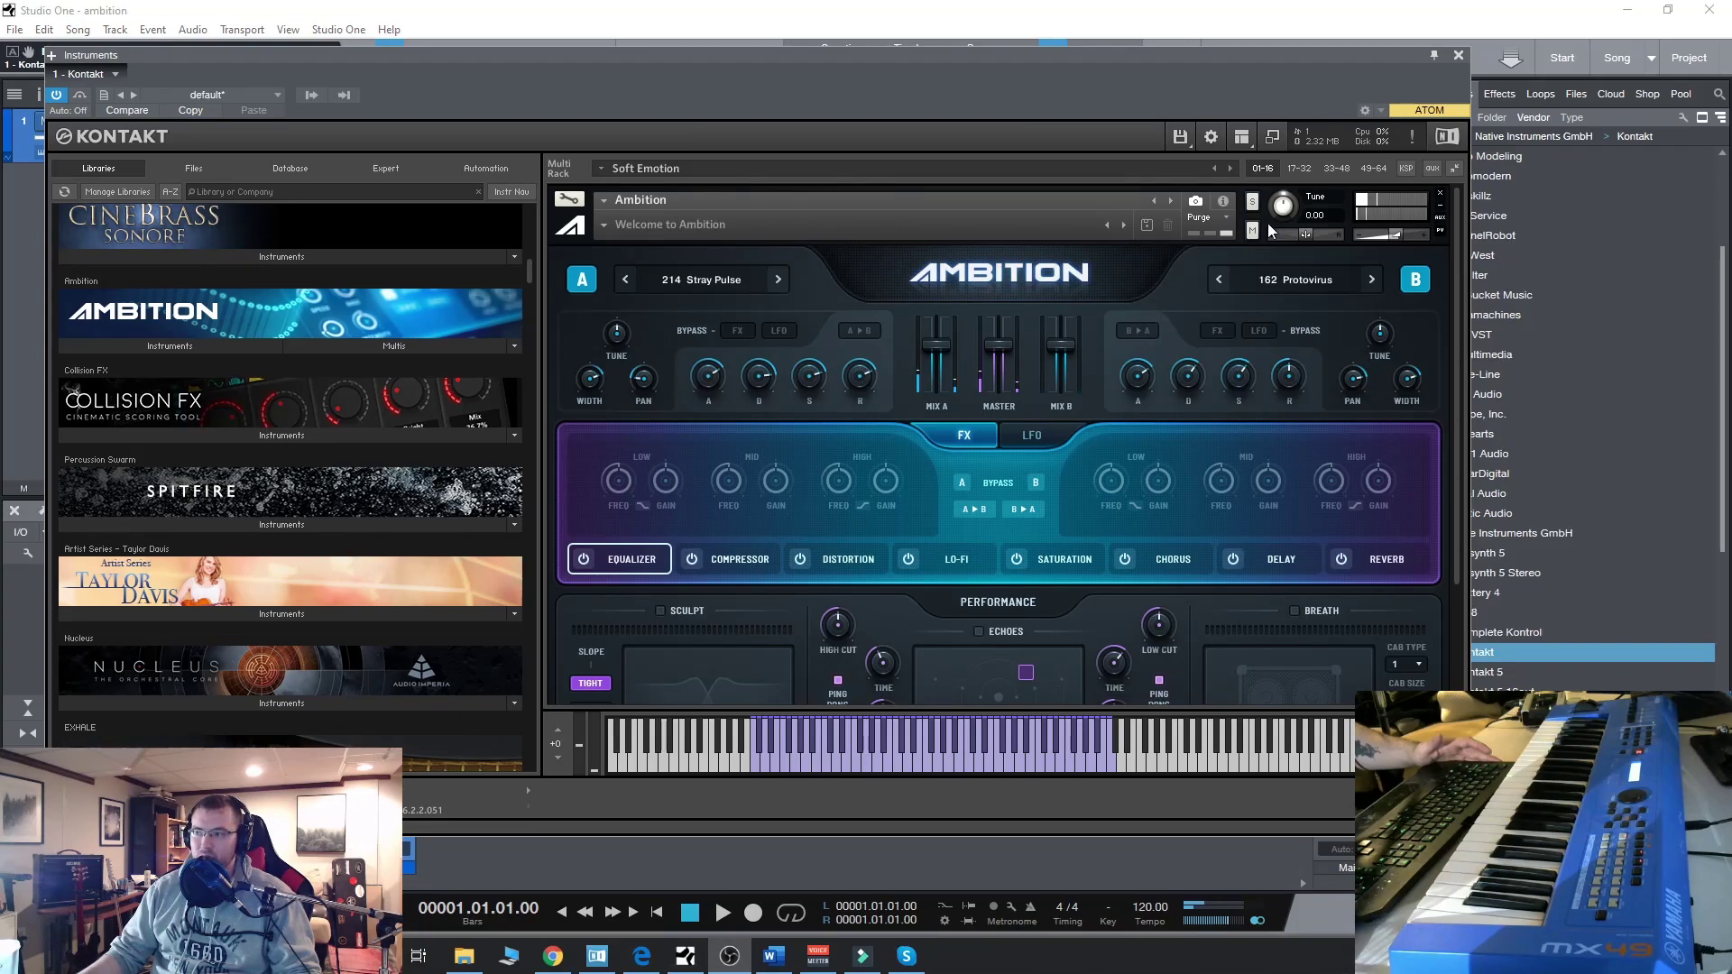
Step: Load the sound 241 Unsteady Ground into layer B
{"action": "left_click", "coordinate": [1292, 280]}
{"action": "scroll", "coordinate": [1302, 540], "scroll_direction": "down", "scroll_amount": 3}
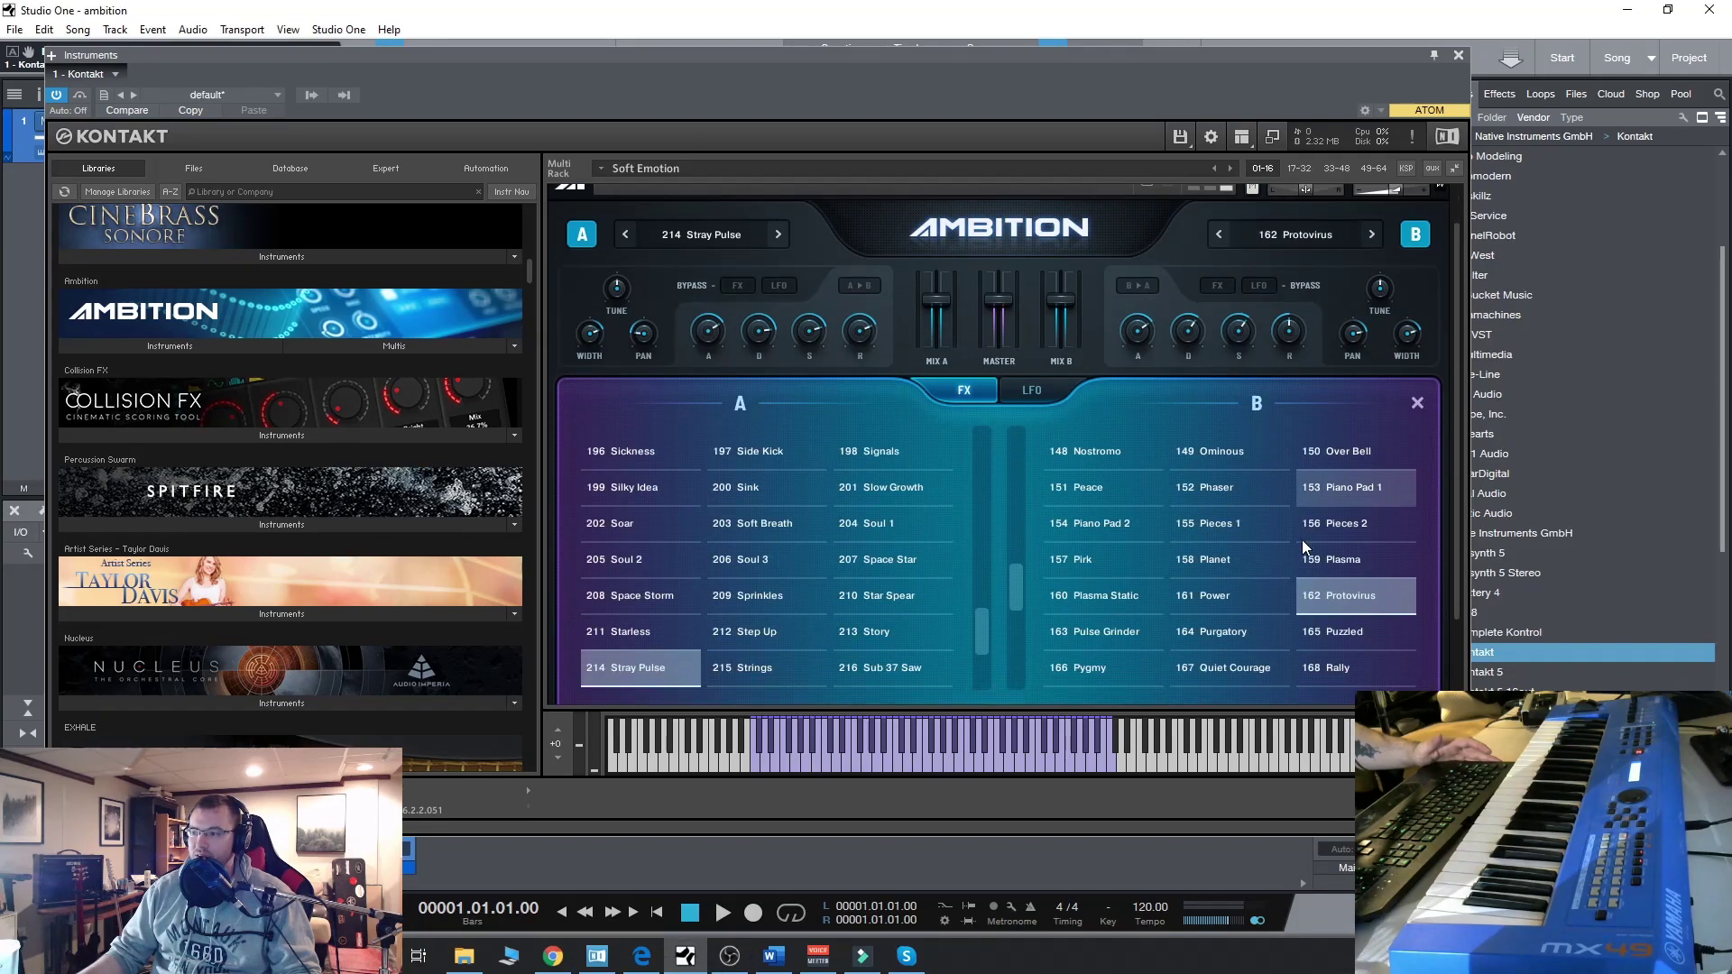
{"action": "left_click", "coordinate": [1419, 342]}
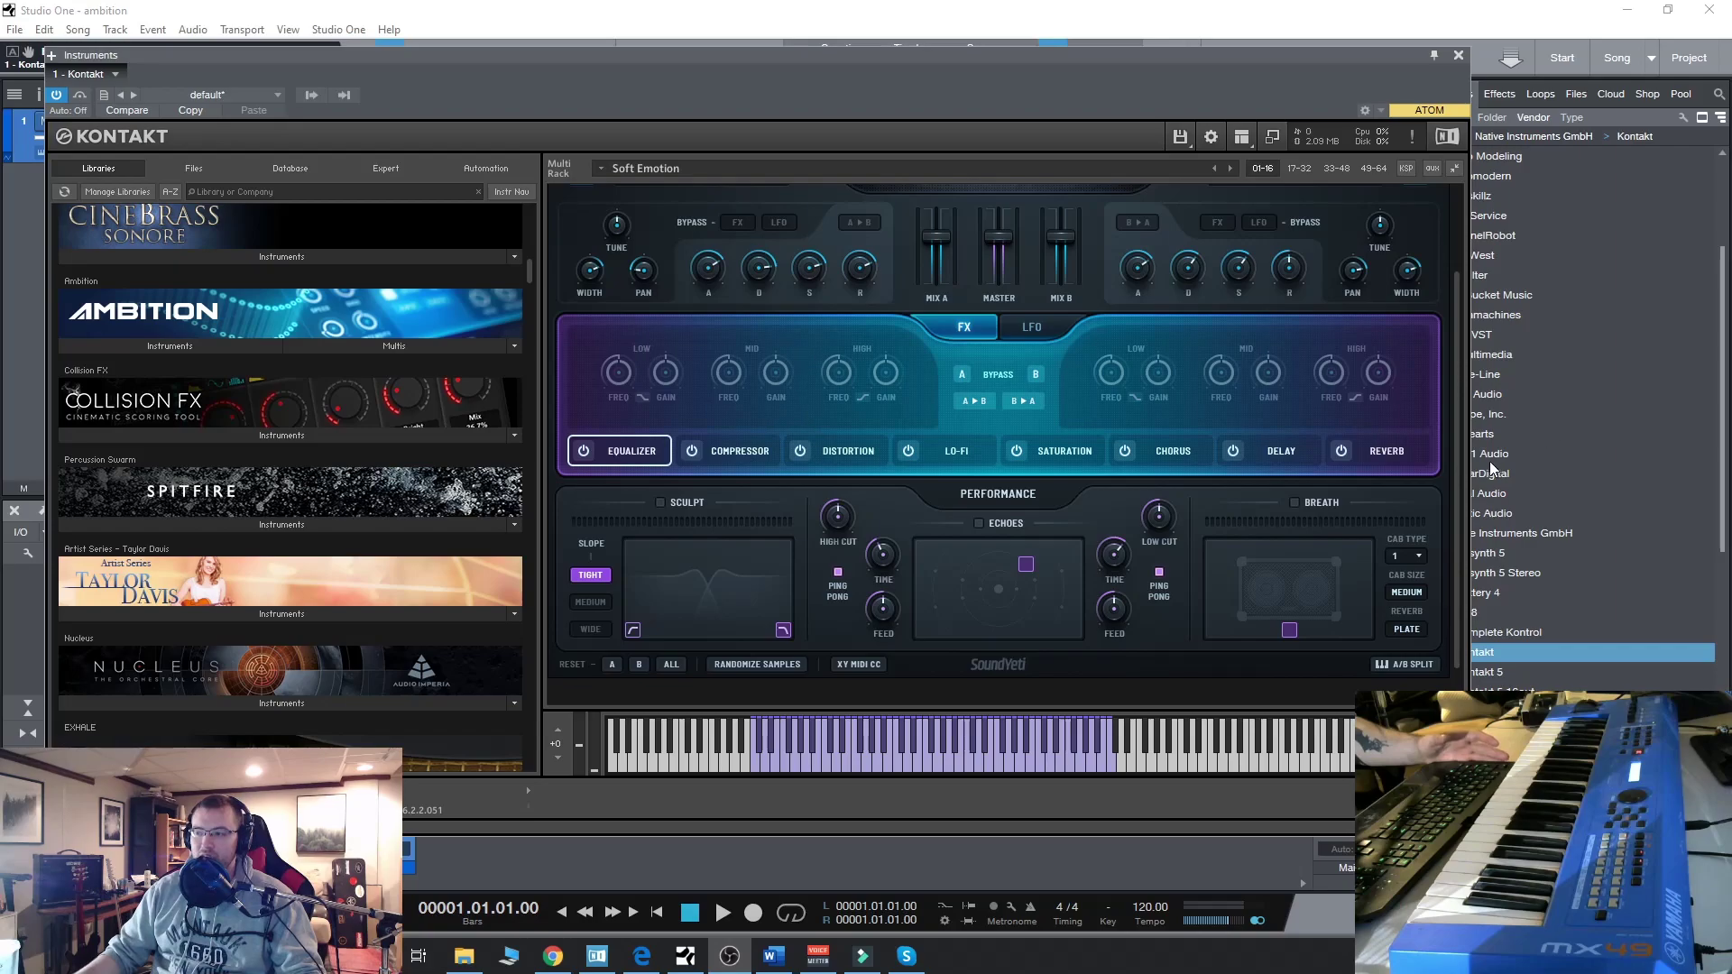
Step: Turn on the Equalizer effect and toggle the filter shape of layer A's high band
{"action": "scroll", "coordinate": [1458, 478], "scroll_direction": "up", "scroll_amount": 2}
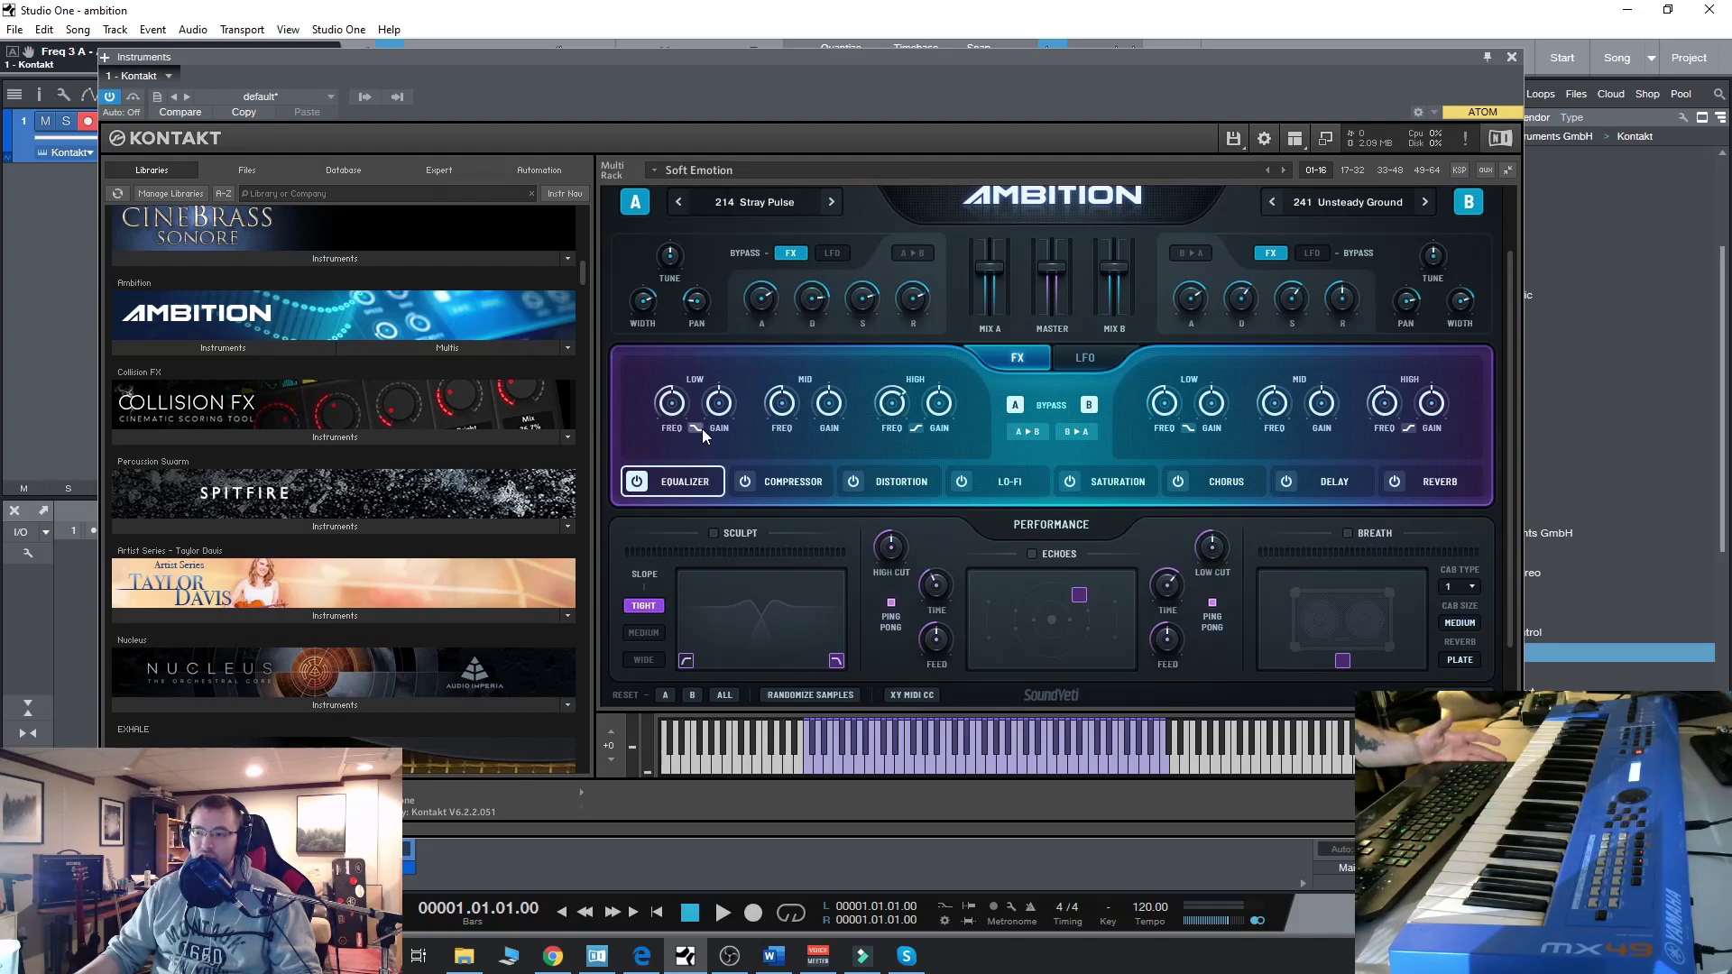
{"action": "left_click", "coordinate": [917, 430]}
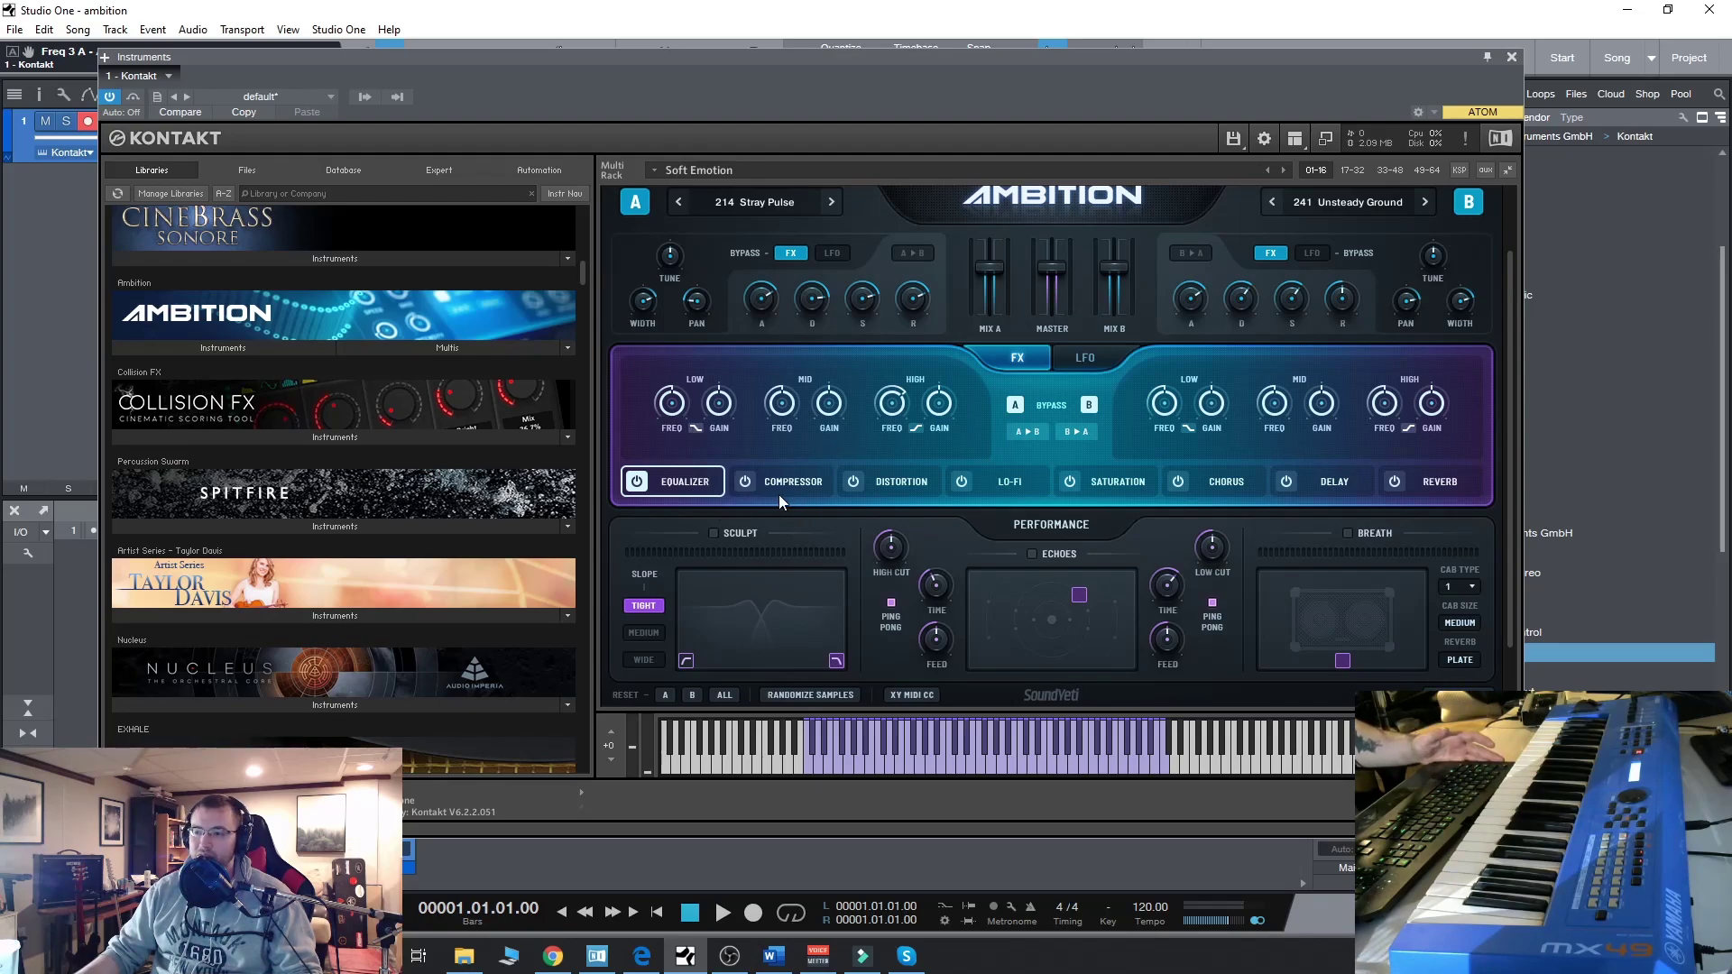
Step: Turn on the Compressor and link its settings A to B, switching the link direction to B to A
{"action": "left_click", "coordinate": [751, 484]}
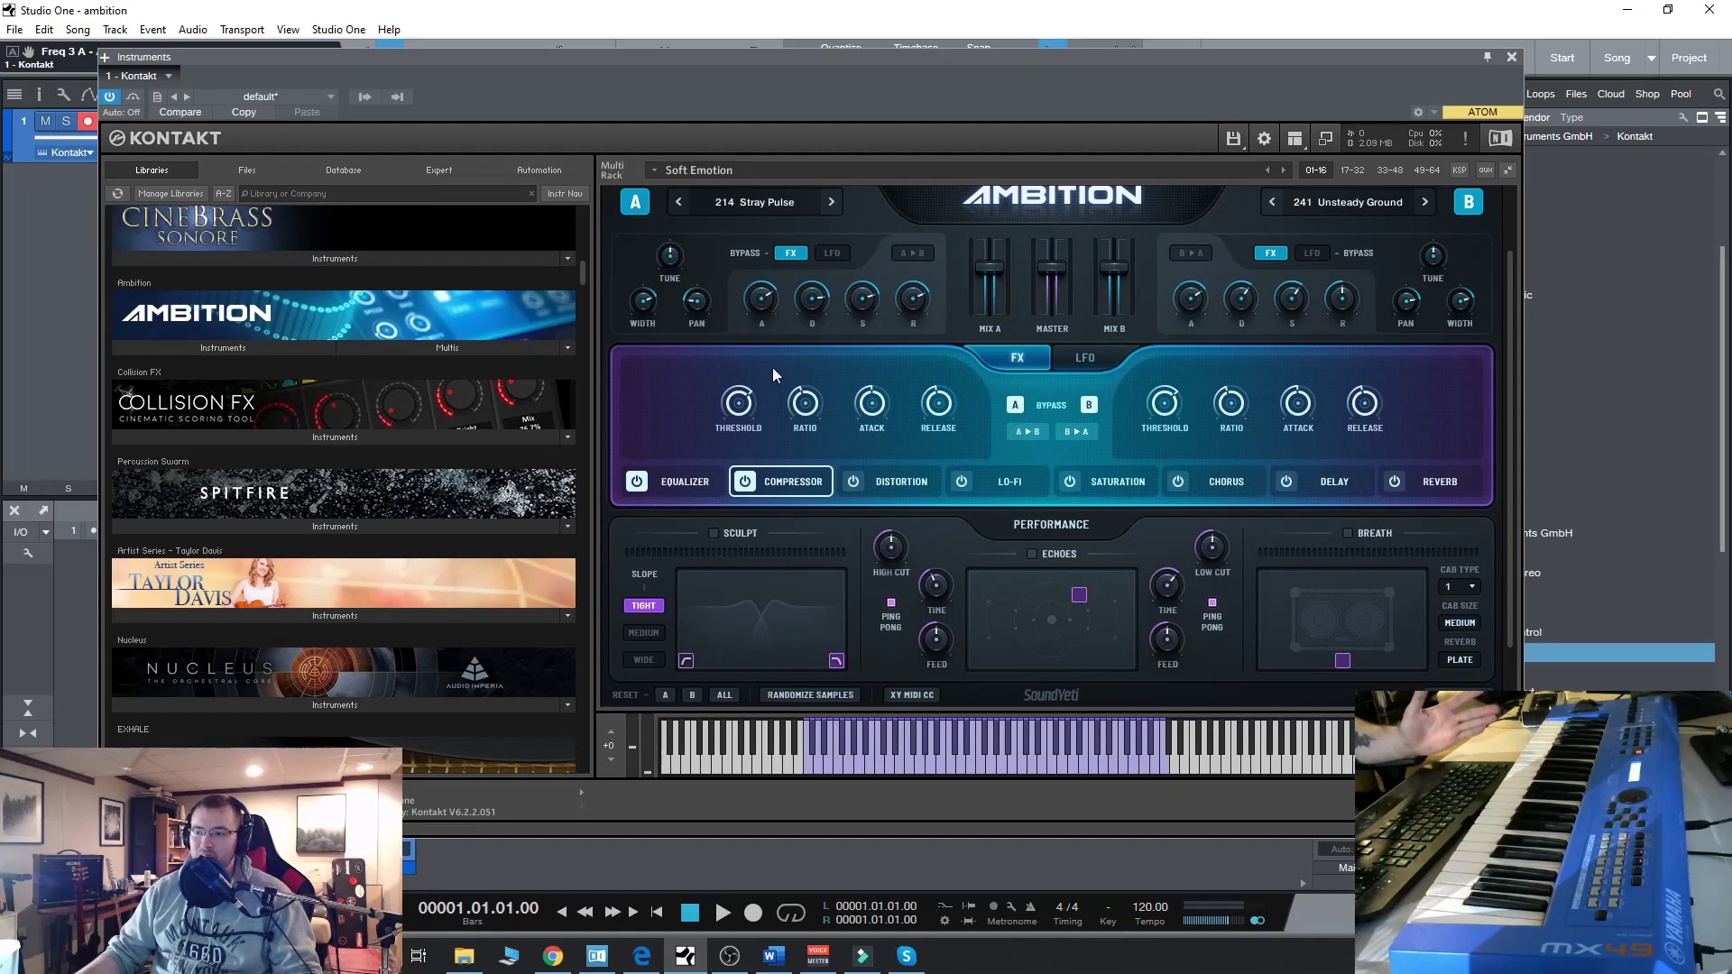
{"action": "left_click", "coordinate": [1024, 433]}
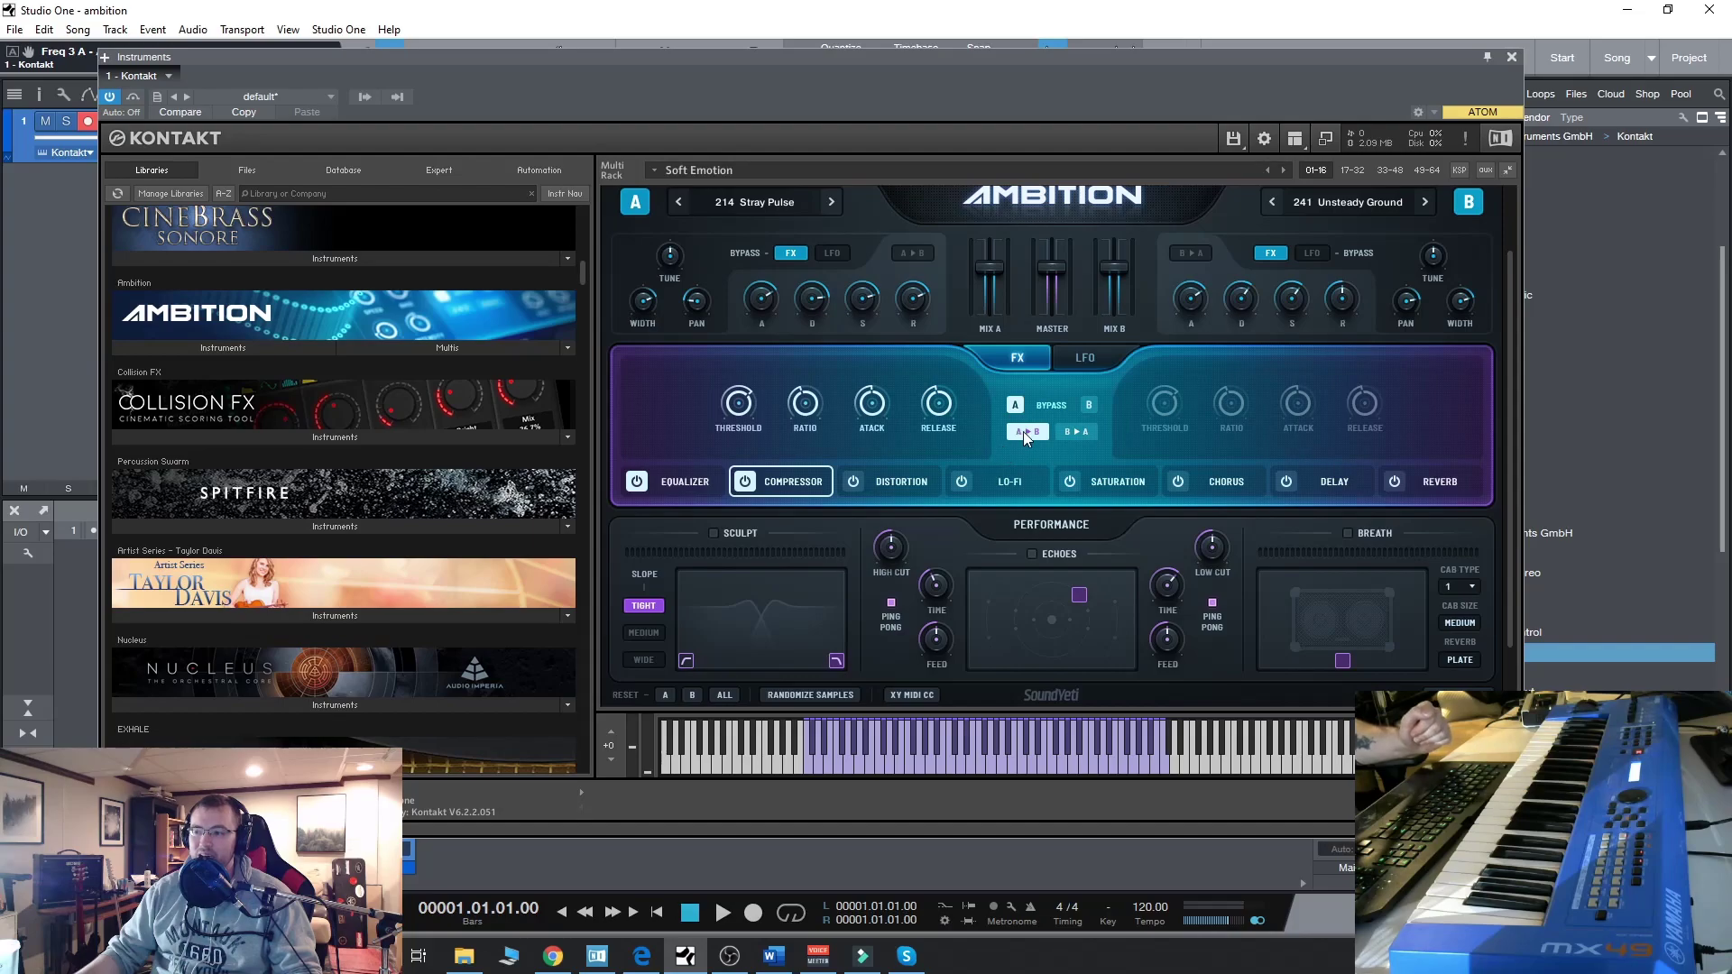
{"action": "left_click", "coordinate": [1080, 431]}
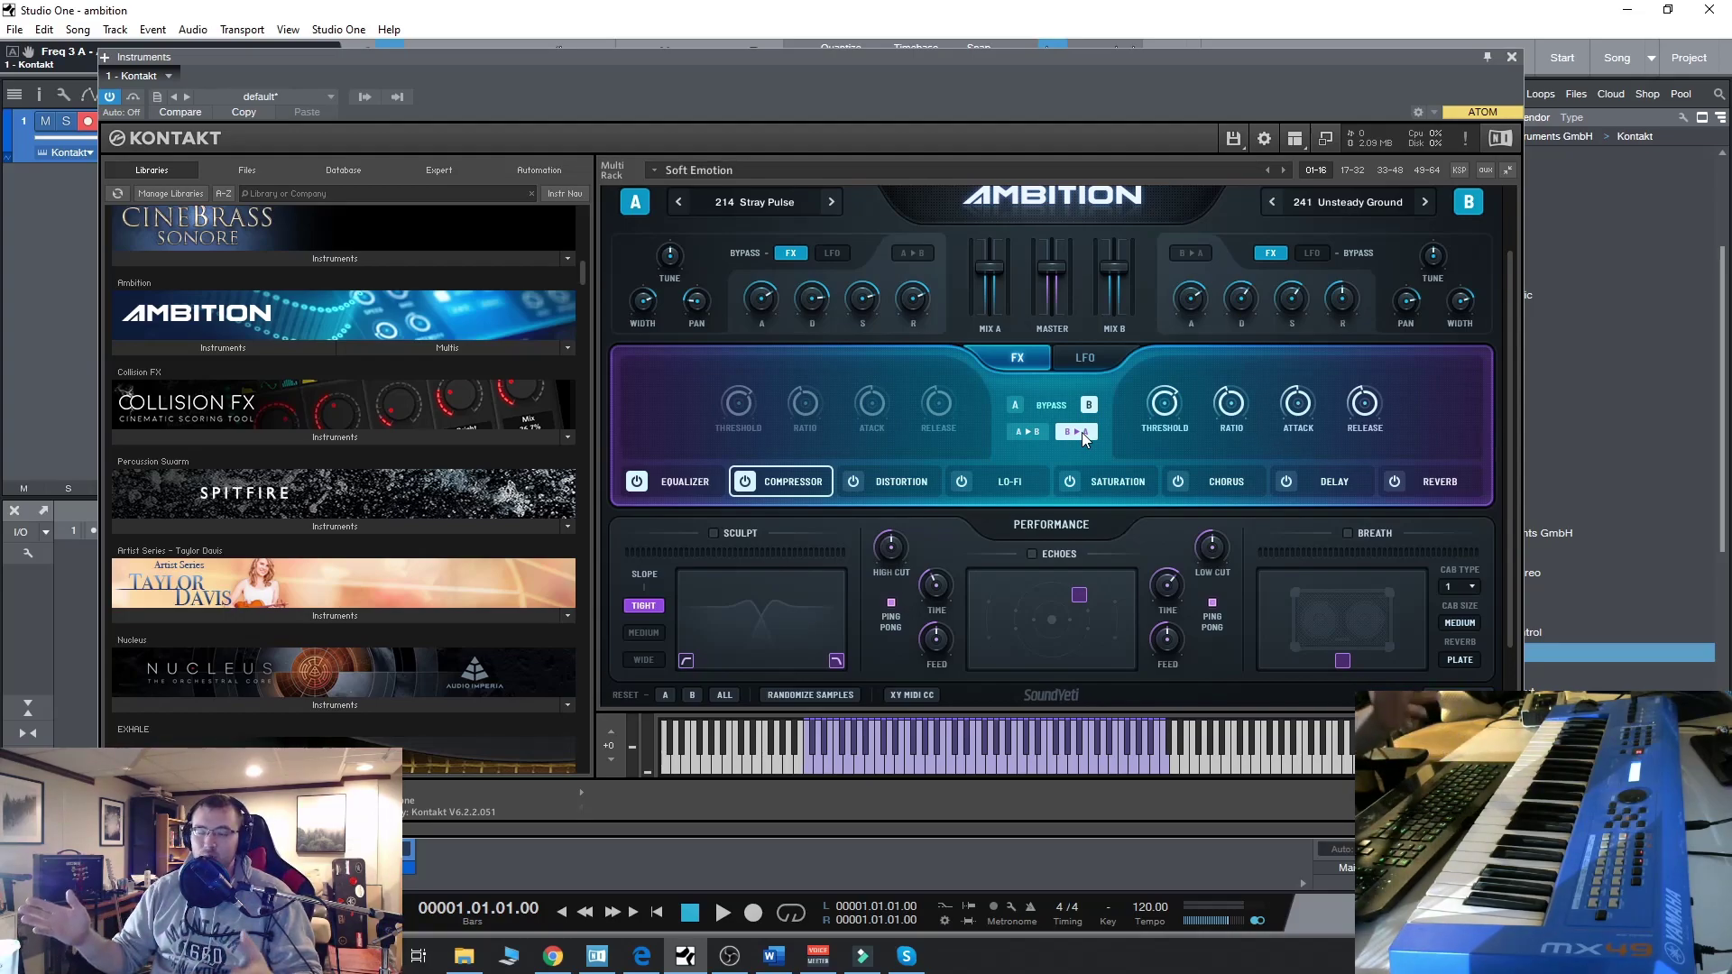
Step: Turn on the Distortion effect and check the distortion types offered for layer A, keeping Tube
{"action": "left_click", "coordinate": [906, 482]}
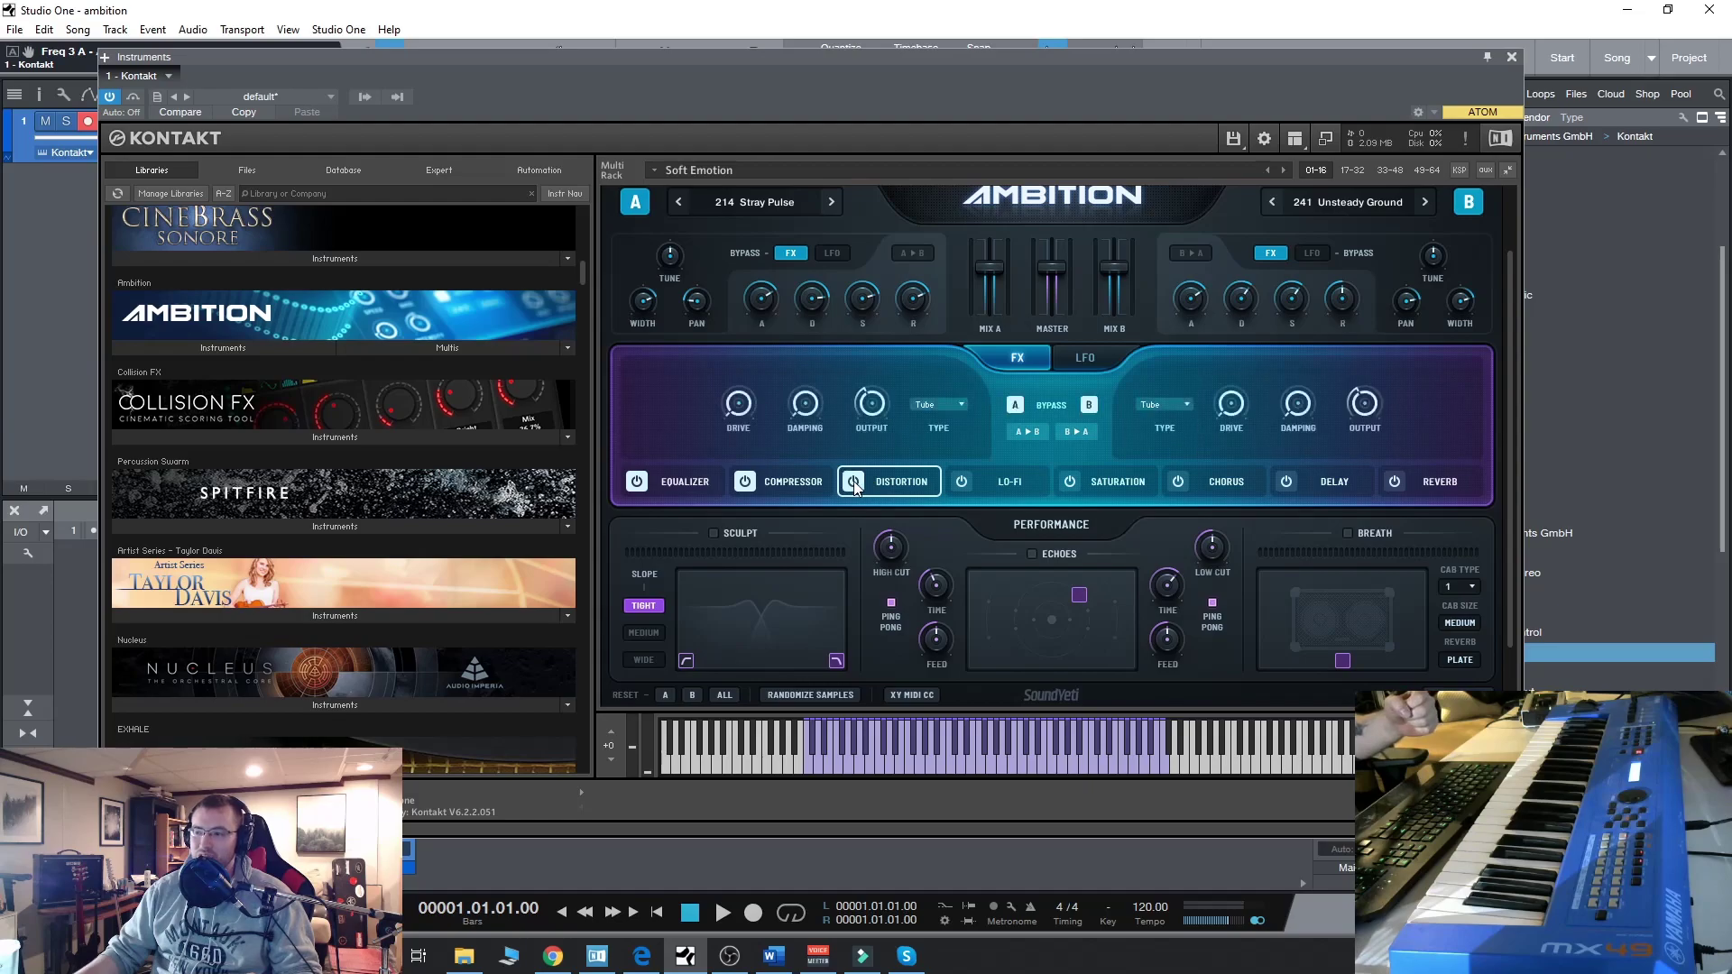
{"action": "left_click", "coordinate": [960, 405]}
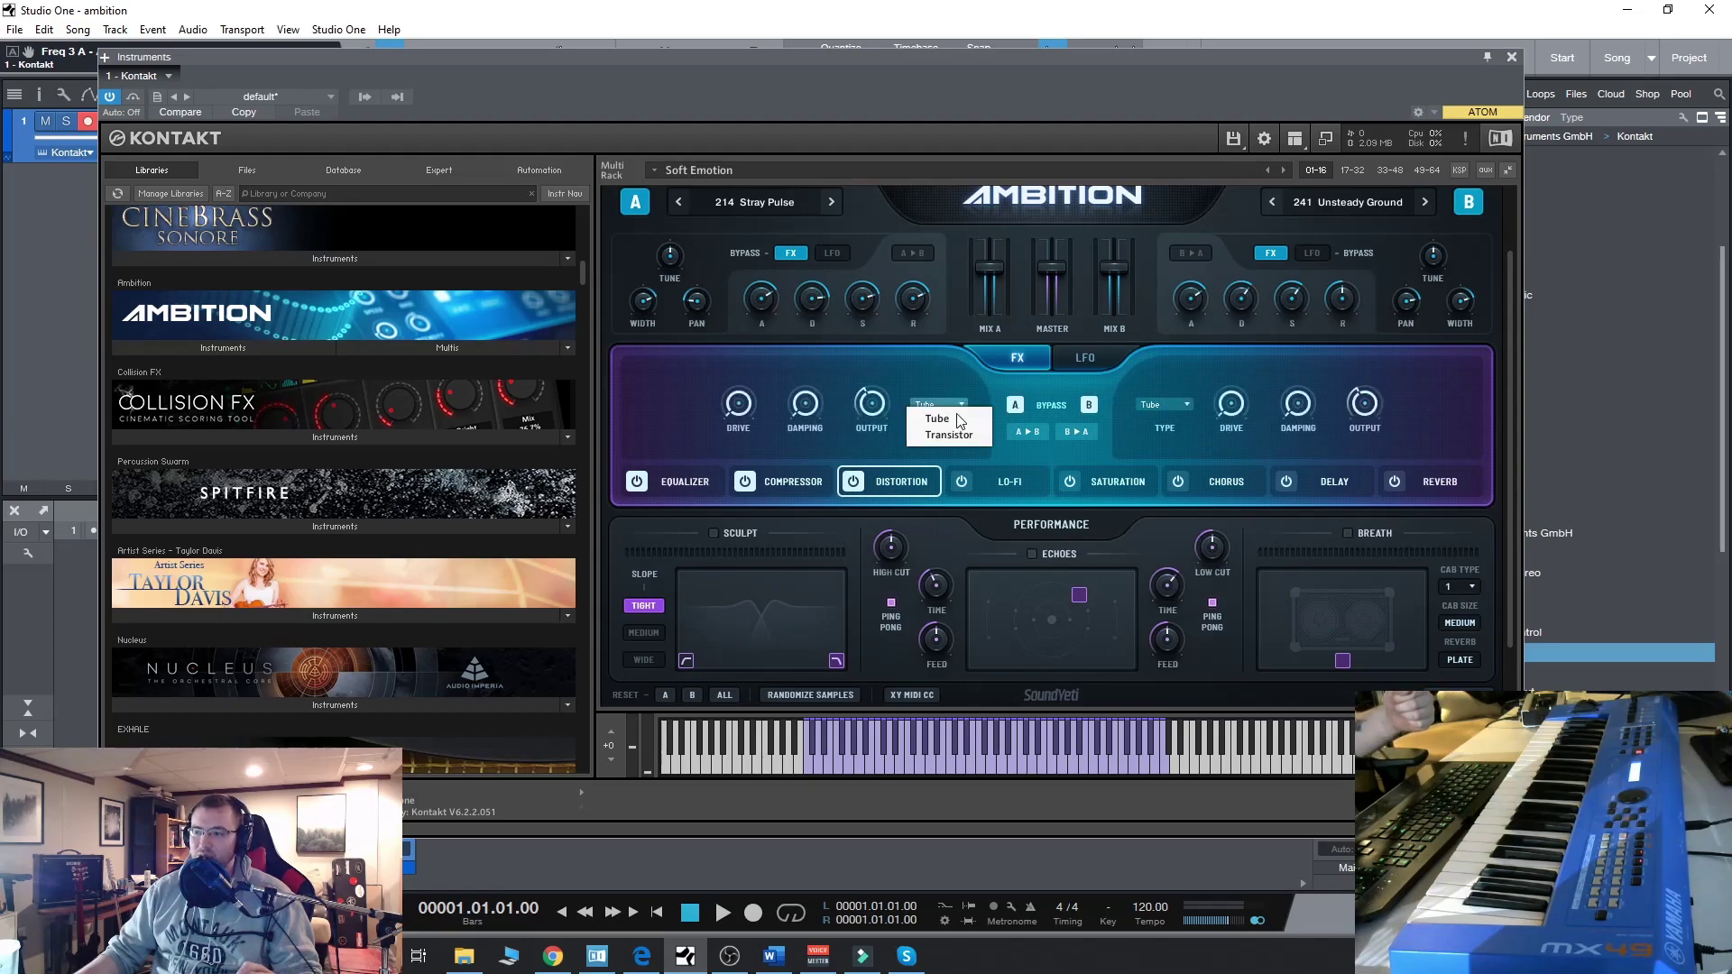
{"action": "left_click", "coordinate": [937, 392]}
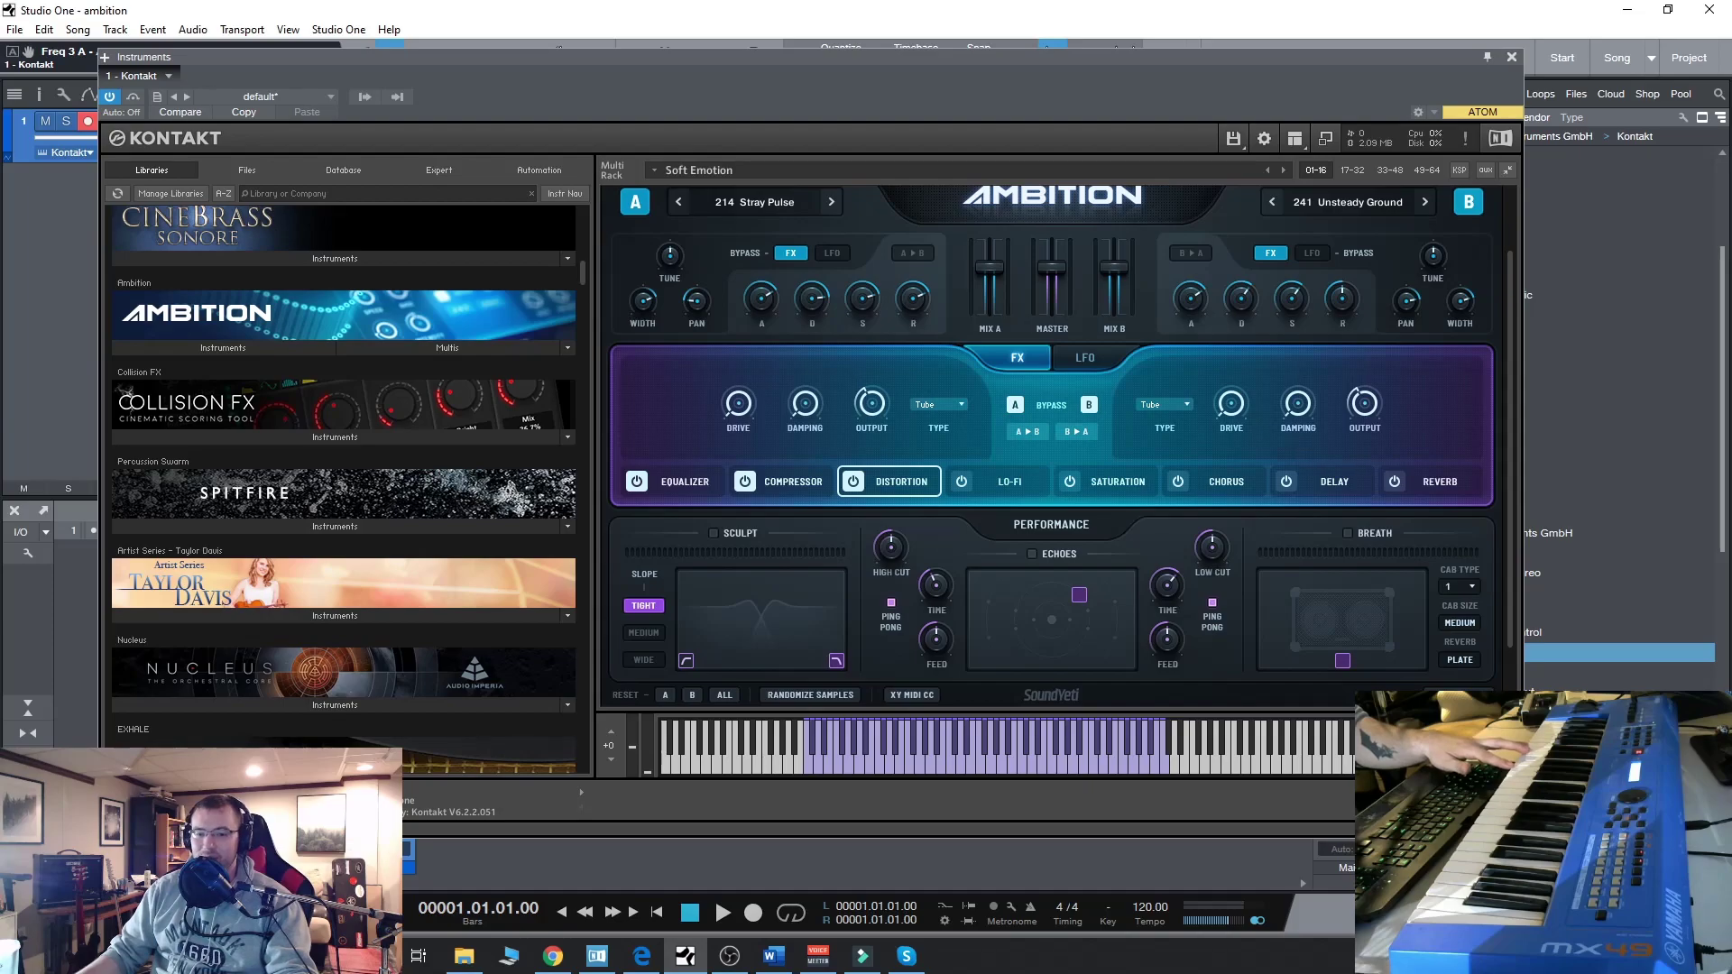
Step: Link the Distortion settings A to B and raise layer A's drive
{"action": "mouse_move", "coordinate": [745, 427]}
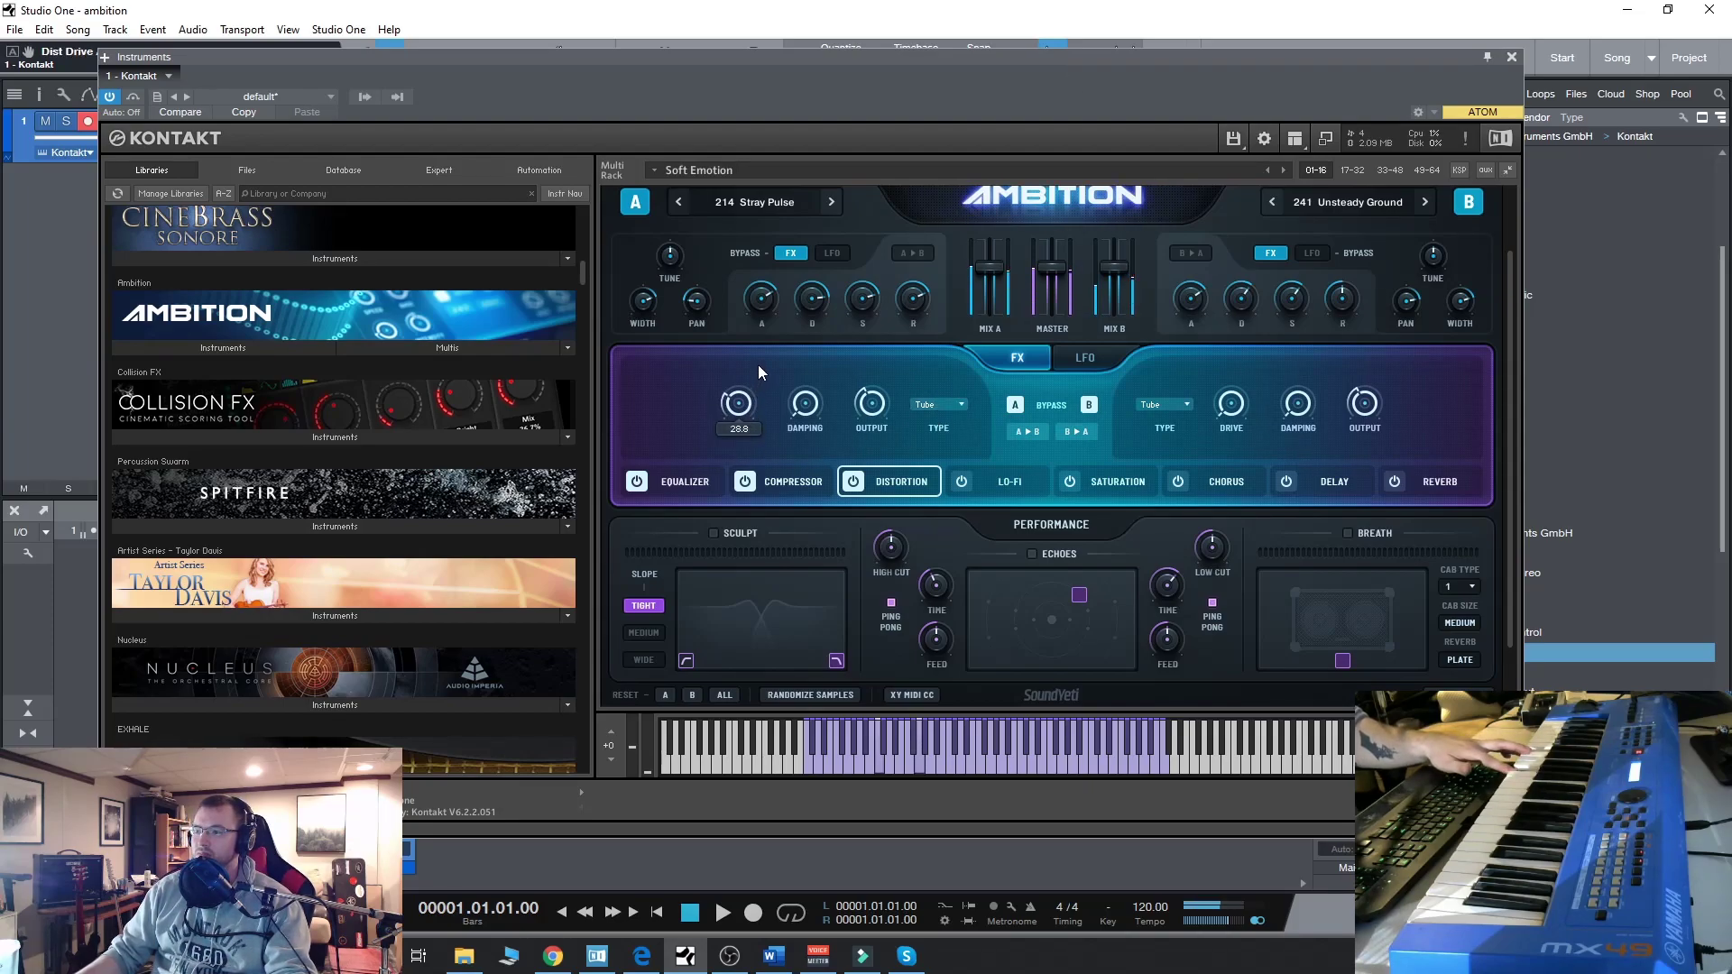
{"action": "left_click", "coordinate": [1042, 430]}
{"action": "left_click_drag", "start_coordinate": [738, 406], "coordinate": [767, 292]}
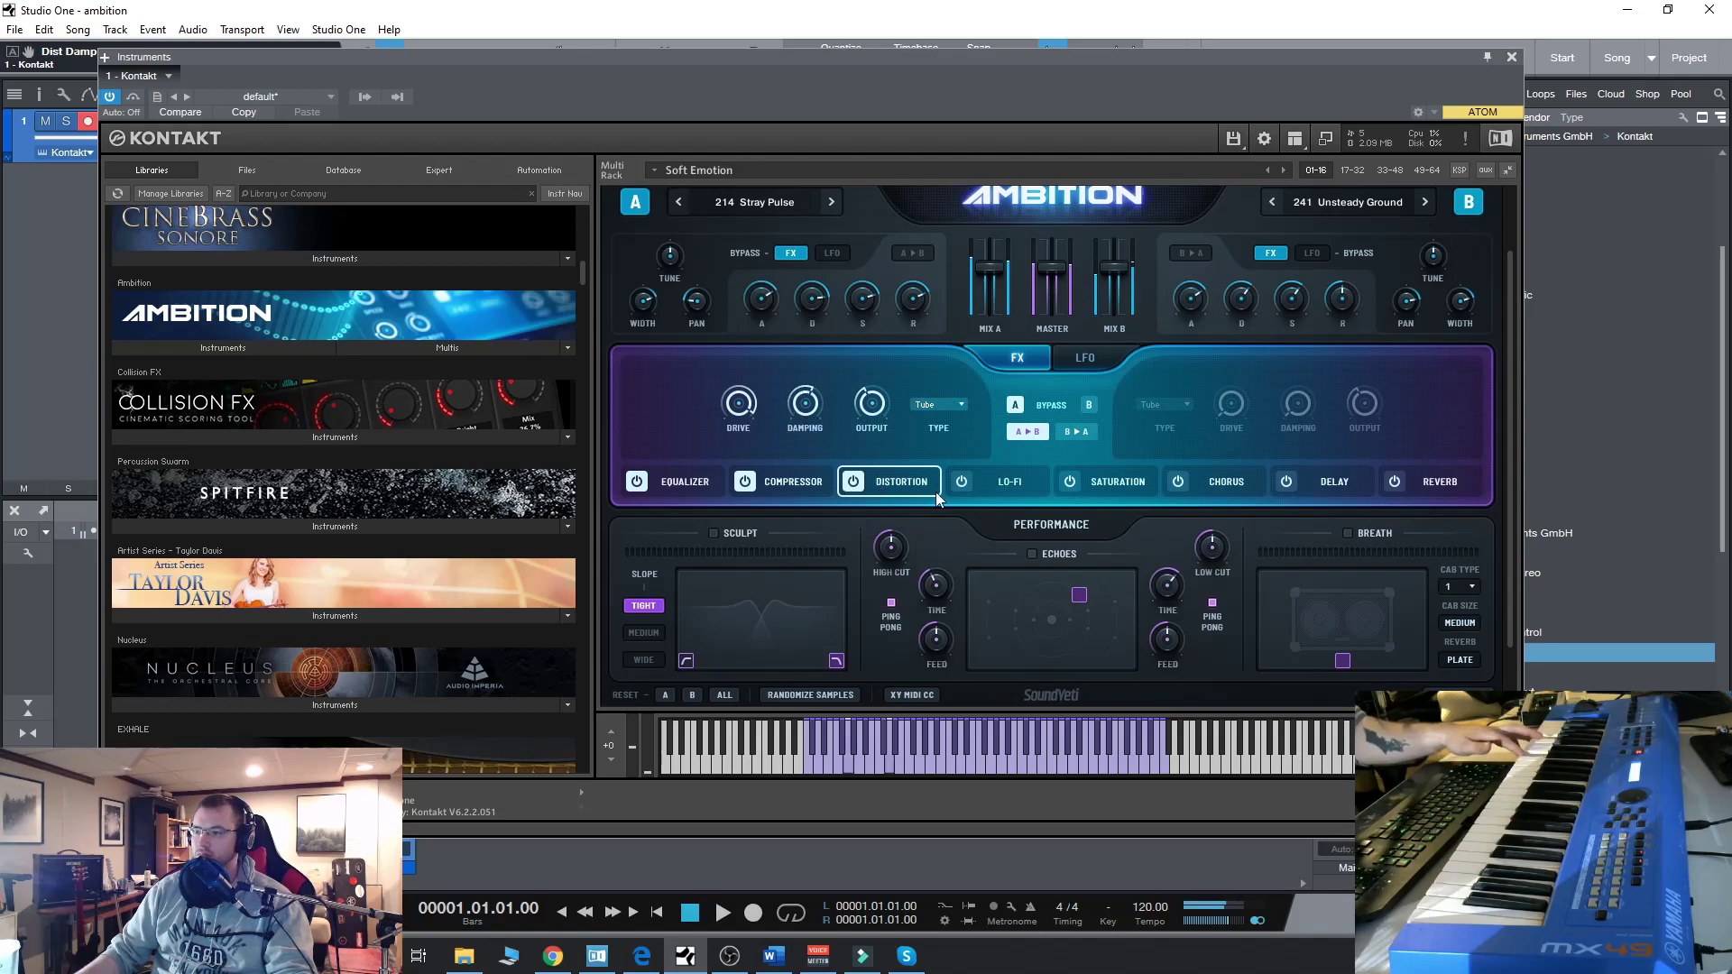
Step: Set layer A's distortion type to Transistor and readjust its drive and damping
{"action": "left_click", "coordinate": [960, 403]}
{"action": "left_click", "coordinate": [963, 425]}
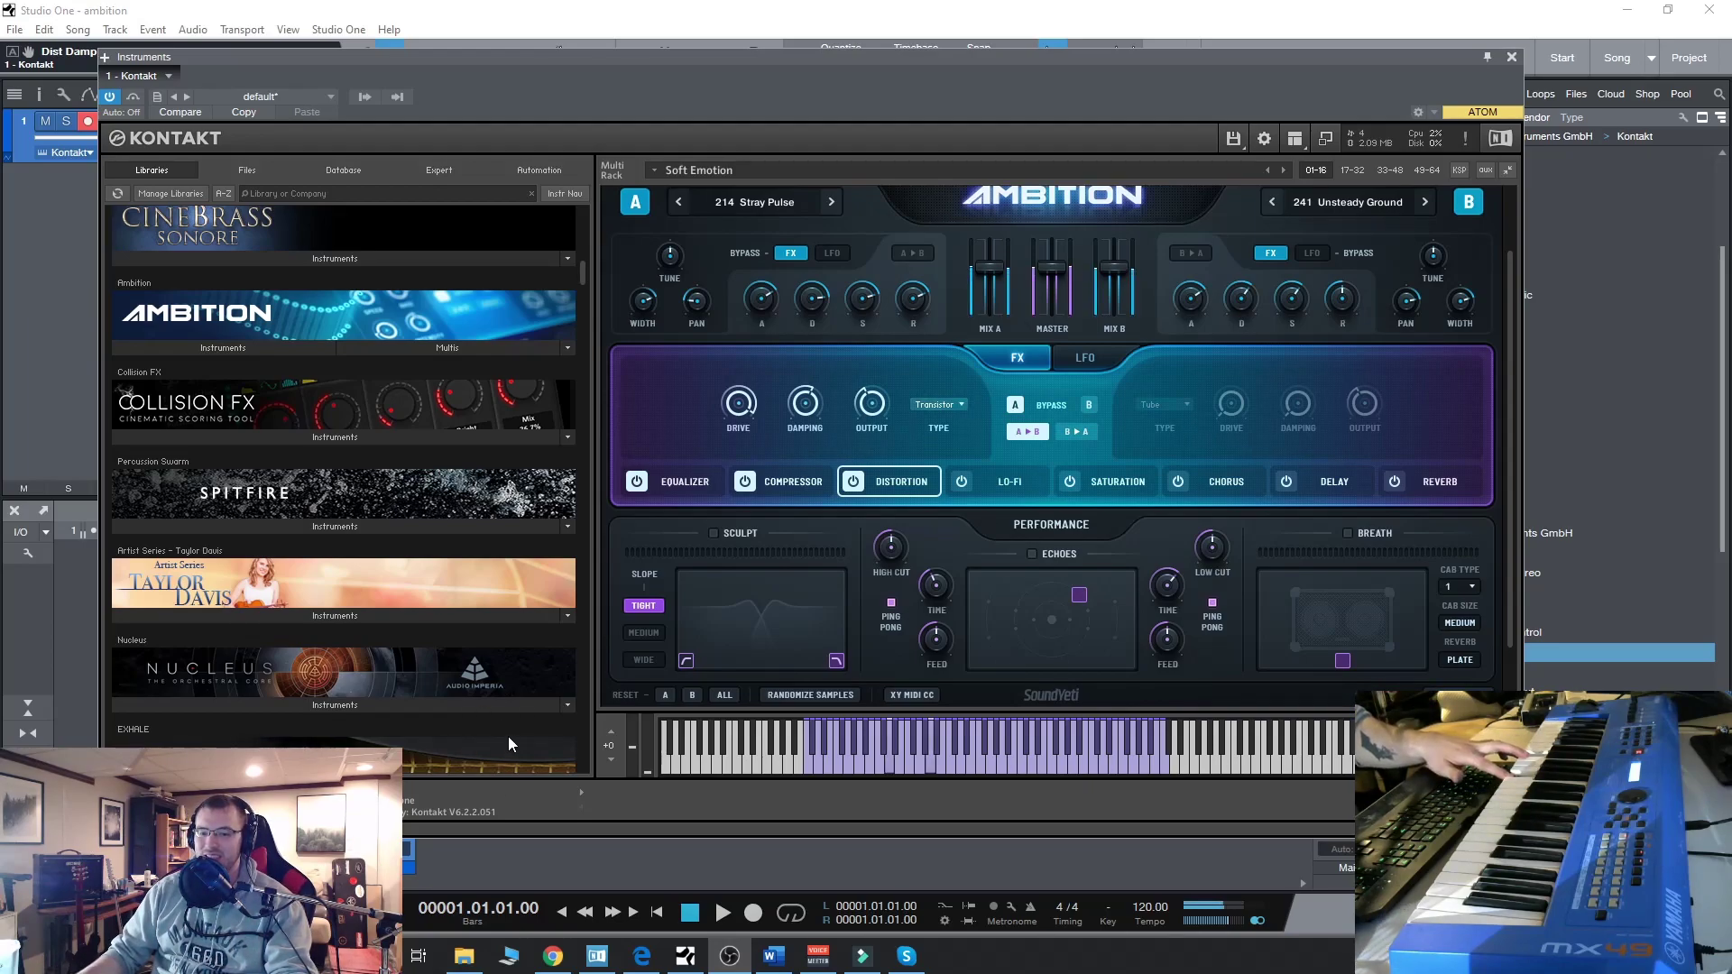
{"action": "mouse_move", "coordinate": [744, 411]}
{"action": "mouse_move", "coordinate": [812, 437]}
{"action": "left_mouse_down"}
{"action": "mouse_move", "coordinate": [814, 357]}
{"action": "mouse_move", "coordinate": [835, 412]}
{"action": "left_mouse_up"}
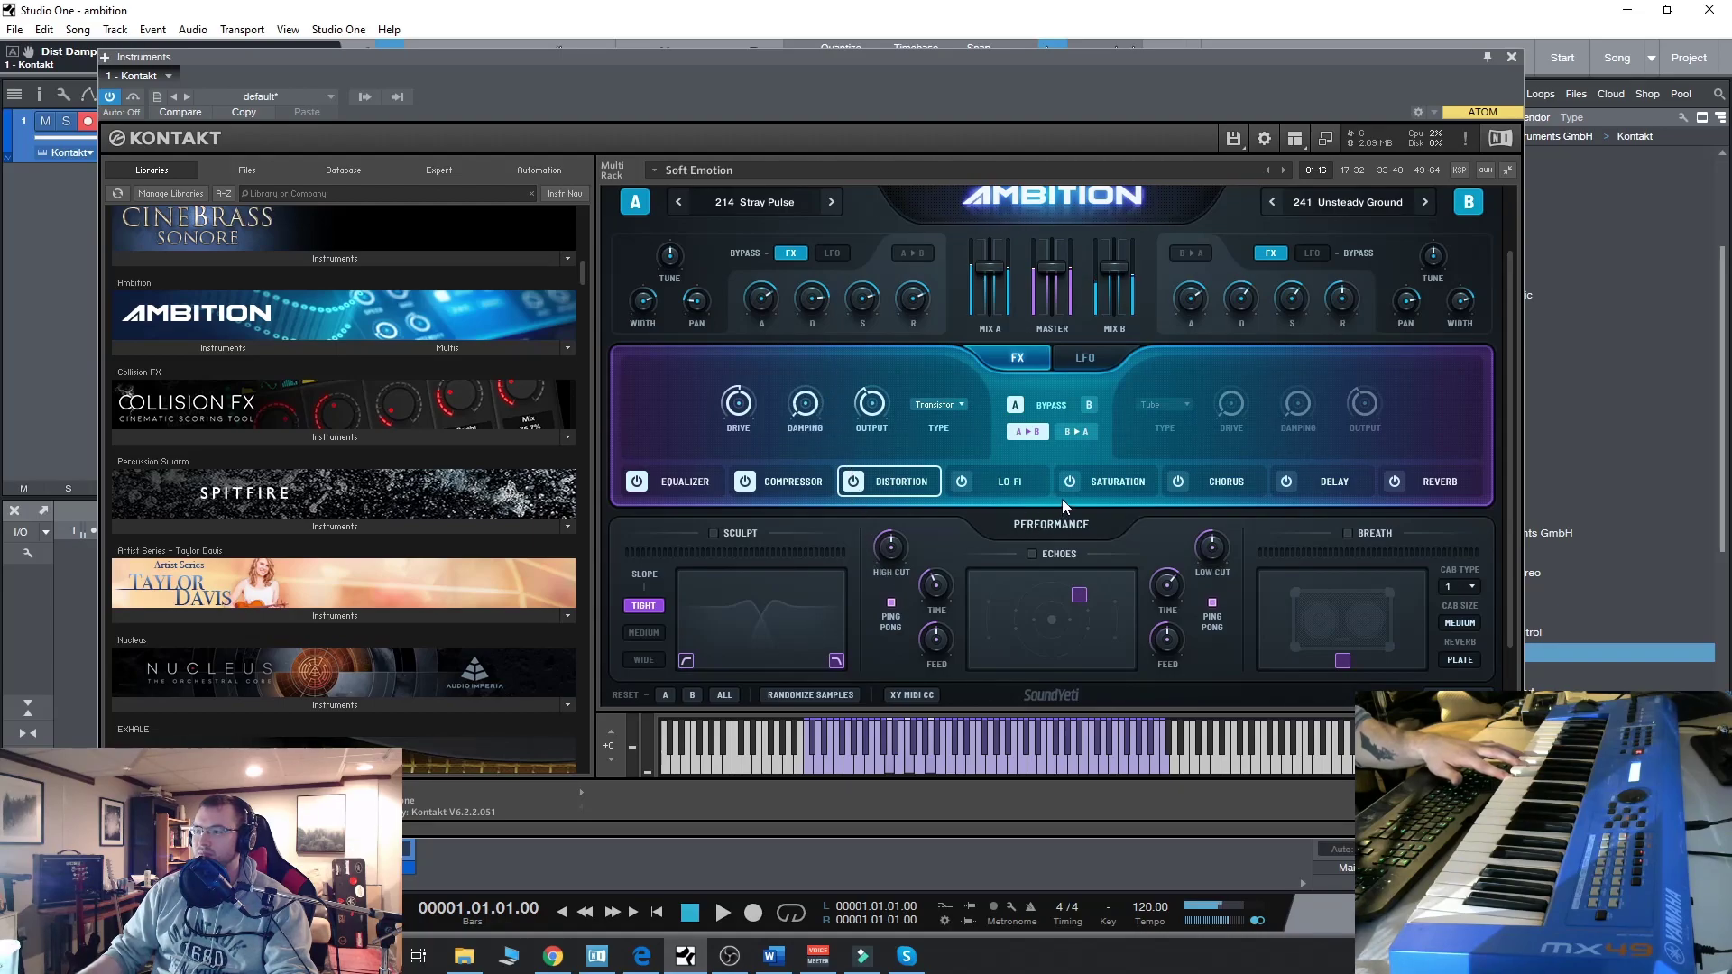
Step: Turn on the Lo-Fi effect and lower layer A's bits to below about 5 and its sample rate to about 13.1k
{"action": "left_click", "coordinate": [1006, 481]}
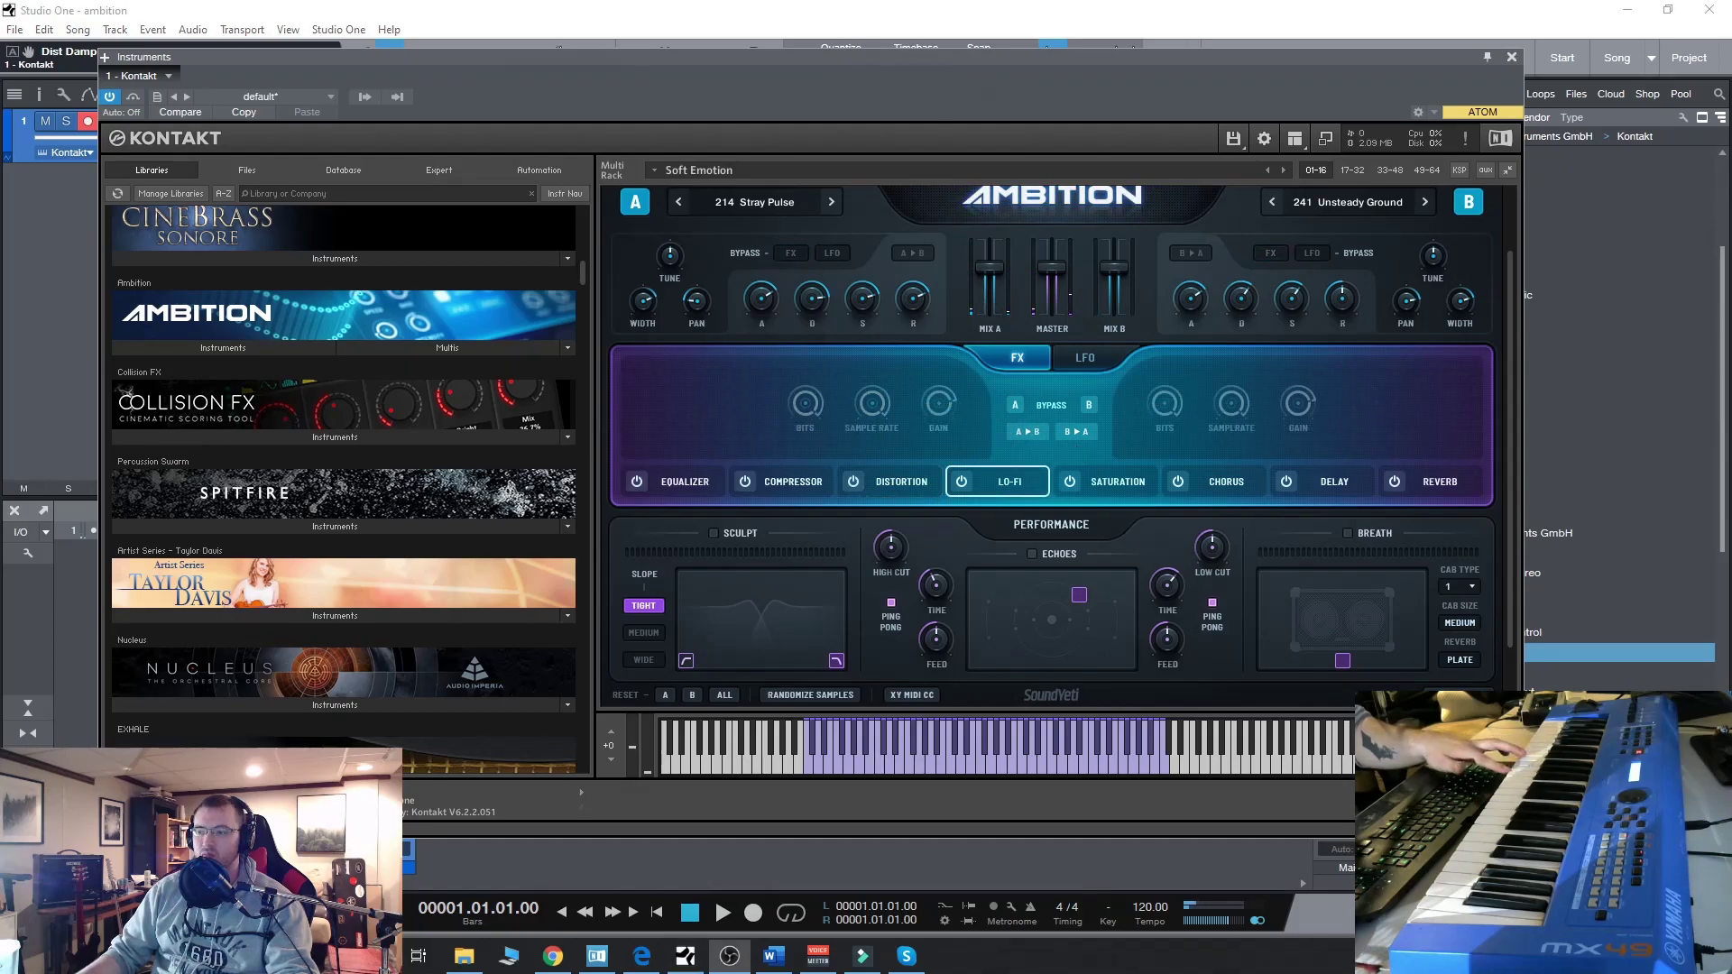
{"action": "left_click", "coordinate": [964, 482]}
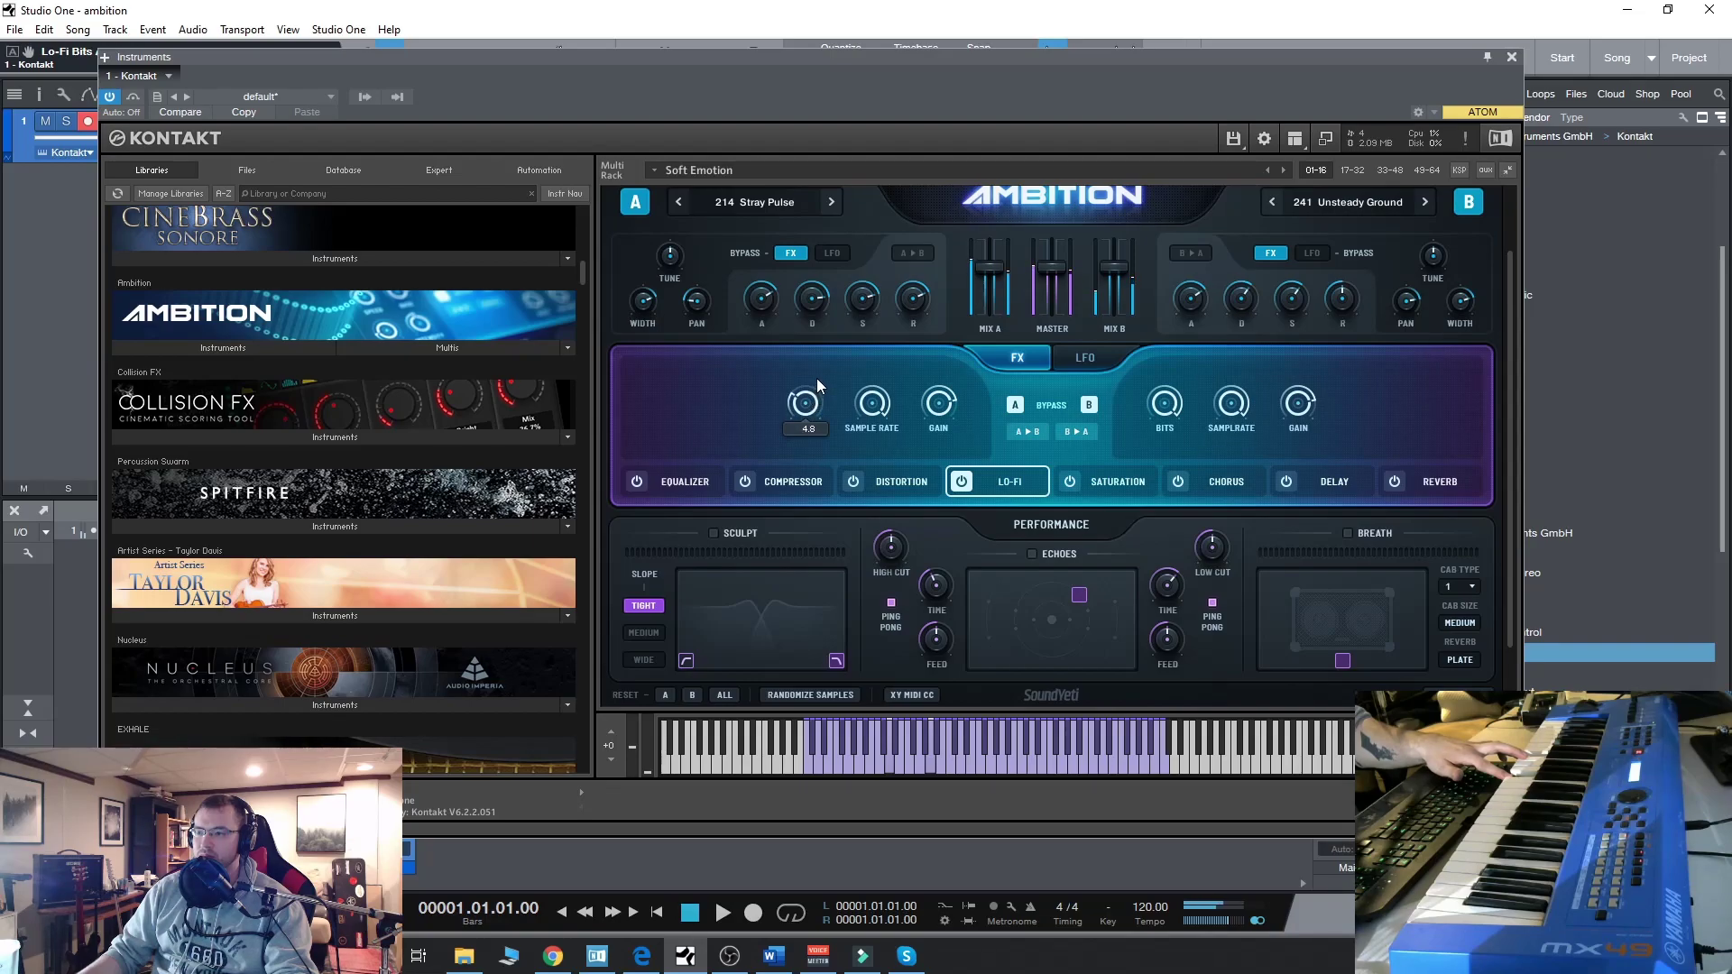
{"action": "left_click_drag", "start_coordinate": [821, 366], "coordinate": [823, 364]}
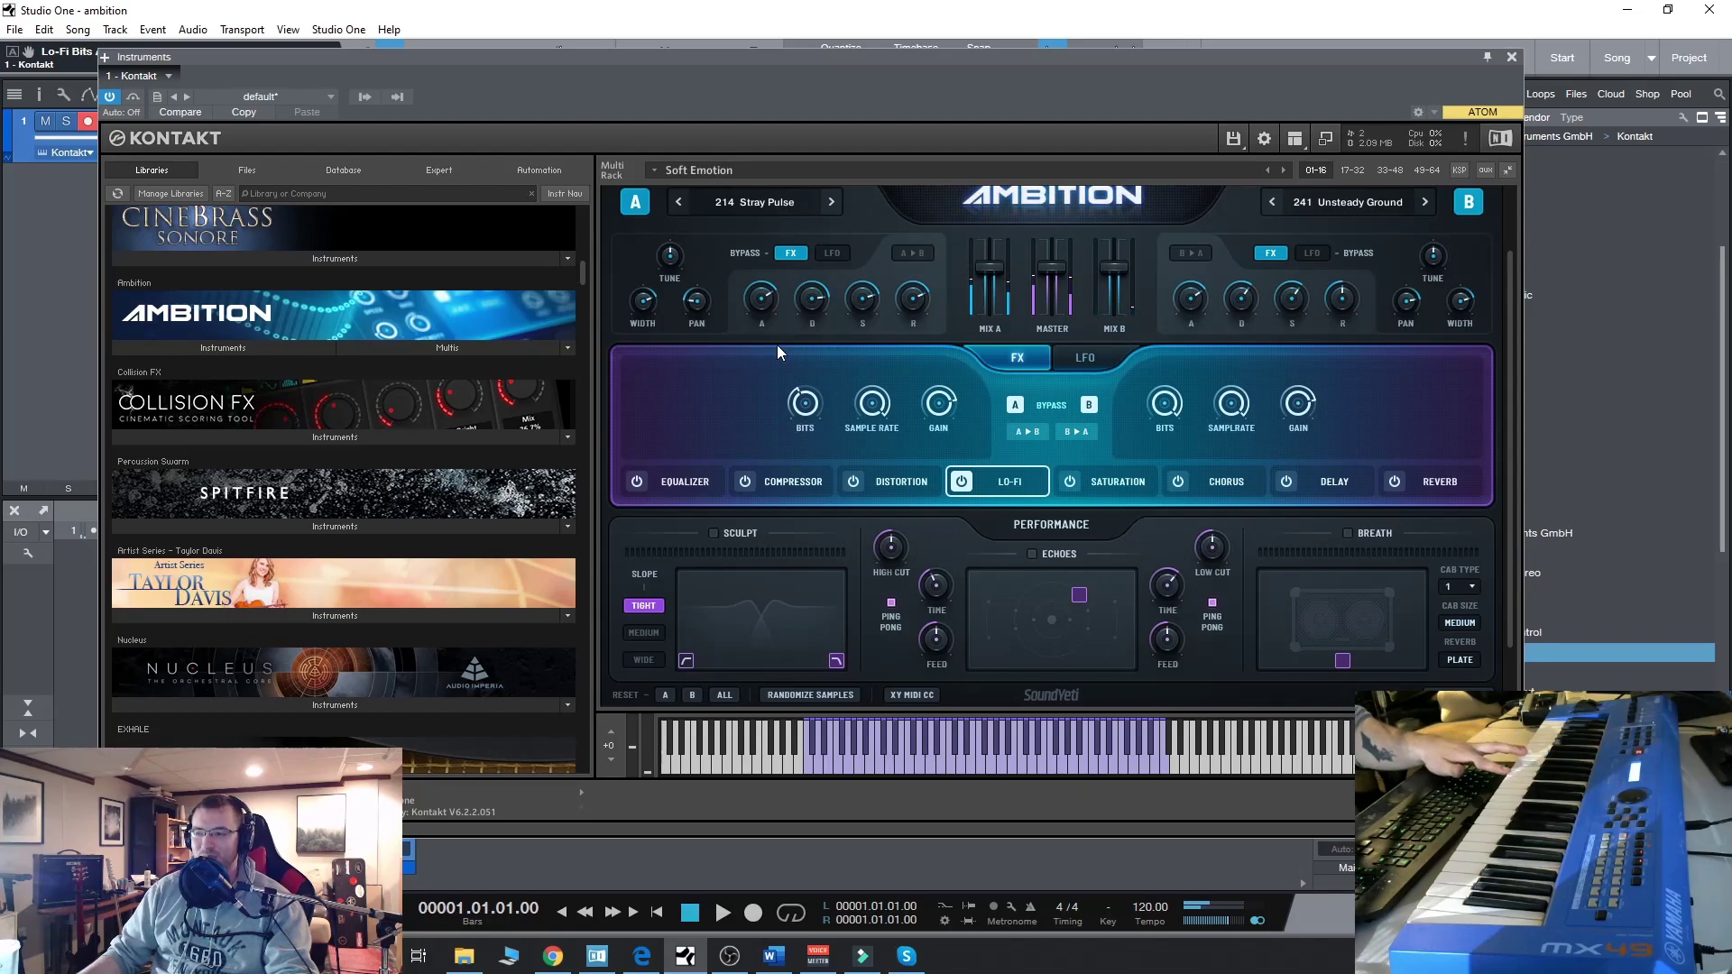
{"action": "left_click", "coordinate": [880, 422]}
{"action": "left_click_drag", "start_coordinate": [911, 574], "coordinate": [918, 576]}
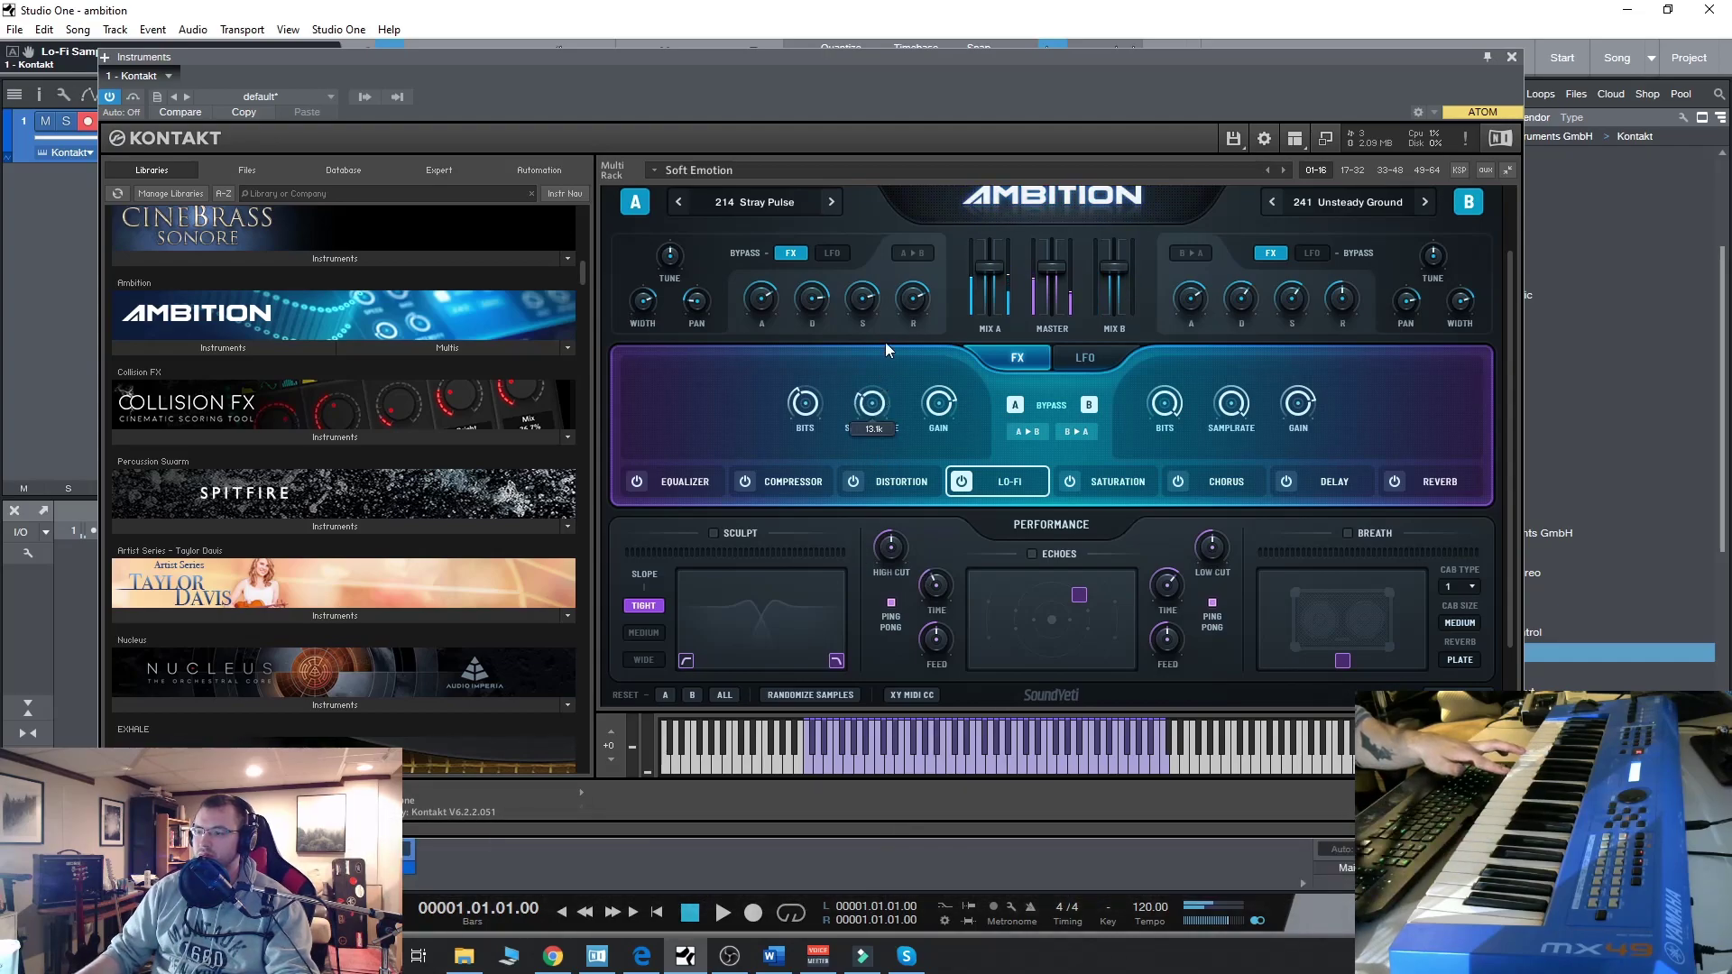
Step: Return to the Compressor's settings in the effects section
{"action": "left_click", "coordinate": [803, 473]}
{"action": "scroll", "coordinate": [802, 467], "scroll_direction": "down", "scroll_amount": 1}
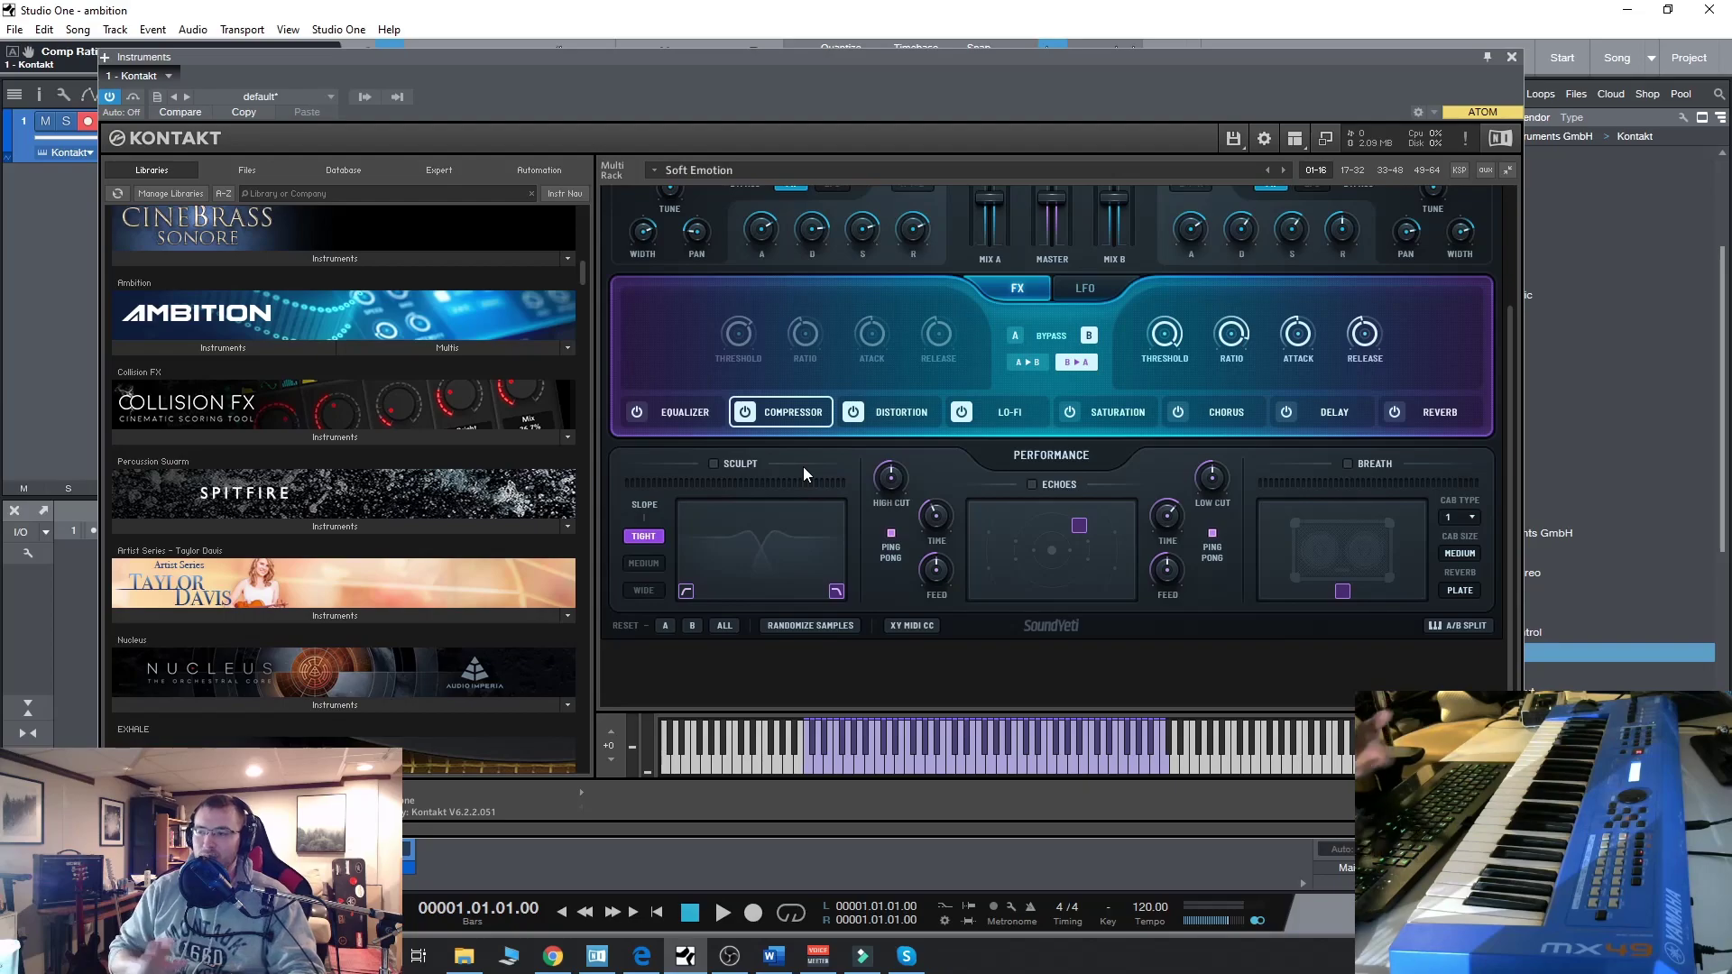
Step: Show the Equalizer's settings and look over the low, mid and high frequency and gain controls of layer A
{"action": "left_click", "coordinate": [704, 411]}
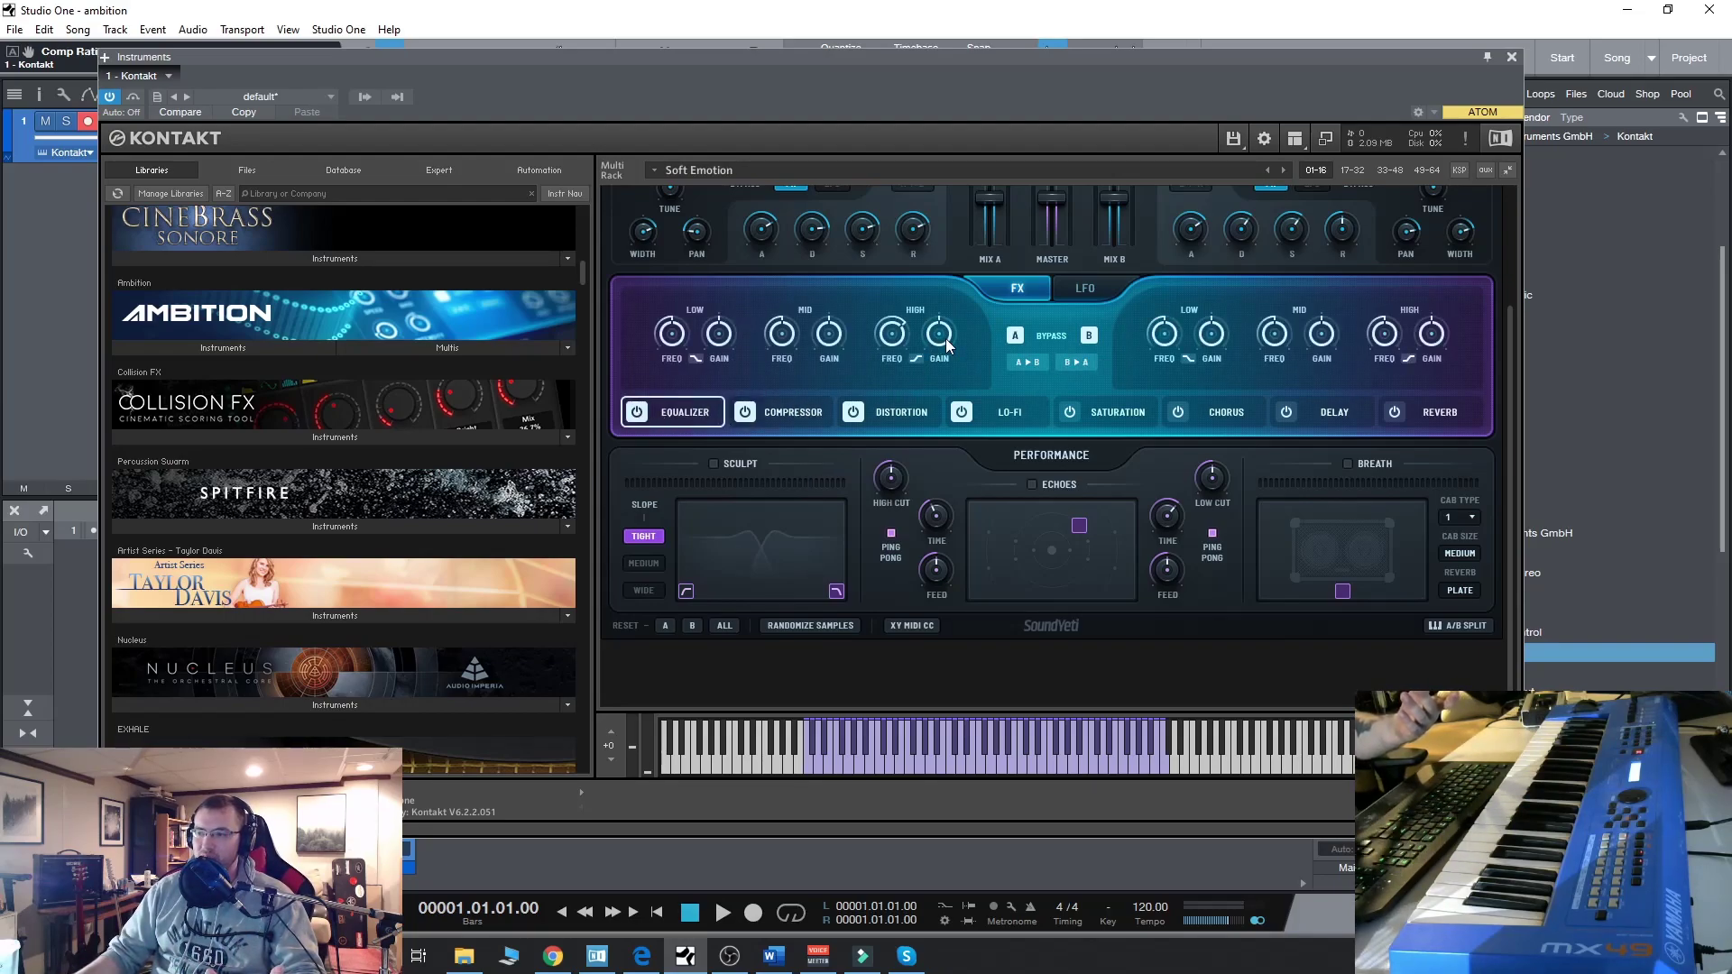
{"action": "mouse_move", "coordinate": [899, 346]}
{"action": "mouse_move", "coordinate": [675, 336]}
{"action": "mouse_move", "coordinate": [728, 332]}
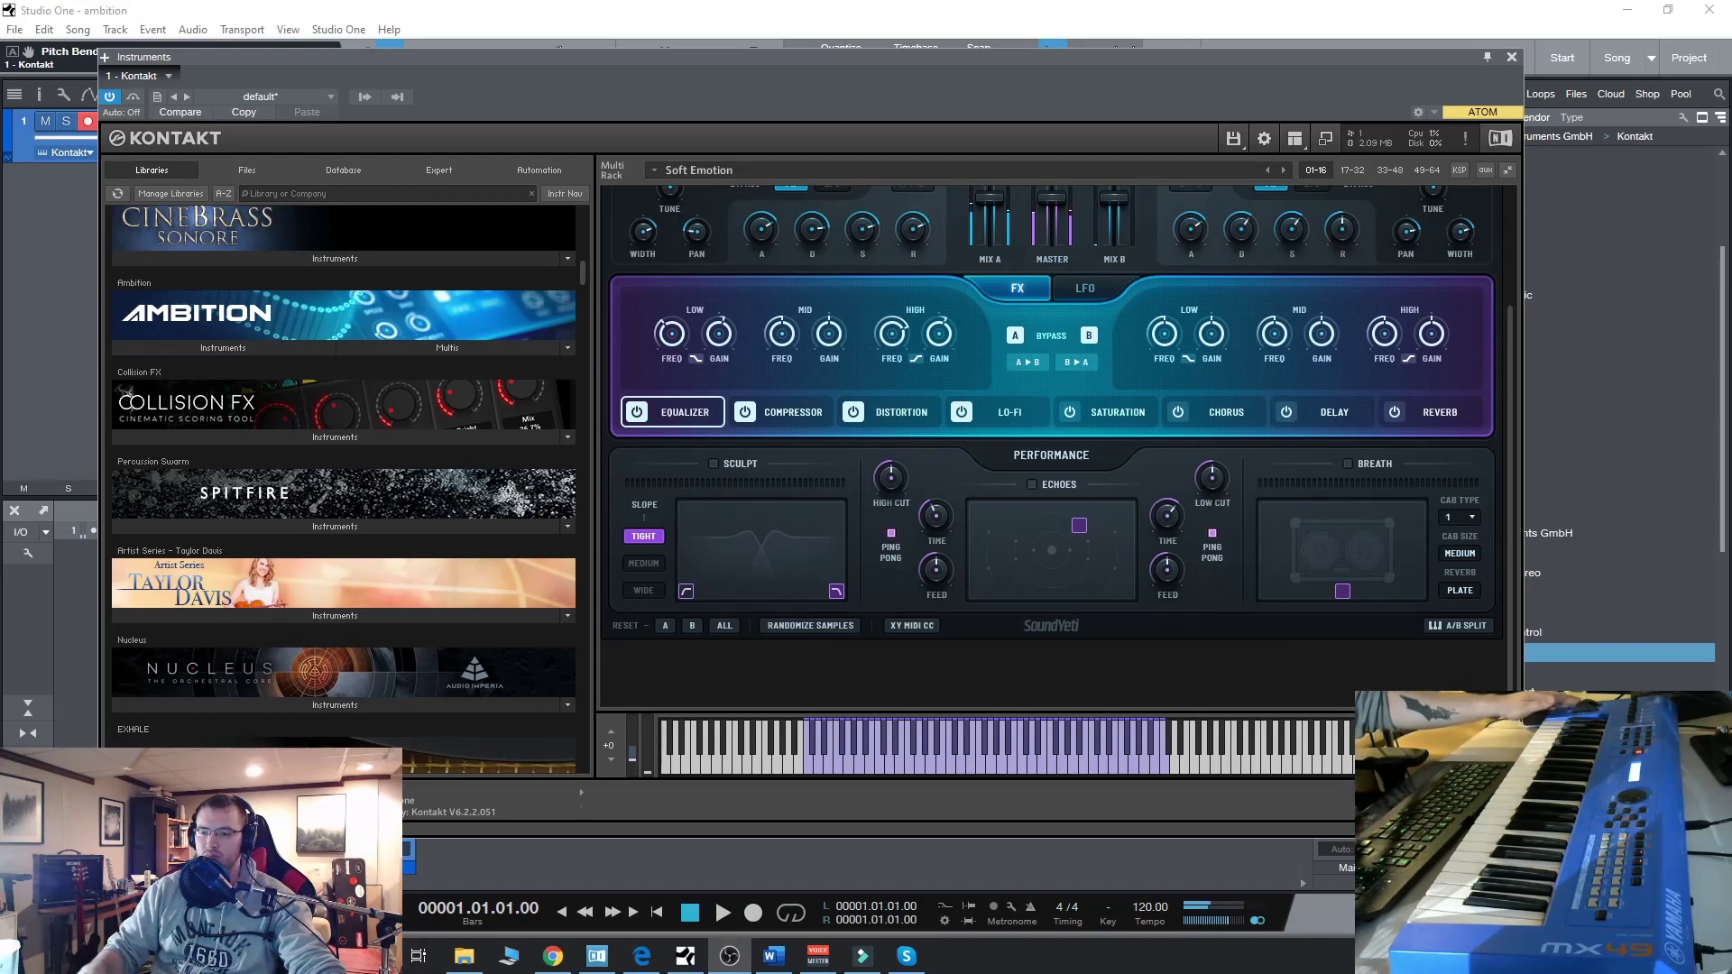
Step: Turn on the Saturation effect, set layer A's type to Enhance and adjust its amount to about 50.2
{"action": "left_click", "coordinate": [1118, 412]}
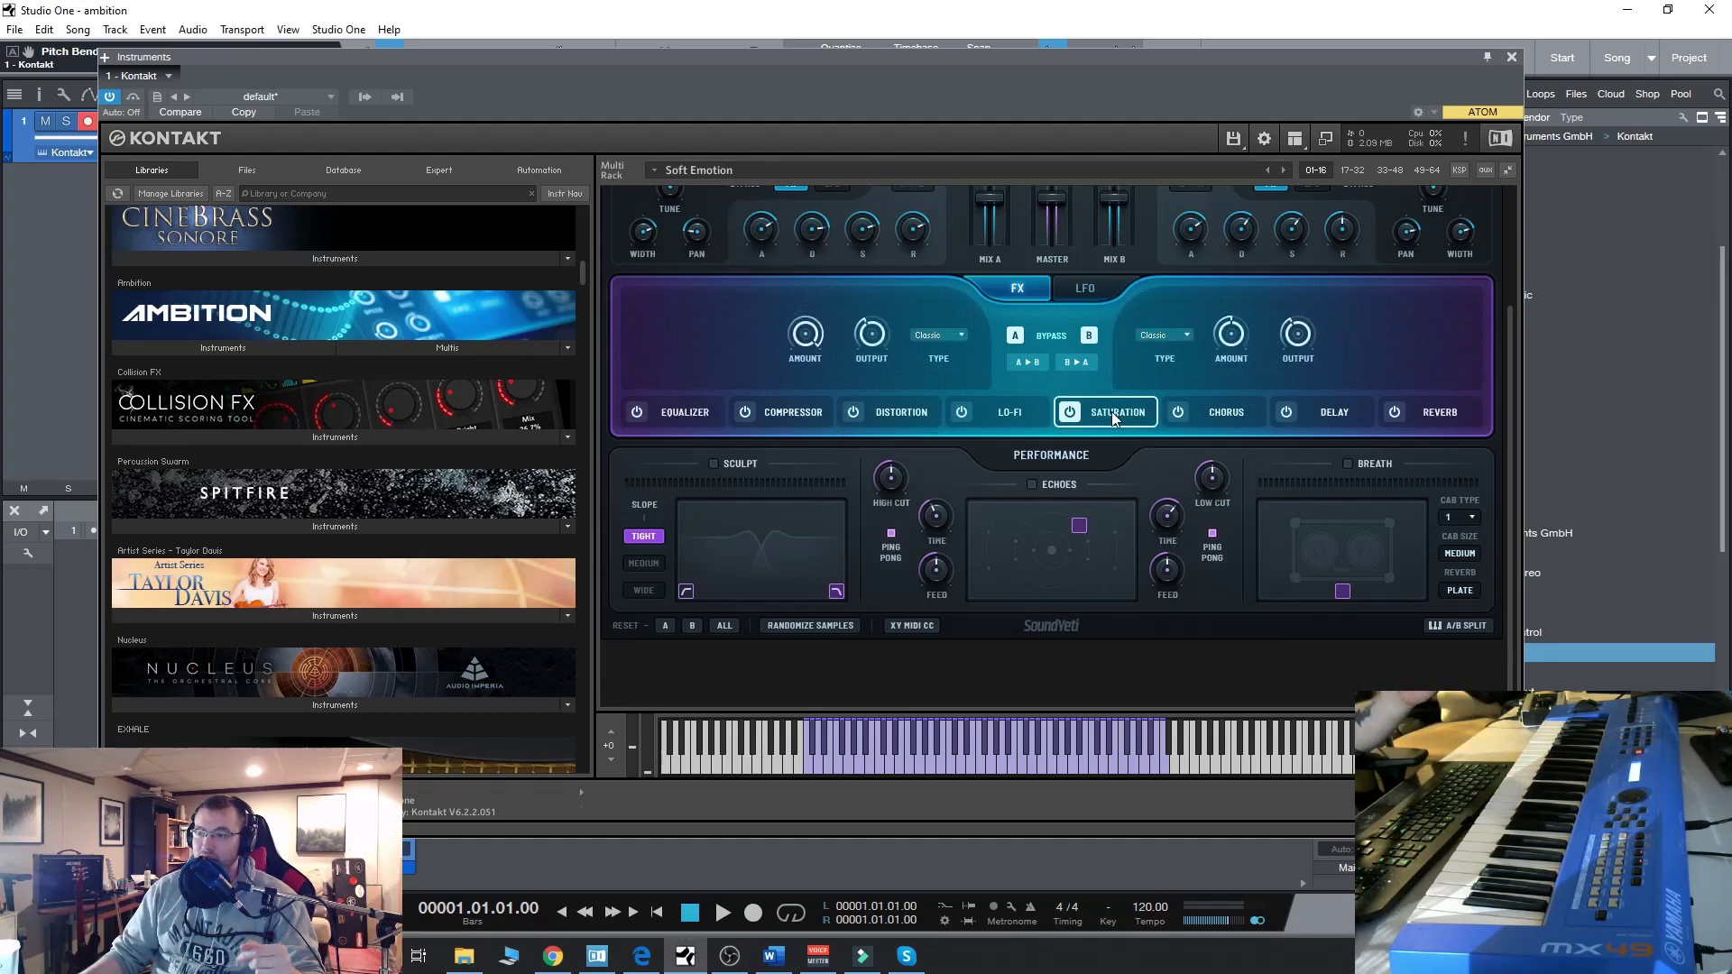
{"action": "left_click", "coordinate": [960, 336]}
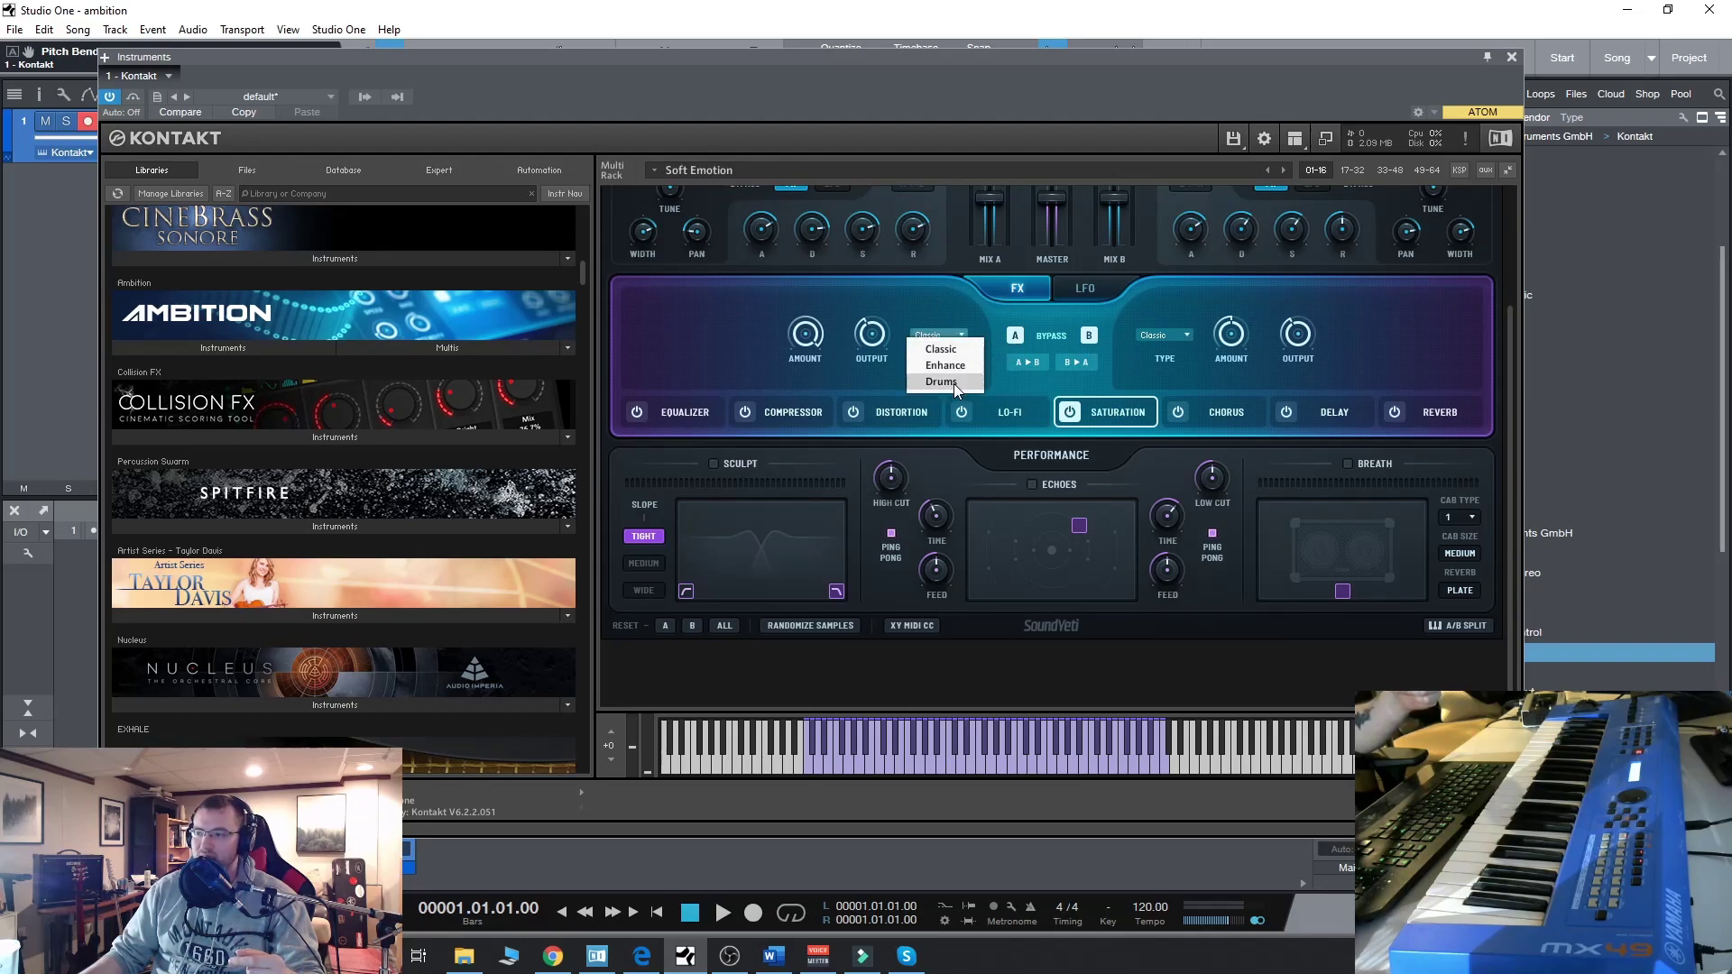
{"action": "left_click", "coordinate": [945, 365]}
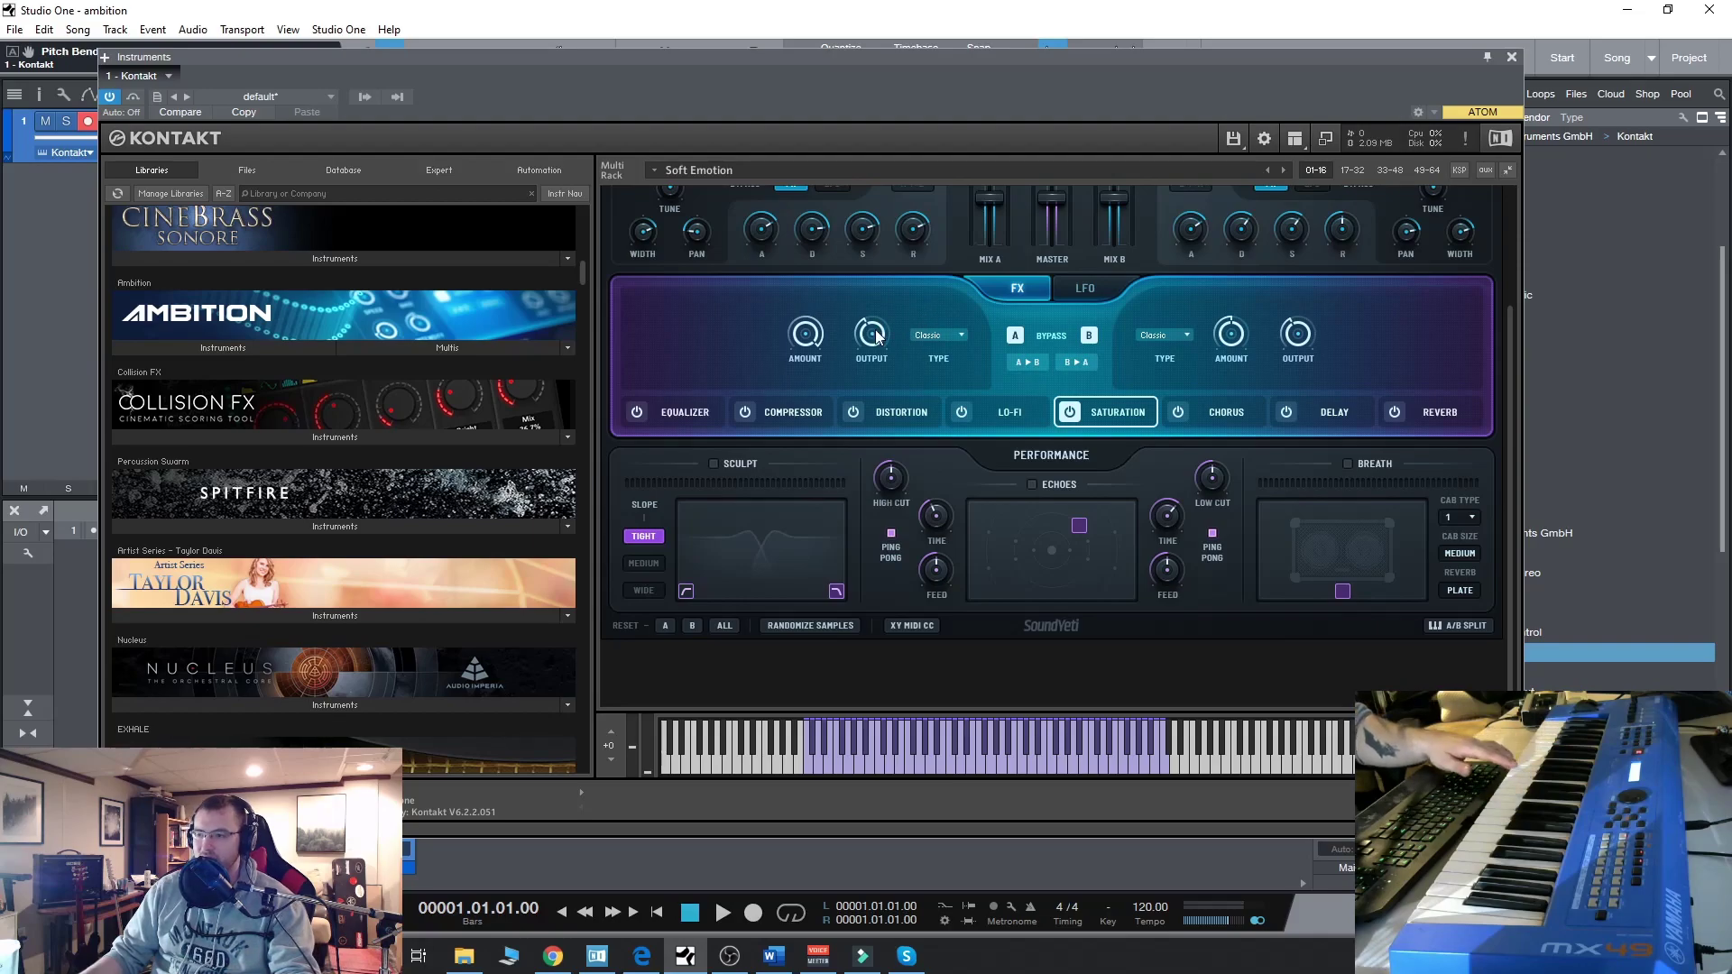
{"action": "left_click", "coordinate": [807, 341]}
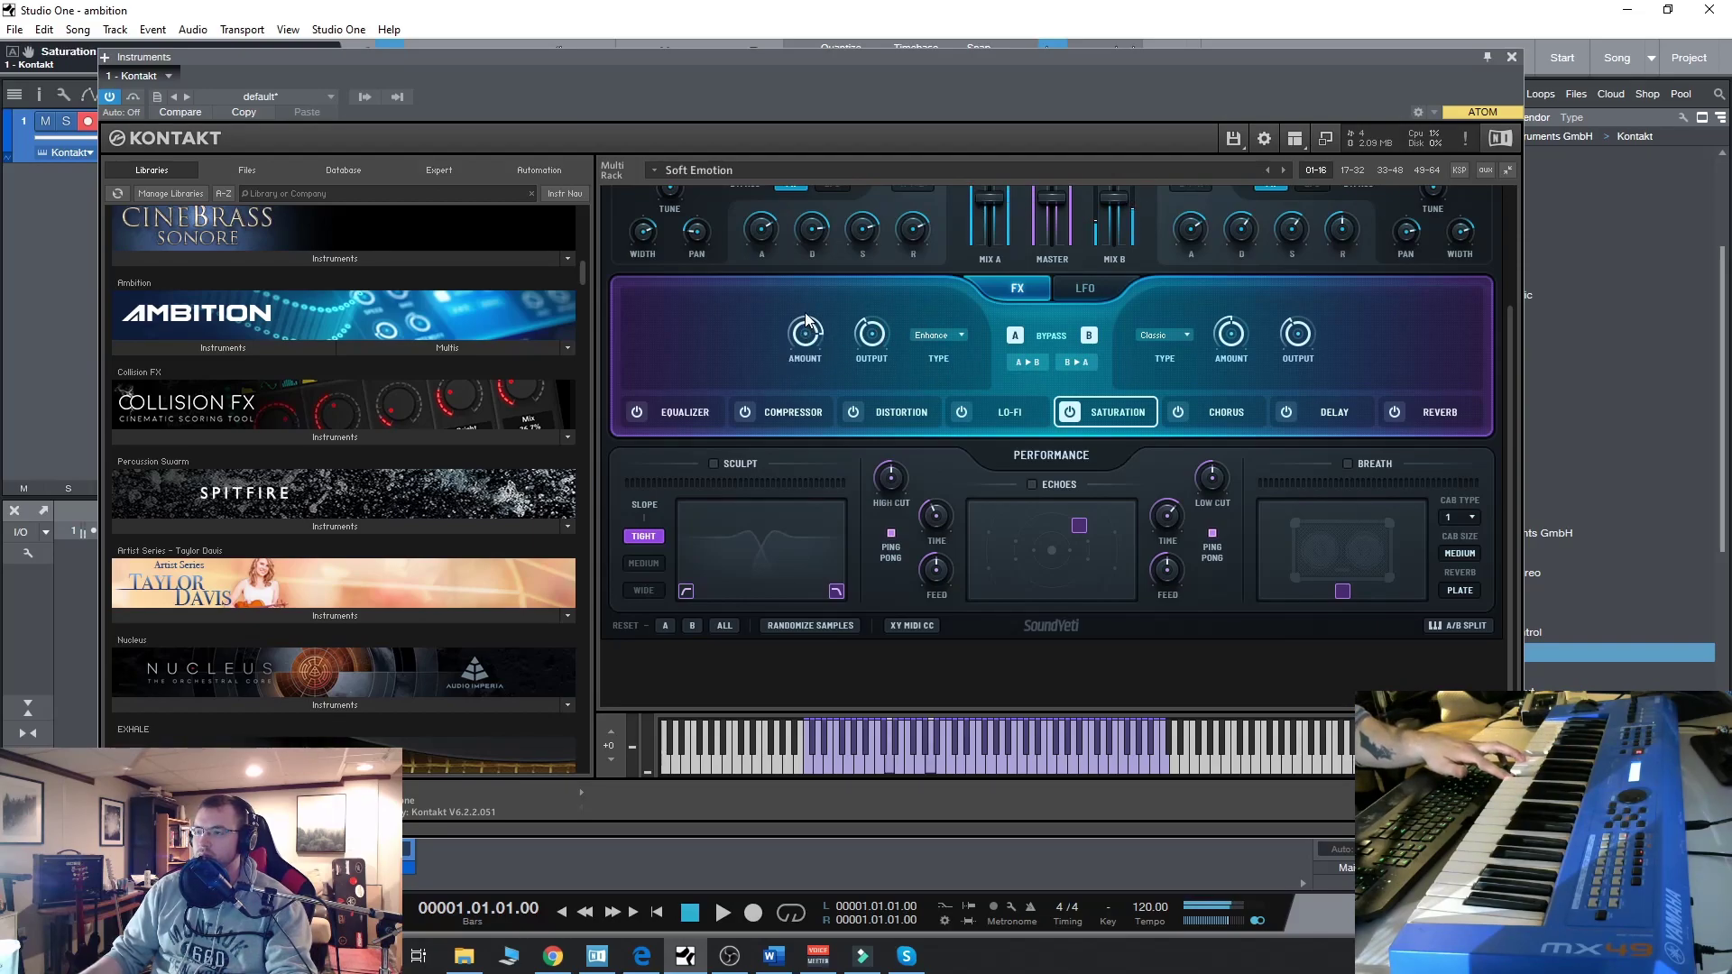
{"action": "left_click_drag", "start_coordinate": [810, 334], "coordinate": [809, 330]}
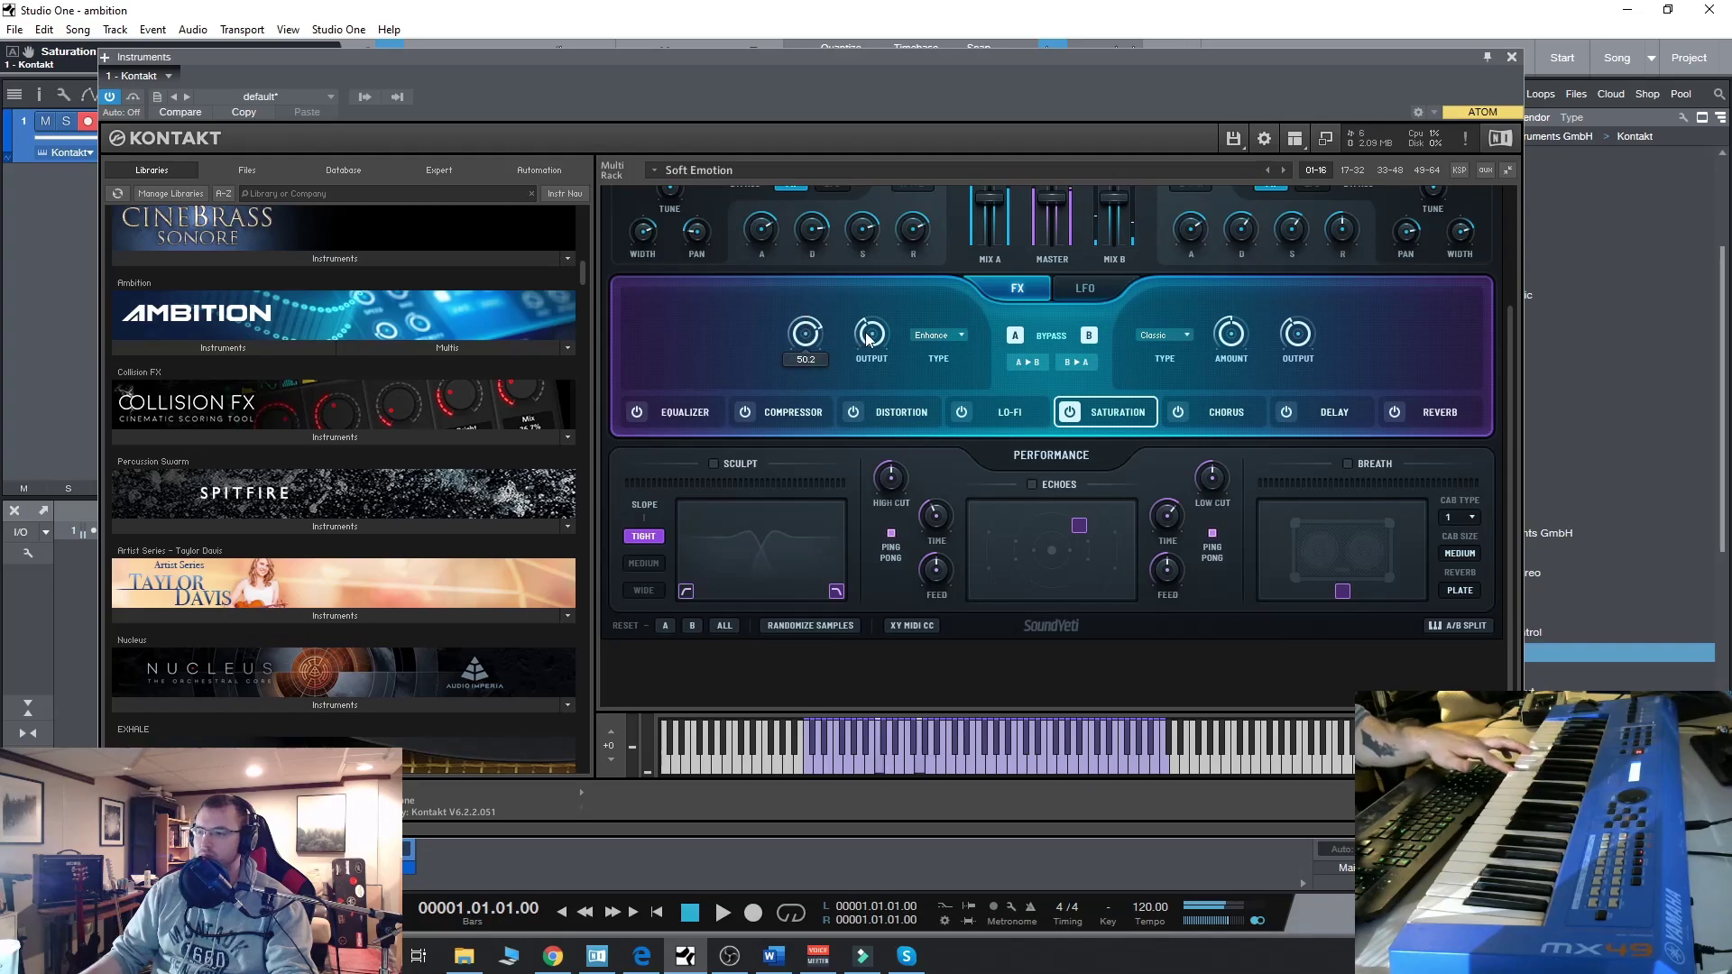
Step: Set layer A's saturation type to Drums, readjust its amount and switch the Saturation off
{"action": "left_click", "coordinate": [939, 335]}
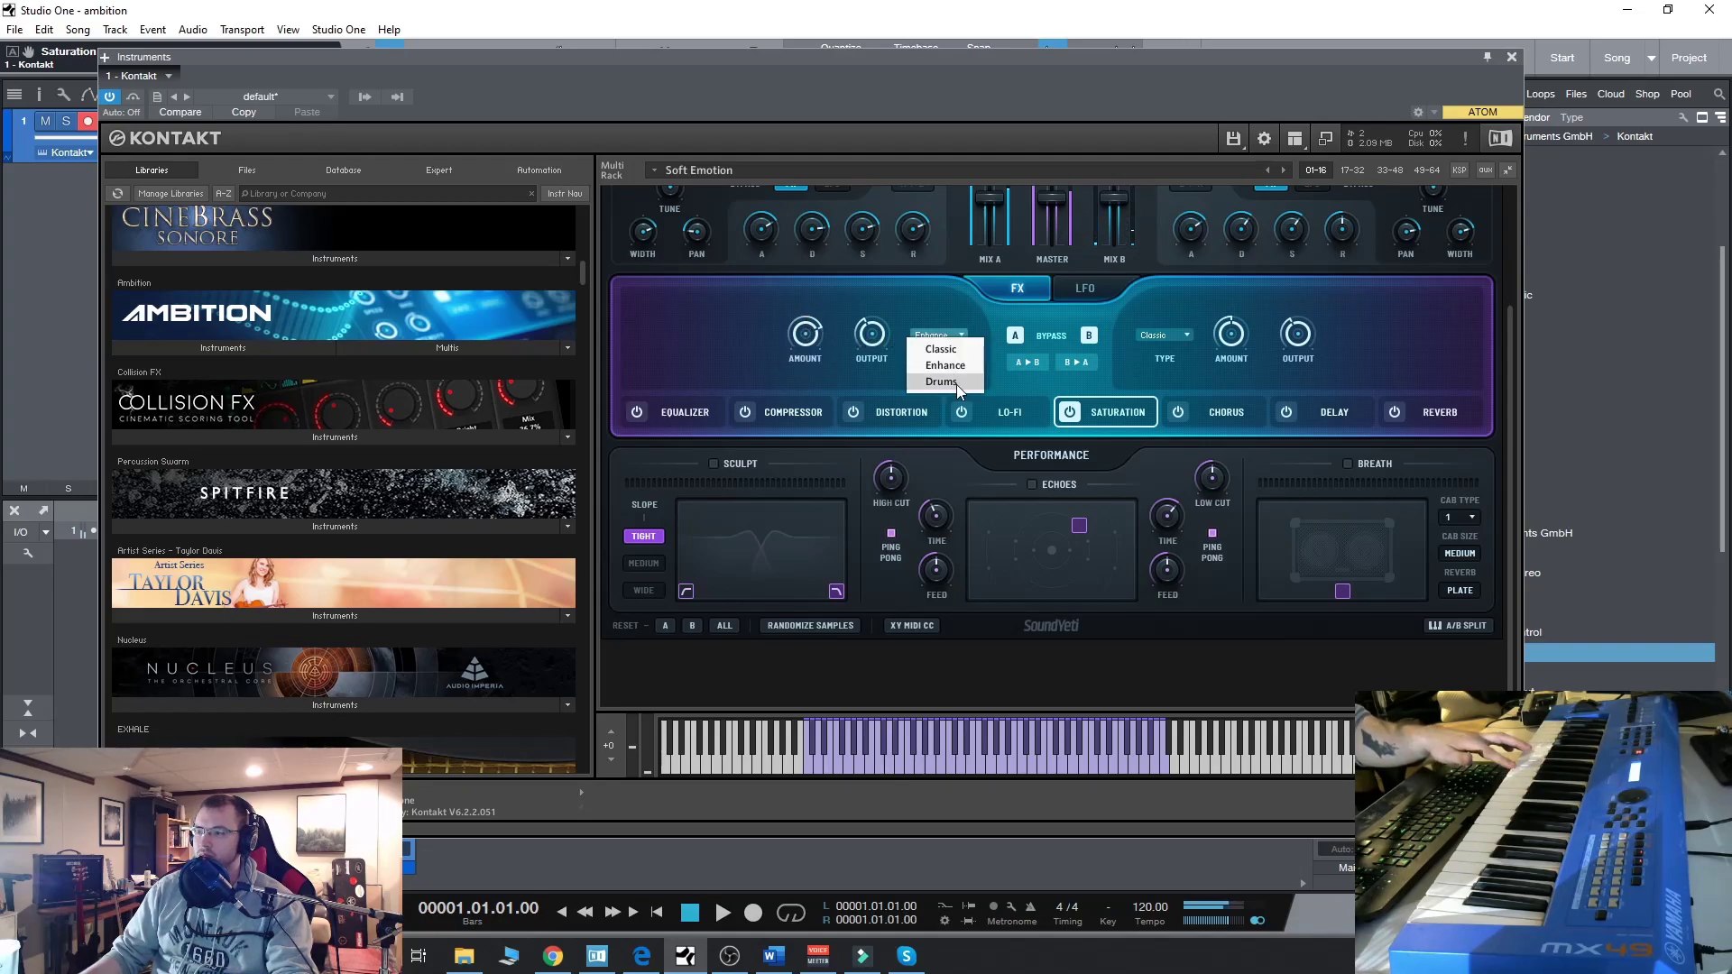
{"action": "left_click", "coordinate": [956, 384]}
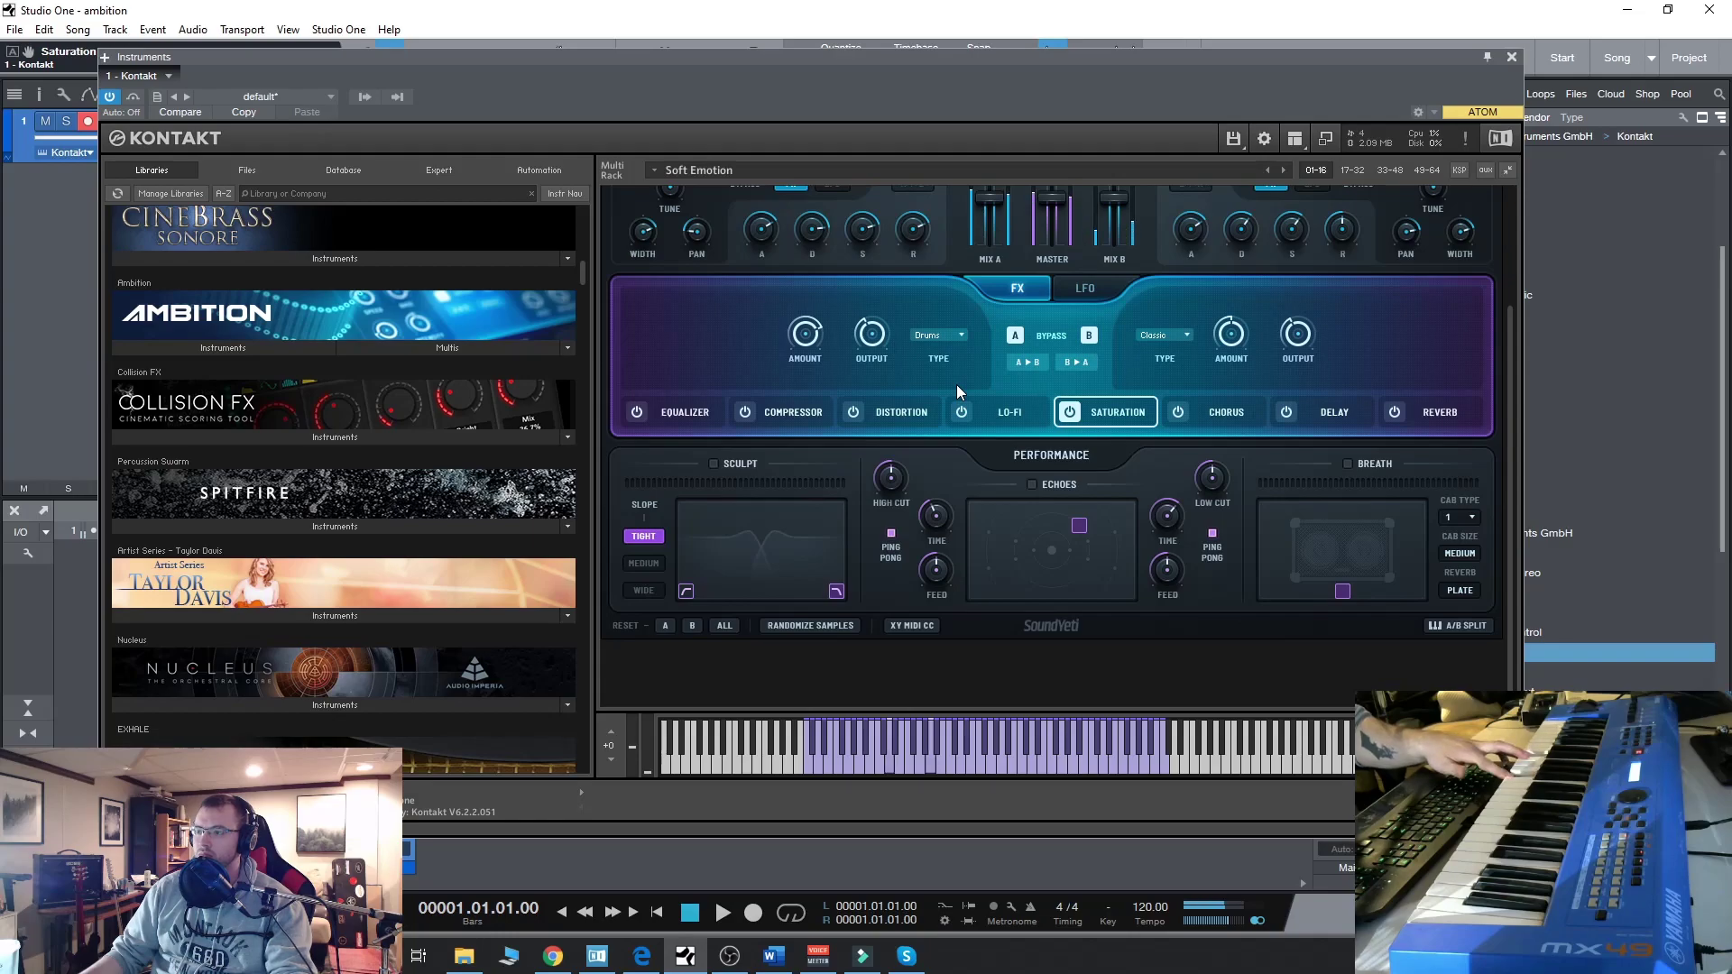
{"action": "left_click_drag", "start_coordinate": [802, 350], "coordinate": [871, 325]}
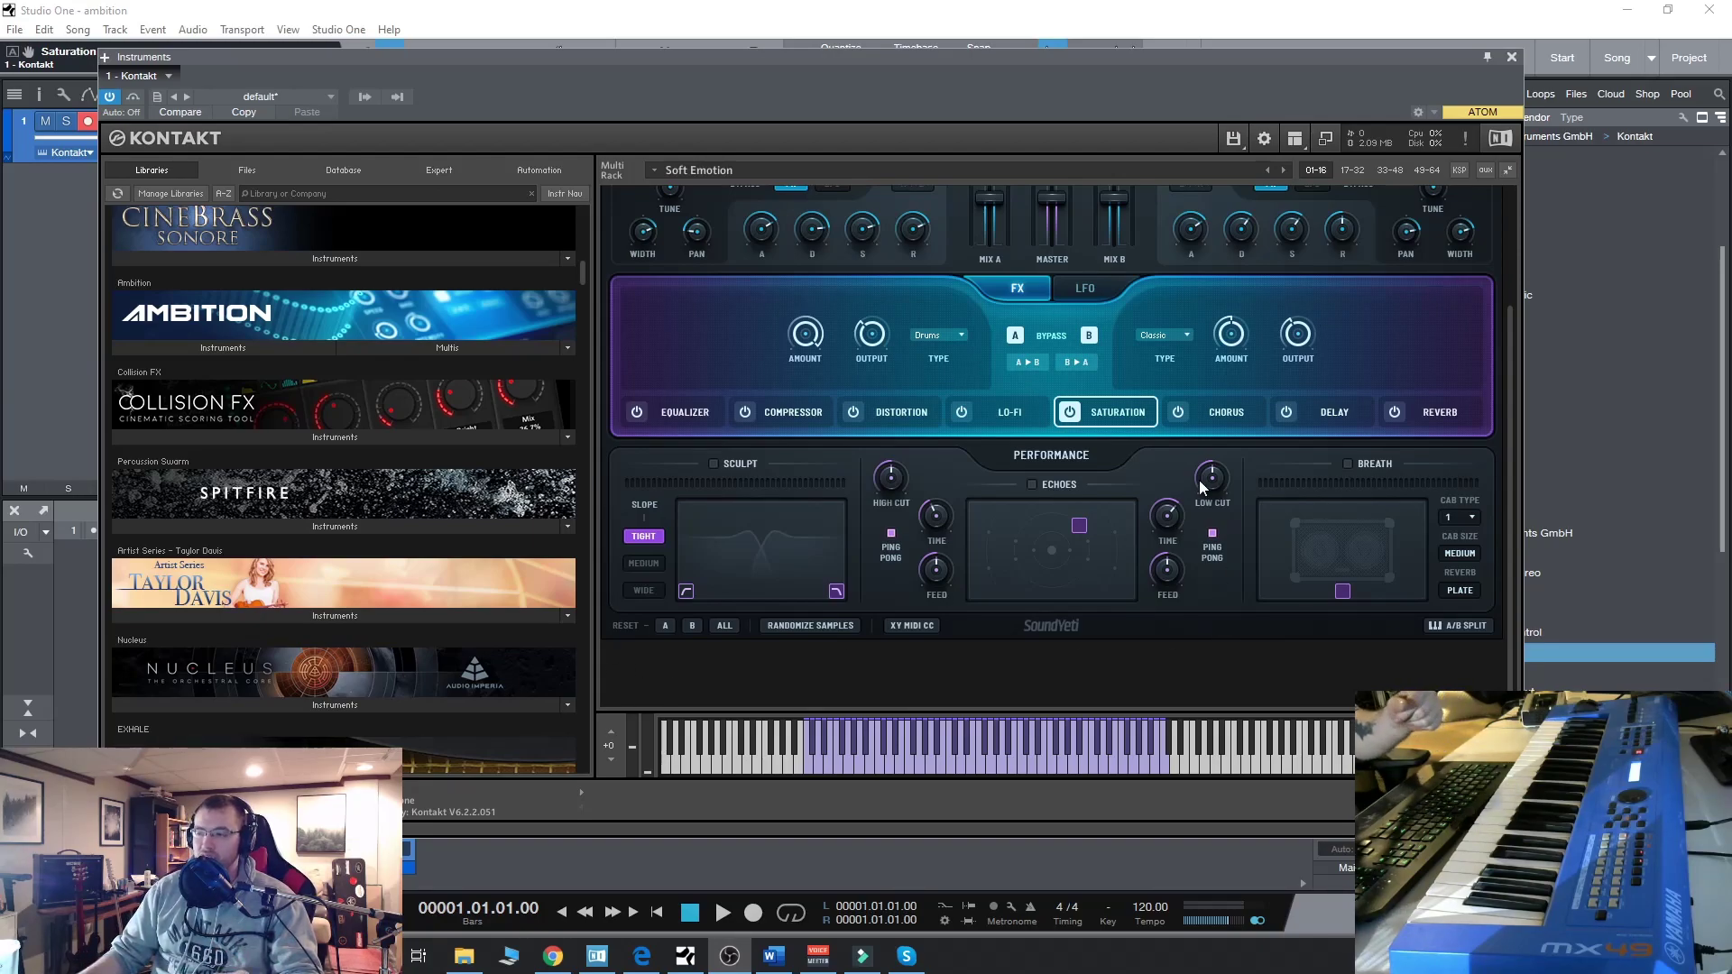
{"action": "left_click", "coordinate": [1076, 418]}
Step: Try the Chorus with layer A's depth raised and its settings linked A to B, and switch it off
{"action": "left_click", "coordinate": [1233, 414]}
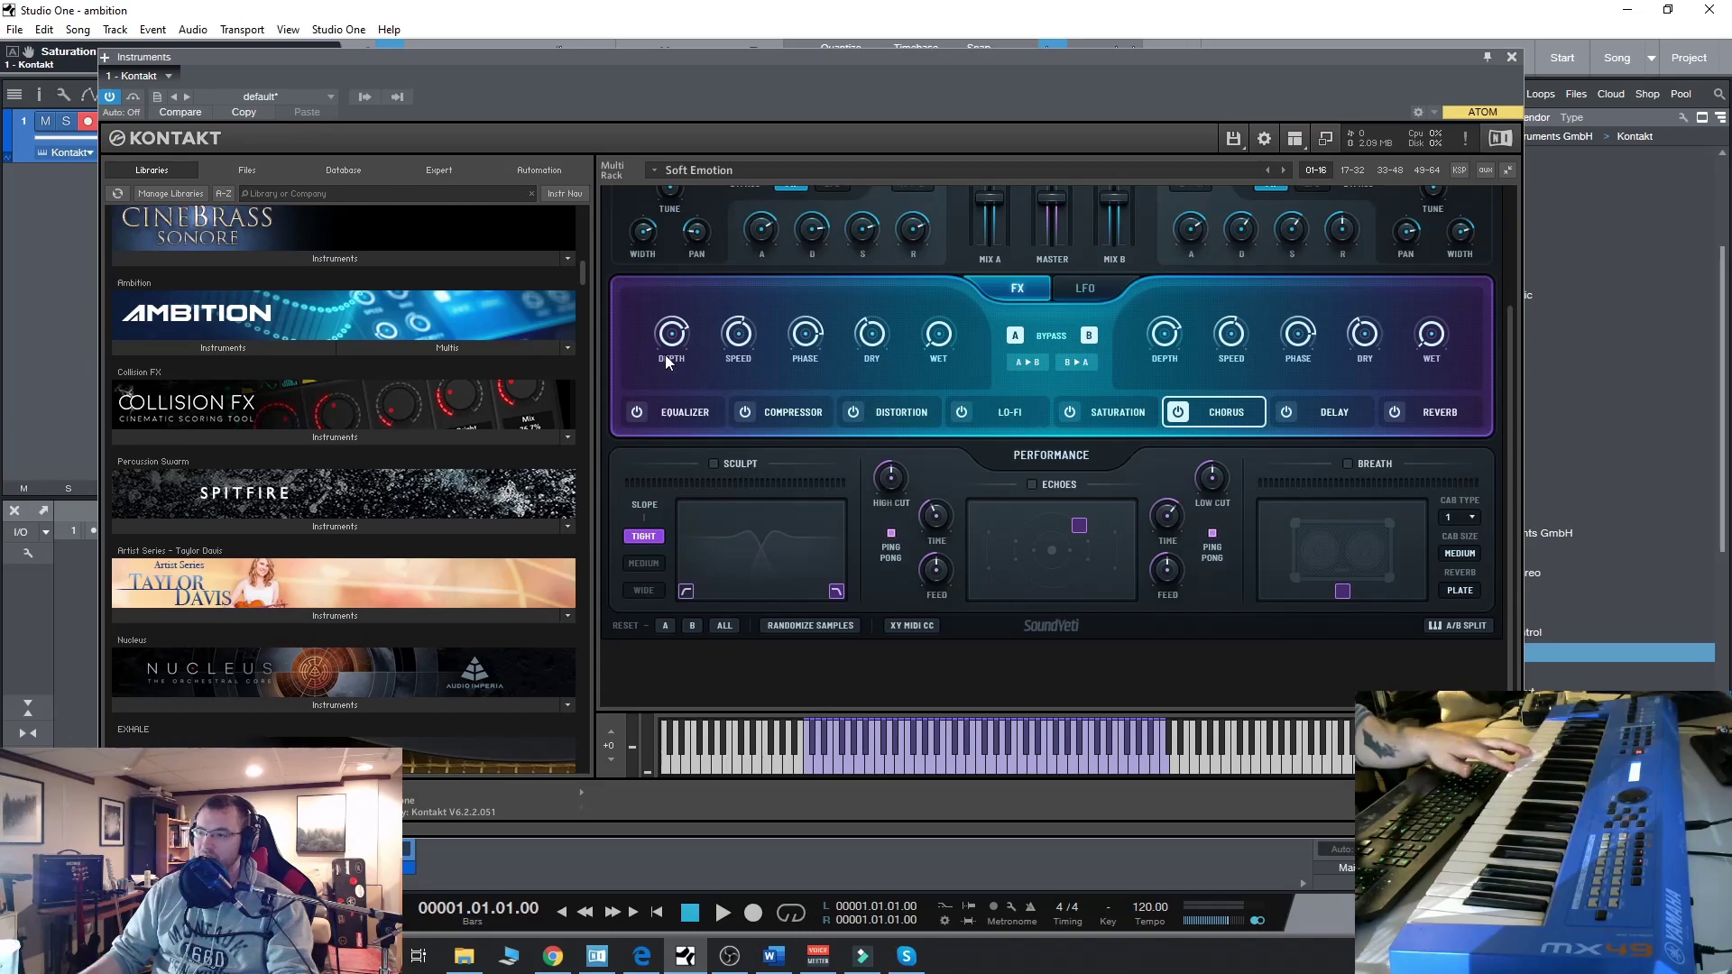
{"action": "left_click_drag", "start_coordinate": [678, 341], "coordinate": [679, 301]}
{"action": "left_click", "coordinate": [1034, 361]}
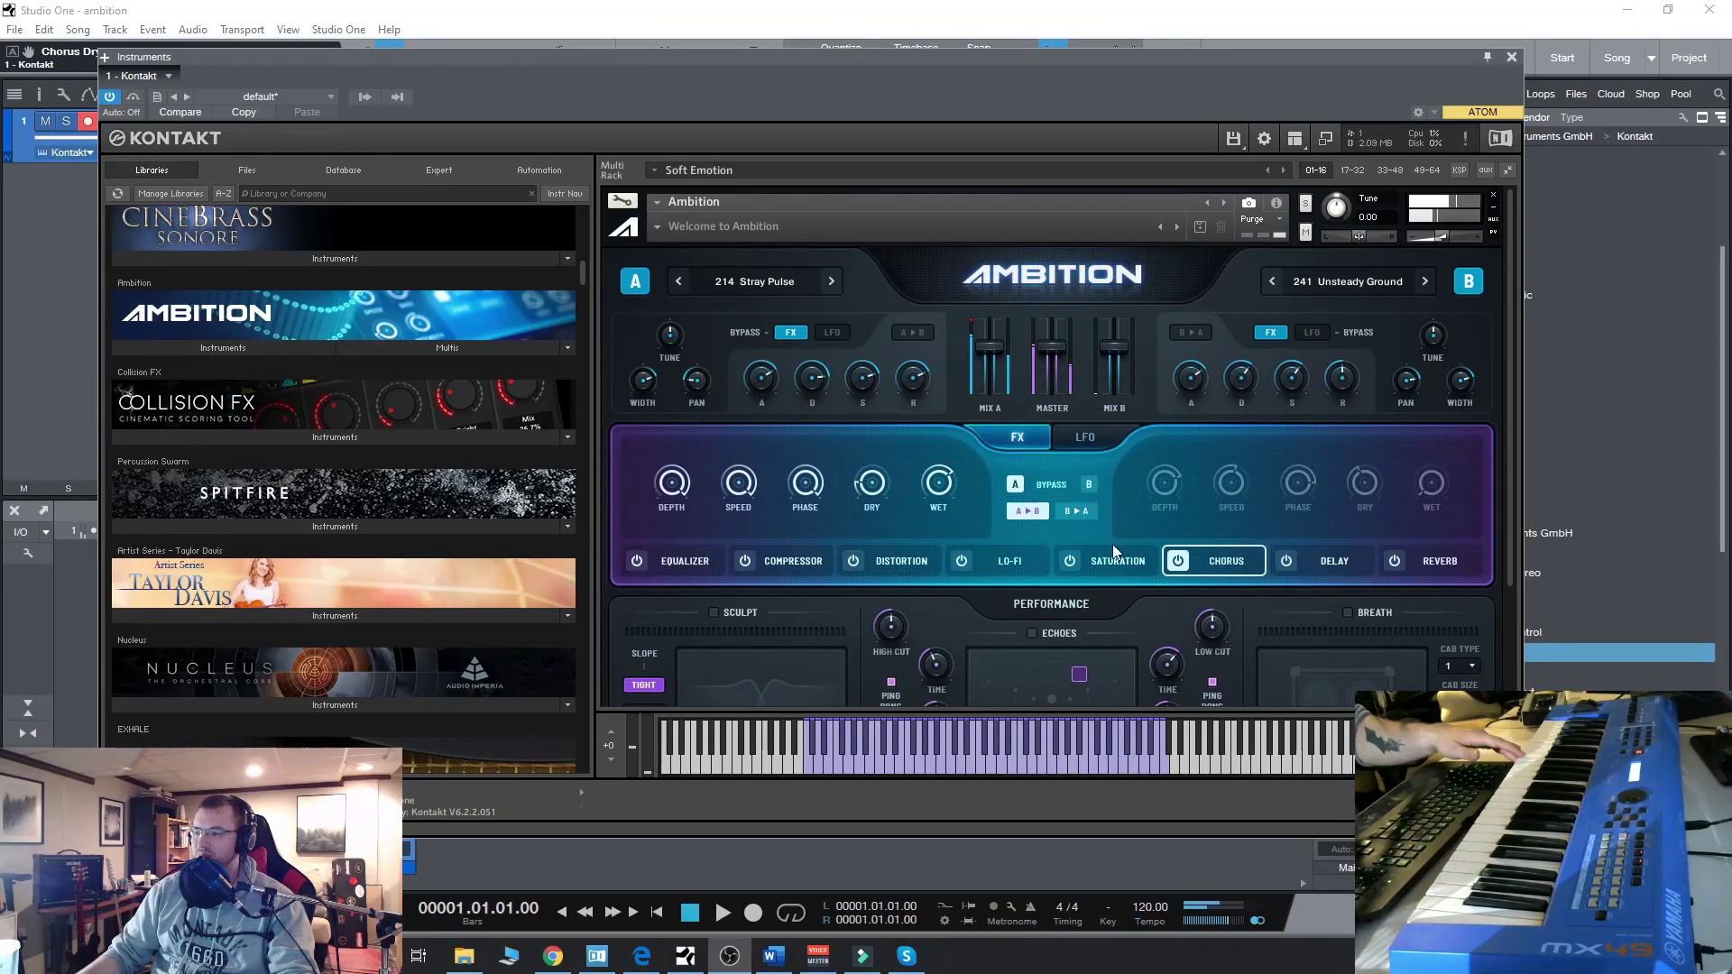
{"action": "left_click", "coordinate": [1185, 566]}
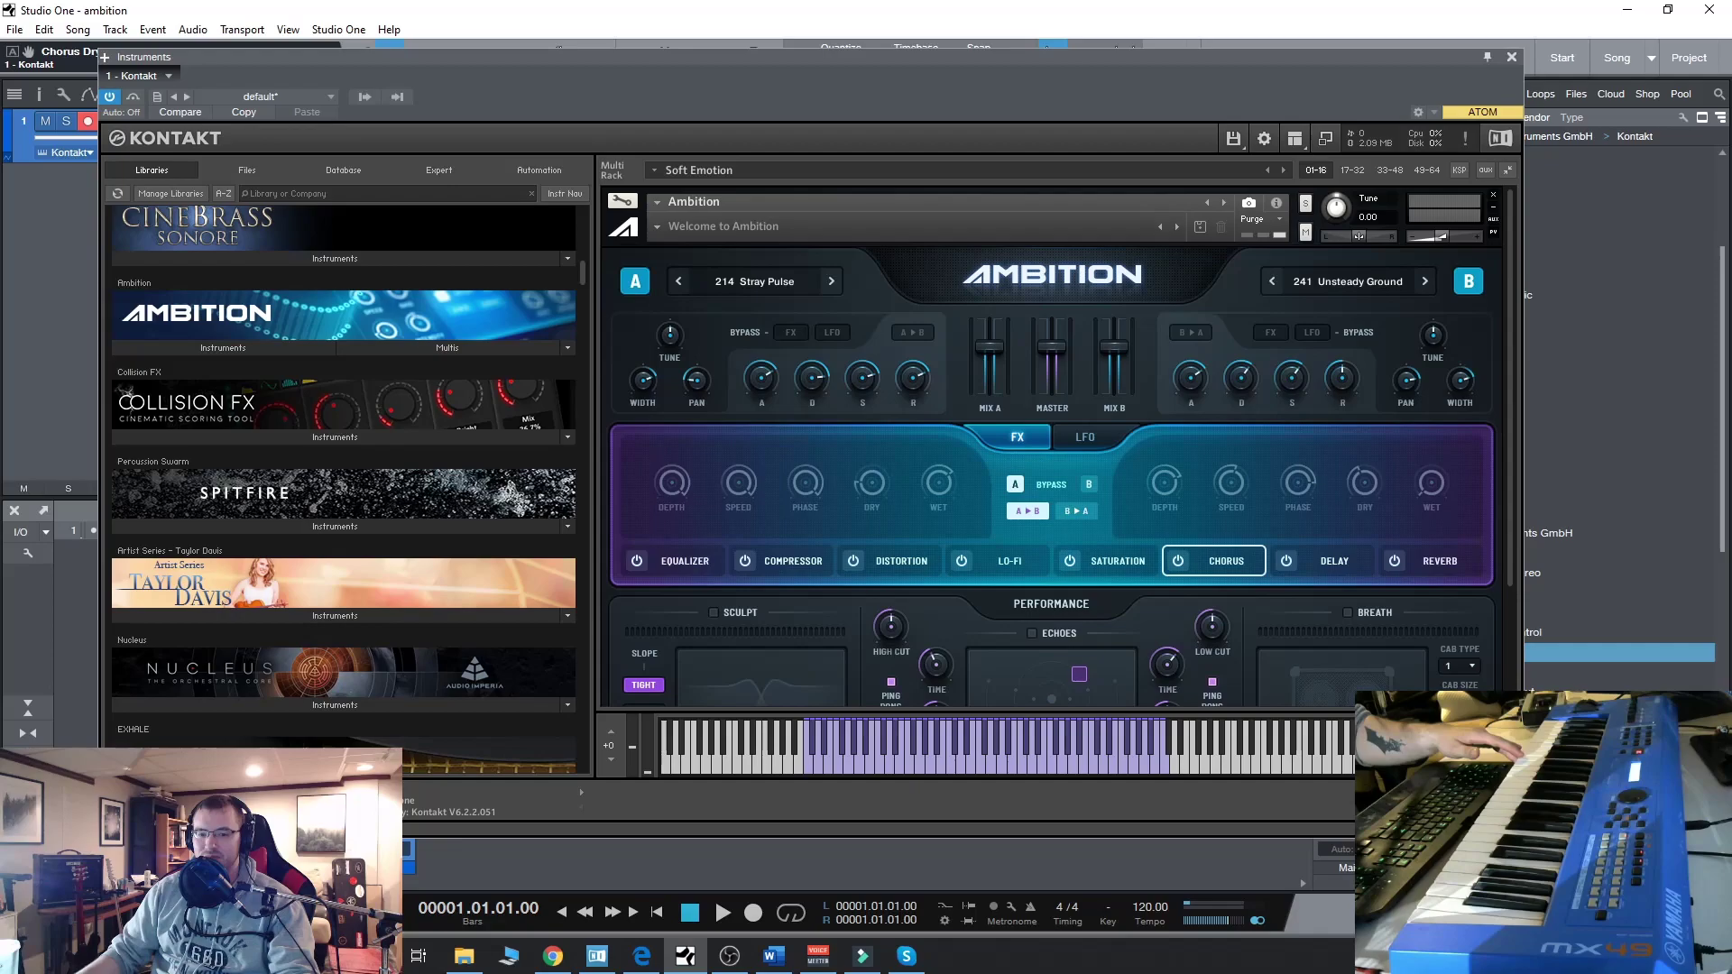
{"action": "key", "text": "alt+Tab"}
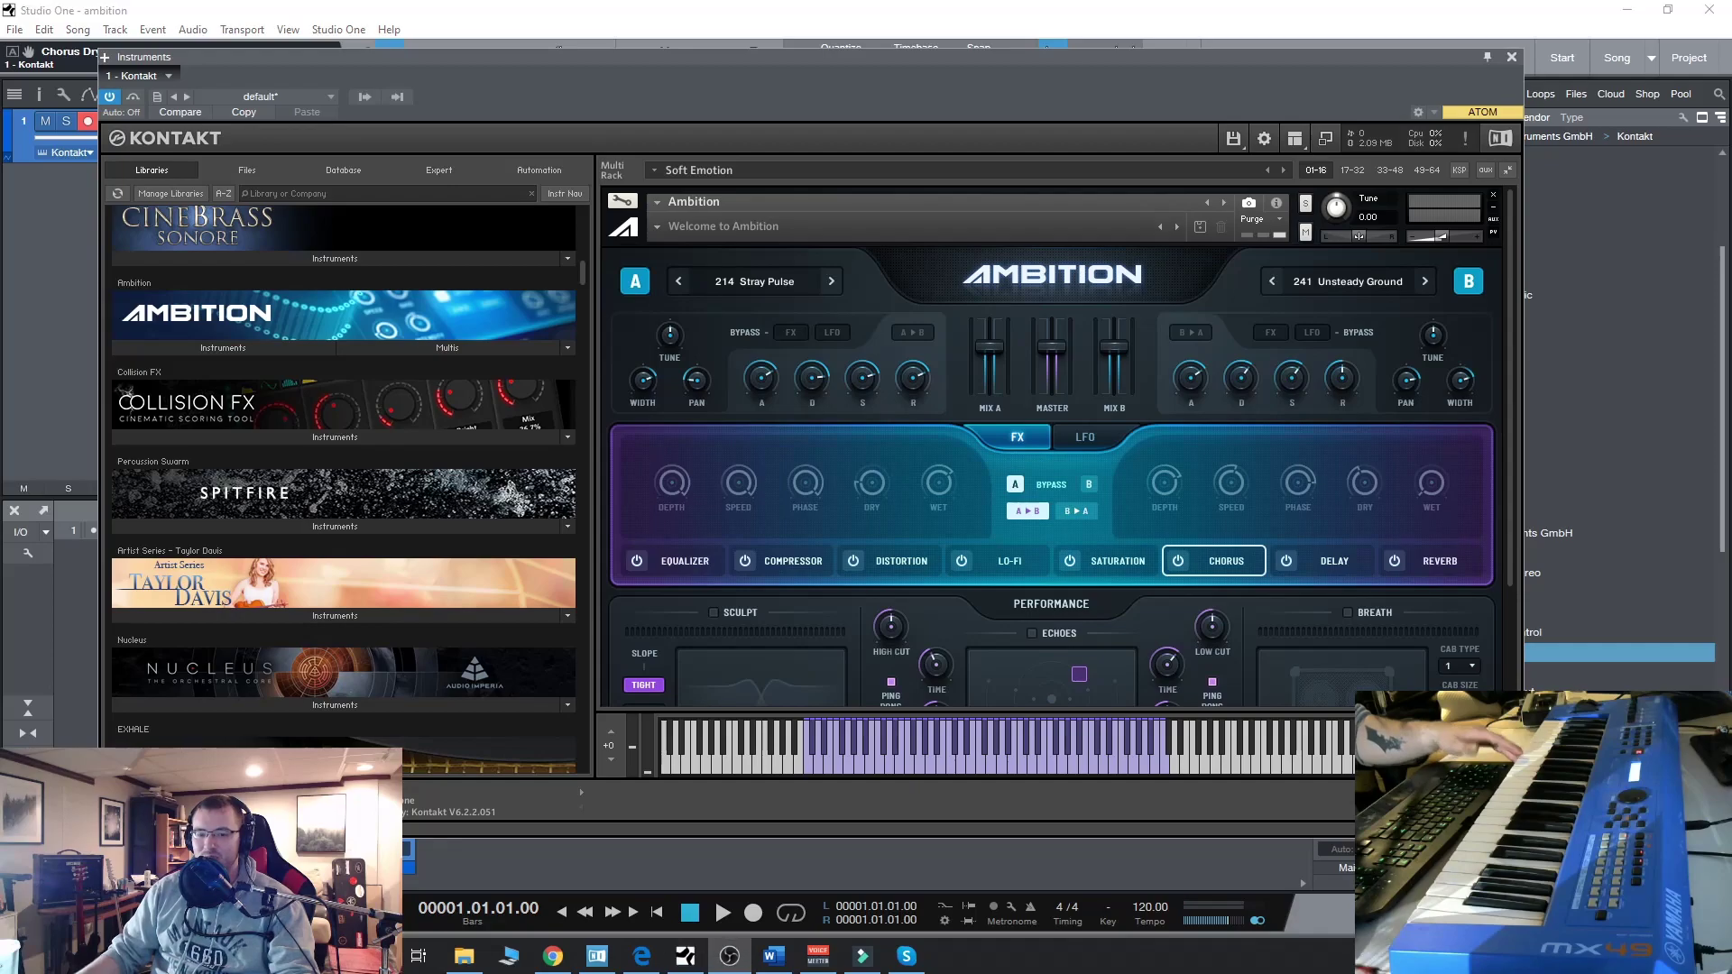
Step: Turn on the Delay, link its settings A to B and set layer A's type to Analog
{"action": "left_click", "coordinate": [1325, 565]}
{"action": "left_click", "coordinate": [1287, 560]}
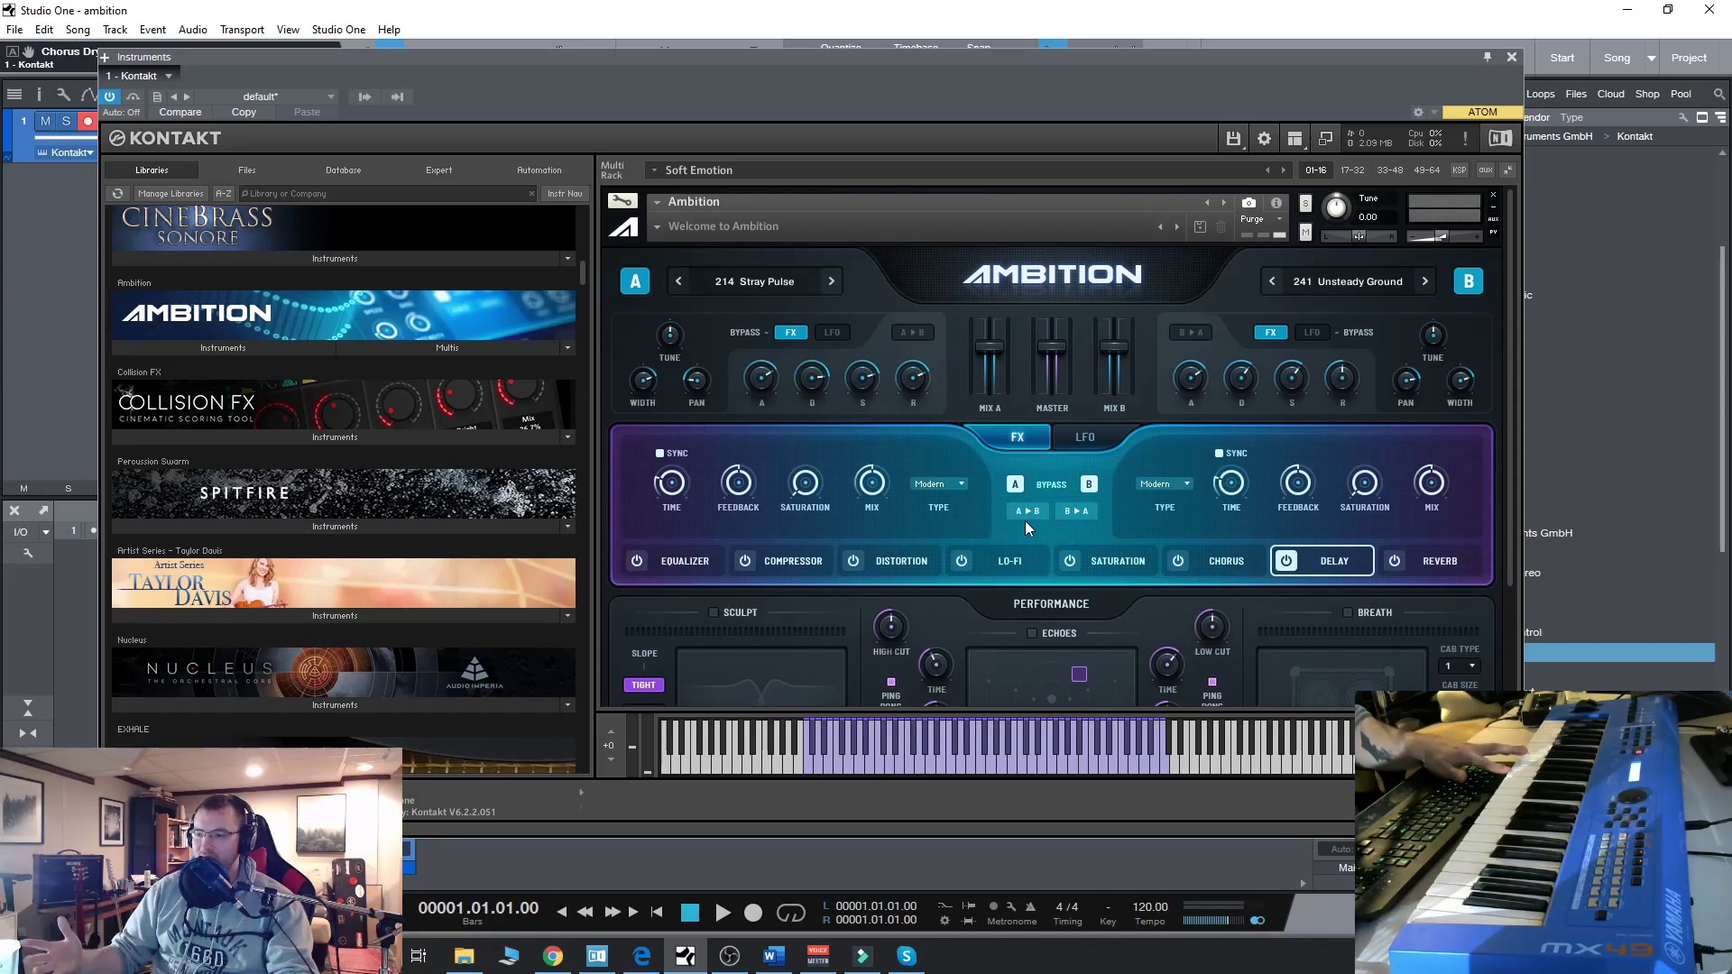
{"action": "left_click", "coordinate": [660, 452]}
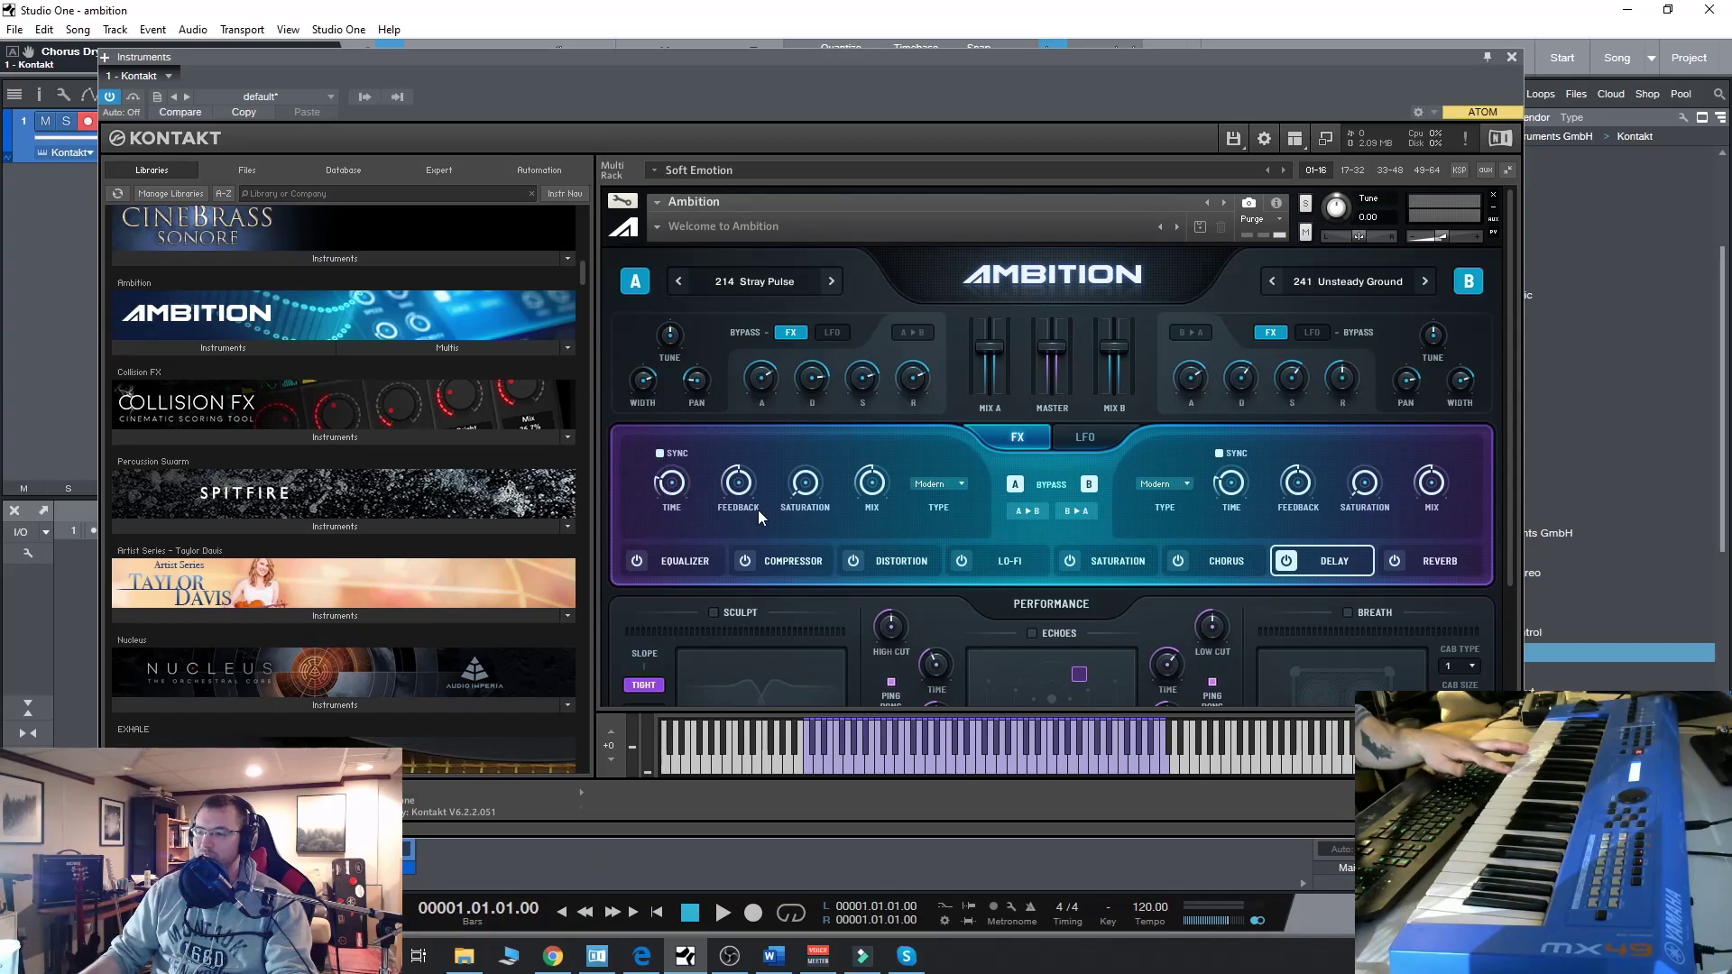
{"action": "left_click", "coordinate": [938, 484]}
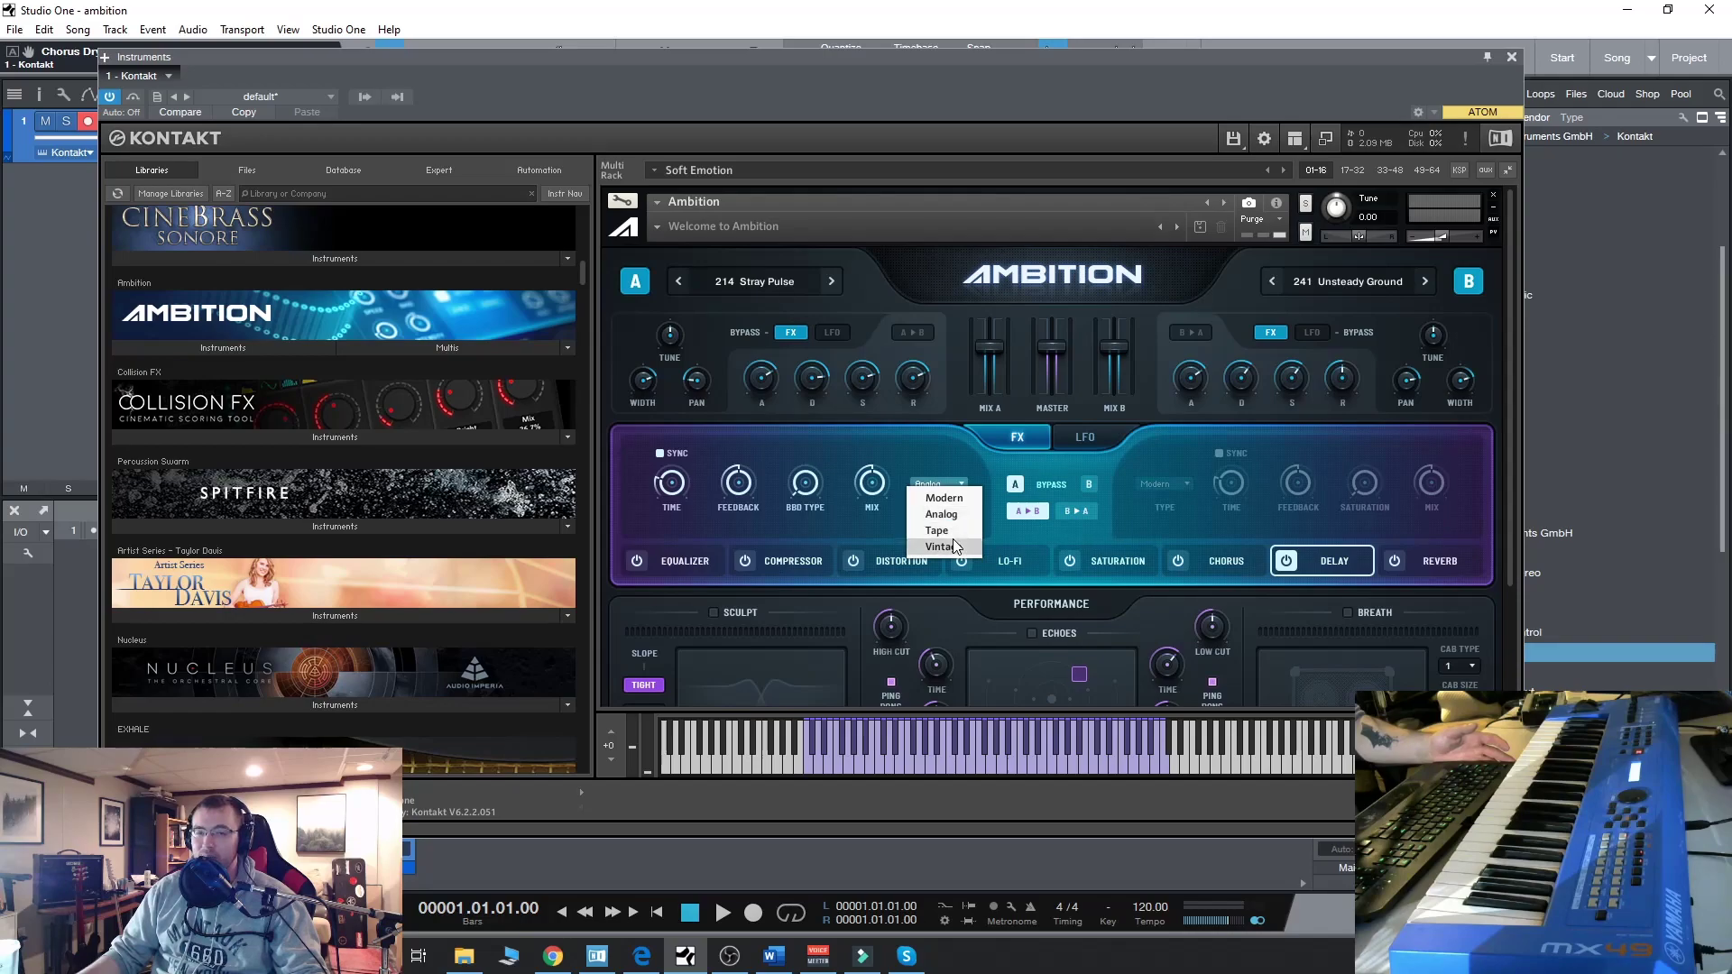
{"action": "left_click", "coordinate": [945, 462]}
Step: Turn on the Reverb, set layer A's type to Church LG and link its settings A to B
{"action": "left_click", "coordinate": [1437, 566]}
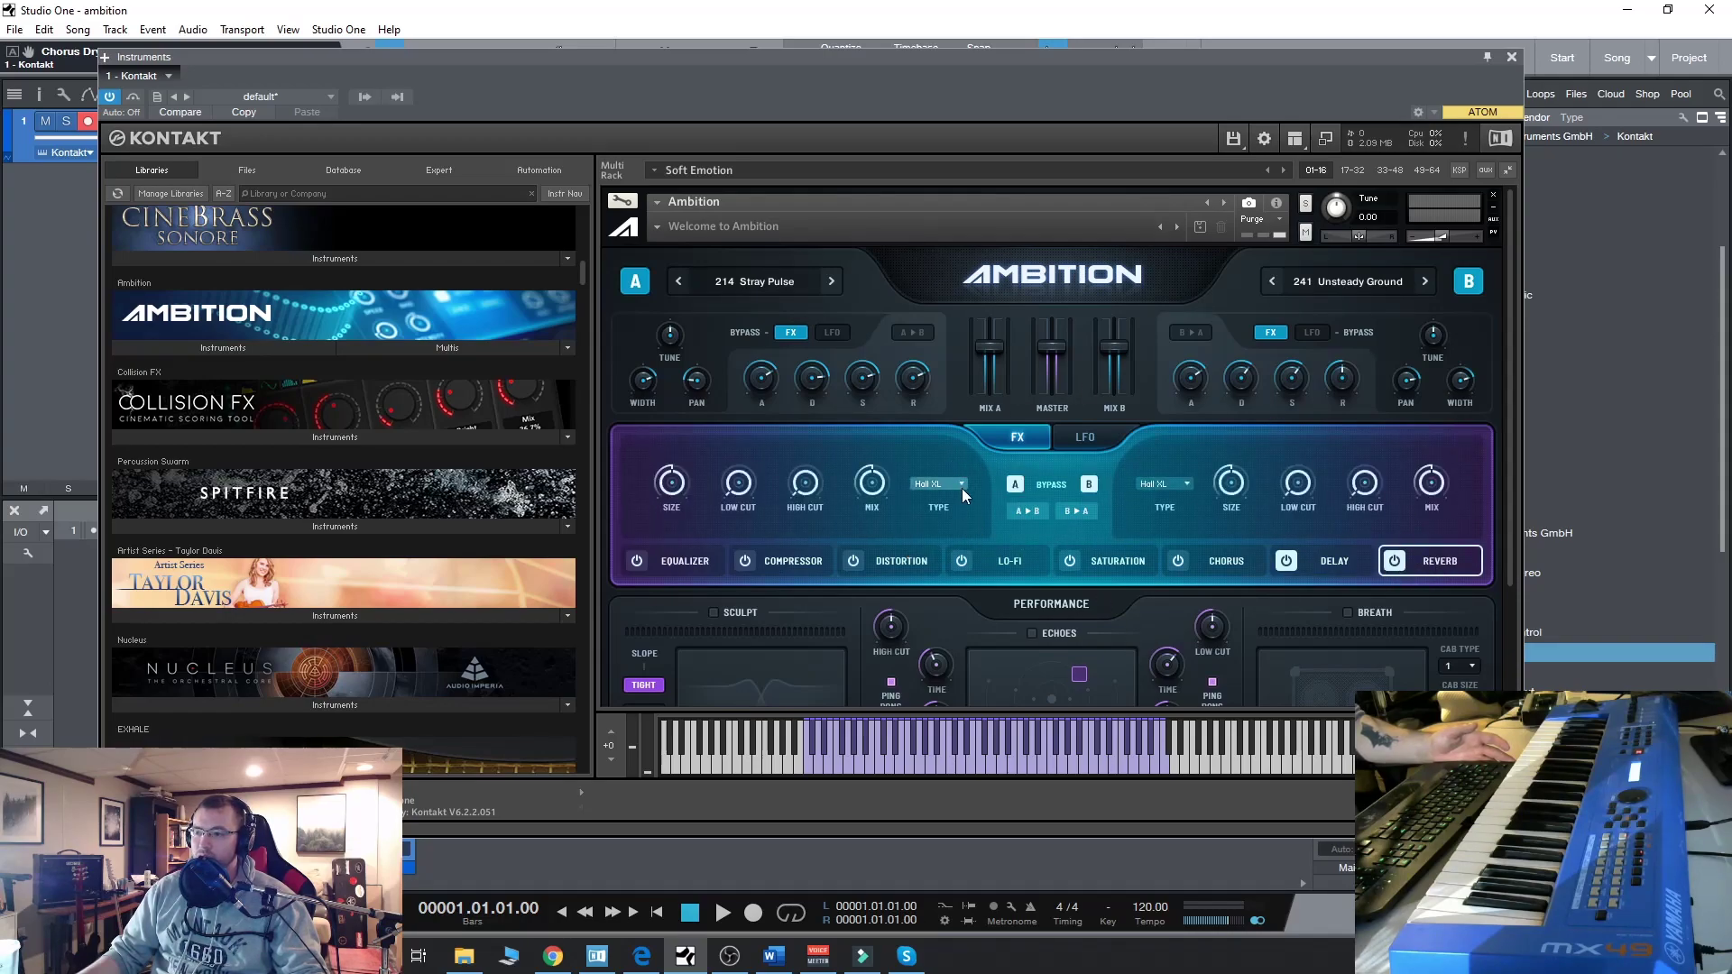
{"action": "left_click", "coordinate": [961, 487]}
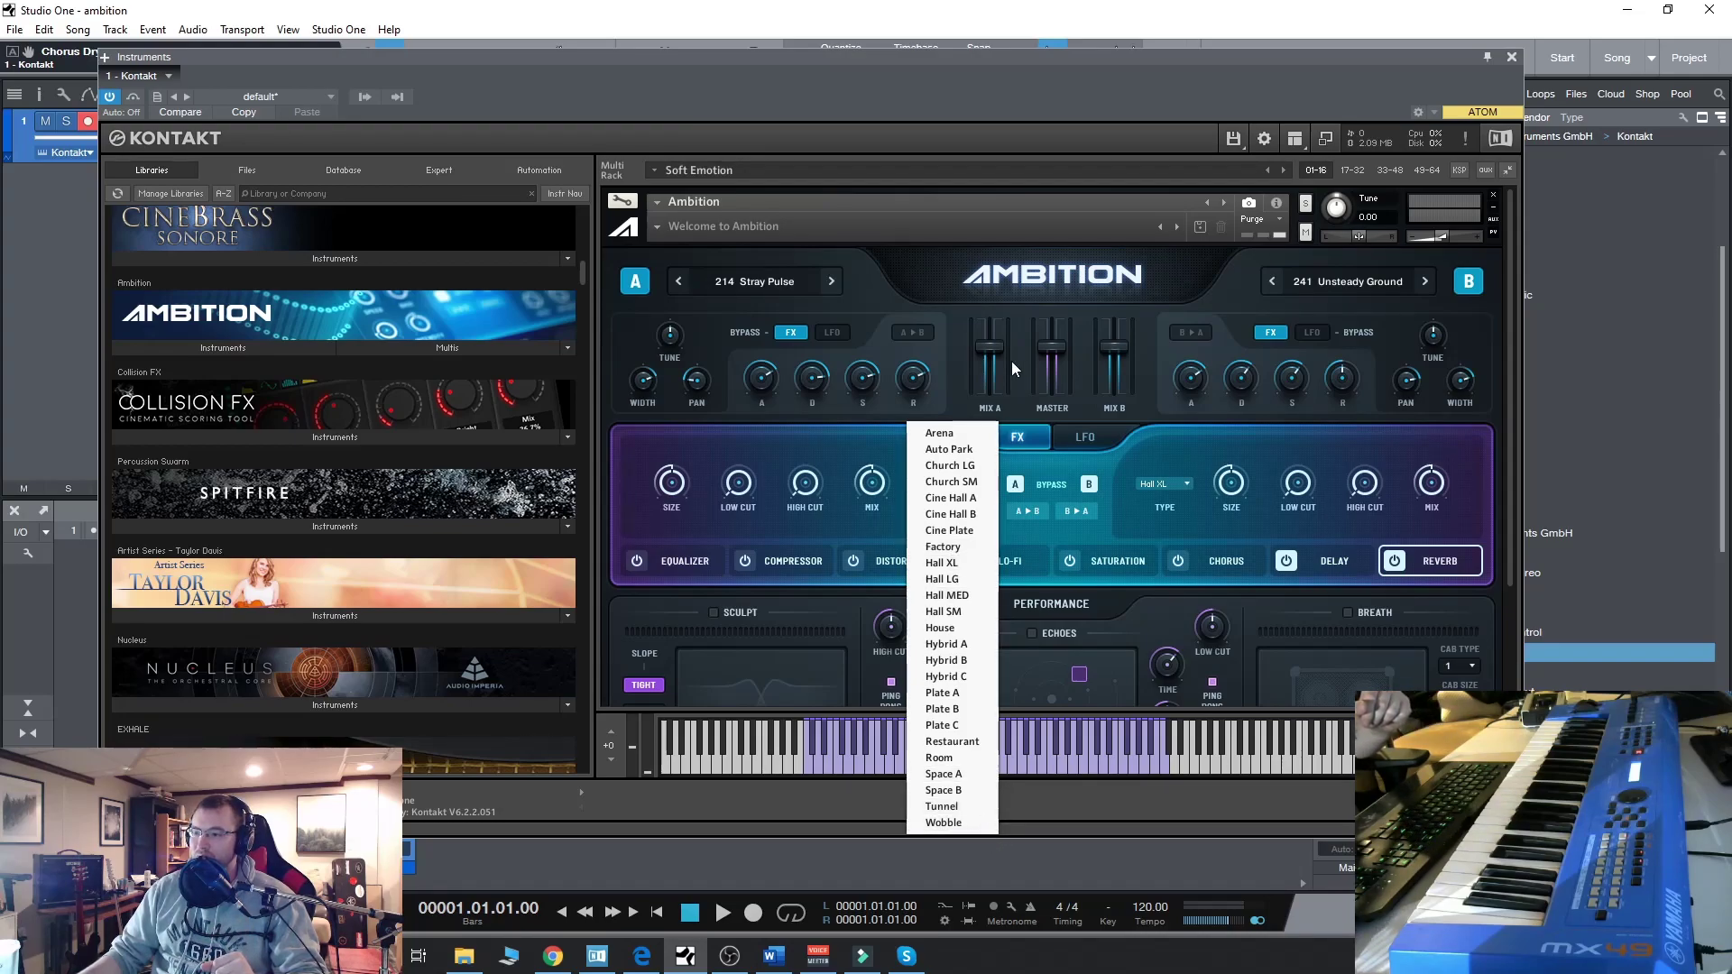
{"action": "left_click", "coordinate": [962, 467]}
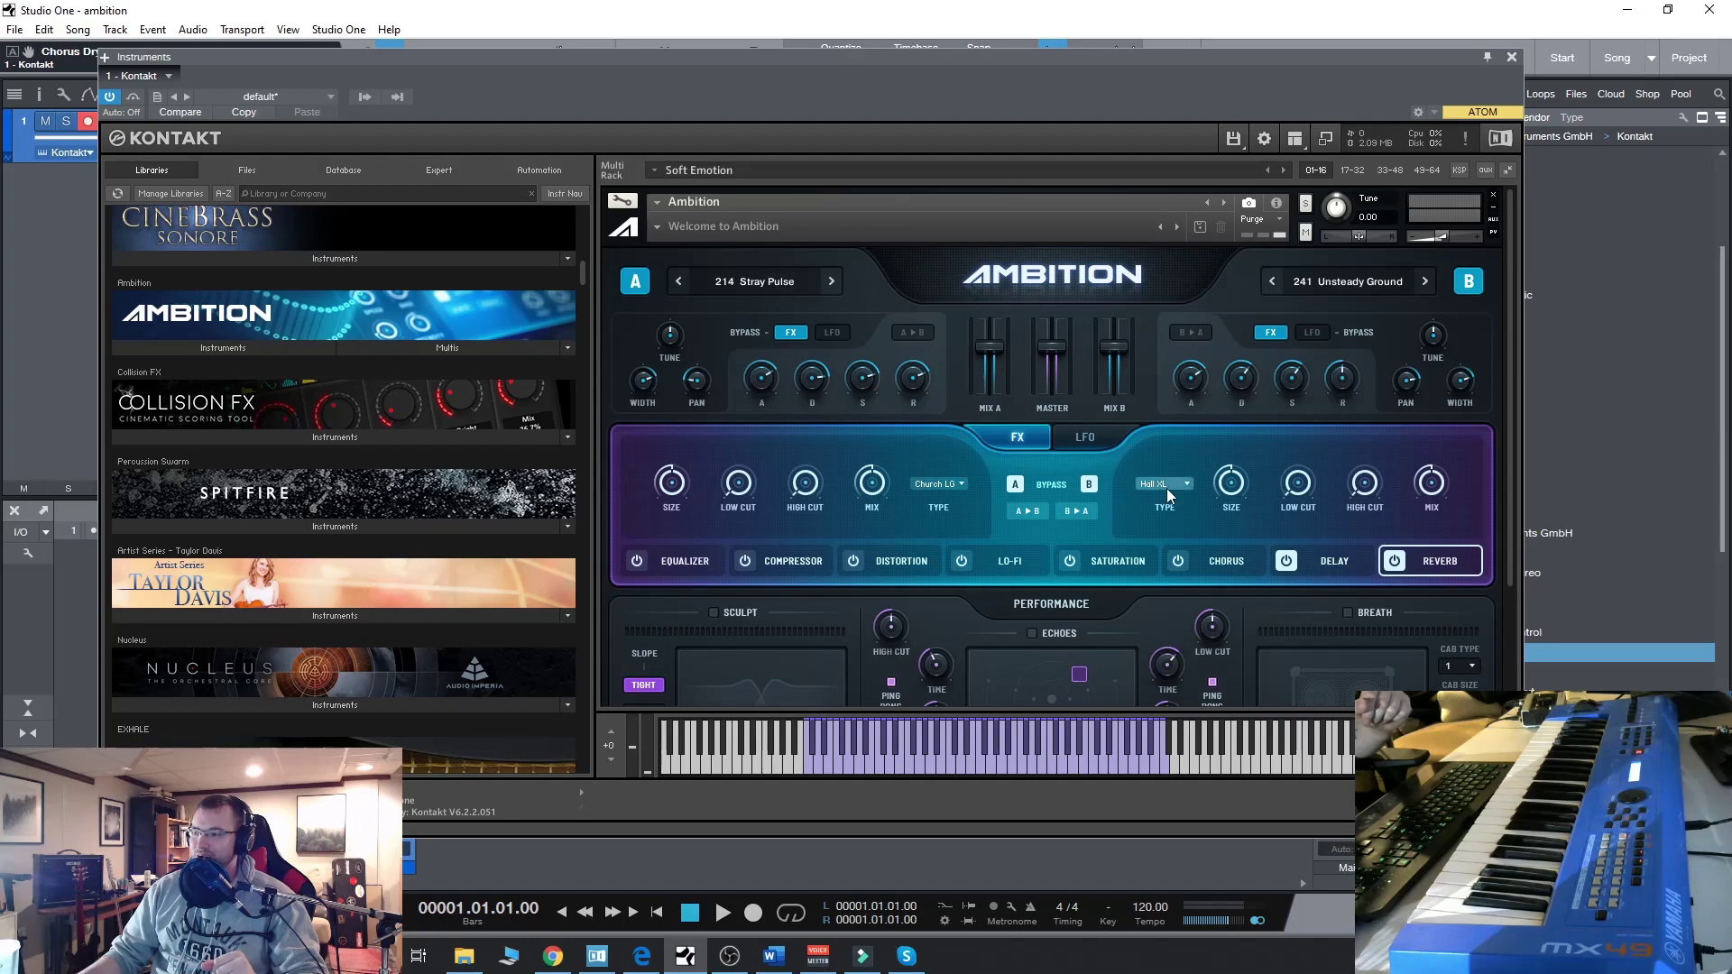
{"action": "left_click", "coordinate": [1025, 510]}
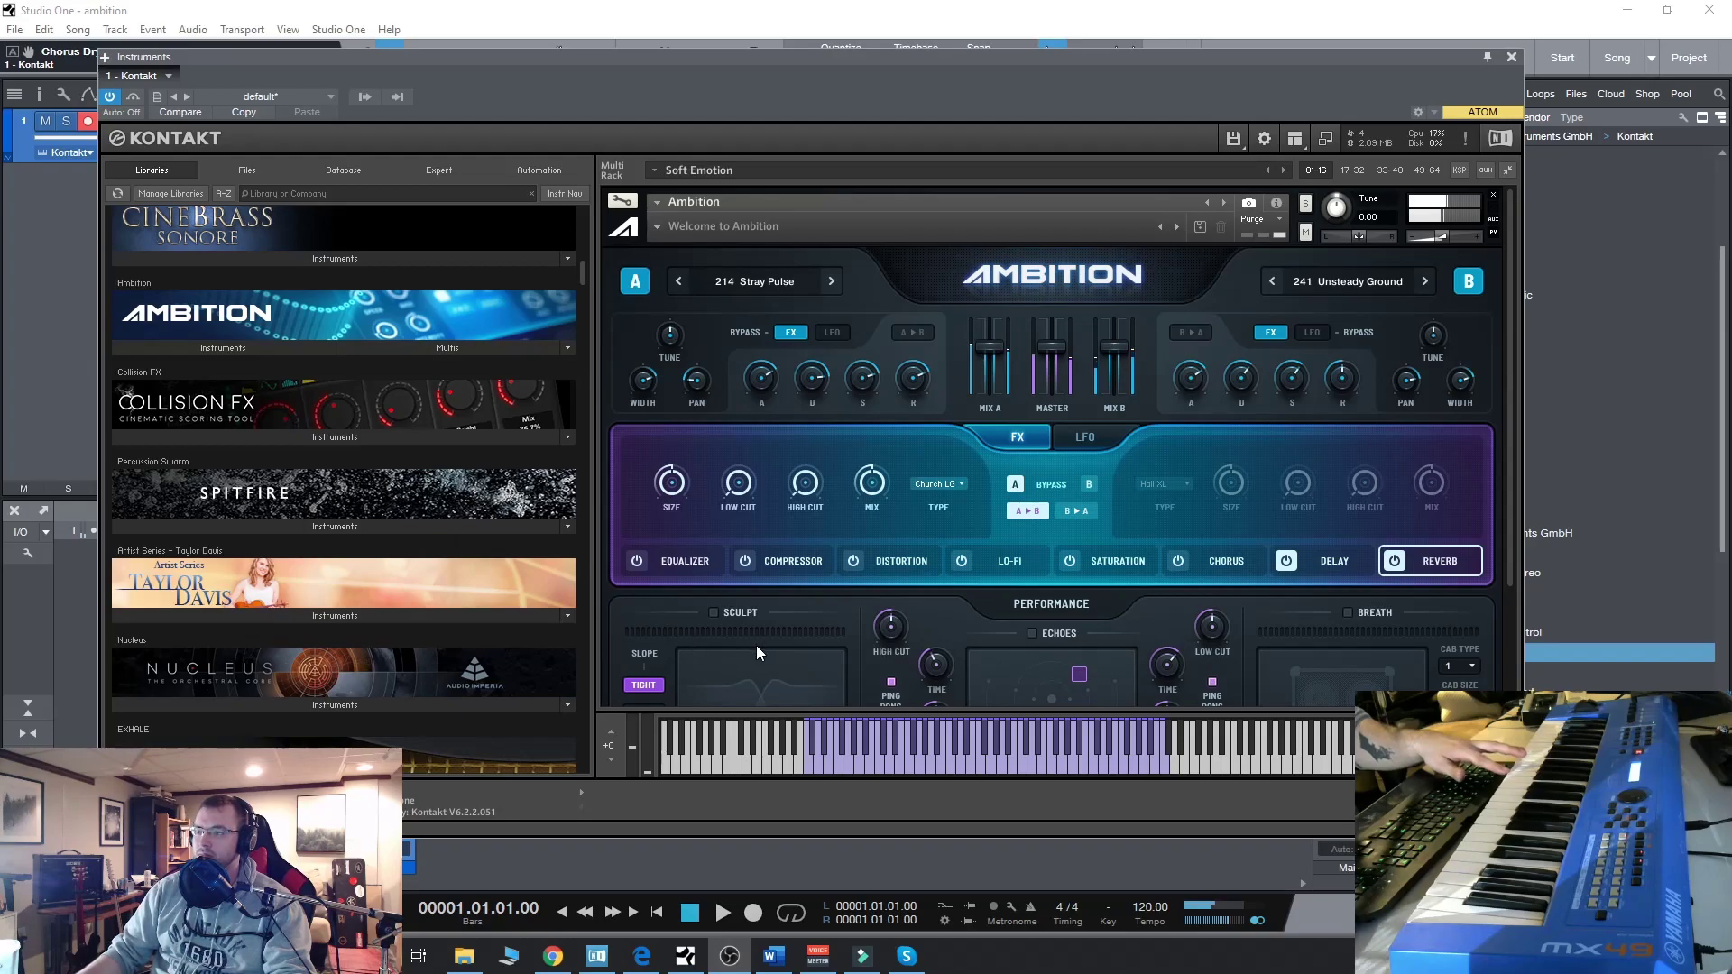
Step: Turn on the Equalizer, adjust layer A's high-band frequency and gain, and link its settings A to B
{"action": "left_click", "coordinate": [635, 561]}
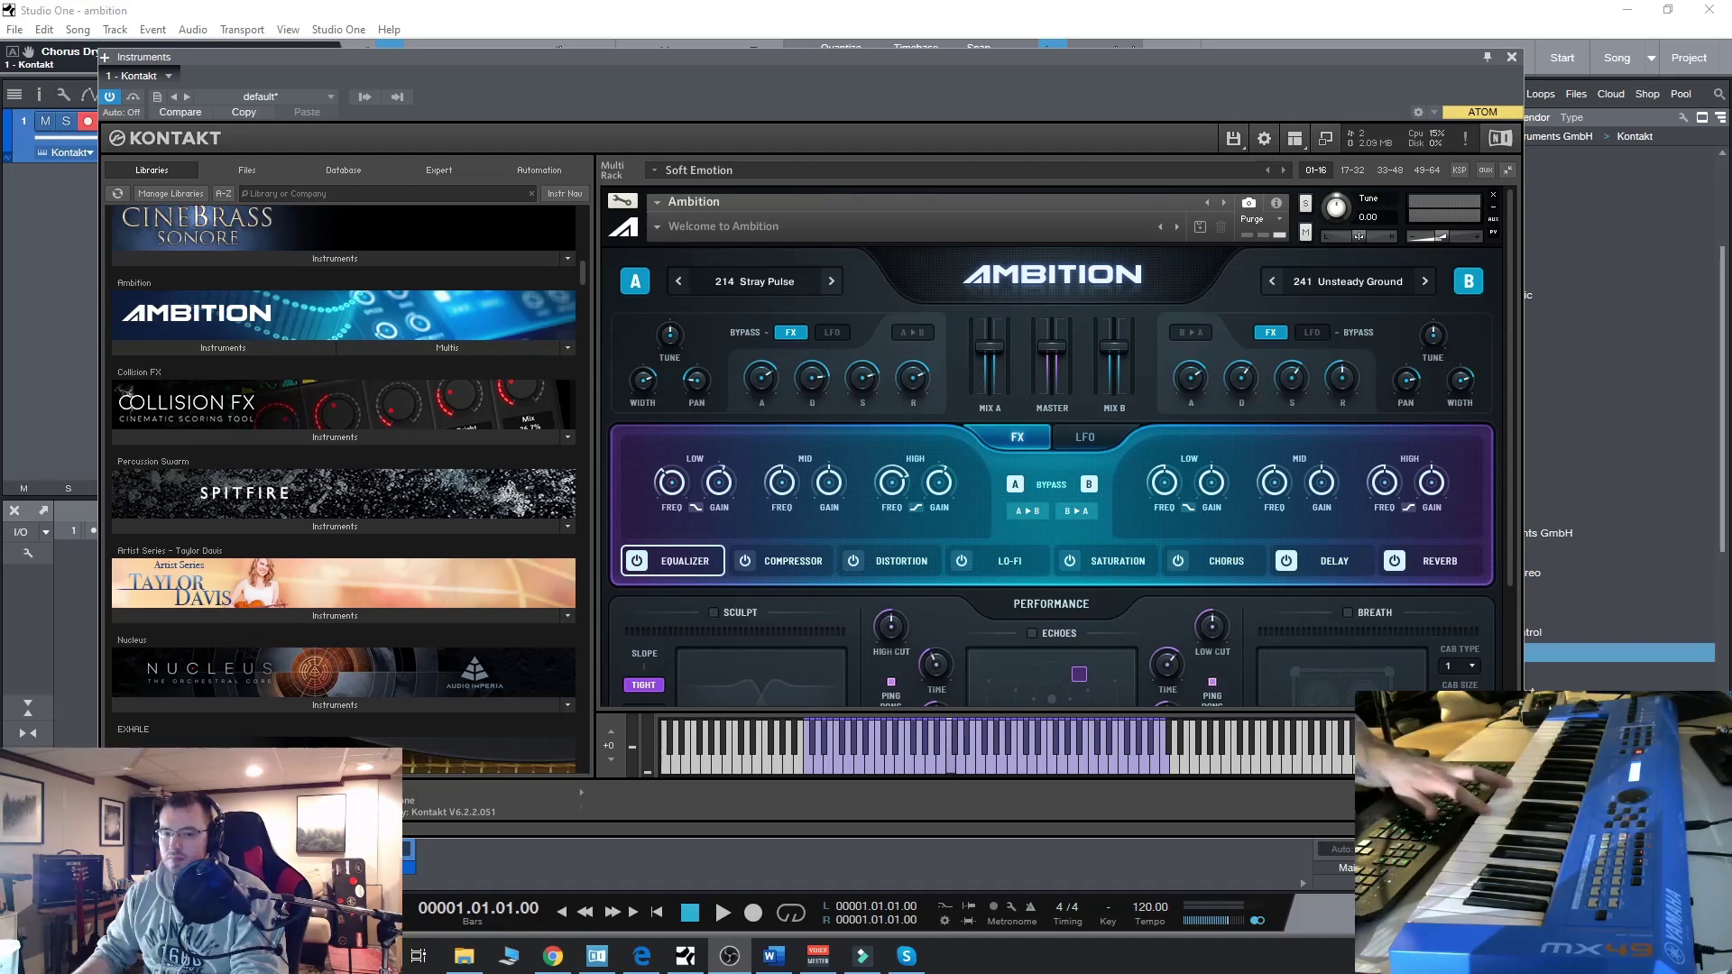
{"action": "left_click", "coordinate": [899, 482]}
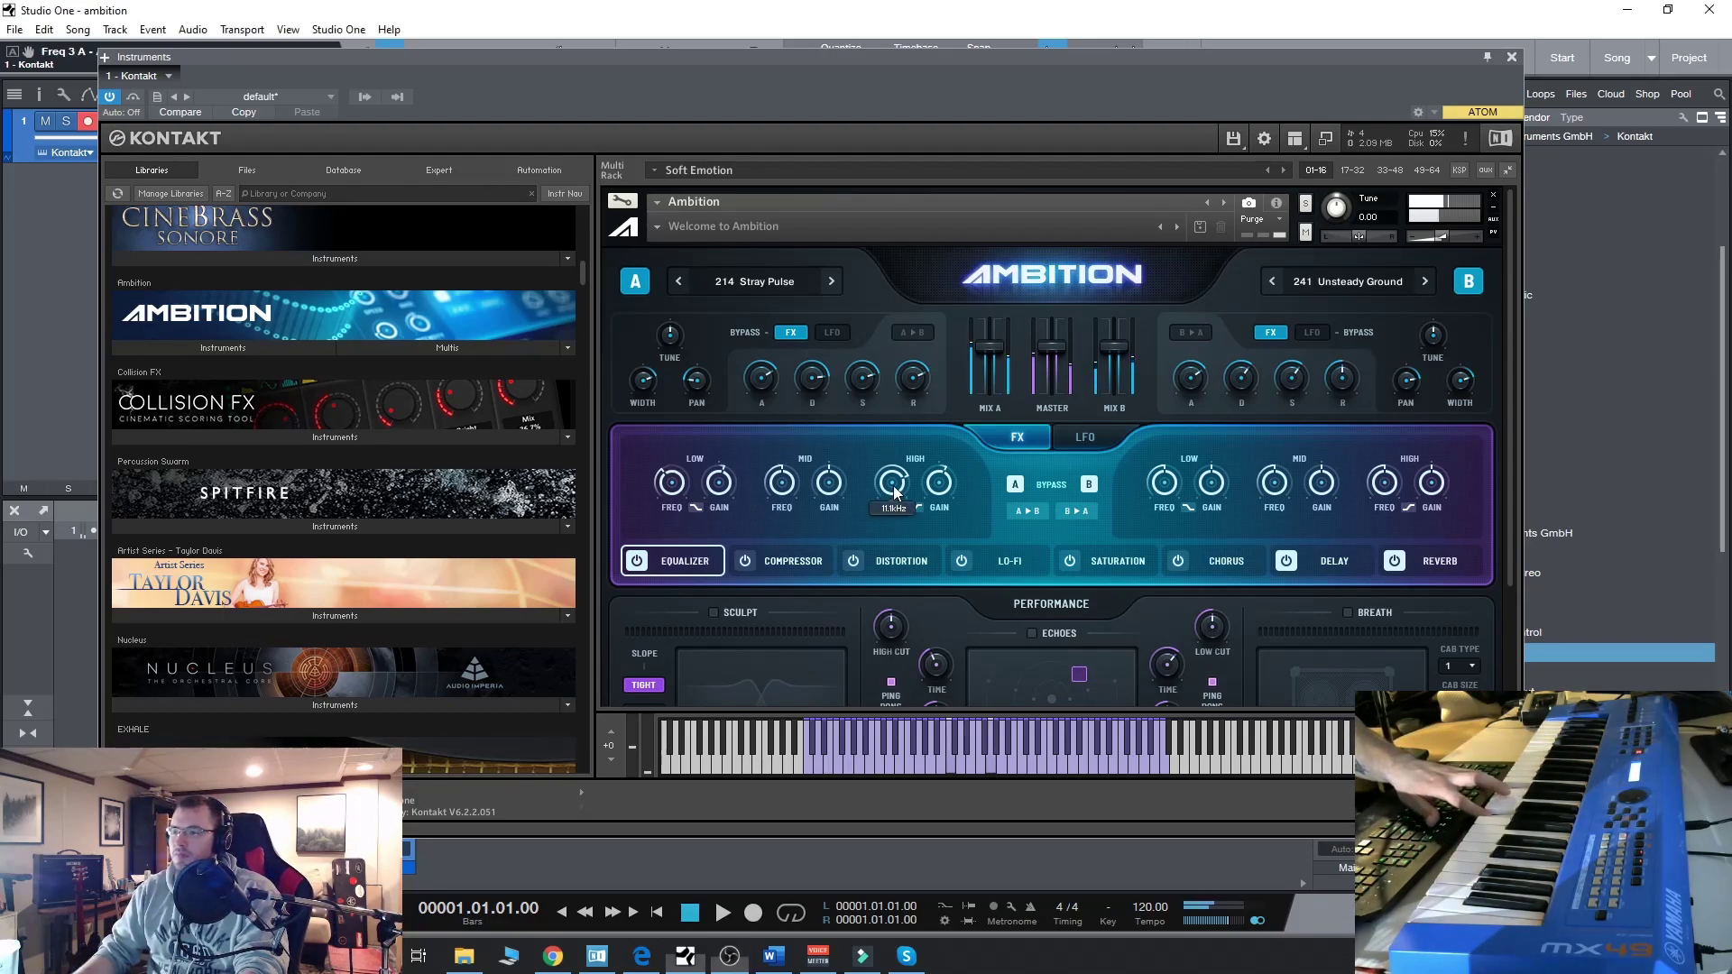
{"action": "left_click", "coordinate": [938, 492]}
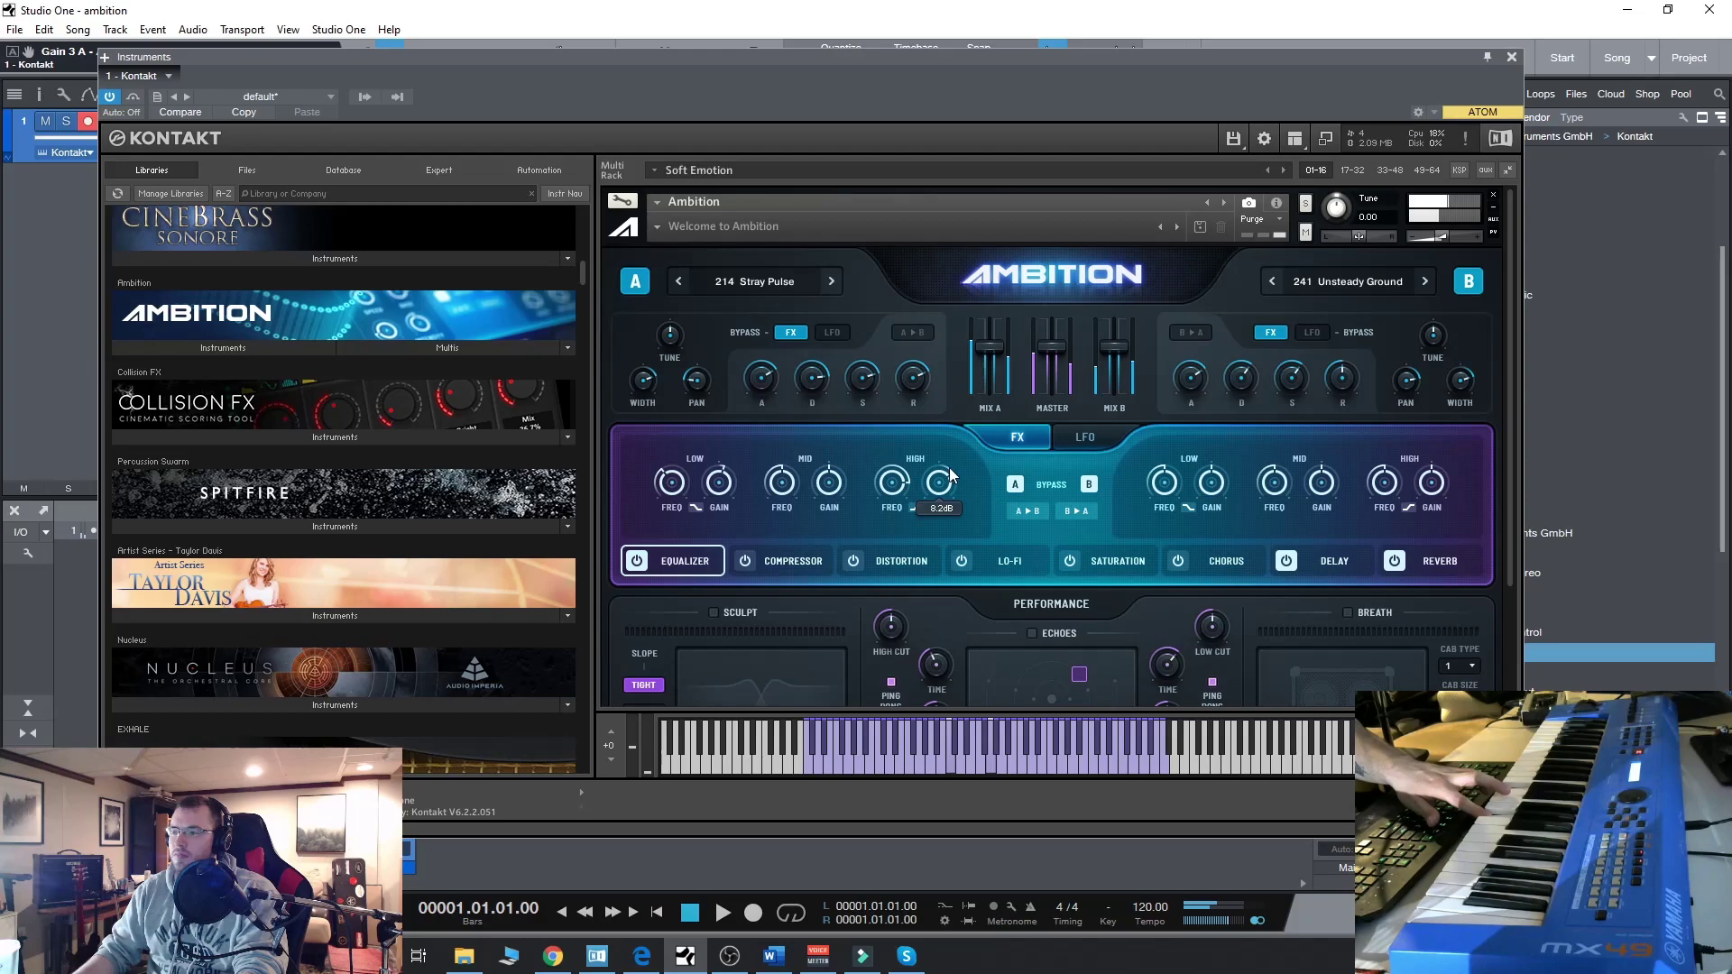
{"action": "left_click", "coordinate": [896, 486]}
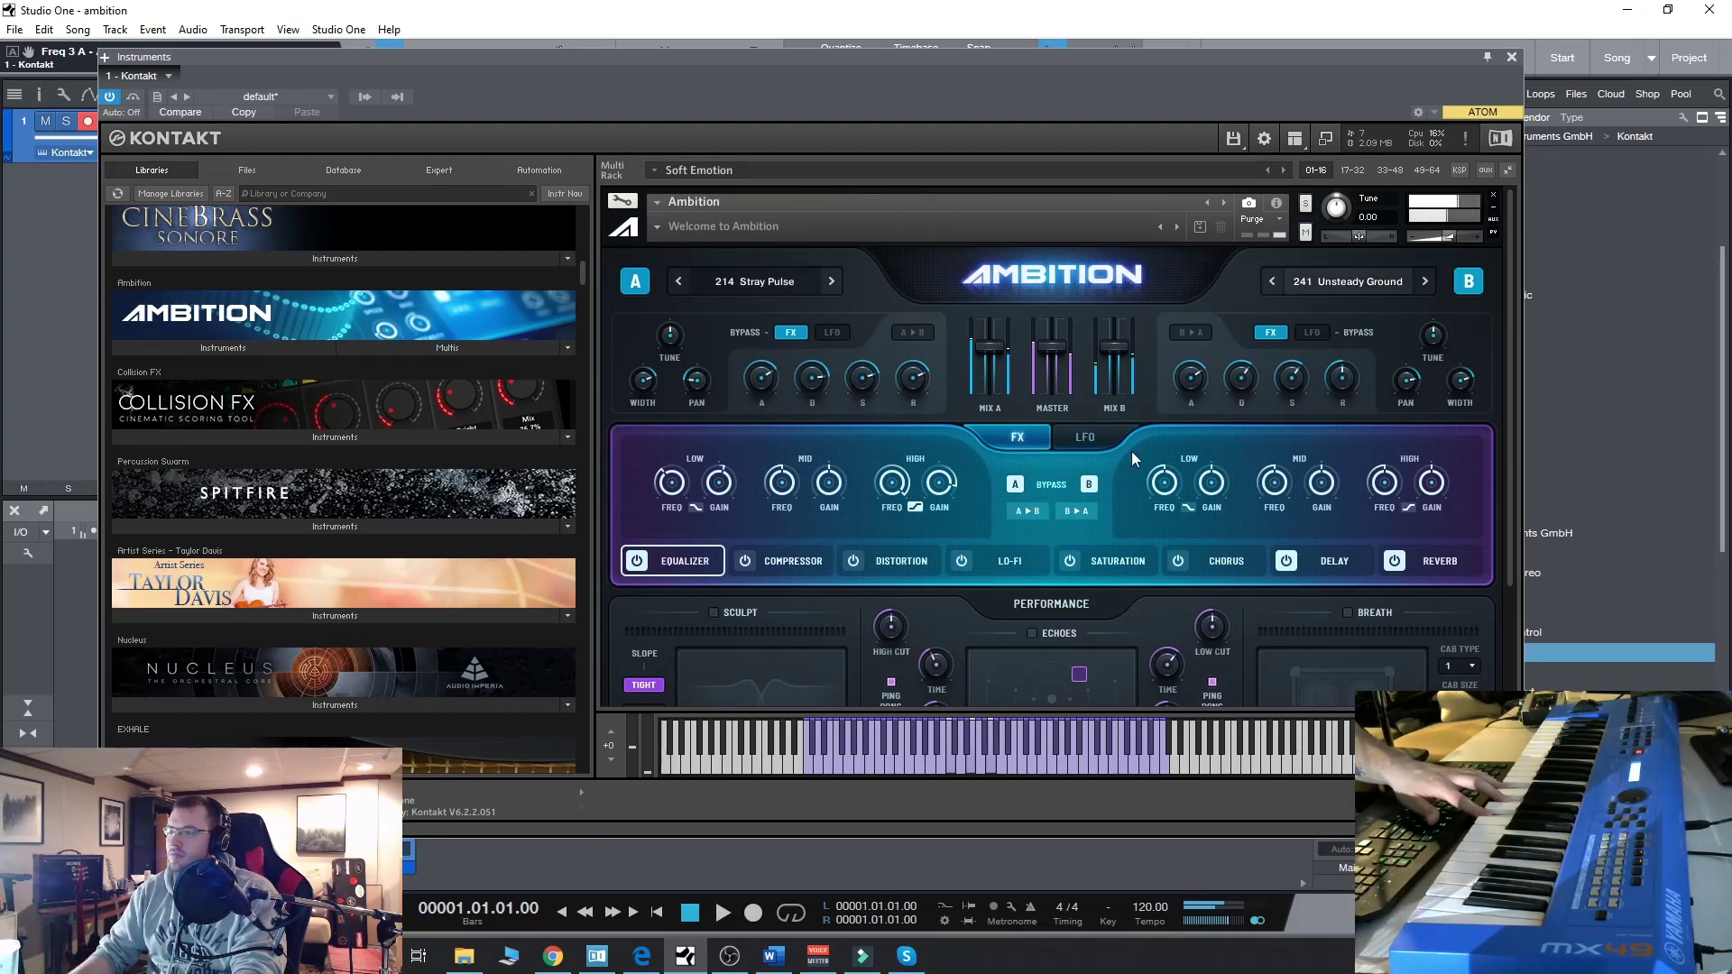
{"action": "left_click", "coordinate": [1028, 511]}
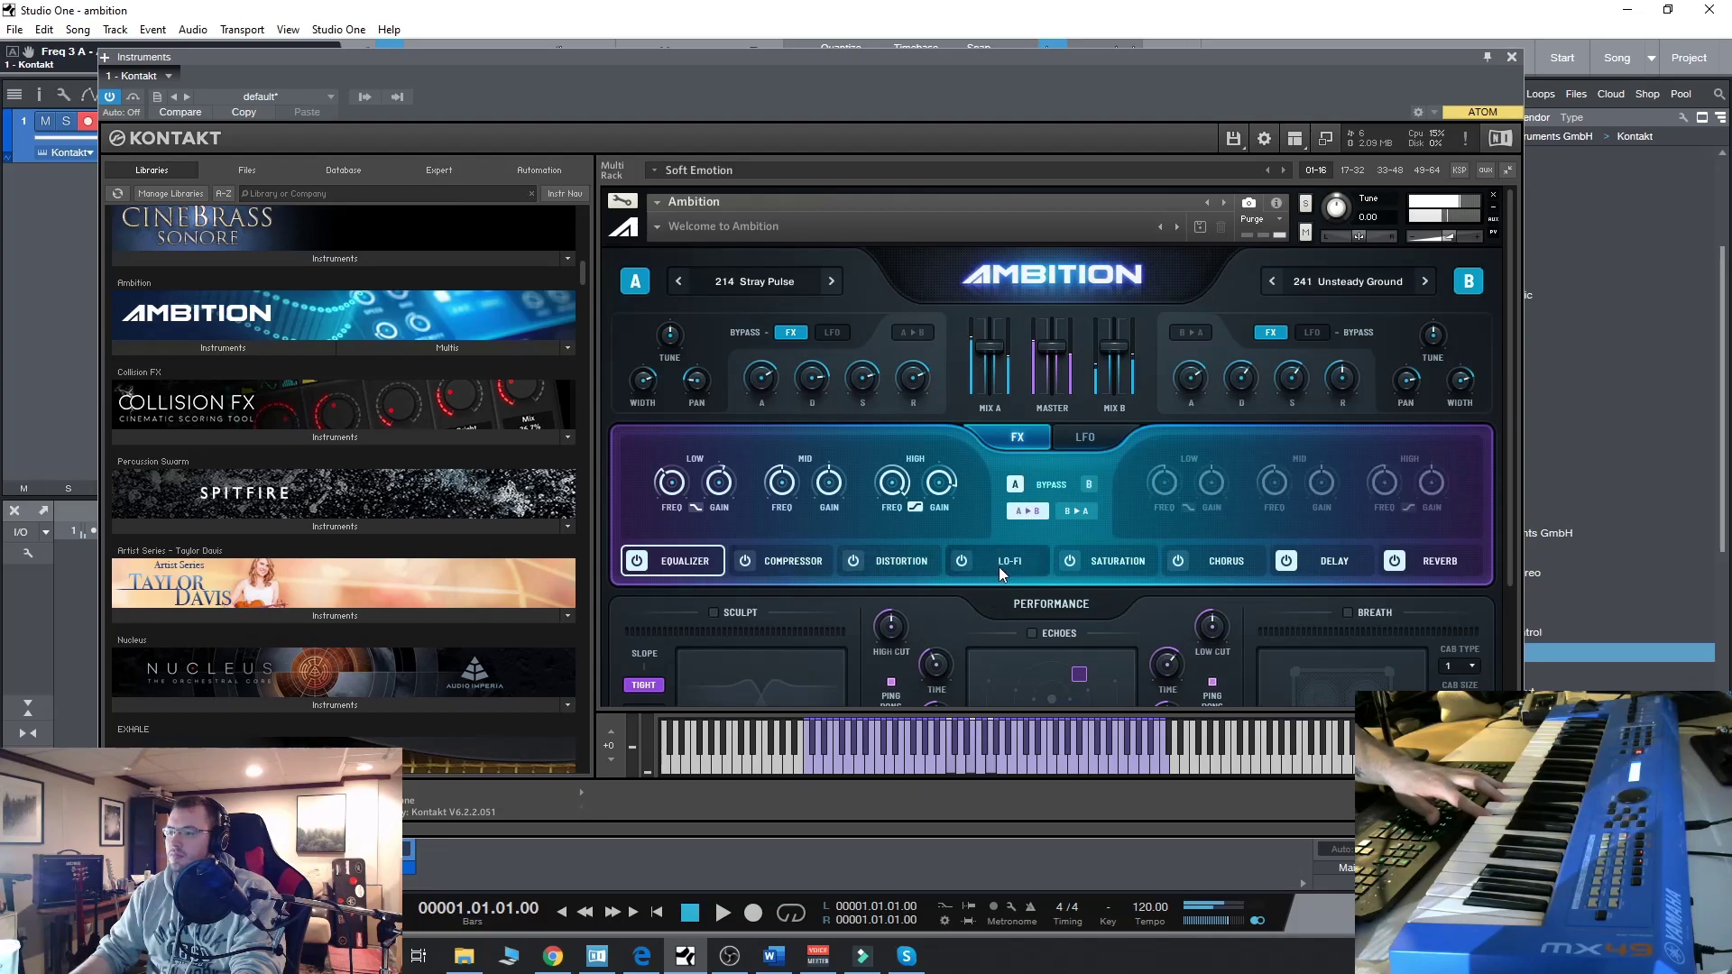
Step: Turn the Saturation back on and set layer A's amount to about 9.3, keeping the Drums type
{"action": "left_click", "coordinate": [1144, 561]}
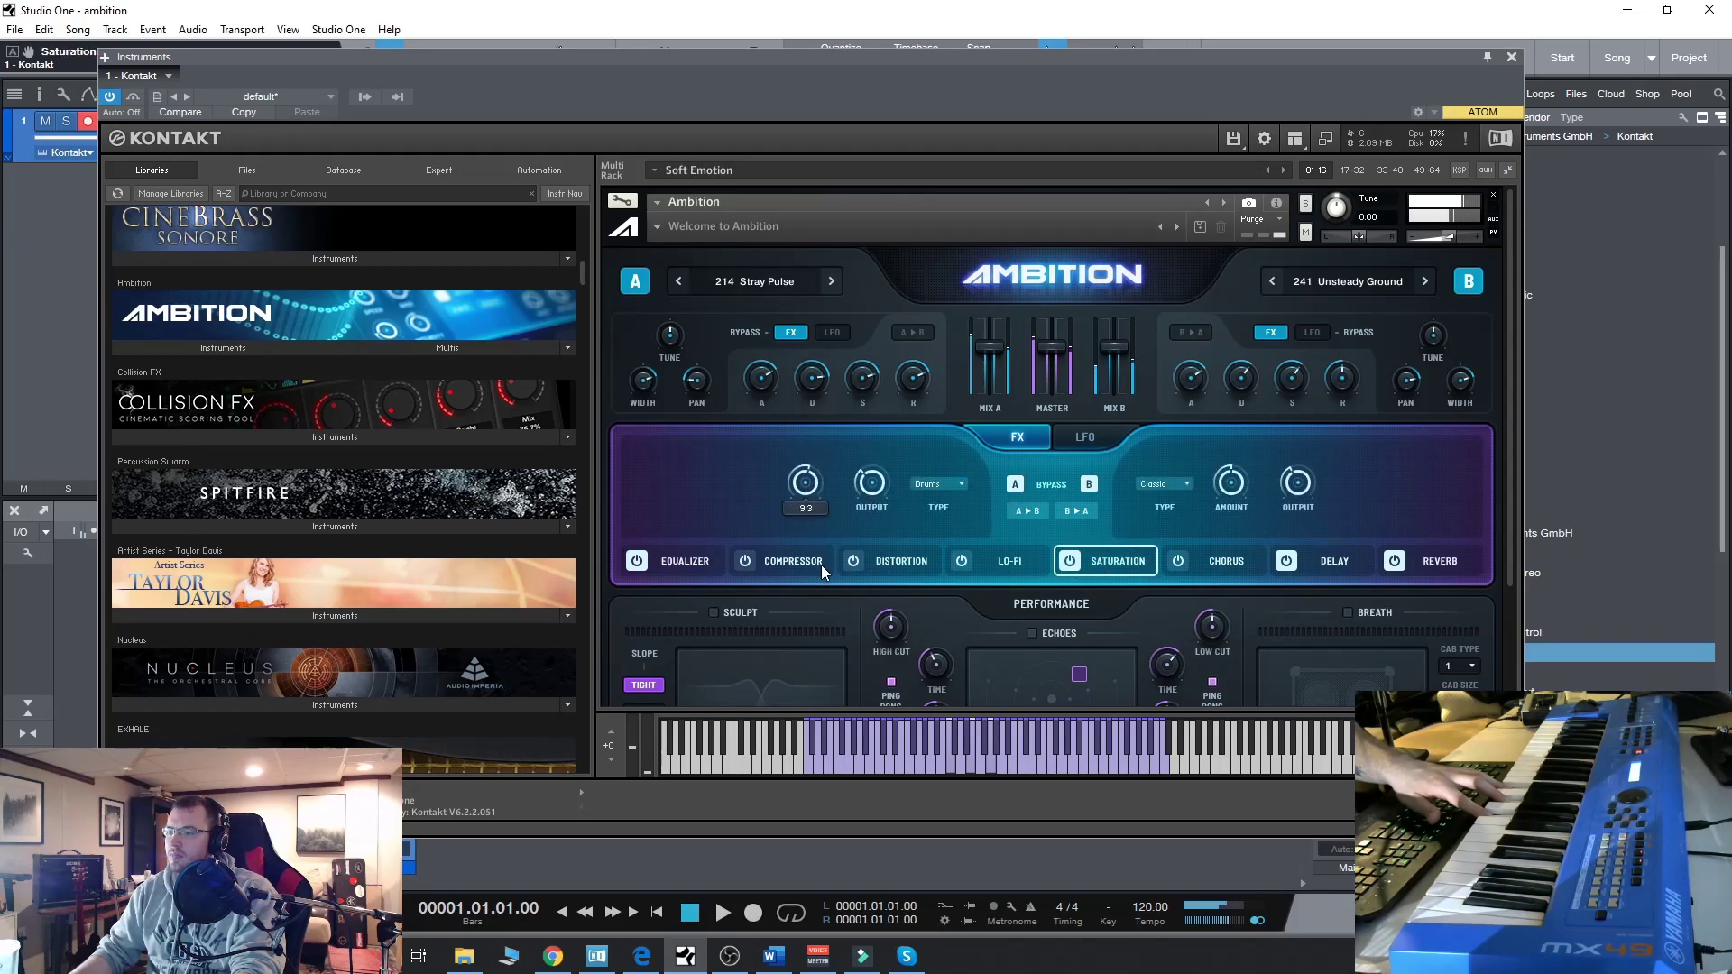
{"action": "left_click", "coordinate": [936, 485]}
{"action": "left_click", "coordinate": [939, 496]}
Step: Turn the Chorus back on and adjust layer A's modulation speed
{"action": "left_click", "coordinate": [1214, 563]}
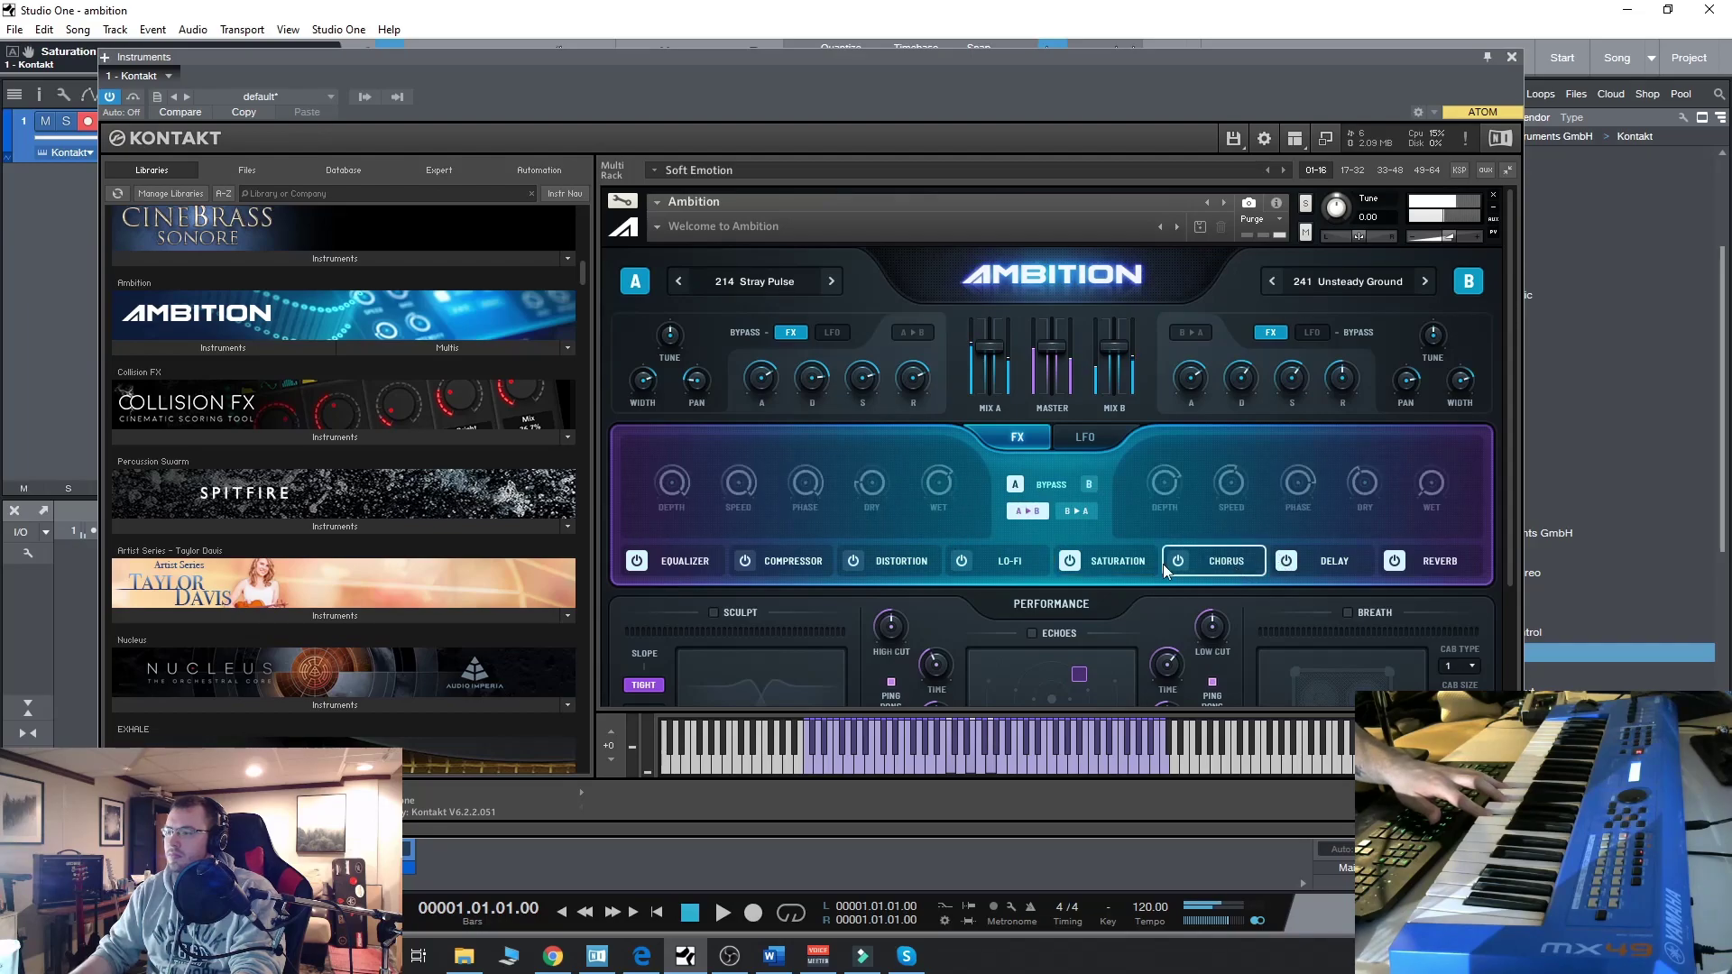
{"action": "left_click", "coordinate": [1179, 560]}
{"action": "left_click", "coordinate": [806, 505]}
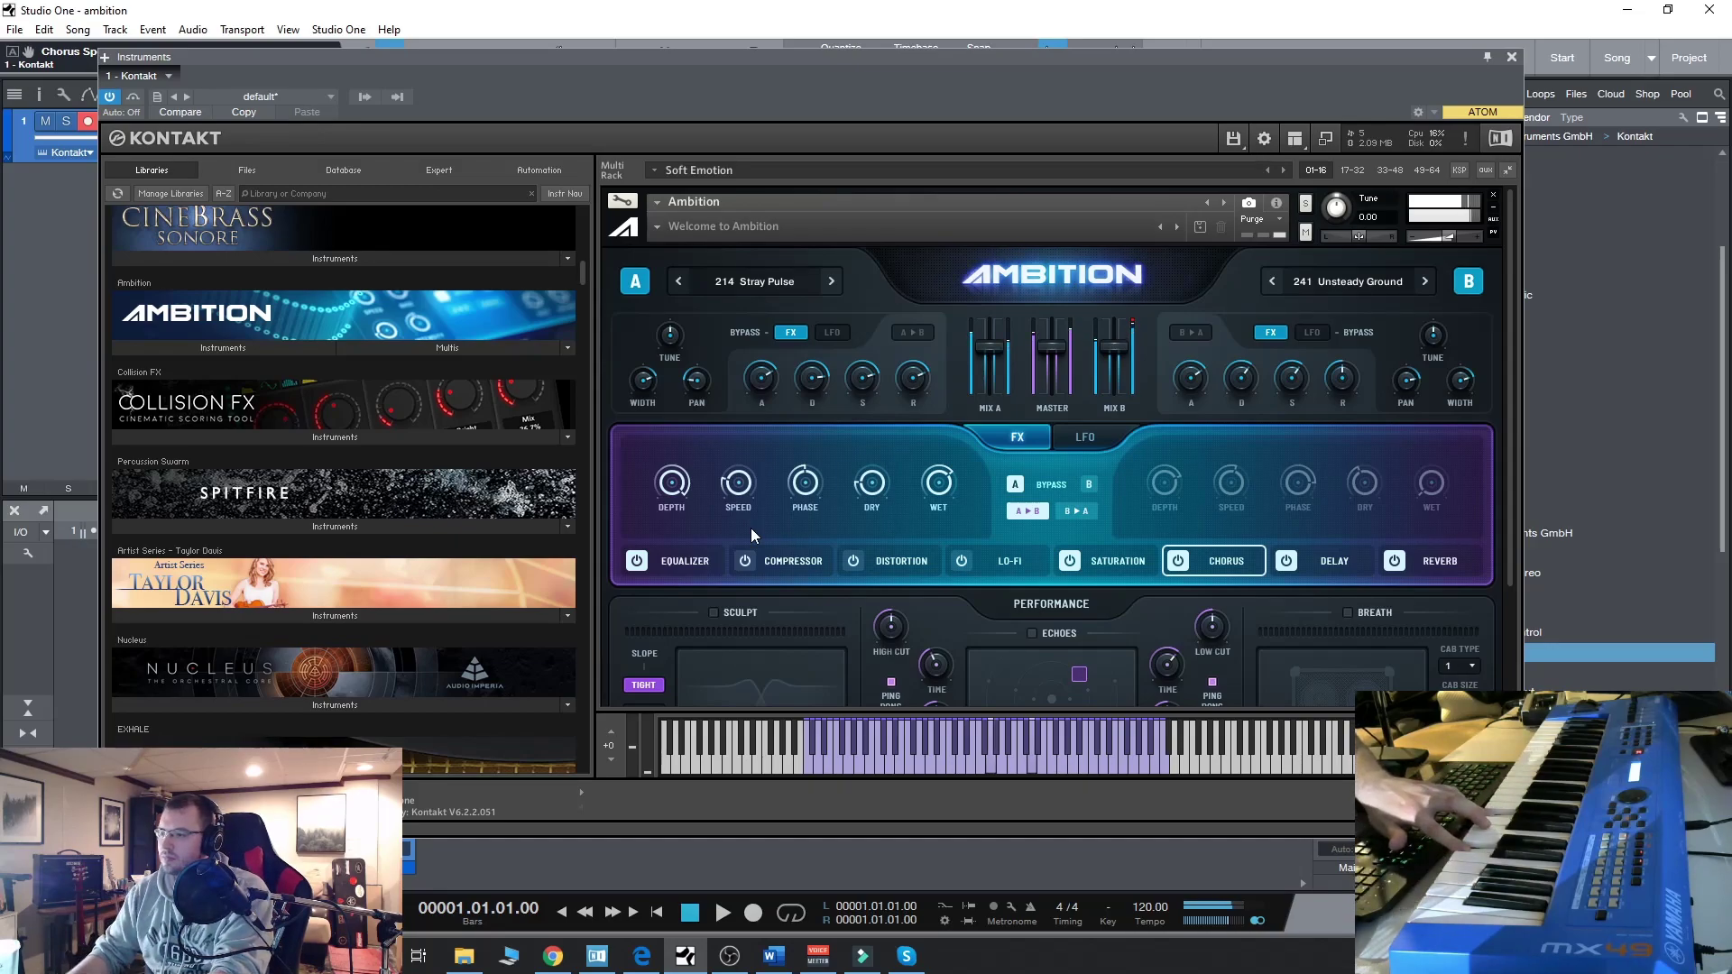
Step: Bring up the Delay's settings and readjust layer B's tuning
{"action": "left_click", "coordinate": [1334, 561]}
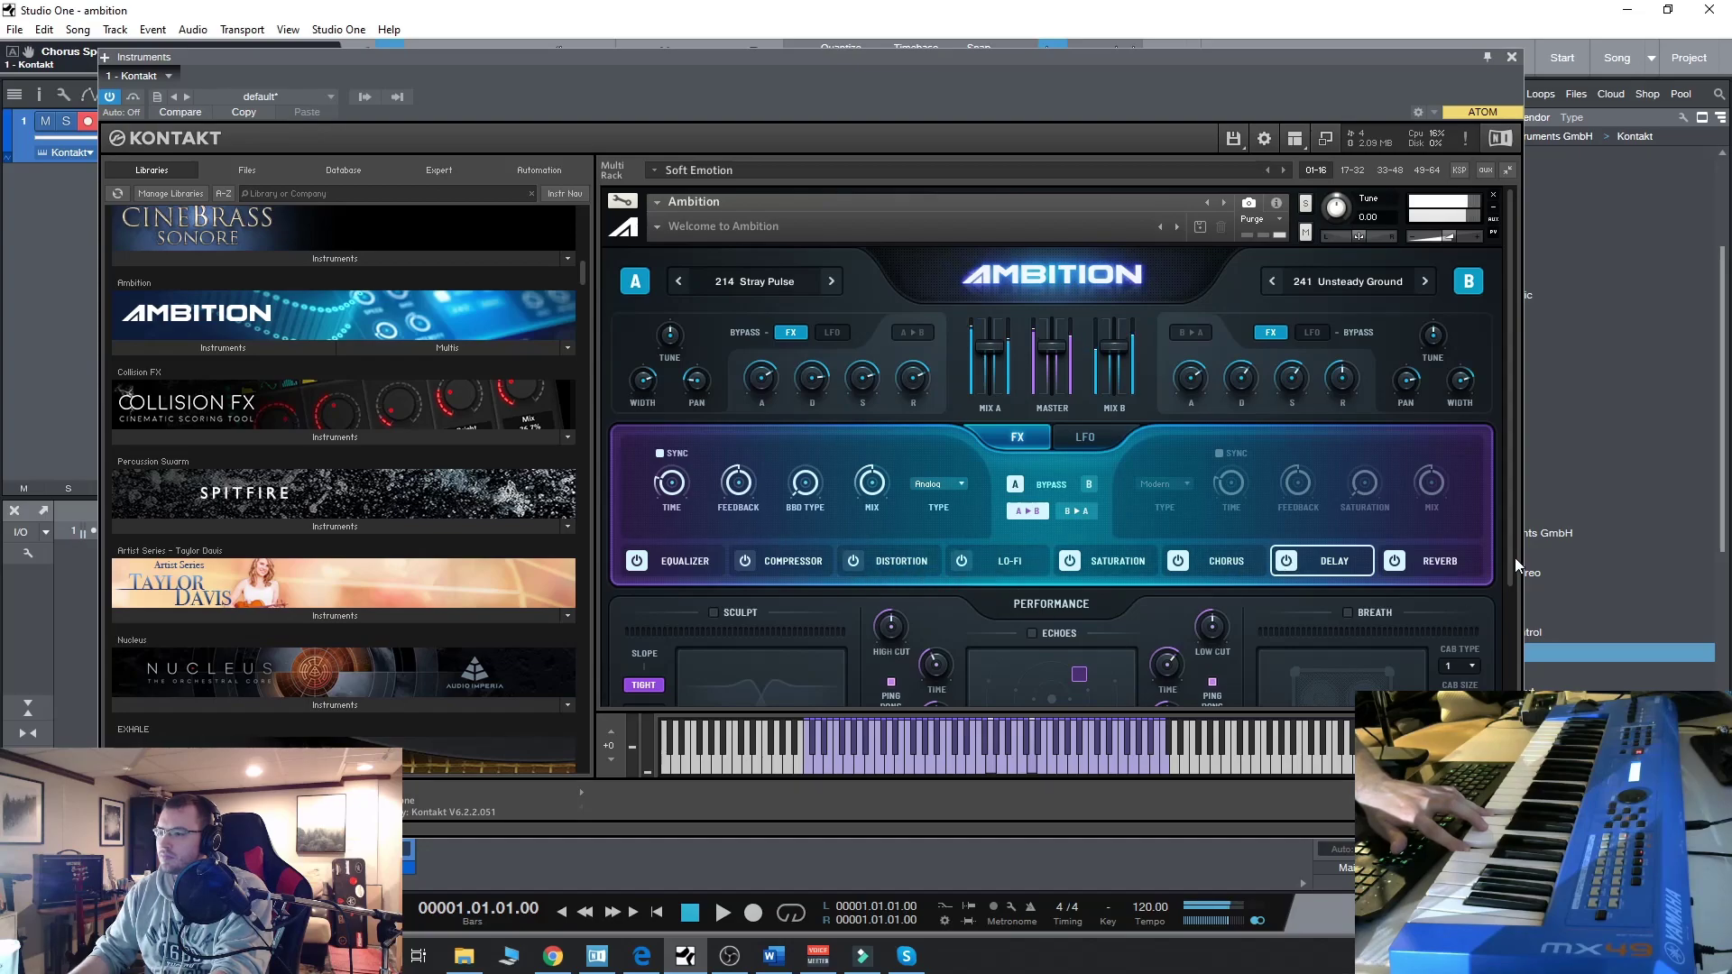
{"action": "left_click_drag", "start_coordinate": [1513, 533], "coordinate": [1519, 558]}
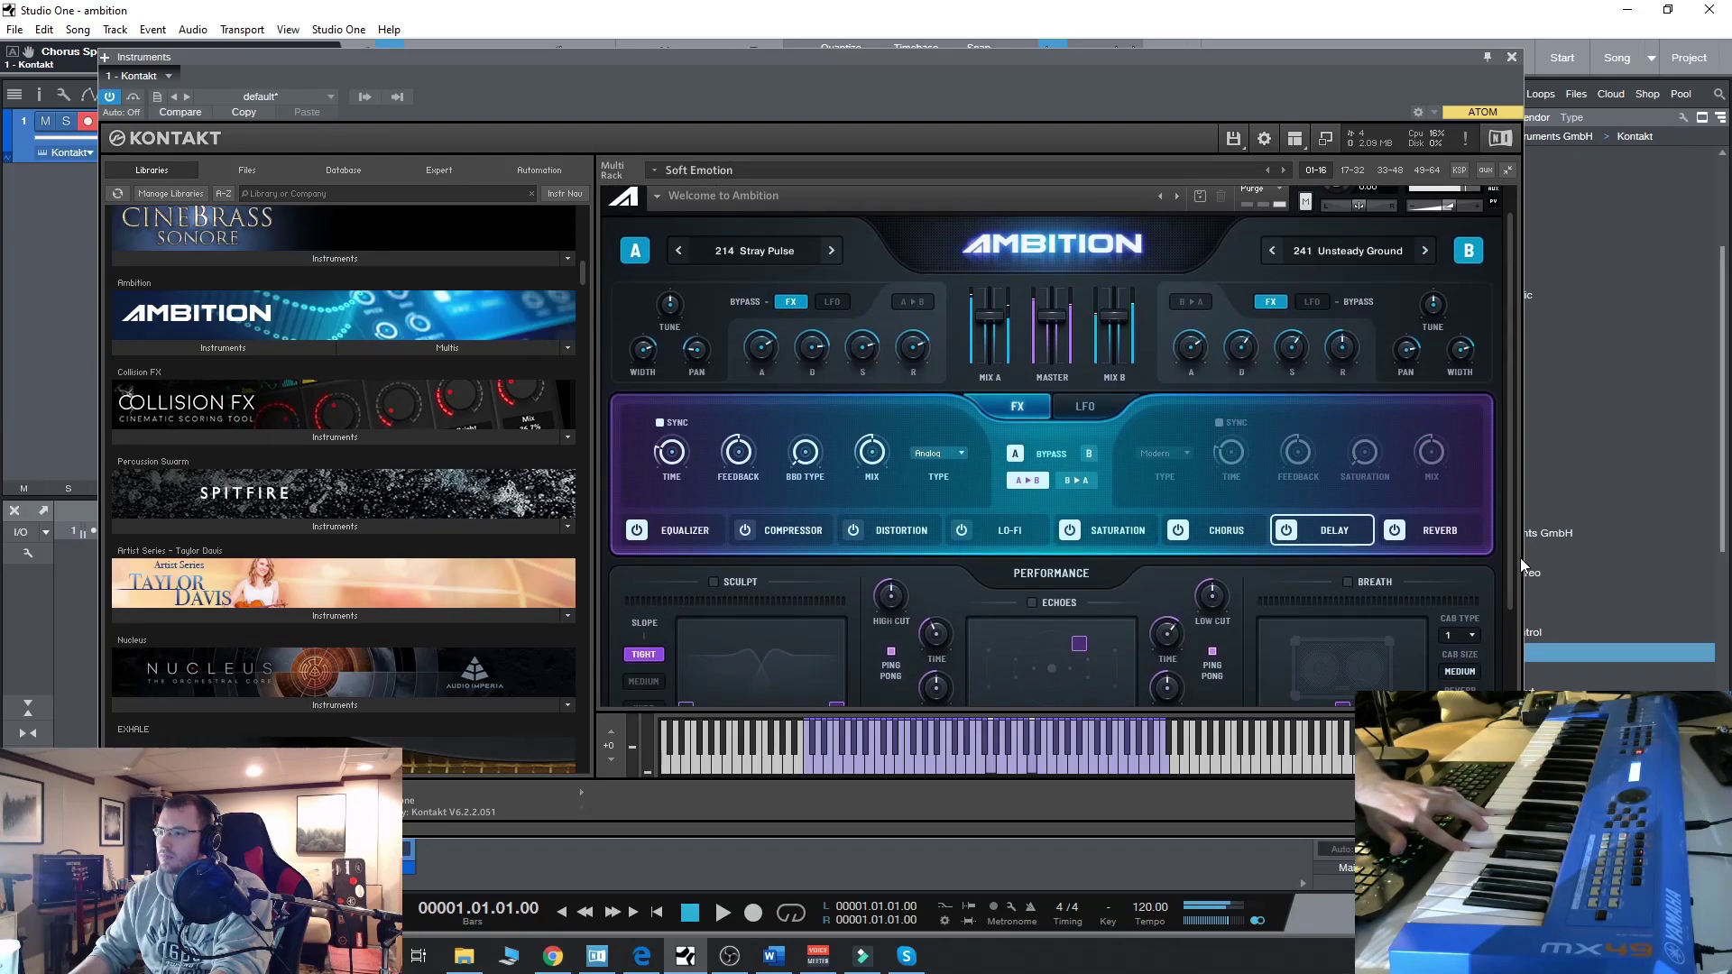
{"action": "mouse_move", "coordinate": [1410, 359]}
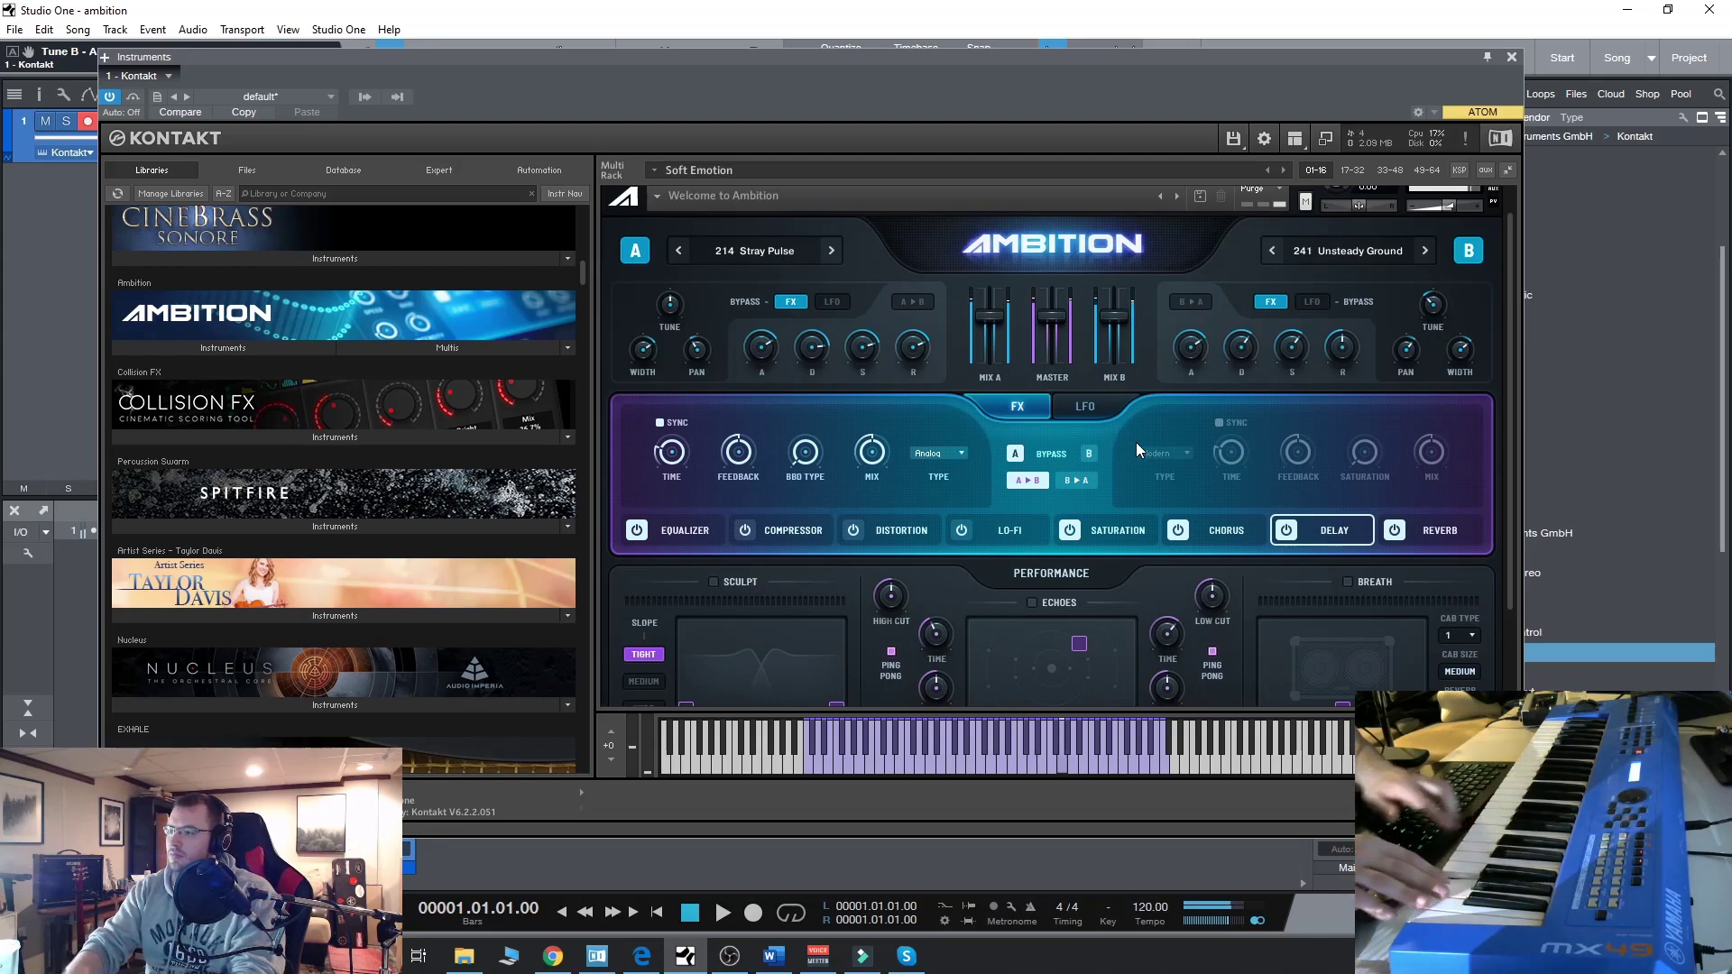
{"action": "mouse_move", "coordinate": [1435, 318]}
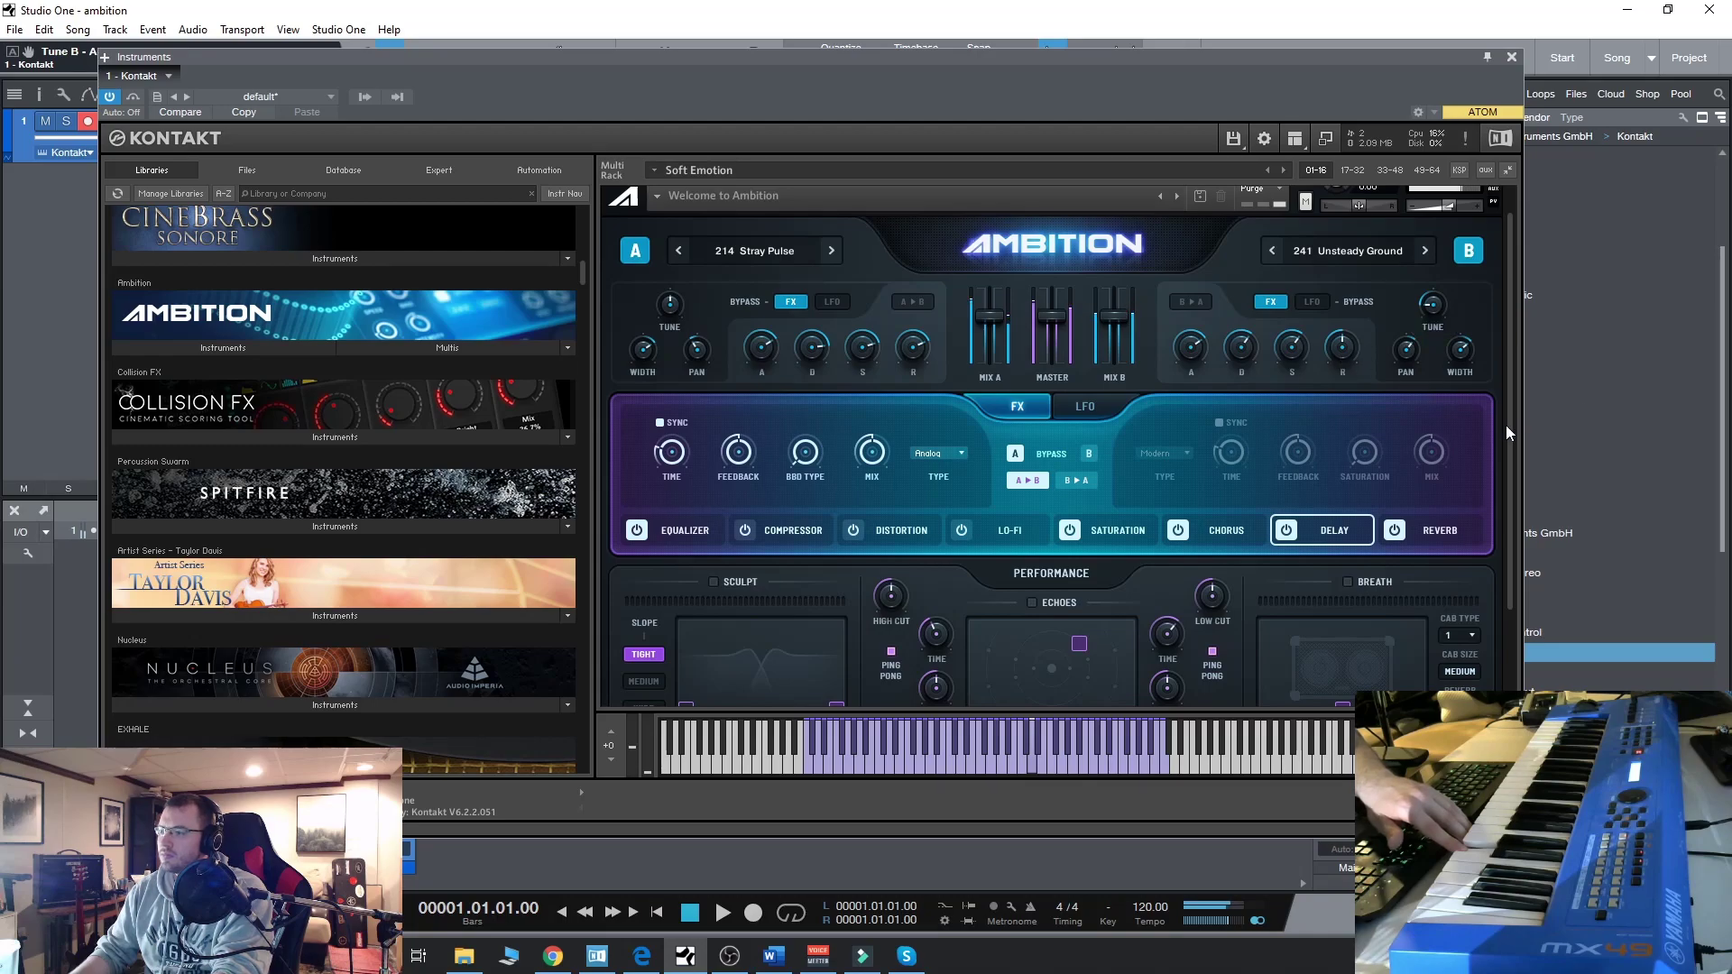
Step: Turn on the Lo-Fi effect alongside the other active effects
{"action": "left_click_drag", "start_coordinate": [1510, 419], "coordinate": [1512, 511]}
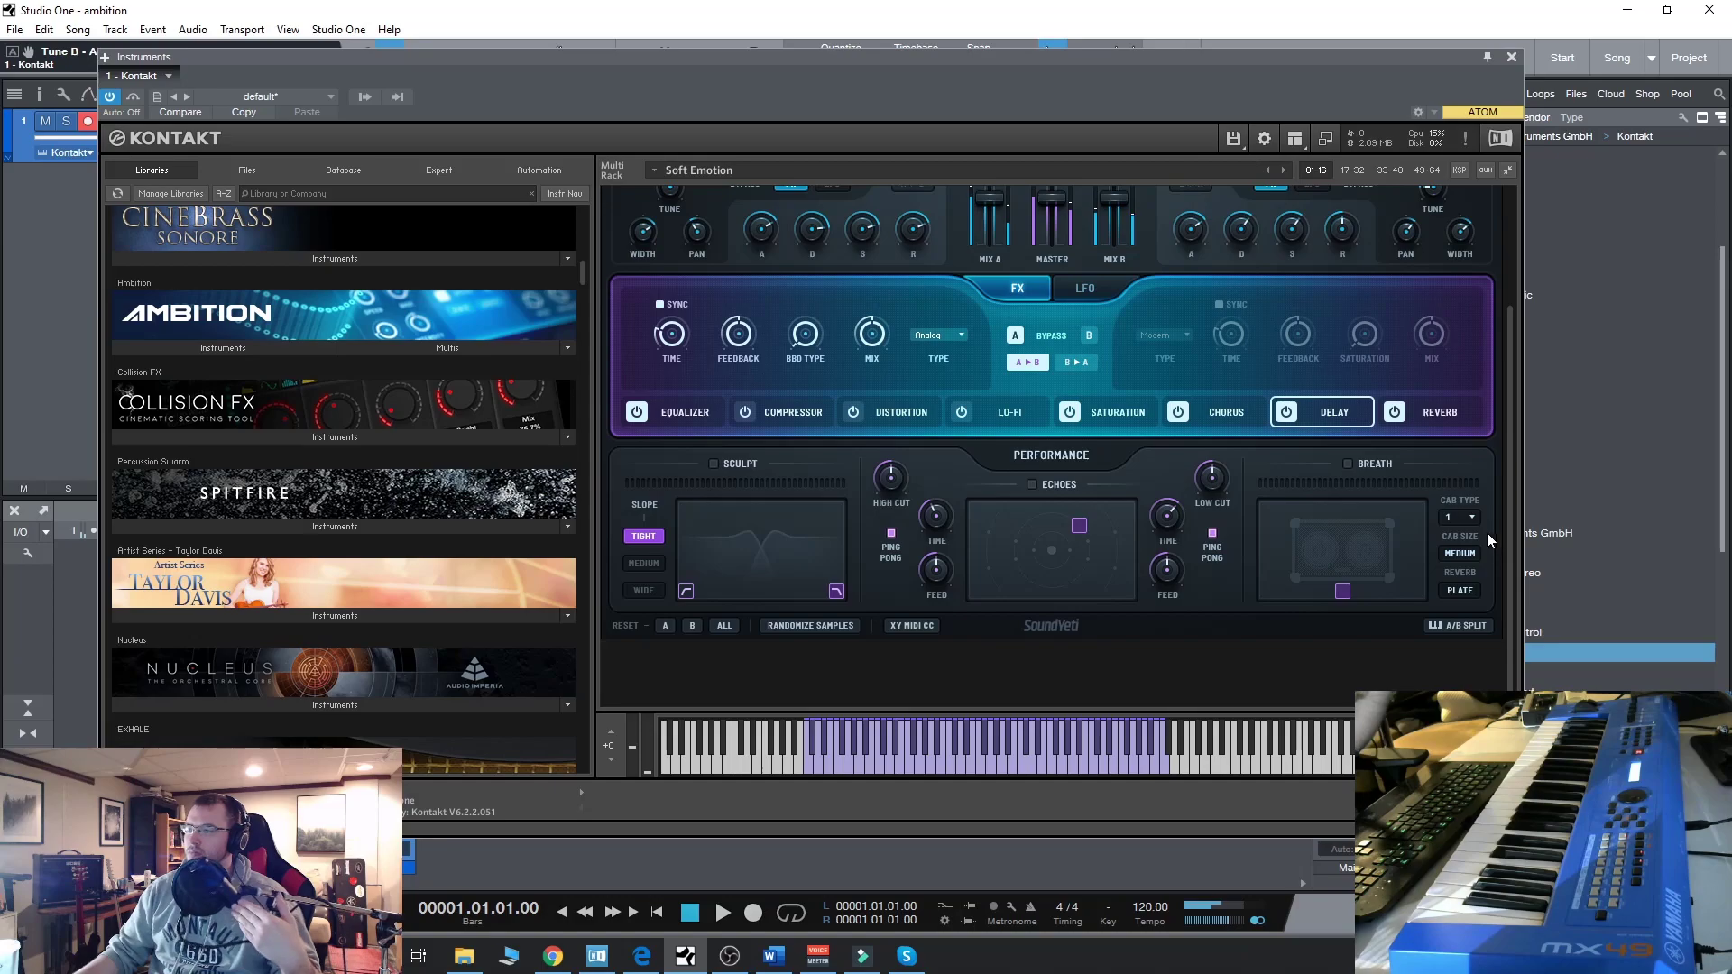
{"action": "left_click", "coordinate": [1011, 402]}
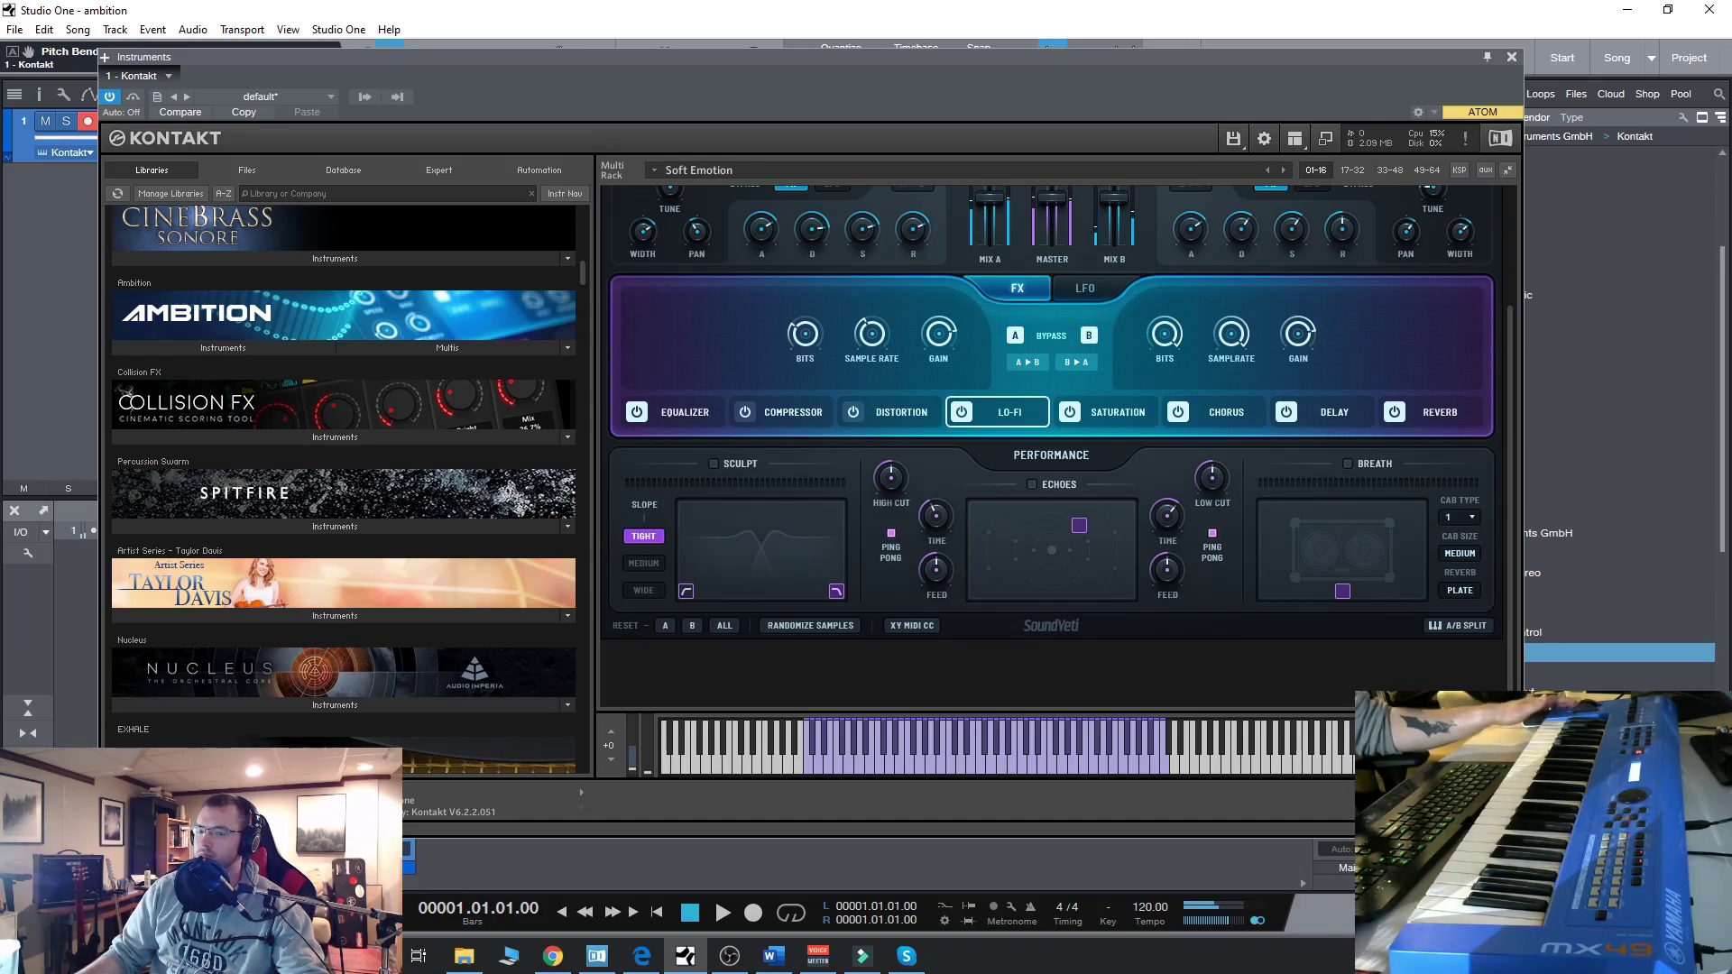
Step: Bring up the LFO settings and turn on layer A's LFO, switching it off and on again to compare
{"action": "scroll", "coordinate": [886, 678], "scroll_direction": "up", "scroll_amount": 3}
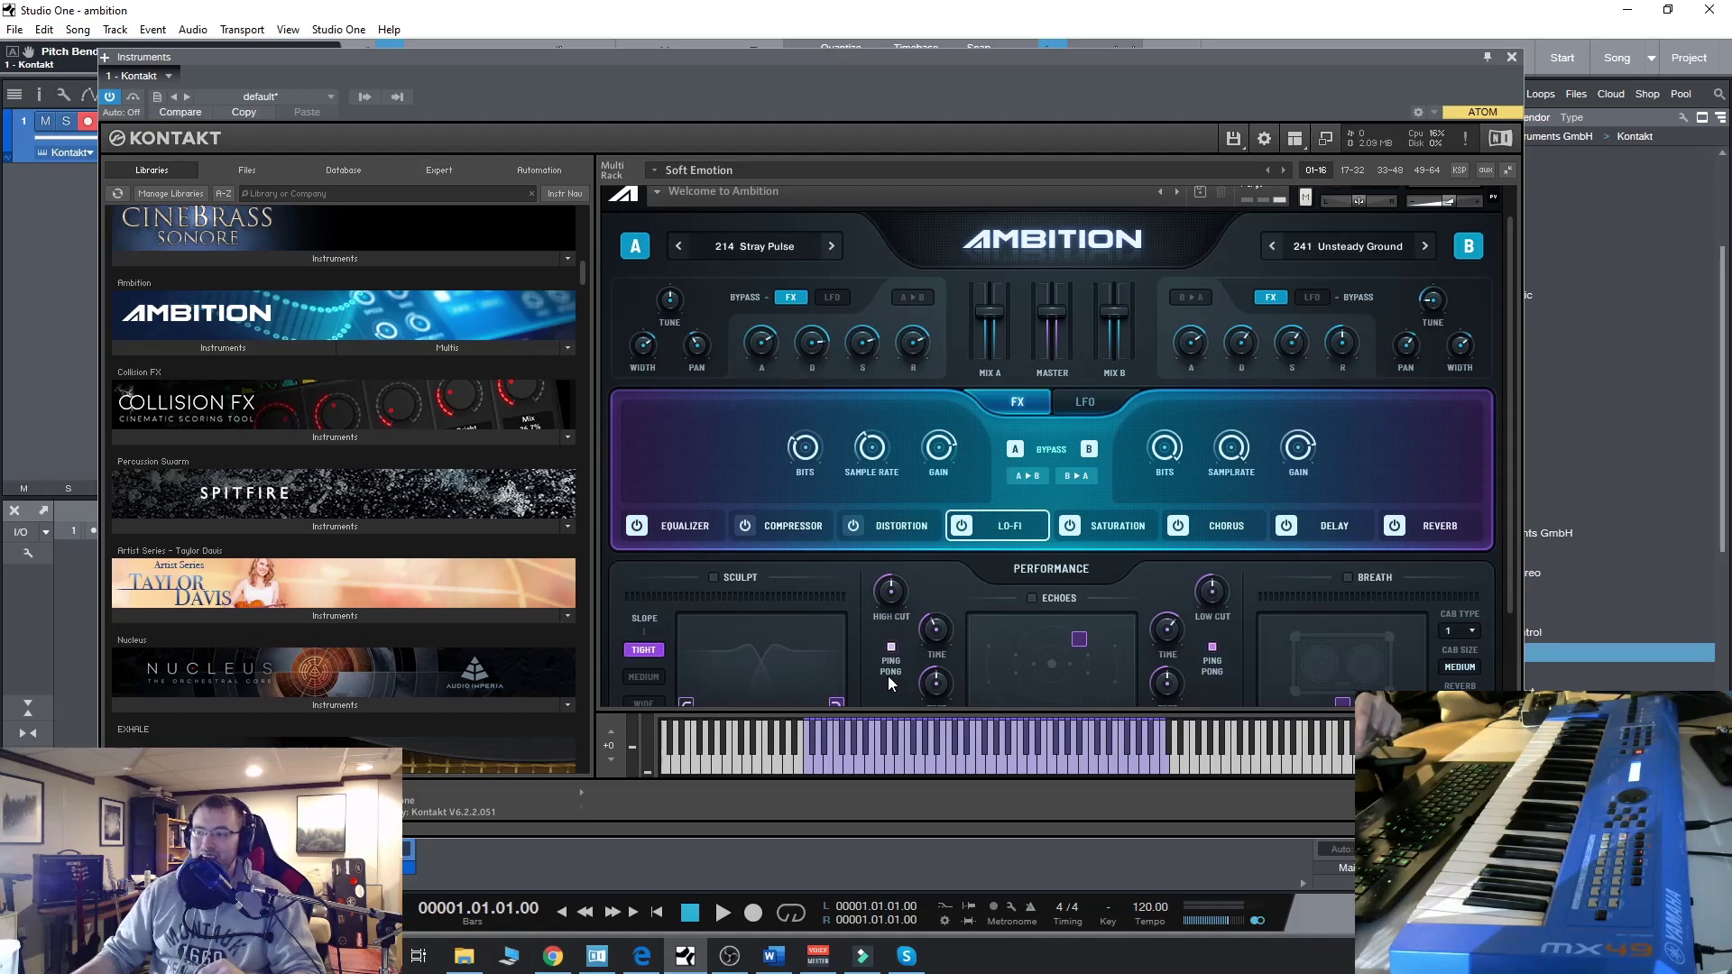
{"action": "left_click", "coordinate": [1090, 403]}
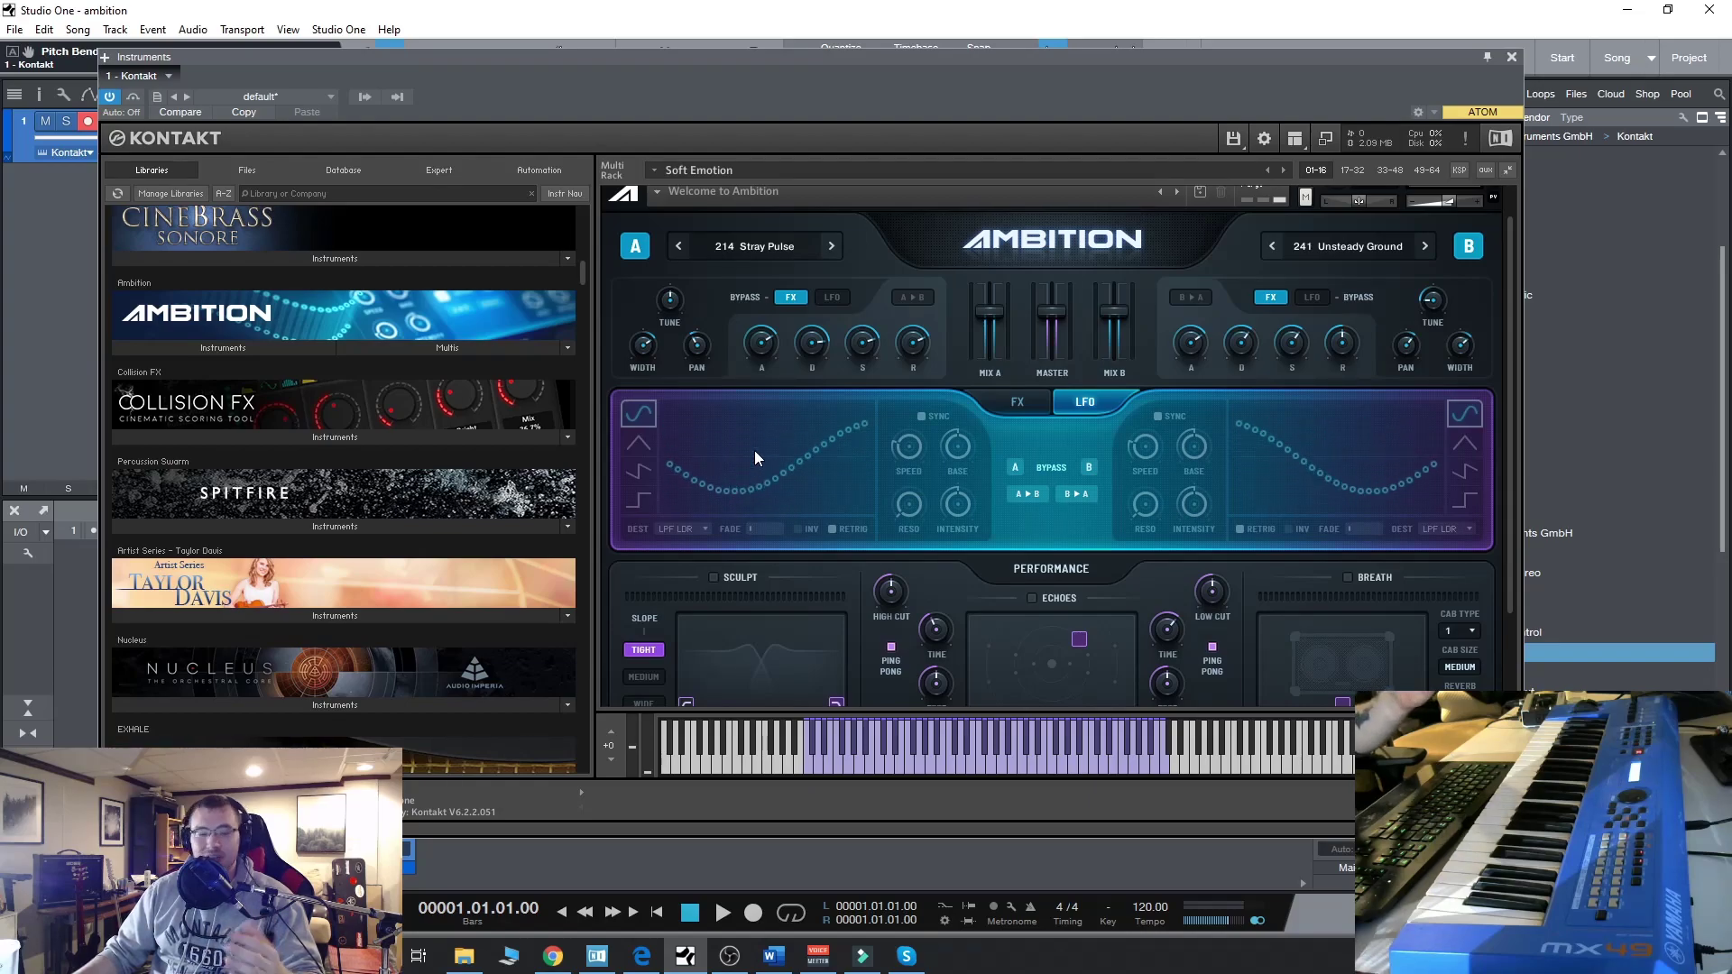
{"action": "left_click", "coordinate": [1013, 467]}
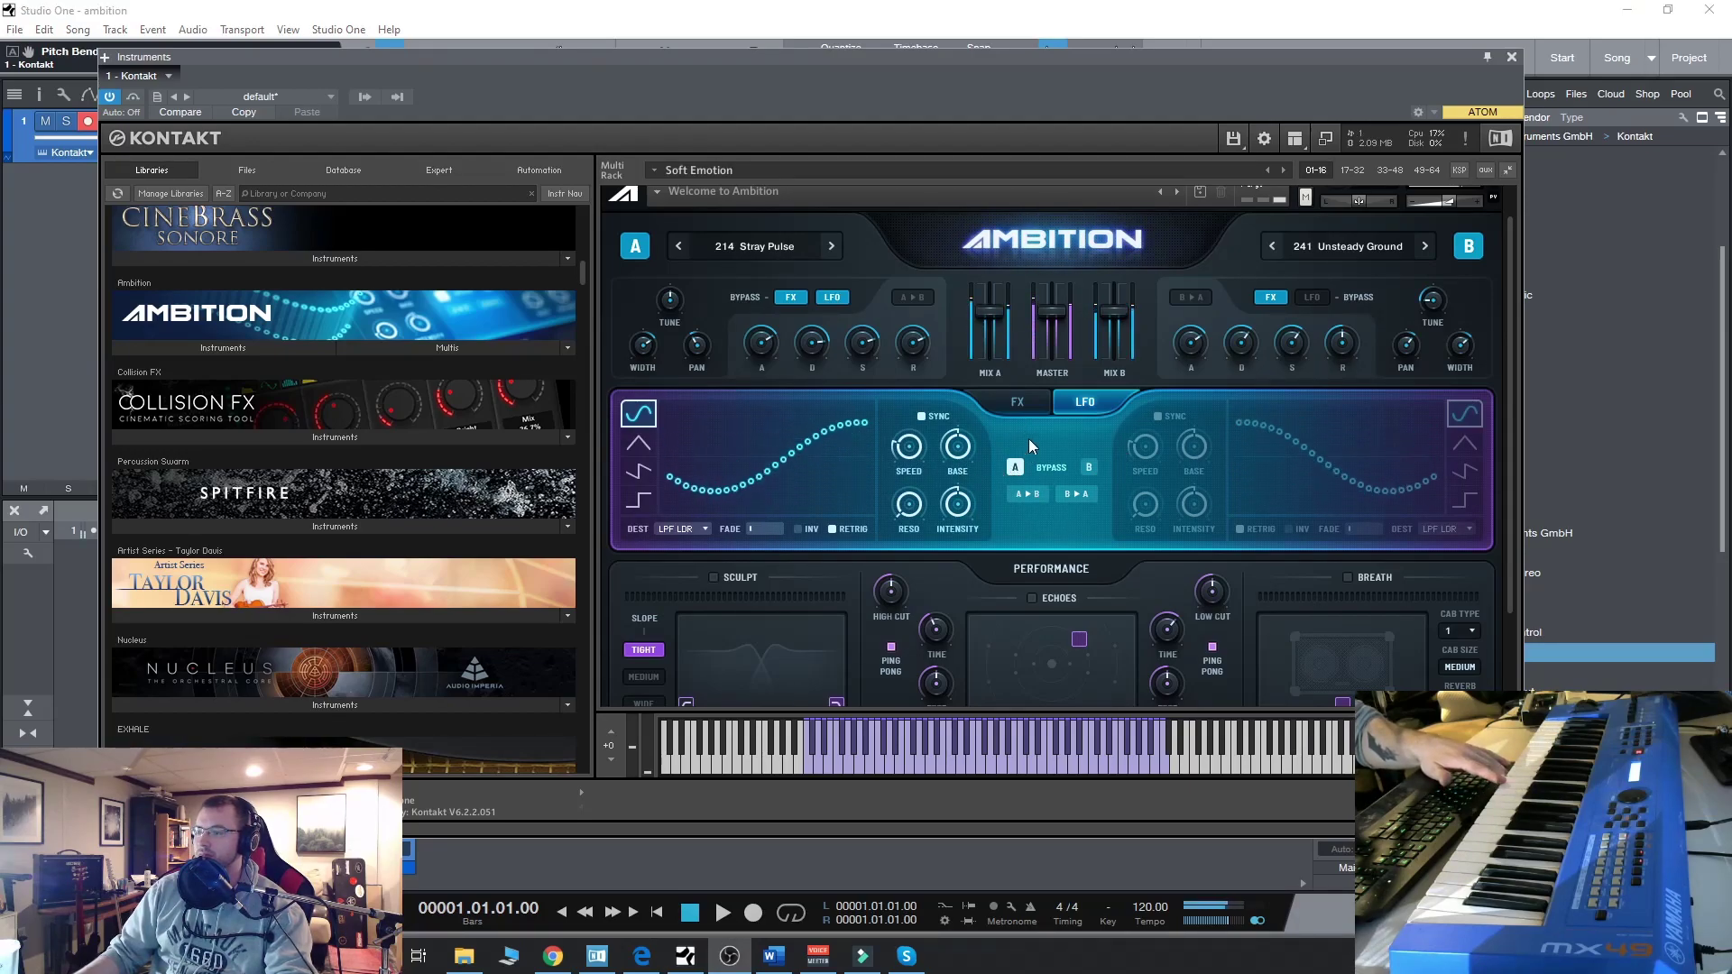
{"action": "left_click", "coordinate": [1014, 467]}
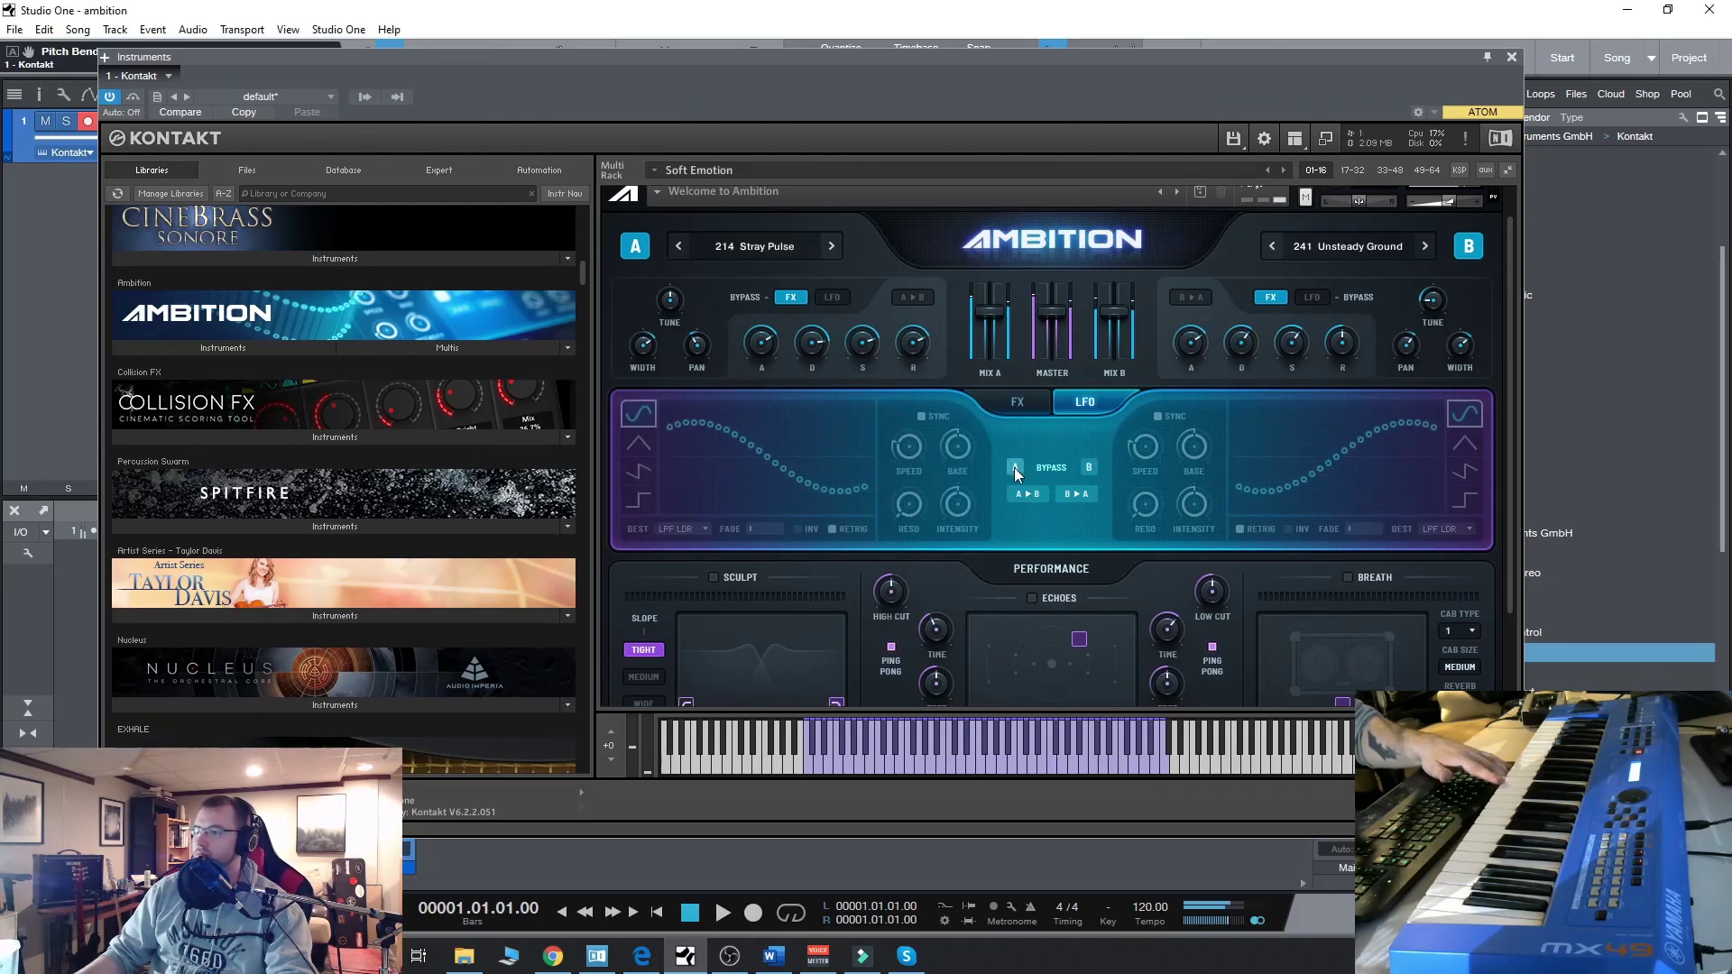
{"action": "left_click", "coordinate": [1014, 468]}
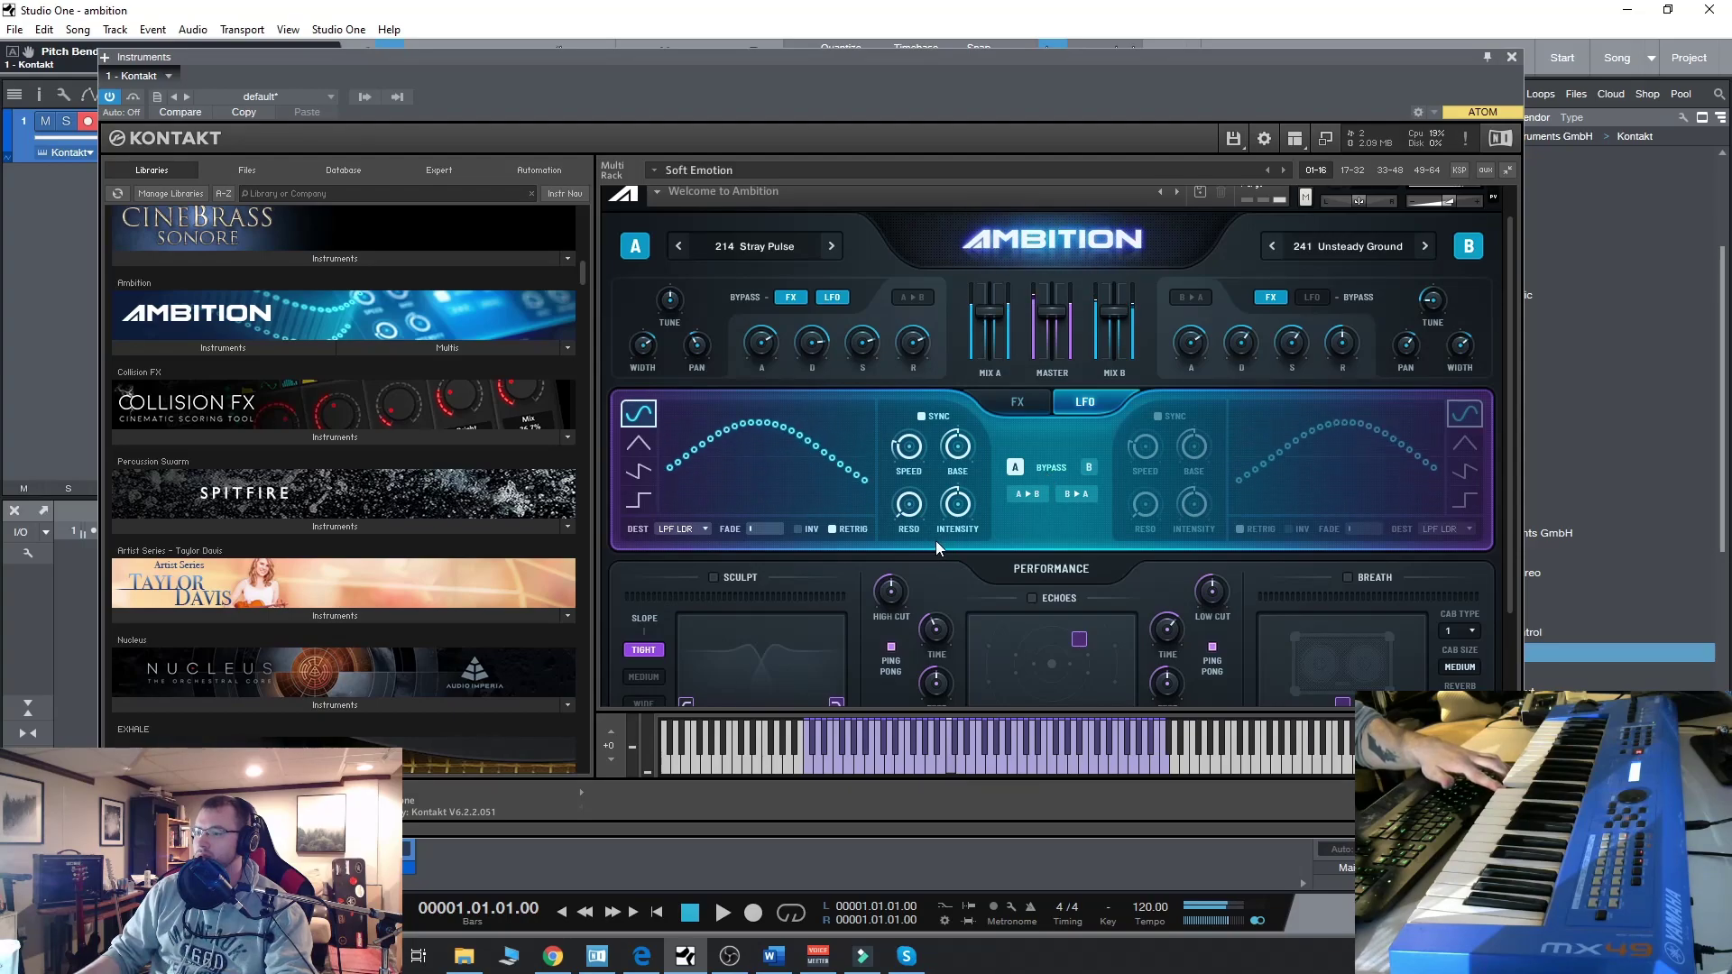
Step: Set layer A's LFO speed to 1/8, raise its intensity and set its resonance to about 14.6
{"action": "mouse_move", "coordinate": [915, 454]}
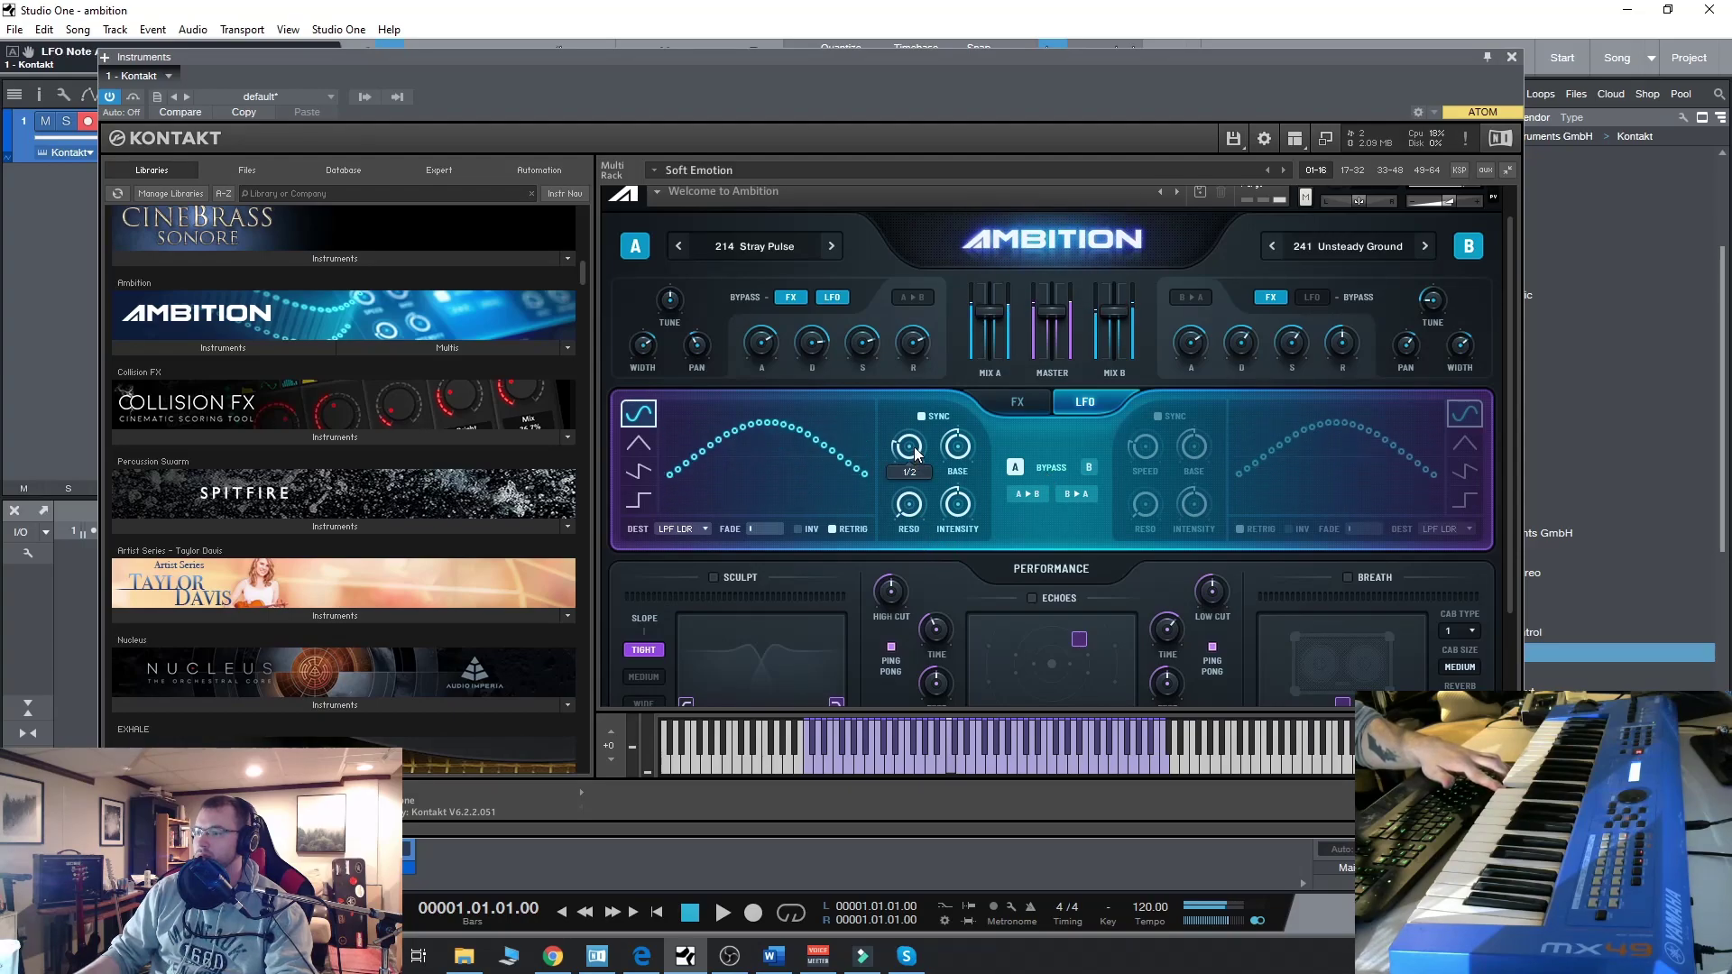
{"action": "left_click_drag", "start_coordinate": [916, 421], "coordinate": [919, 394]}
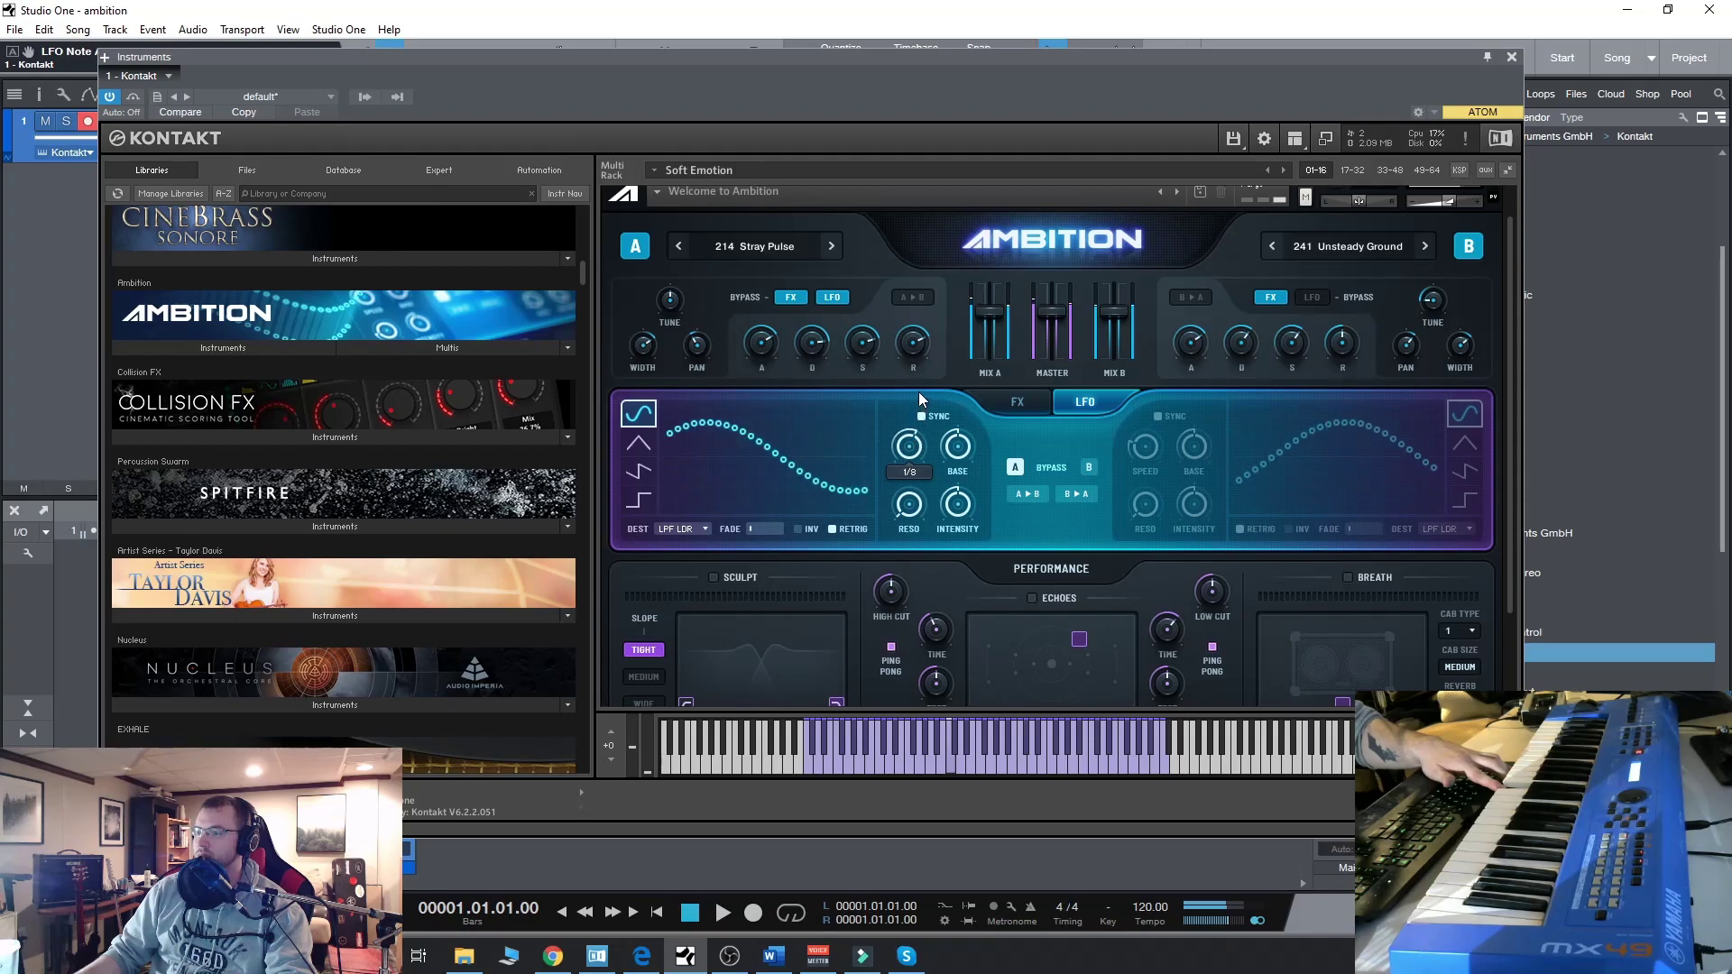
{"action": "mouse_move", "coordinate": [962, 490]}
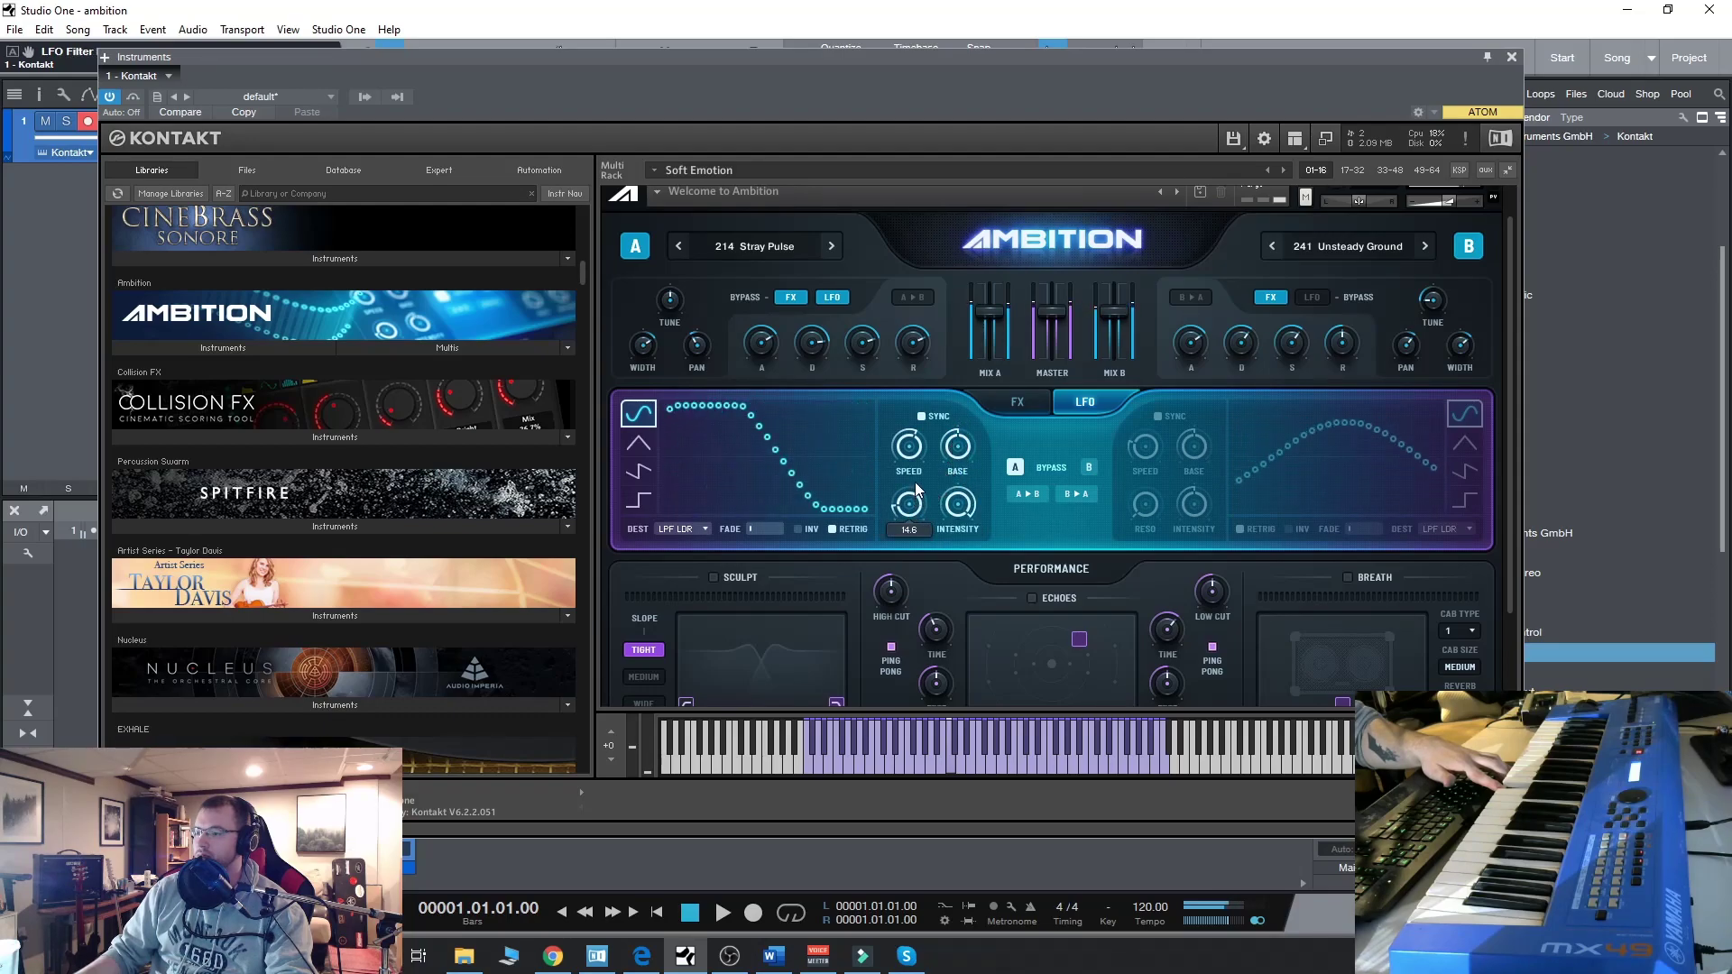
Step: Route layer A's LFO to Pitch, lower its intensity and readjust its speed
{"action": "left_click", "coordinate": [683, 529]}
{"action": "left_click", "coordinate": [698, 588]}
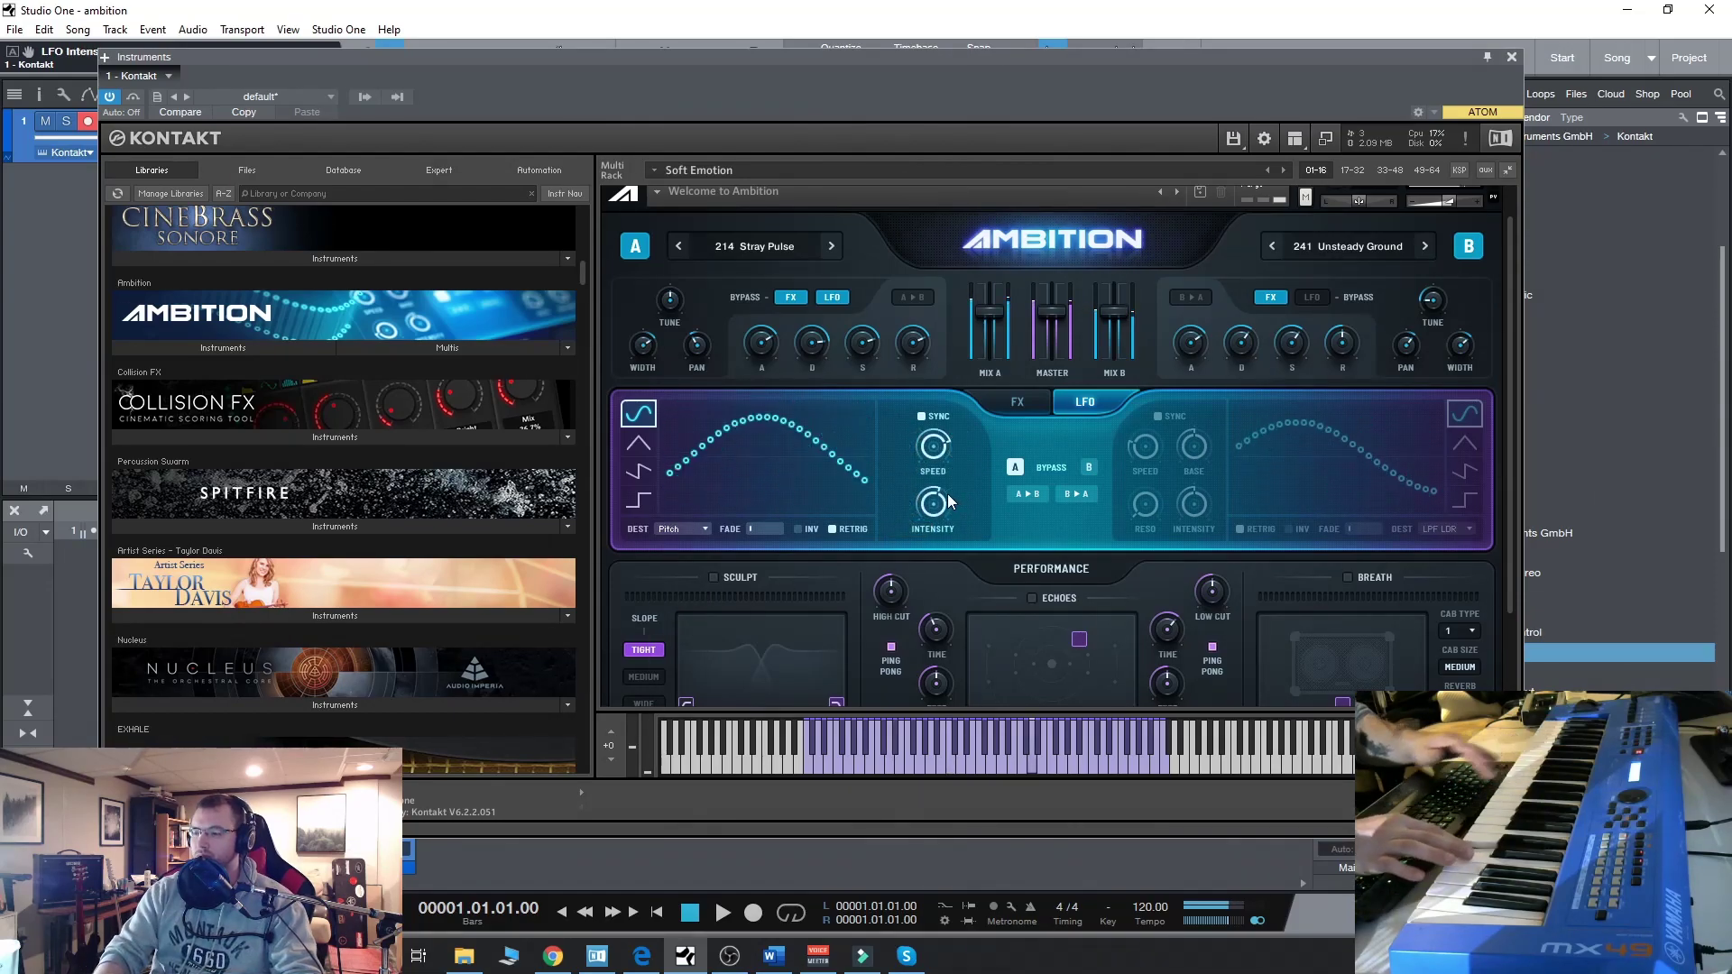
{"action": "left_click_drag", "start_coordinate": [945, 503], "coordinate": [972, 572]}
{"action": "left_click", "coordinate": [933, 448]}
Step: Route layer A's LFO to LPF LDR and turn on layer B's LFO
{"action": "left_click", "coordinate": [702, 529]}
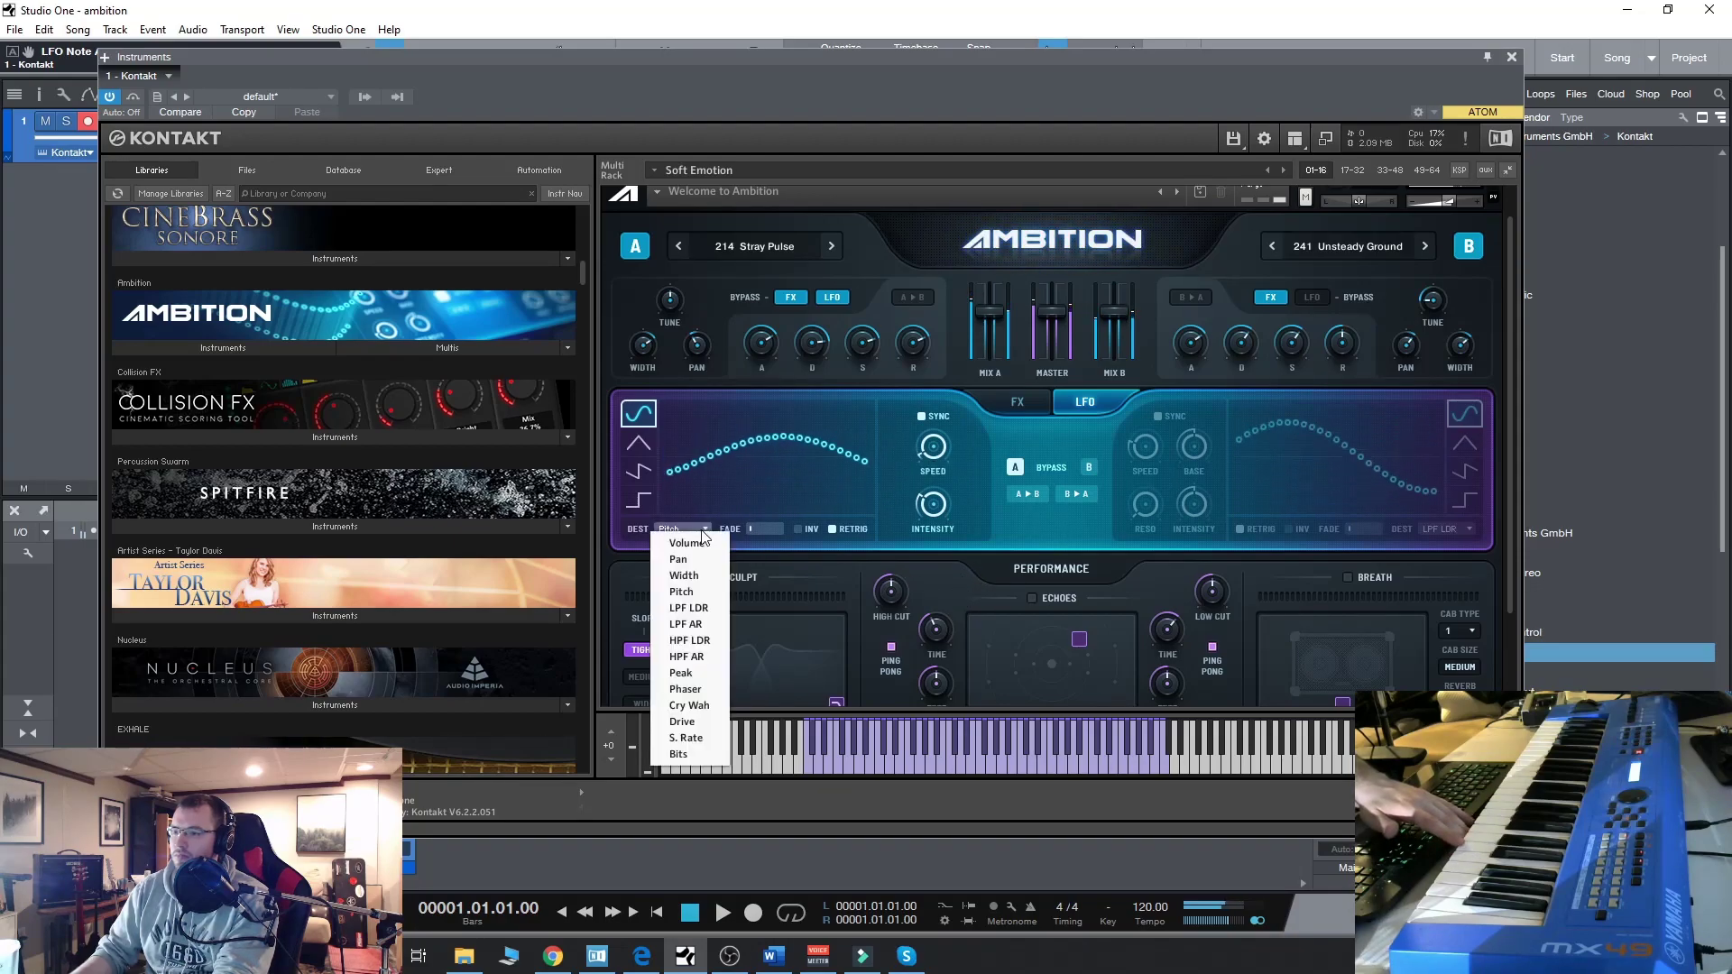
{"action": "left_click", "coordinate": [711, 608]}
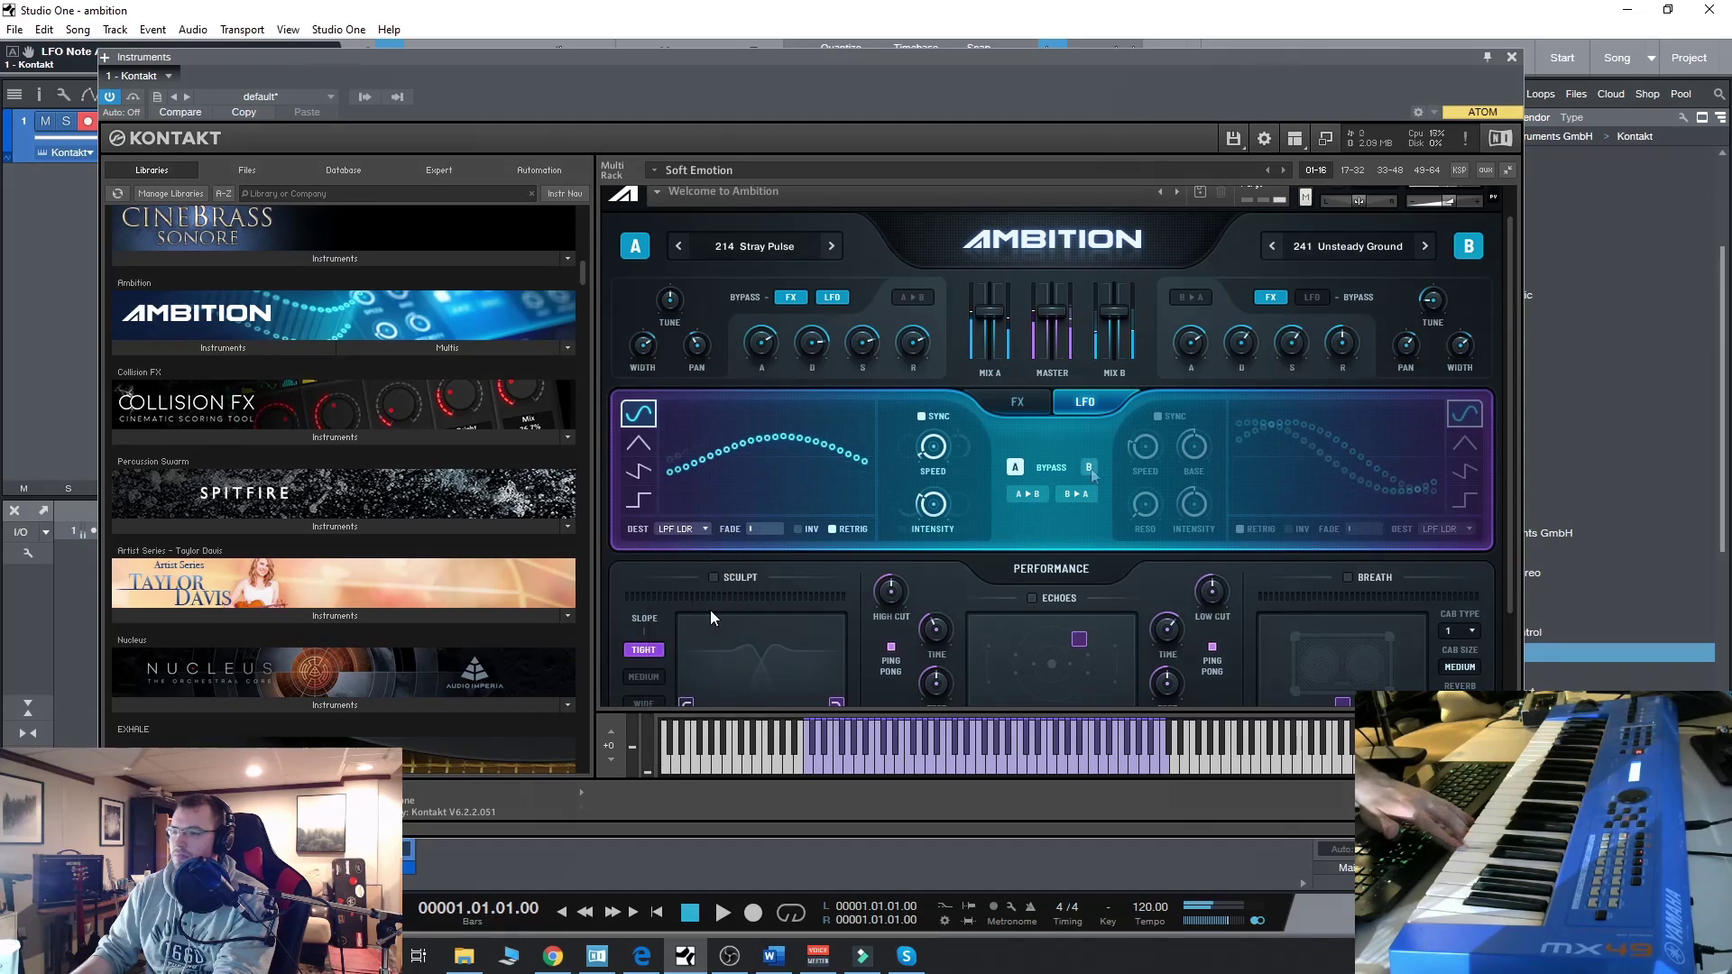
{"action": "left_click", "coordinate": [1089, 467]}
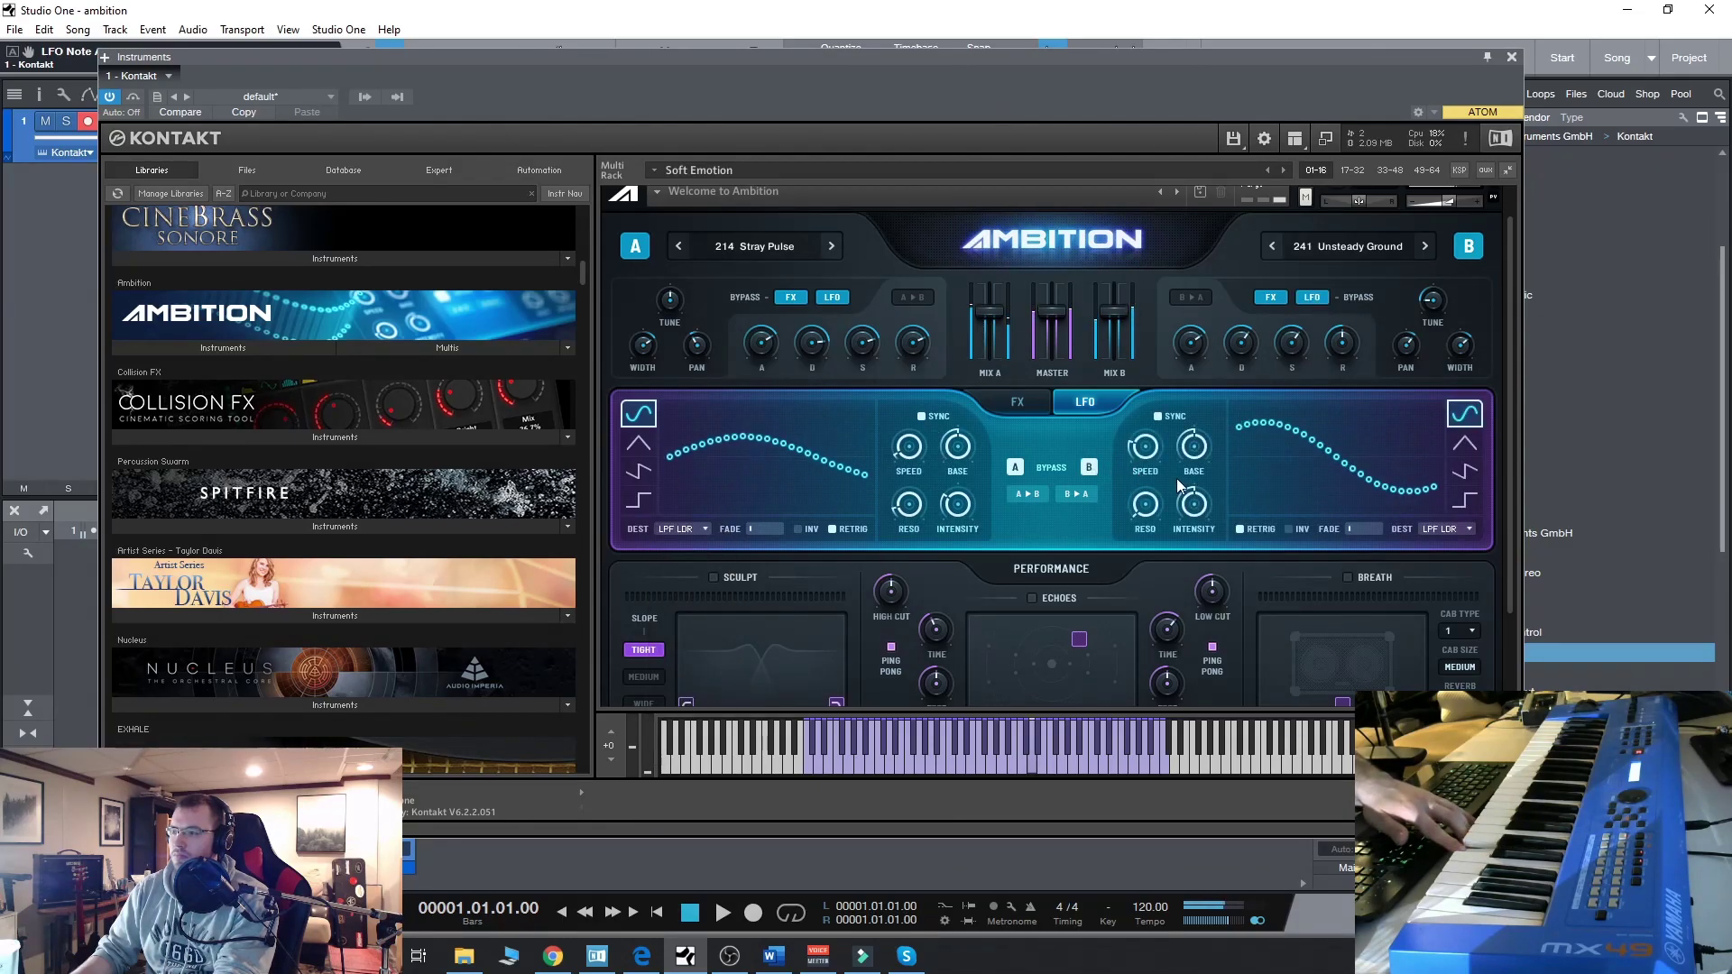
Step: Try Pitch as layer B's LFO destination and lower the LFO intensity with layer A switched off
{"action": "left_click", "coordinate": [1447, 529]}
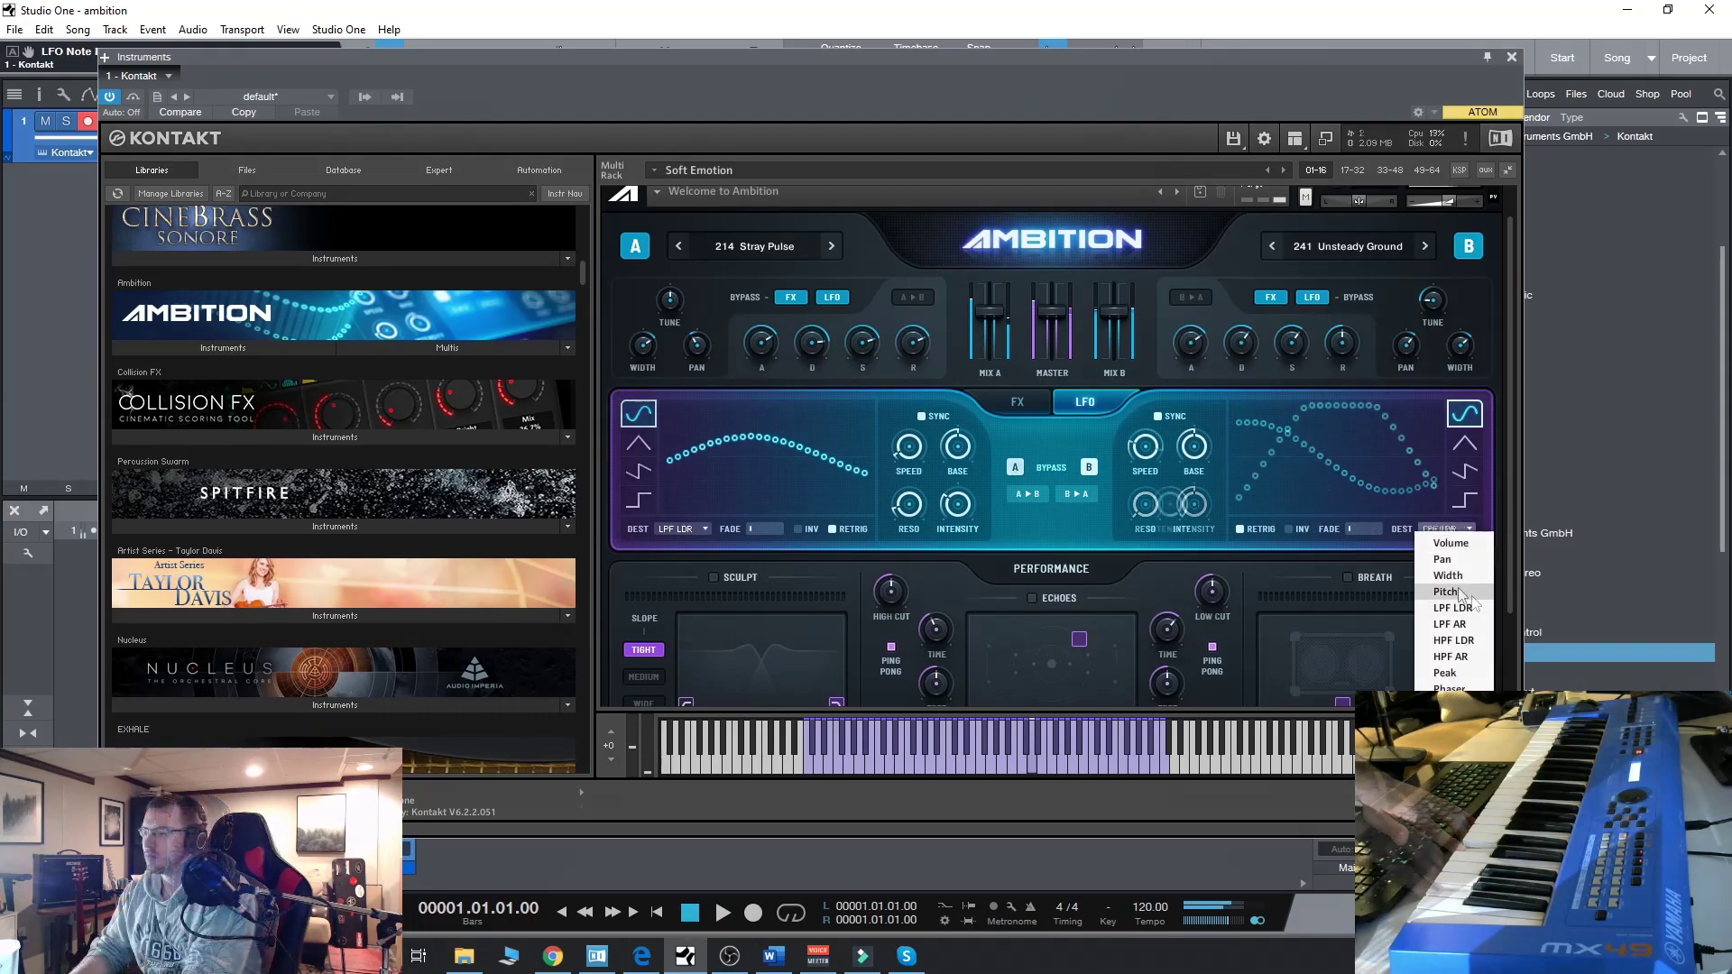
{"action": "left_click", "coordinate": [1447, 592]}
{"action": "left_click_drag", "start_coordinate": [1173, 454], "coordinate": [1200, 615]}
Step: Route layer B's LFO to LPF LDR and readjust its base
{"action": "left_click", "coordinate": [1463, 530]}
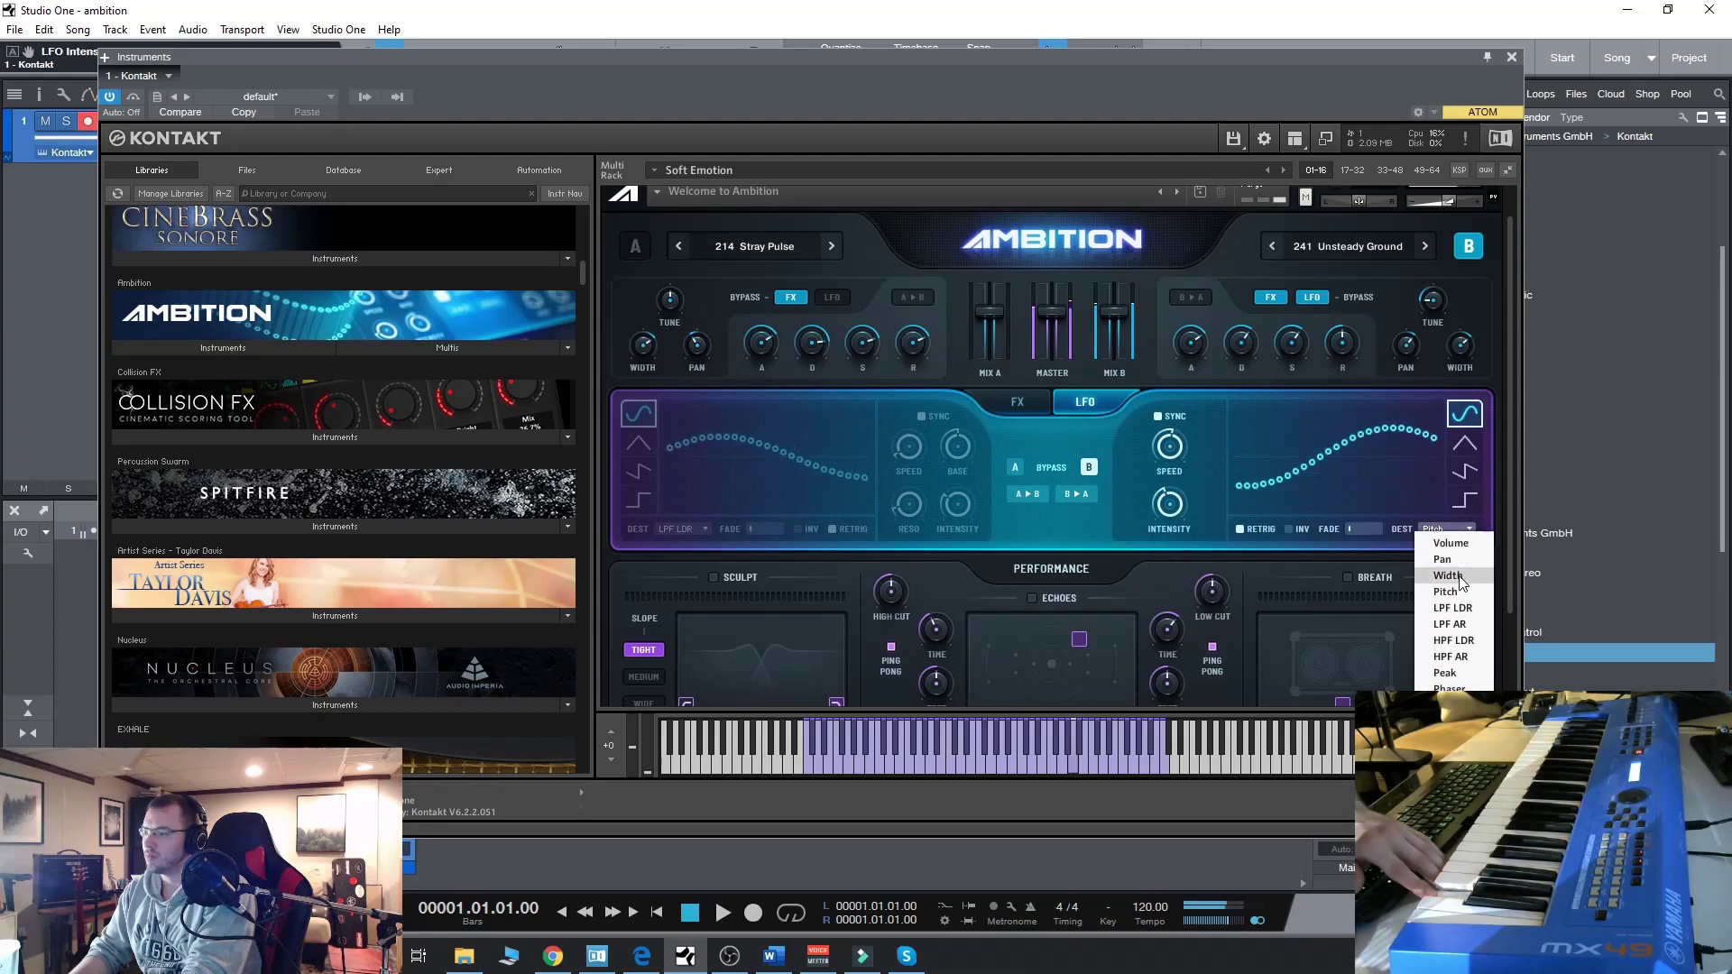
{"action": "left_click", "coordinate": [1452, 608]}
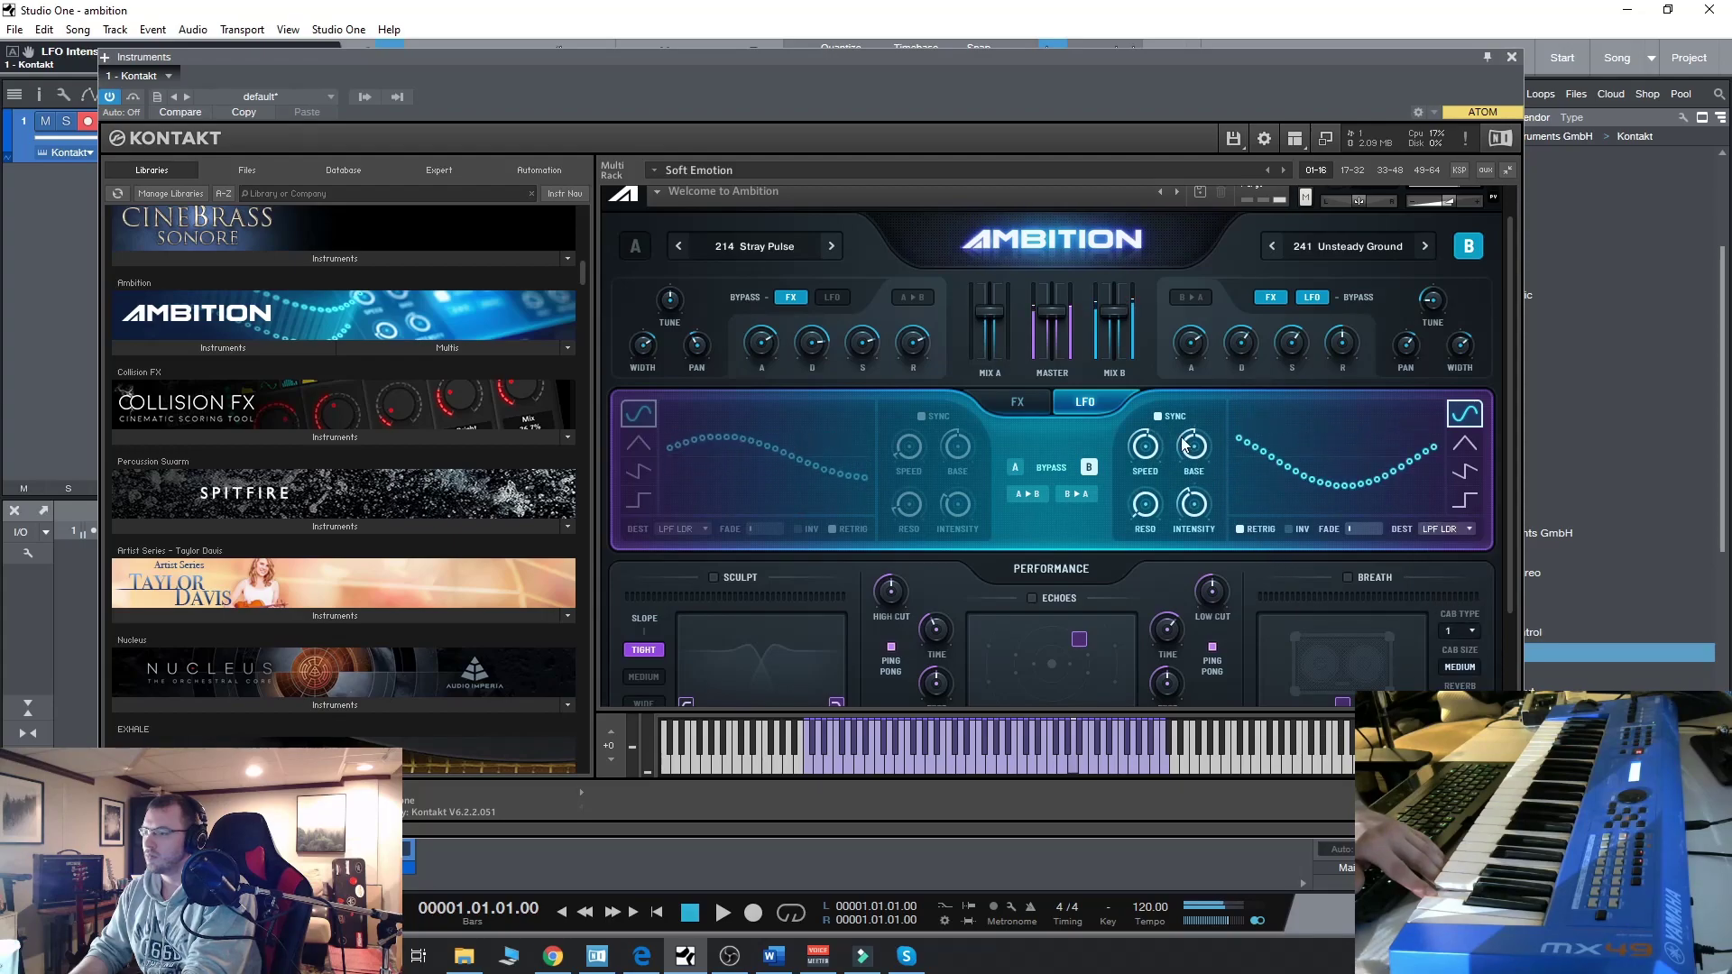
{"action": "left_click_drag", "start_coordinate": [1186, 444], "coordinate": [1193, 474]}
Step: Turn layer A and its LFO back on and raise that LFO's intensity
{"action": "left_click", "coordinate": [1014, 465]}
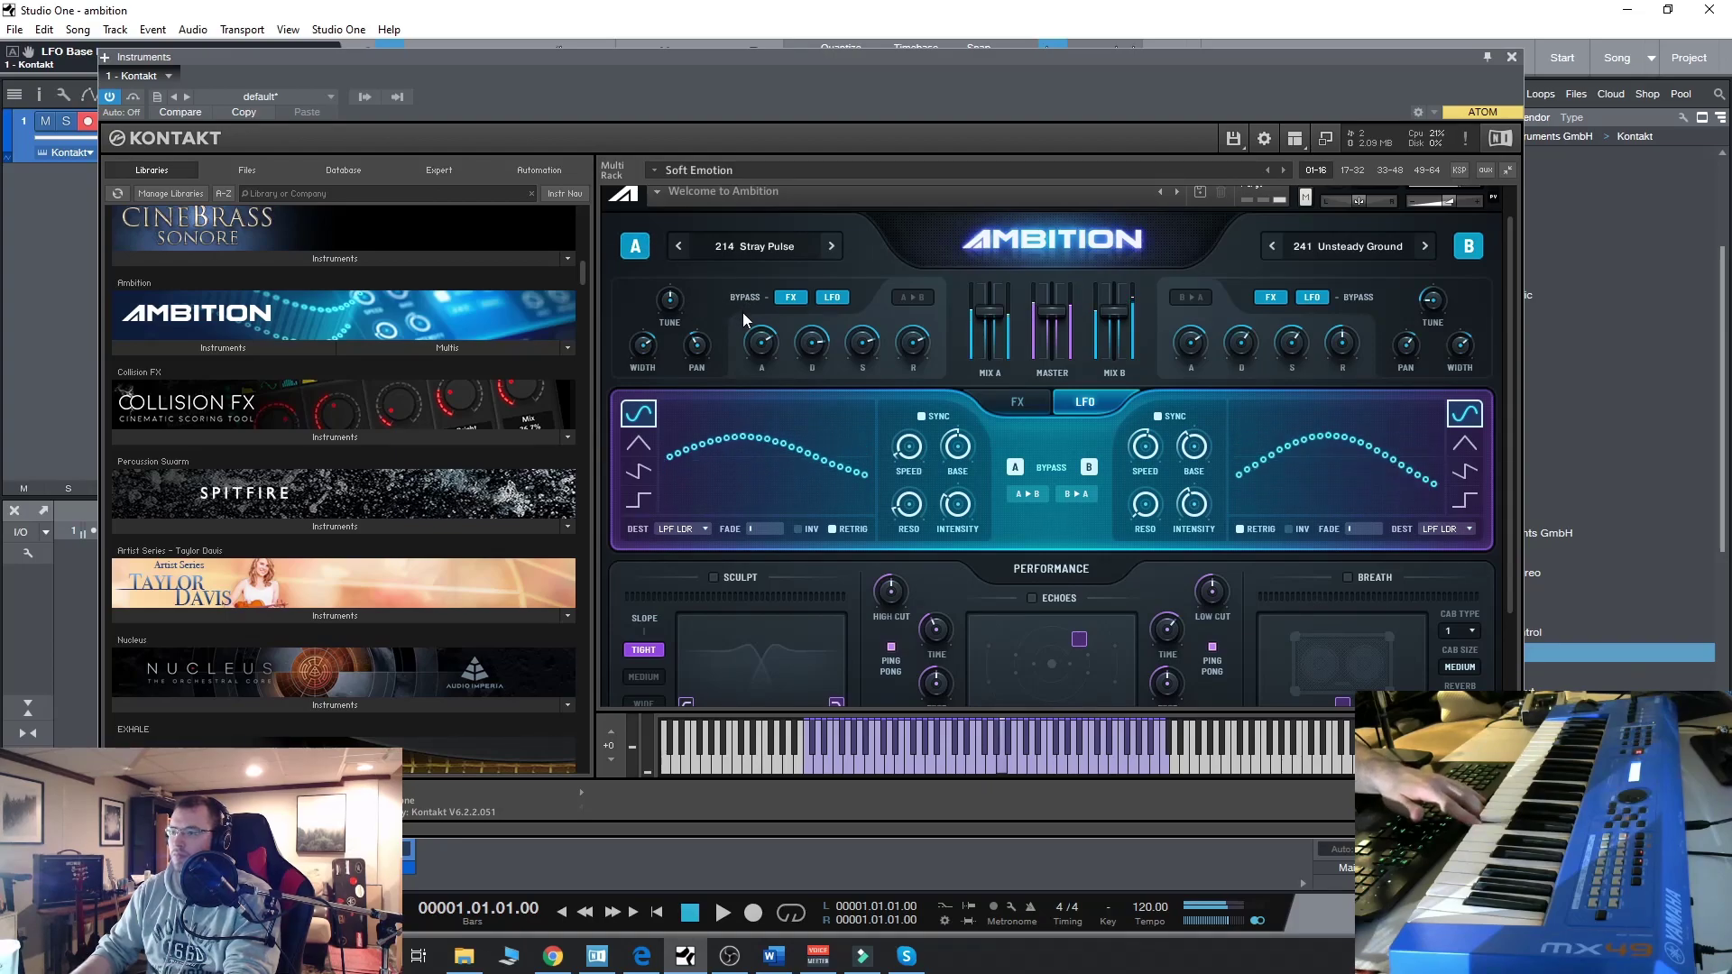
{"action": "left_click_drag", "start_coordinate": [979, 507], "coordinate": [973, 415]}
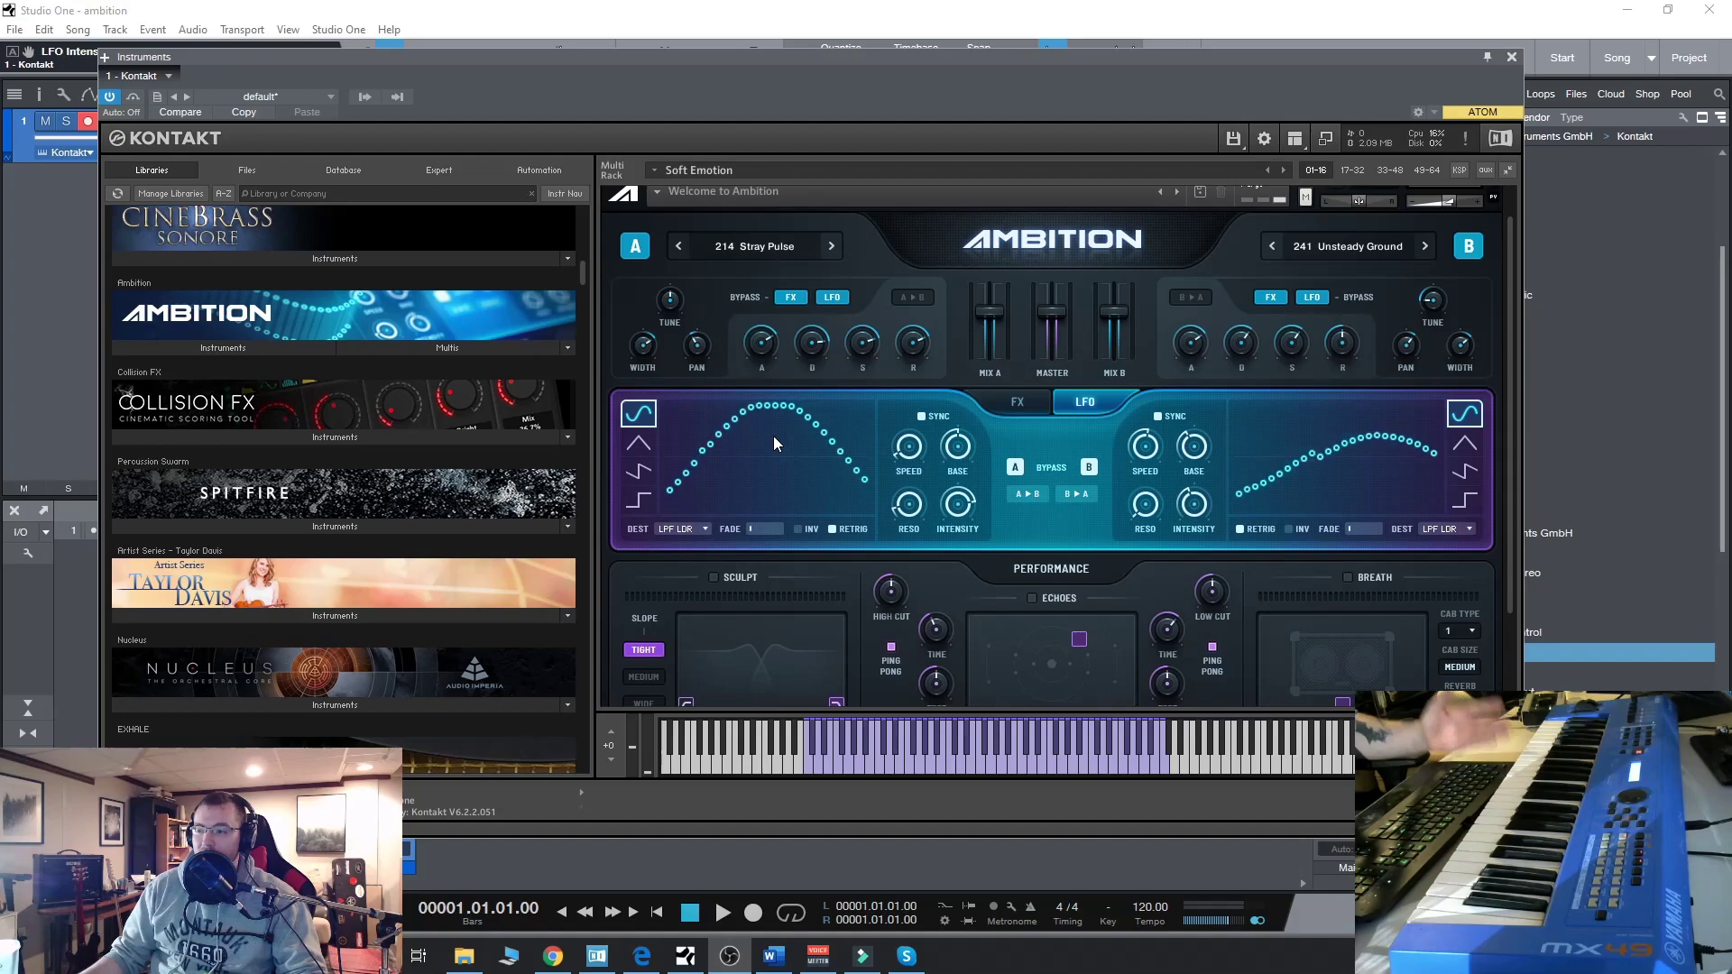
Step: Try layer A's LFO without tempo sync and look through its modulation destinations
{"action": "mouse_move", "coordinate": [911, 448]}
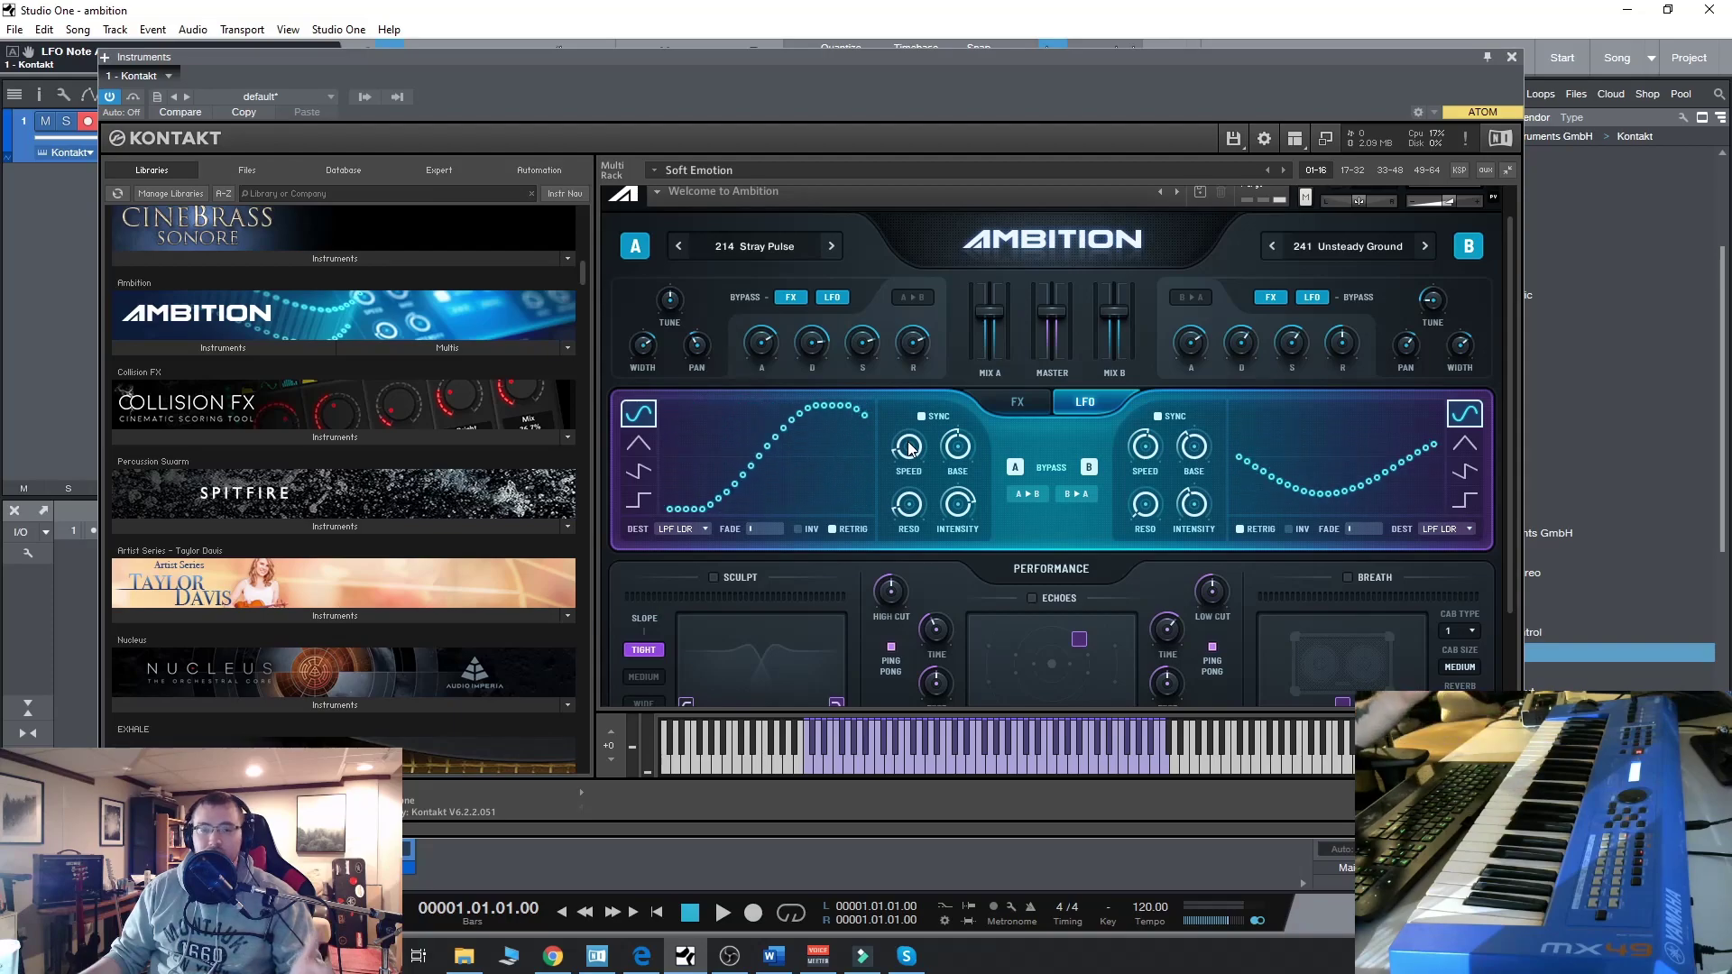
{"action": "left_click", "coordinate": [922, 417]}
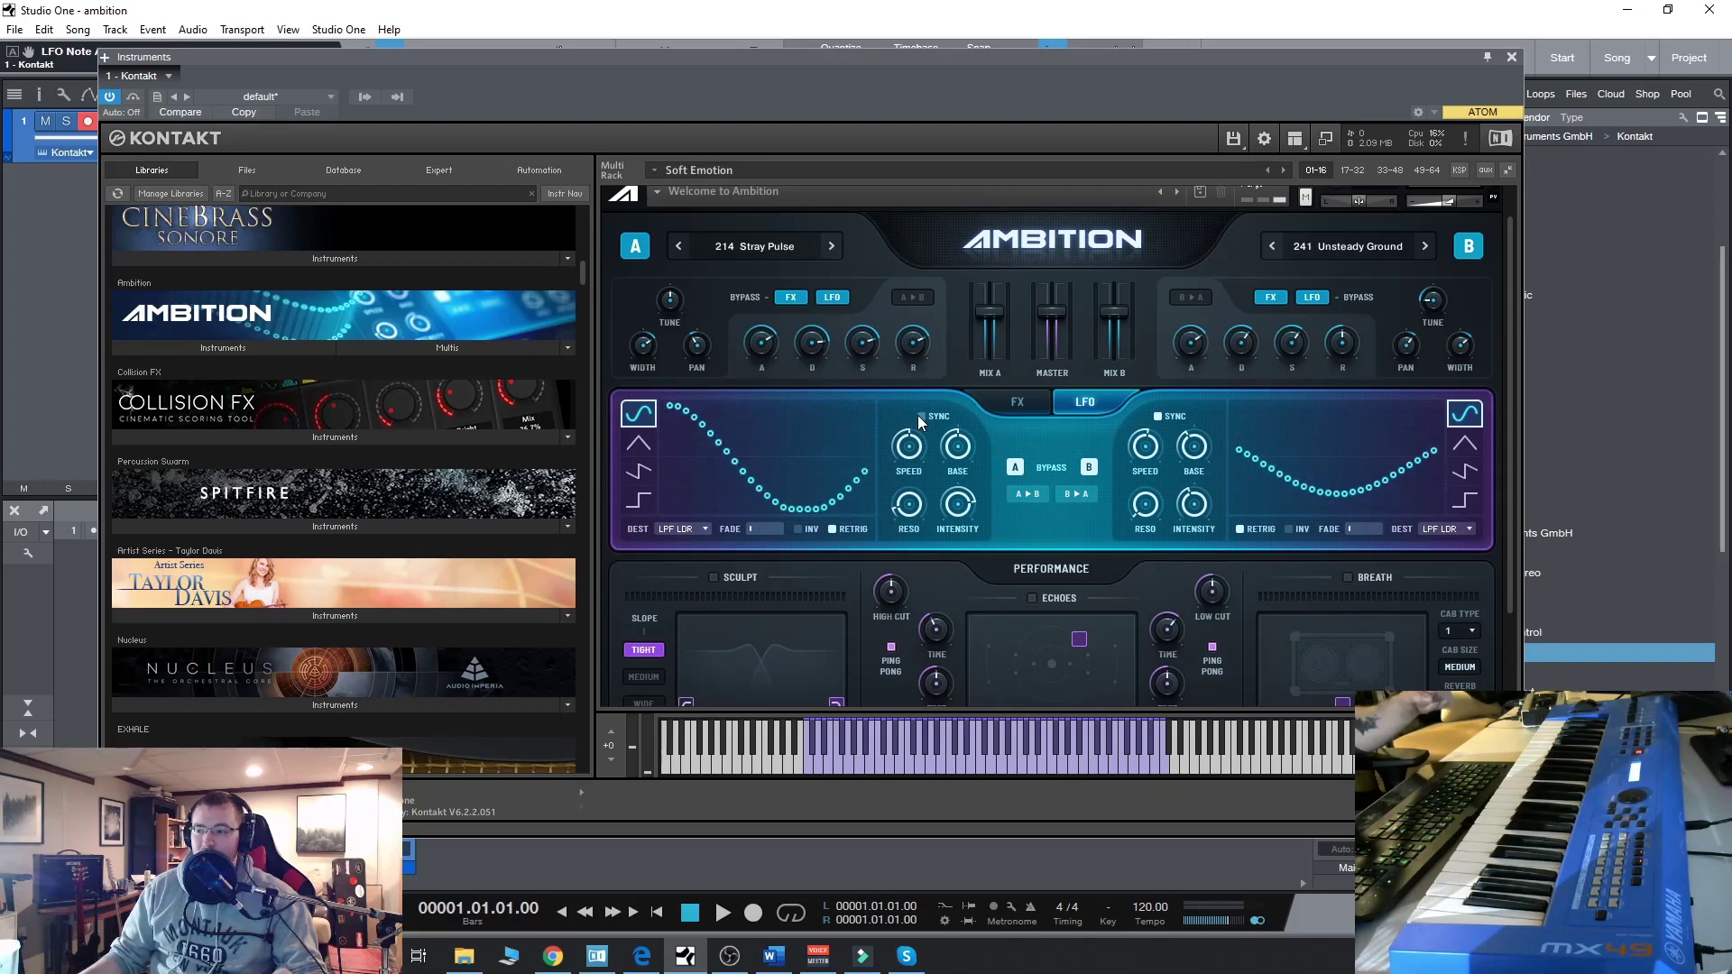
{"action": "left_click", "coordinate": [700, 529]}
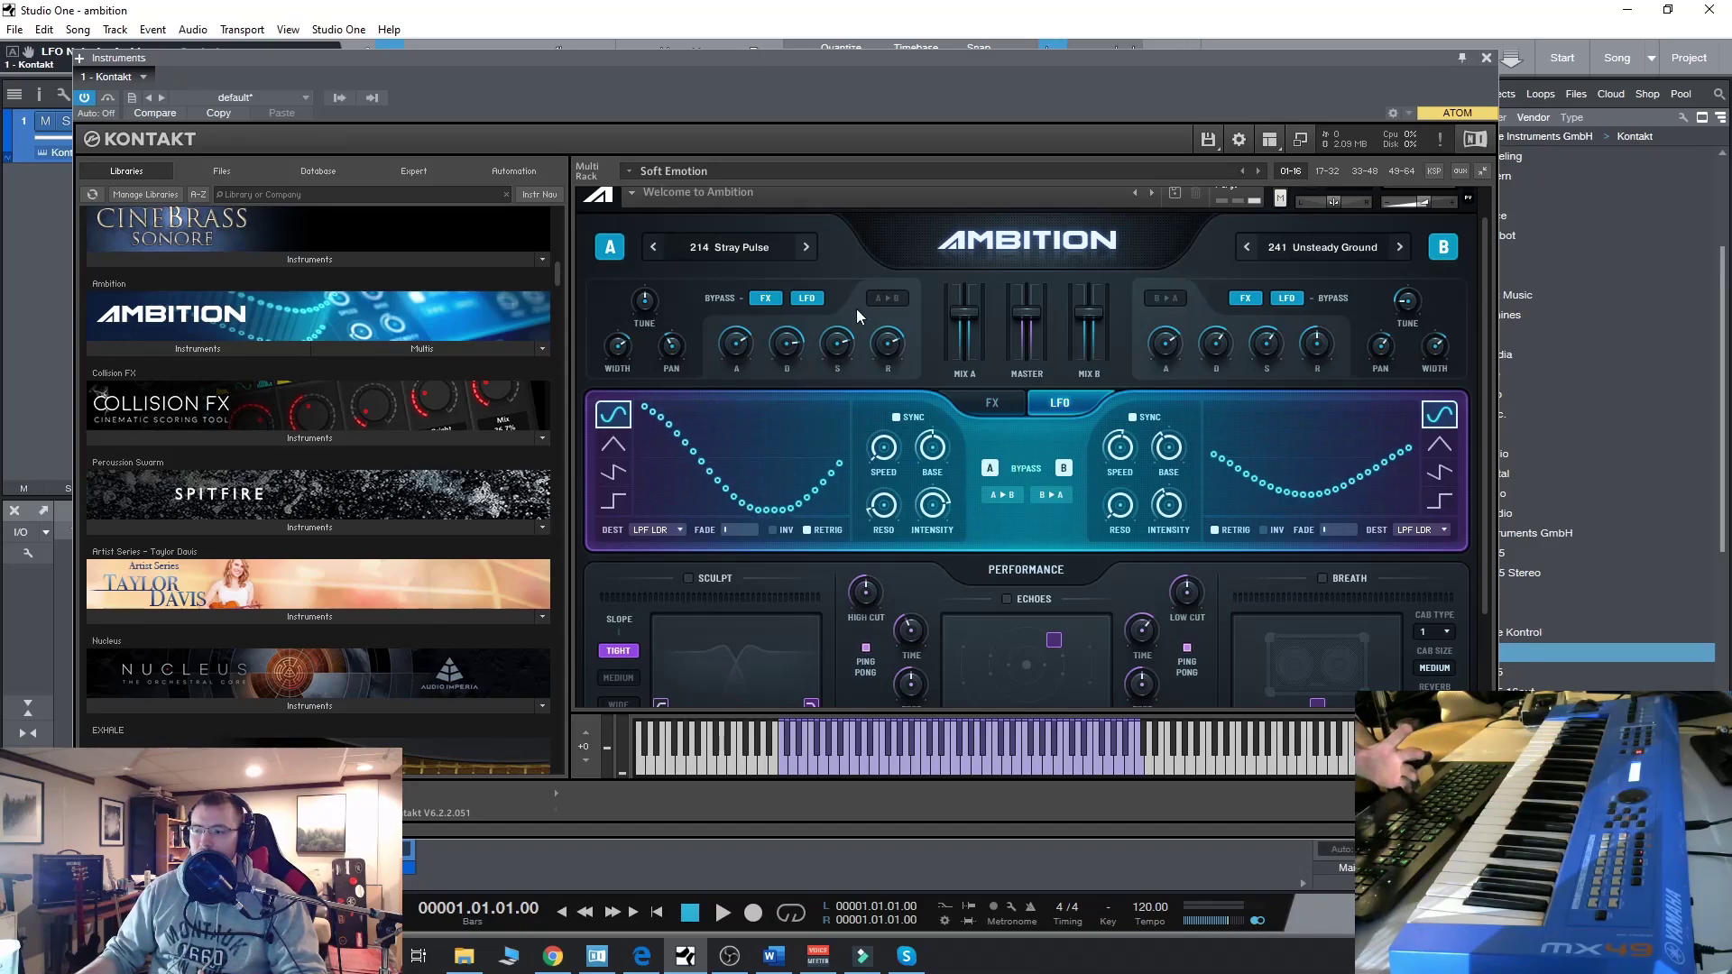
Step: Try linking layer B's LFO to layer A's, try the reverse link, and restore the two independent LFOs
{"action": "left_click", "coordinate": [992, 497]}
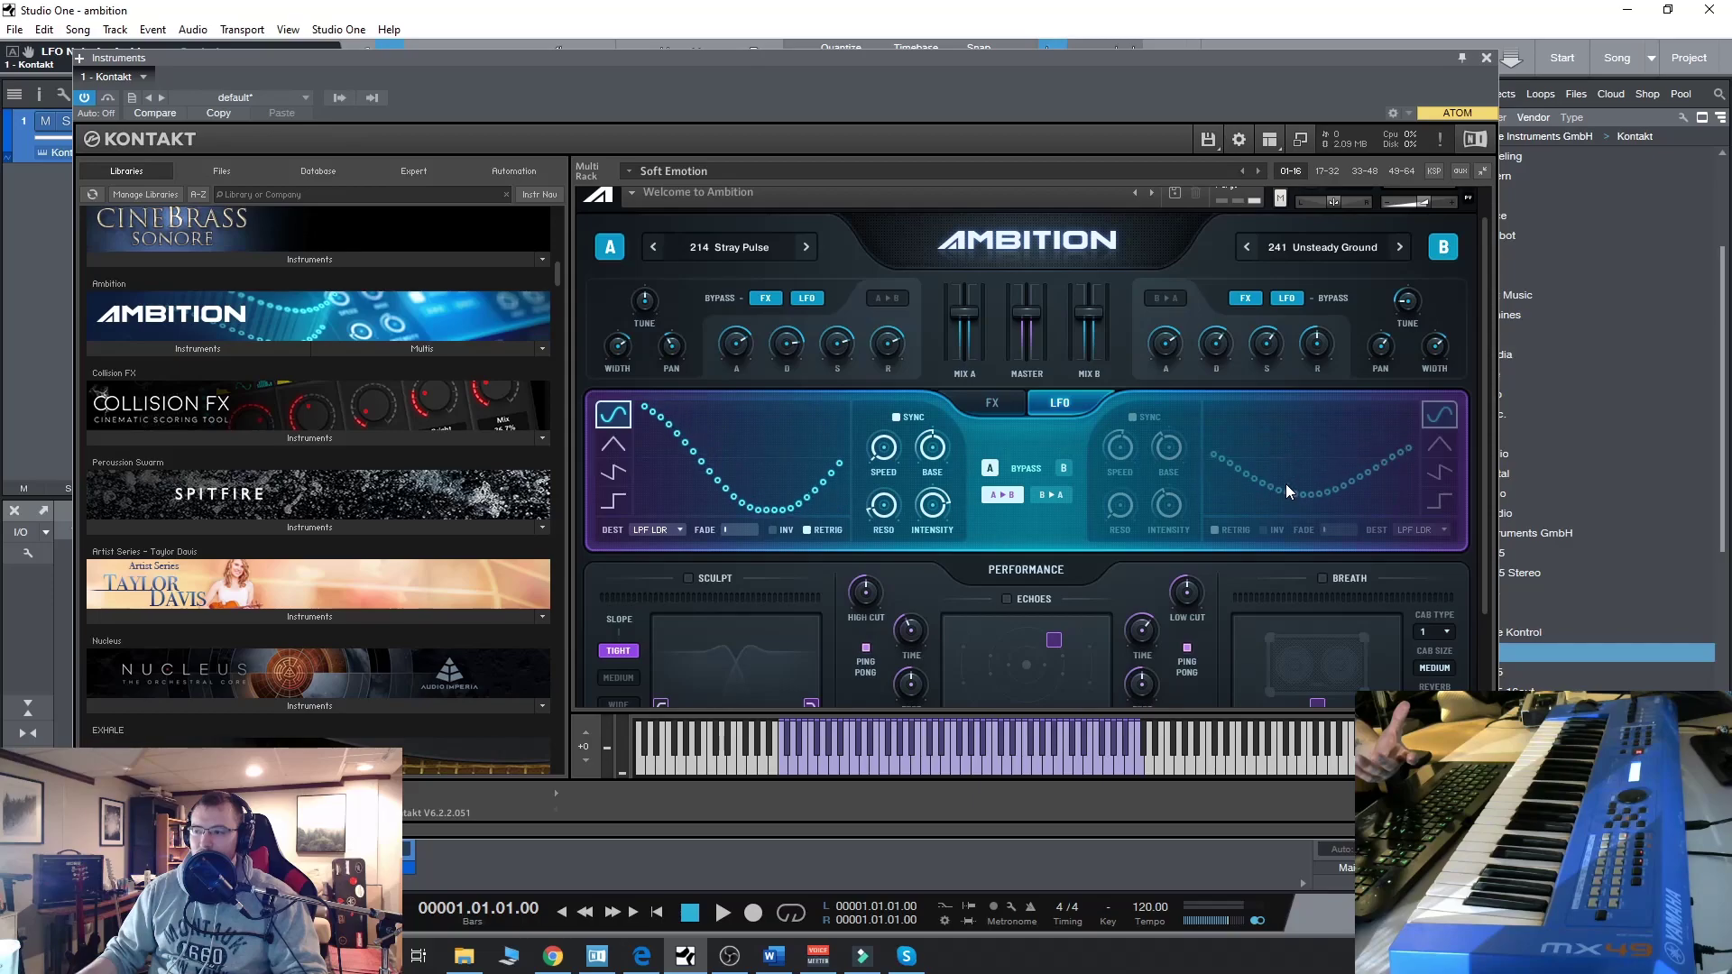
{"action": "left_click", "coordinate": [1049, 496]}
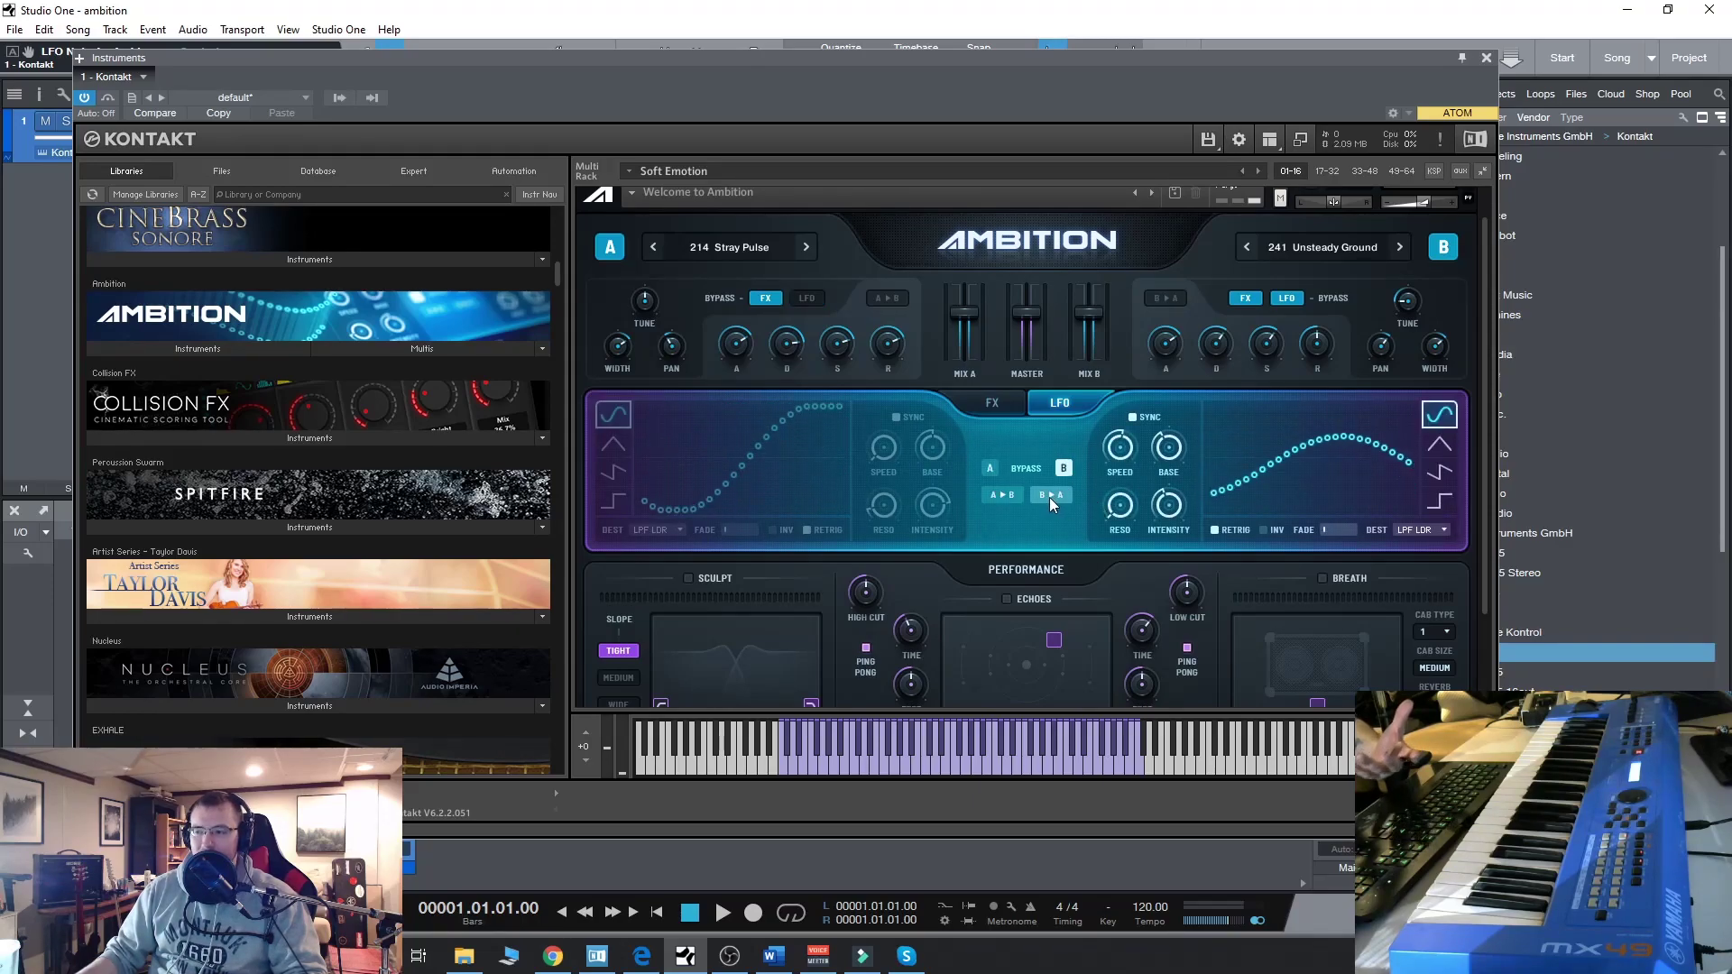
{"action": "left_click", "coordinate": [990, 468]}
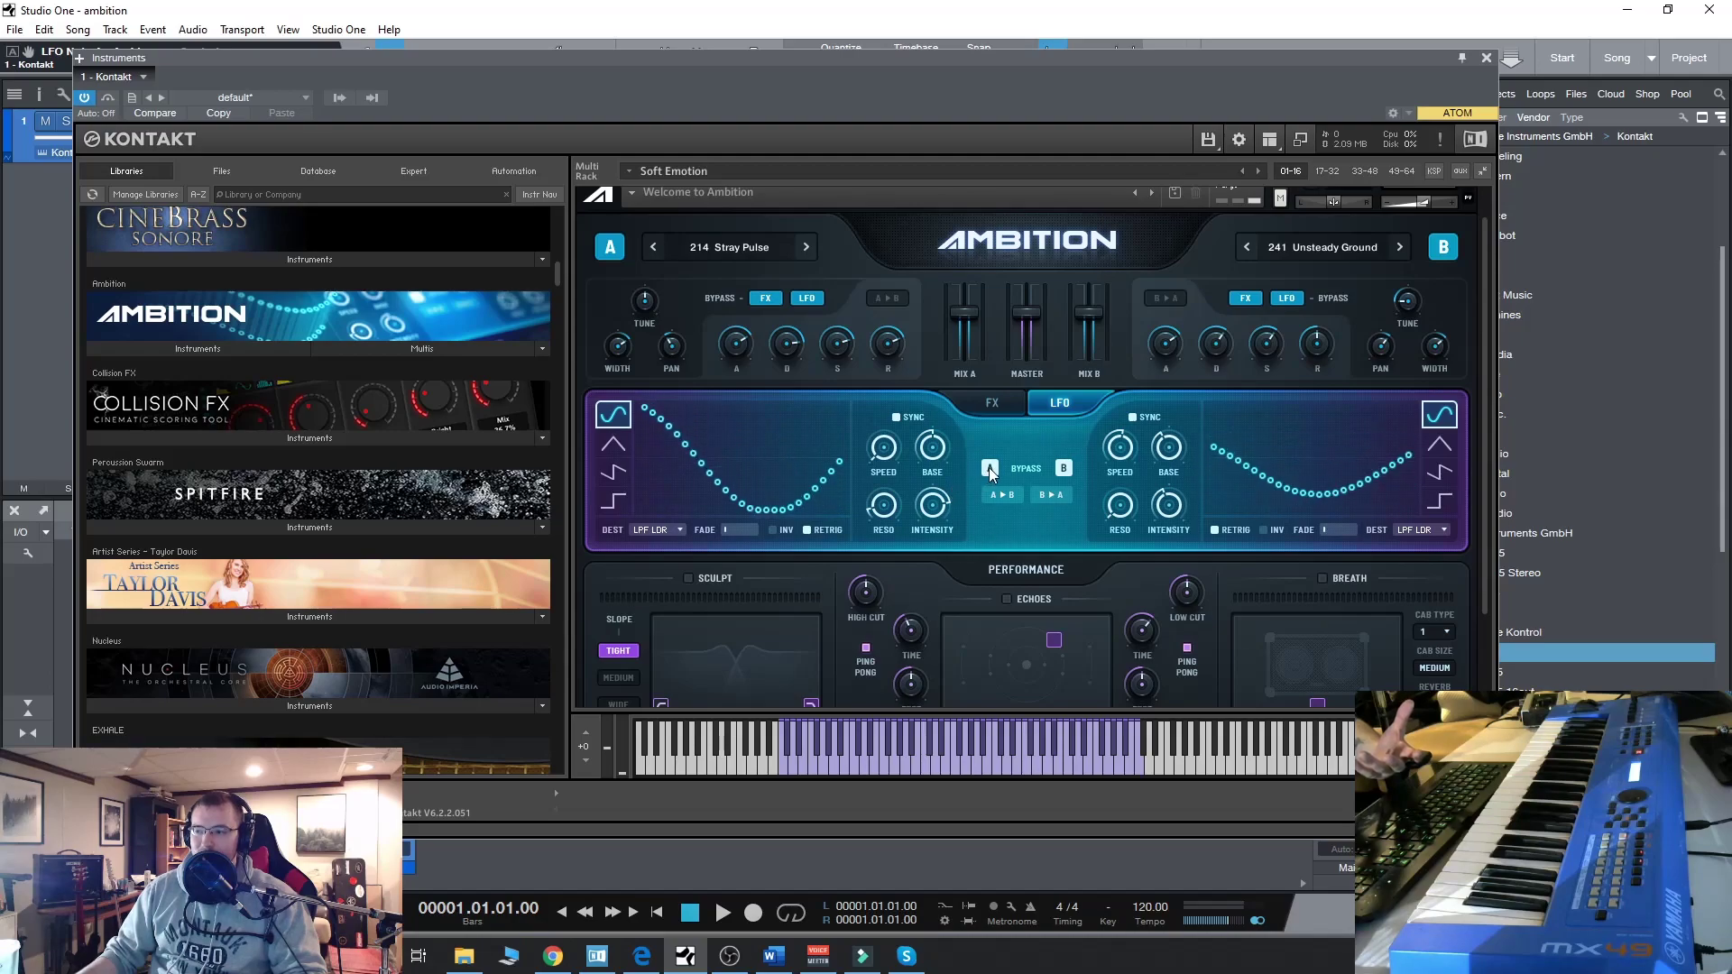
Step: Bypass both layers' LFOs and switch them back on
{"action": "left_click", "coordinate": [989, 468]}
{"action": "left_click", "coordinate": [1063, 468]}
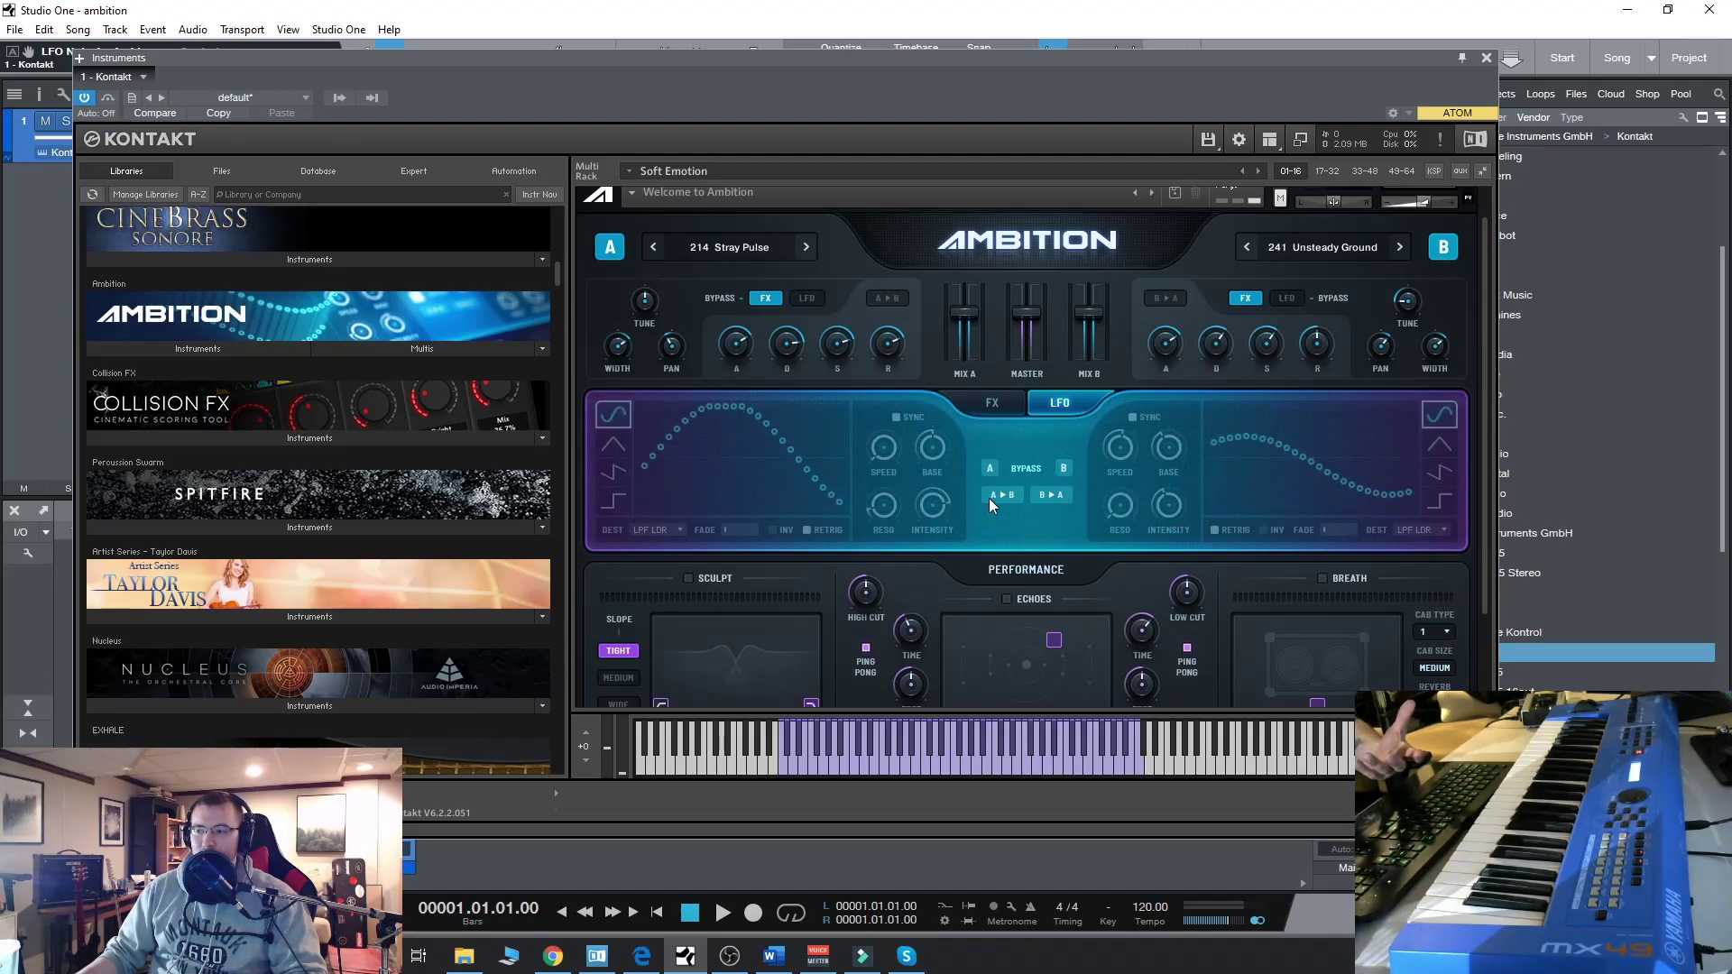
{"action": "left_click", "coordinate": [991, 468]}
{"action": "left_click", "coordinate": [1065, 469]}
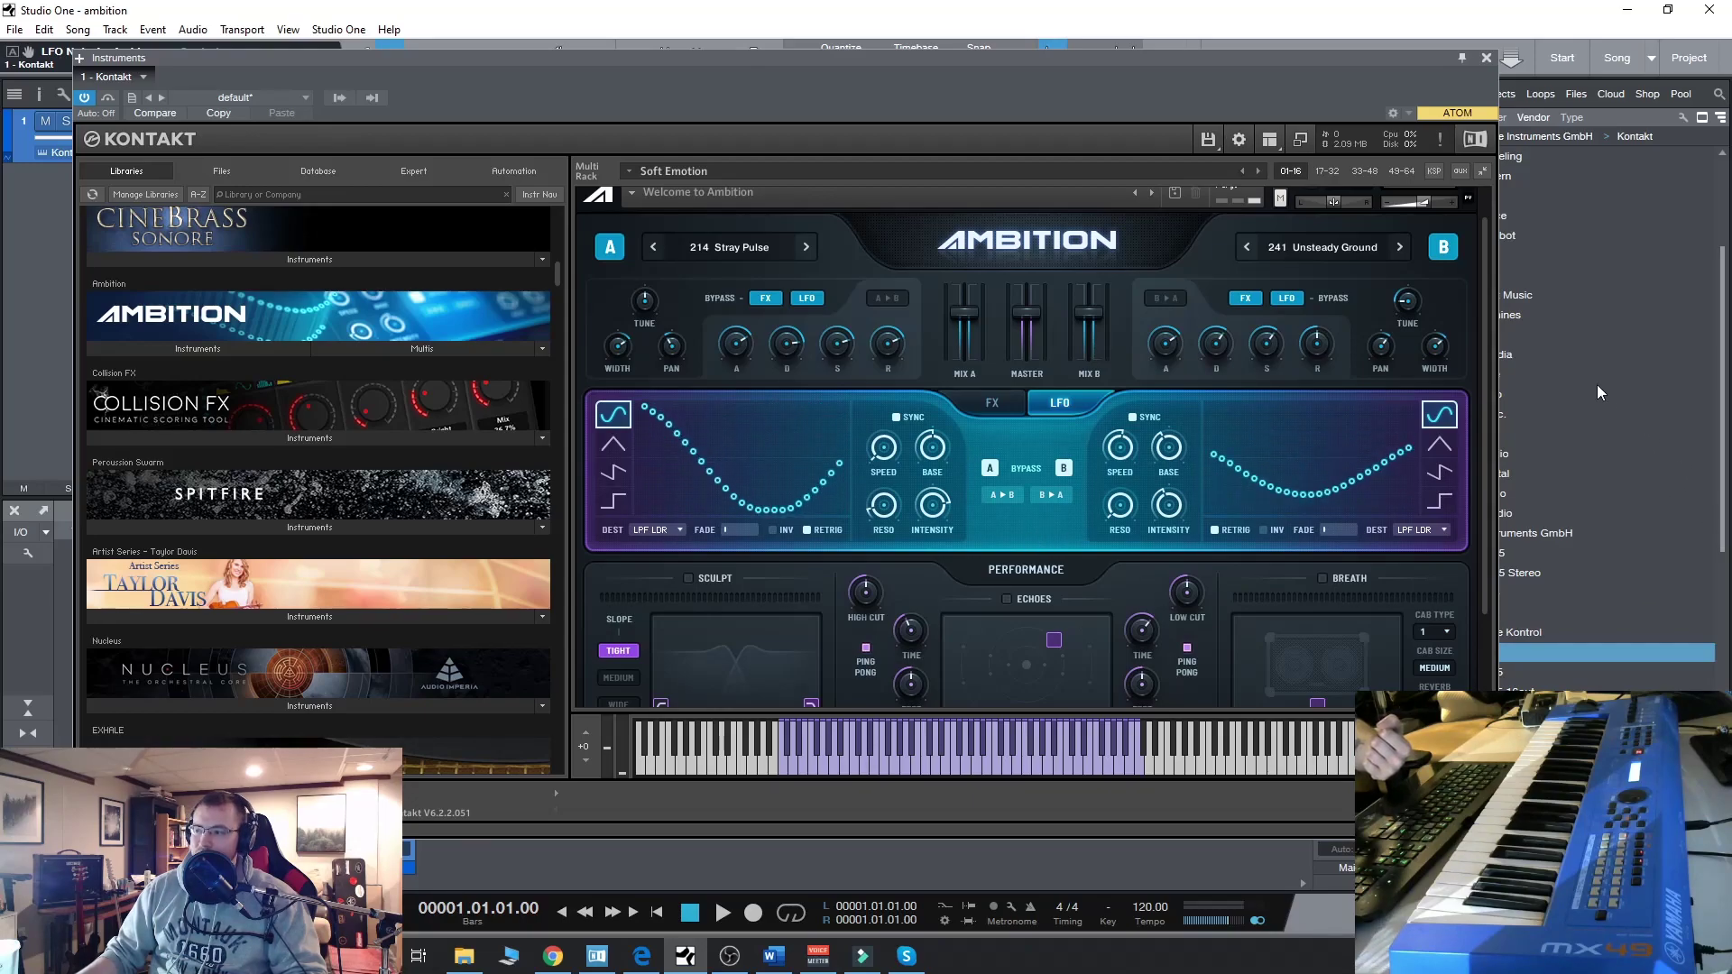
Step: Turn on the Sculpt performance effect with the Wide slope and sweep its low-pass handle across the pad
{"action": "left_click_drag", "start_coordinate": [1487, 351], "coordinate": [1490, 446]}
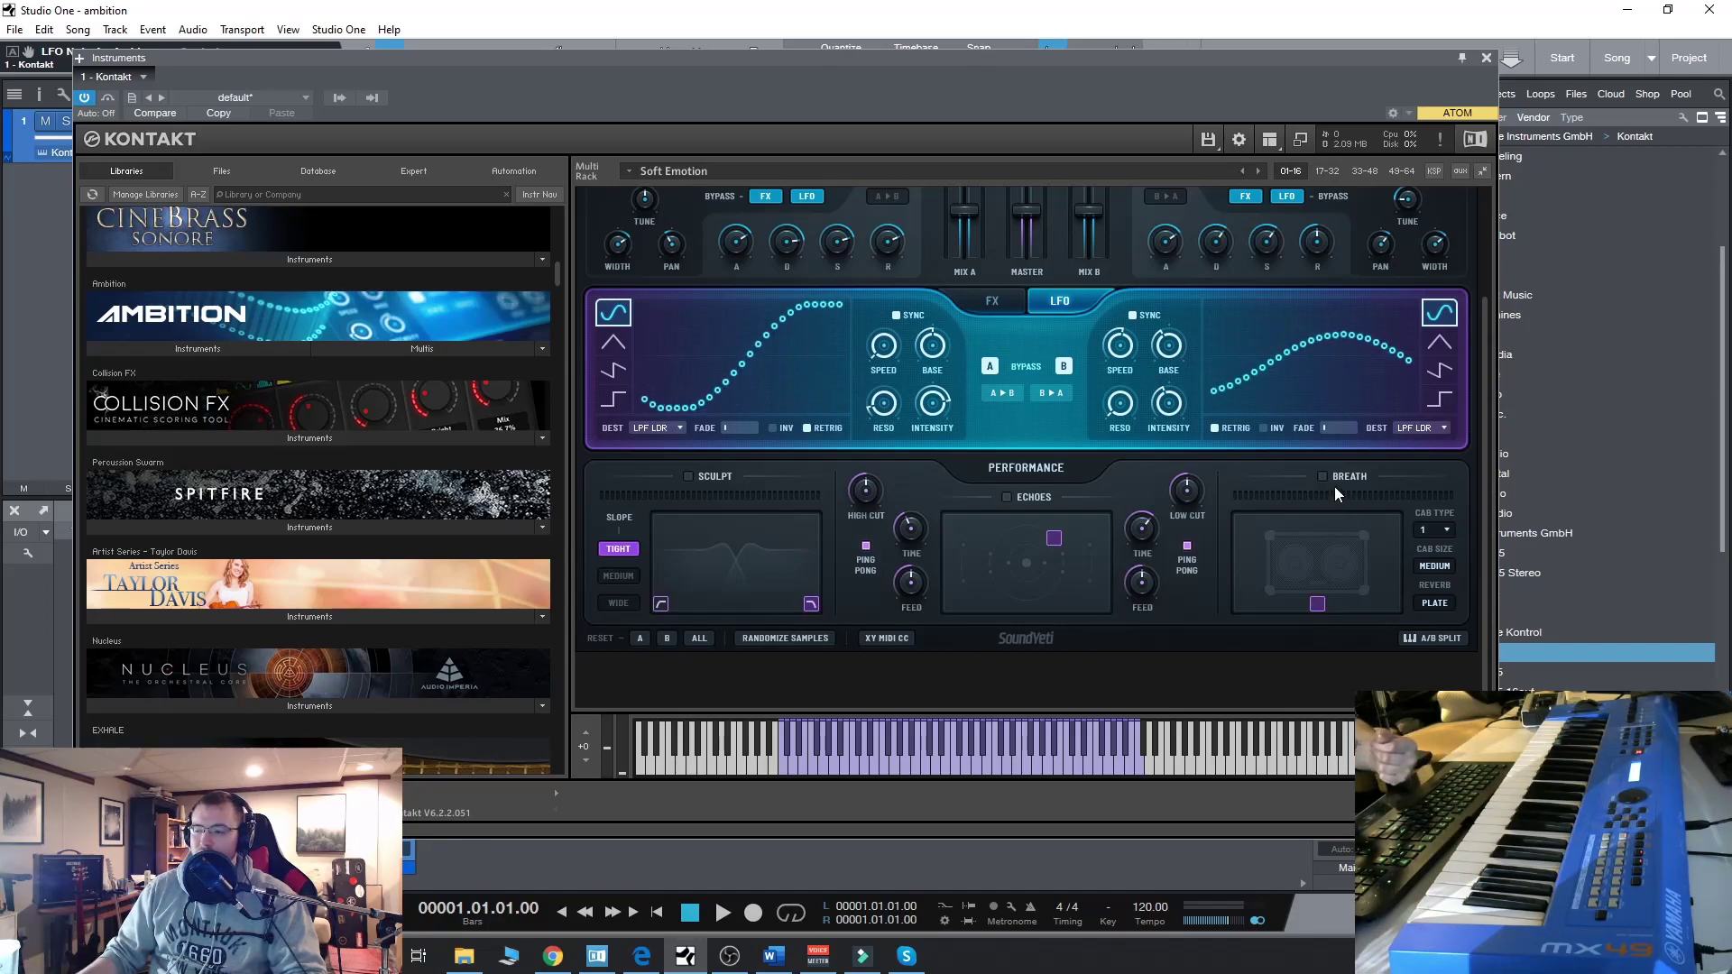
{"action": "left_click", "coordinate": [689, 475]}
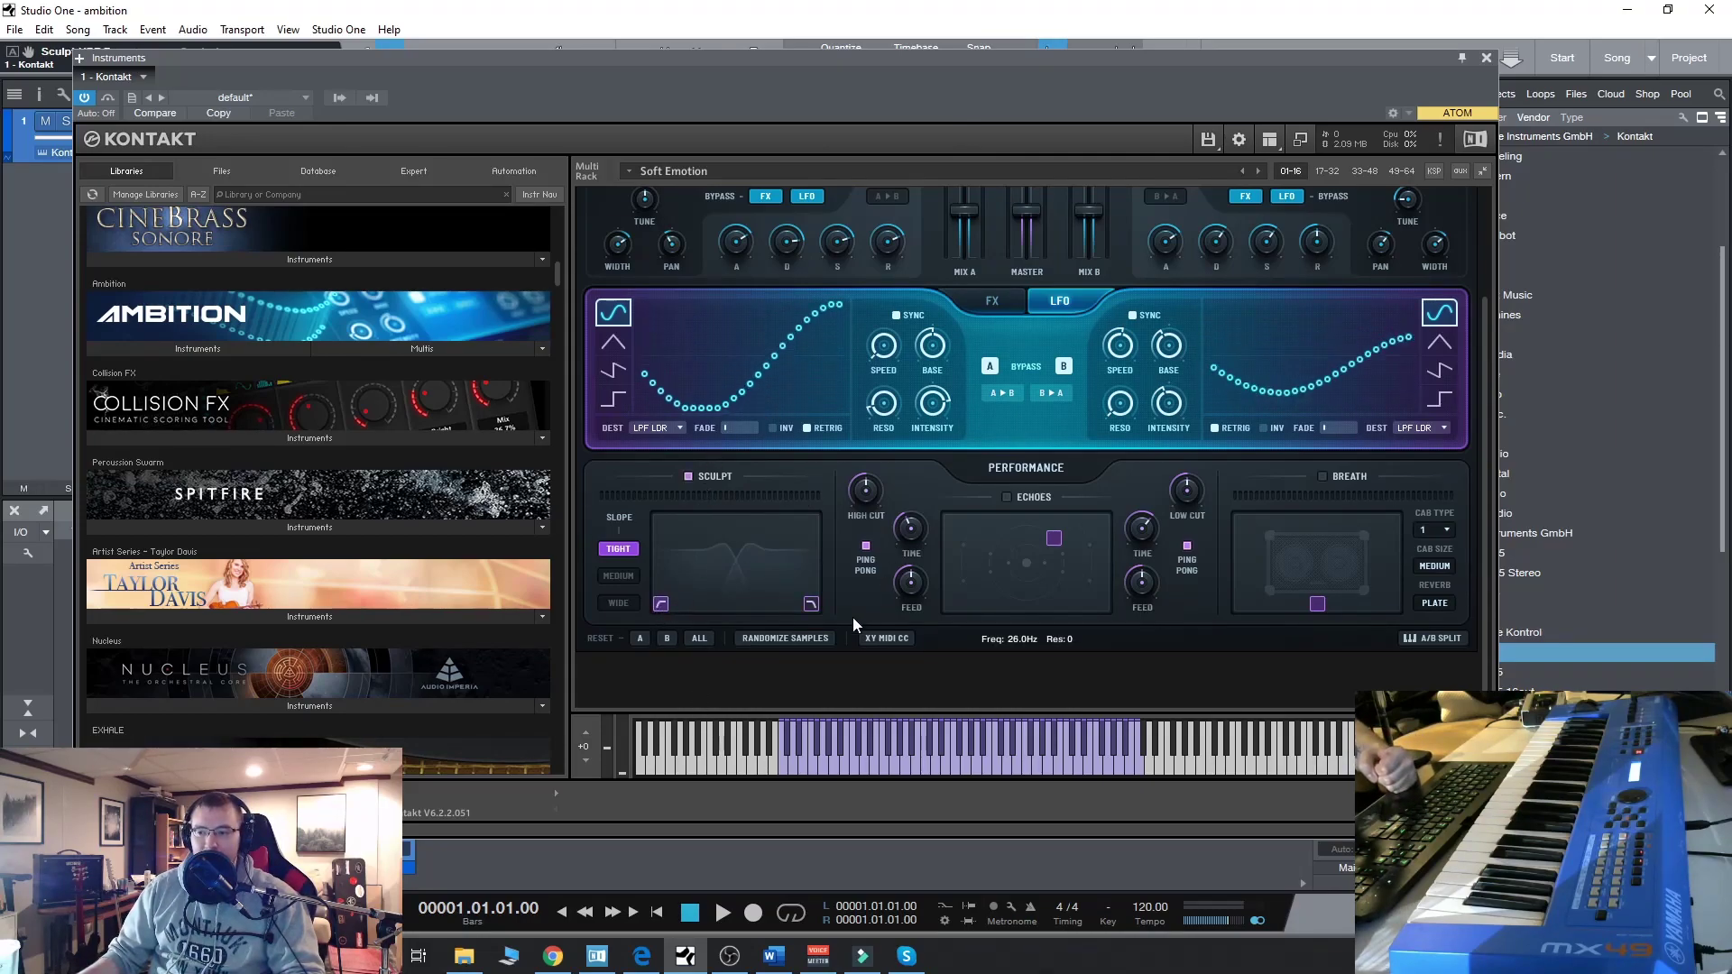
{"action": "mouse_move", "coordinate": [812, 607]}
{"action": "left_mouse_down"}
{"action": "mouse_move", "coordinate": [749, 621]}
{"action": "mouse_move", "coordinate": [827, 617]}
{"action": "mouse_move", "coordinate": [793, 619]}
{"action": "mouse_move", "coordinate": [794, 562]}
{"action": "mouse_move", "coordinate": [787, 625]}
{"action": "mouse_move", "coordinate": [838, 628]}
{"action": "left_mouse_up"}
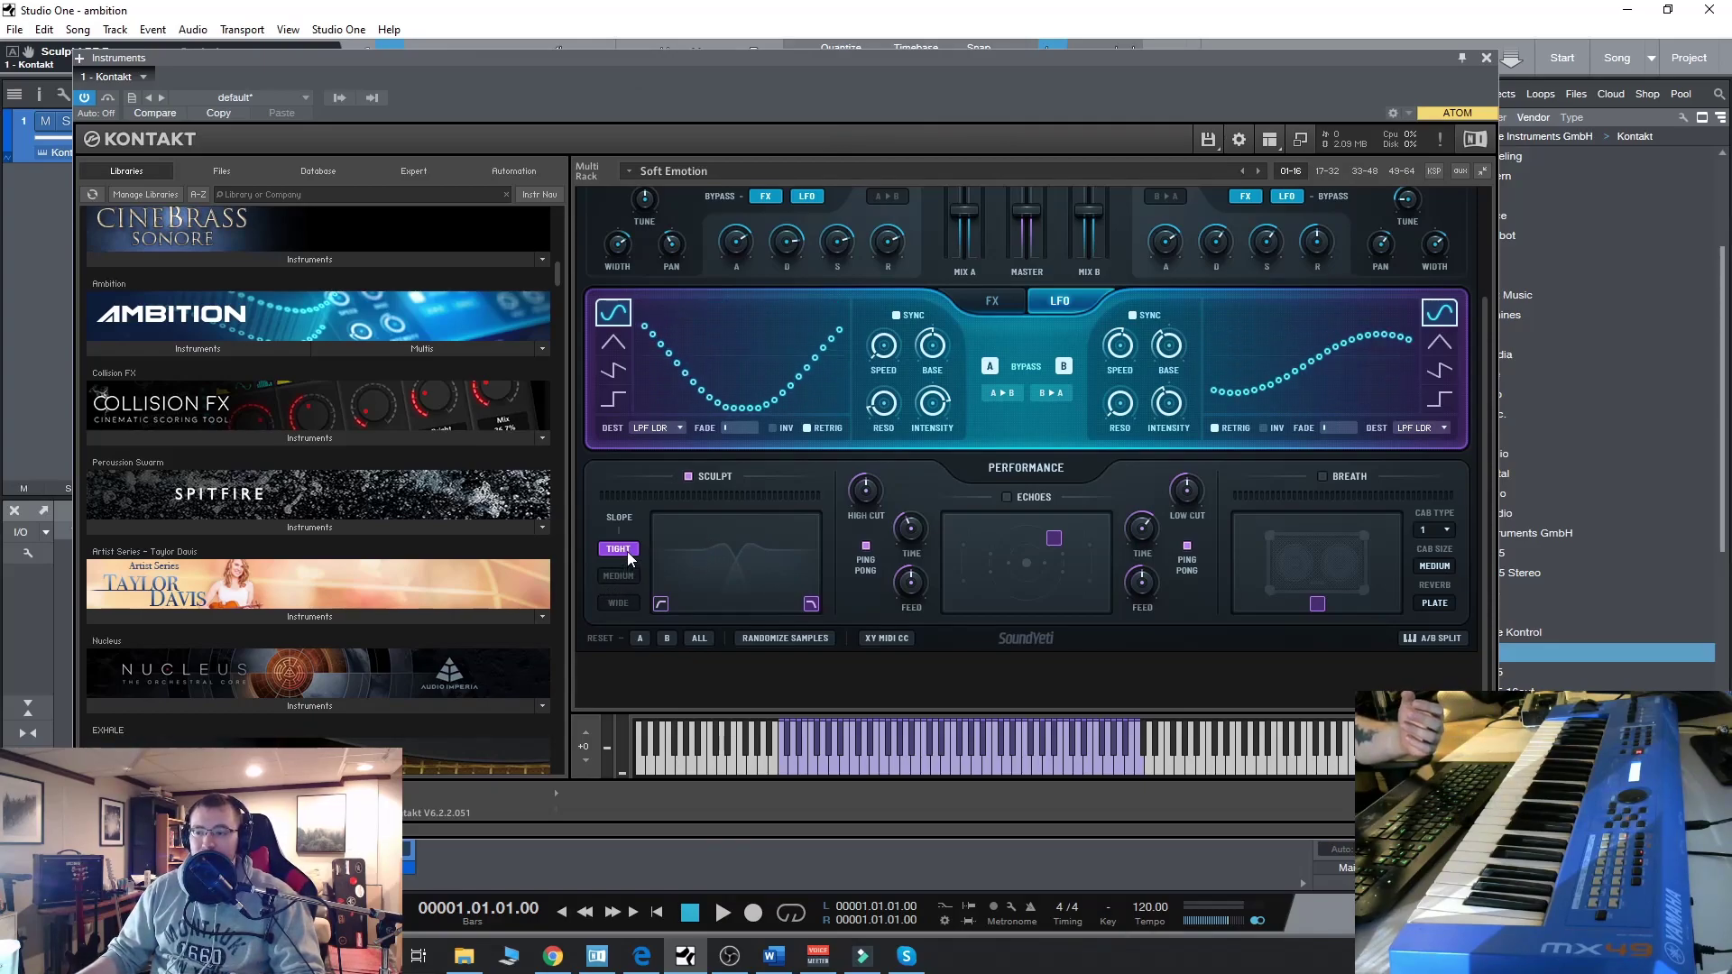
{"action": "left_click", "coordinate": [619, 603]}
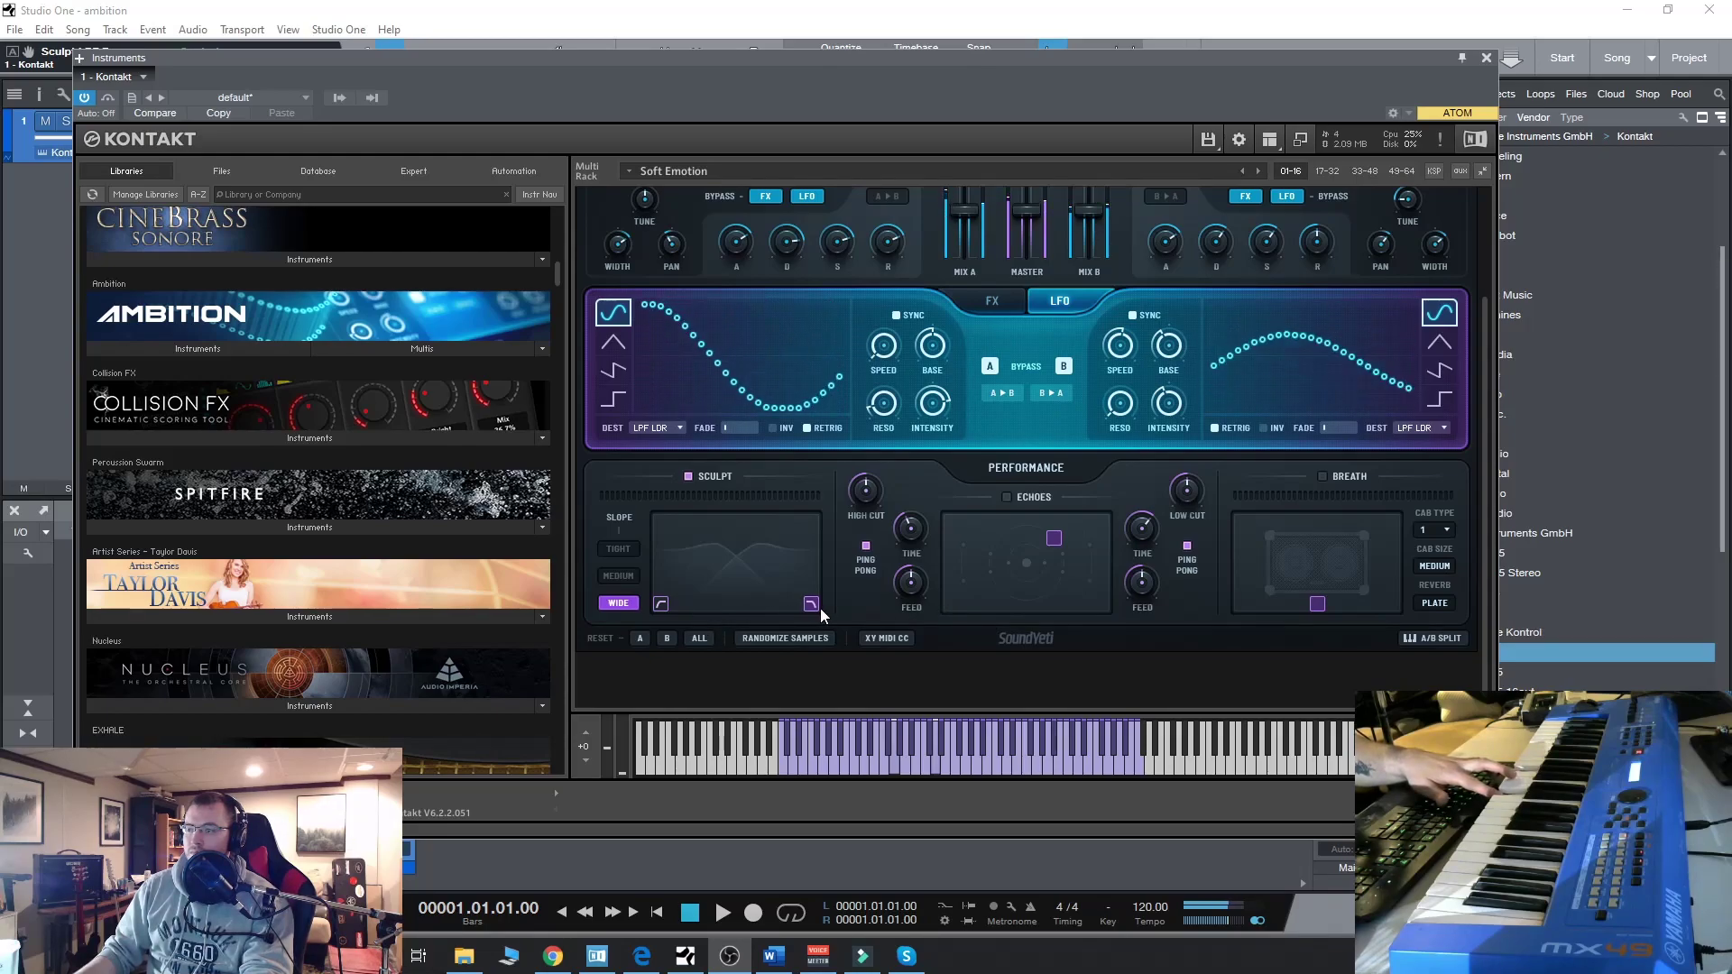
{"action": "mouse_move", "coordinate": [816, 607]}
{"action": "left_mouse_down"}
{"action": "mouse_move", "coordinate": [729, 619]}
{"action": "mouse_move", "coordinate": [726, 591]}
{"action": "mouse_move", "coordinate": [757, 561]}
{"action": "mouse_move", "coordinate": [745, 550]}
{"action": "mouse_move", "coordinate": [696, 612]}
{"action": "mouse_move", "coordinate": [818, 617]}
{"action": "mouse_move", "coordinate": [696, 604]}
{"action": "left_mouse_up"}
Step: Enable XY MIDI CC control and sweep both Sculpt filter handles across the pad
{"action": "left_click", "coordinate": [884, 639]}
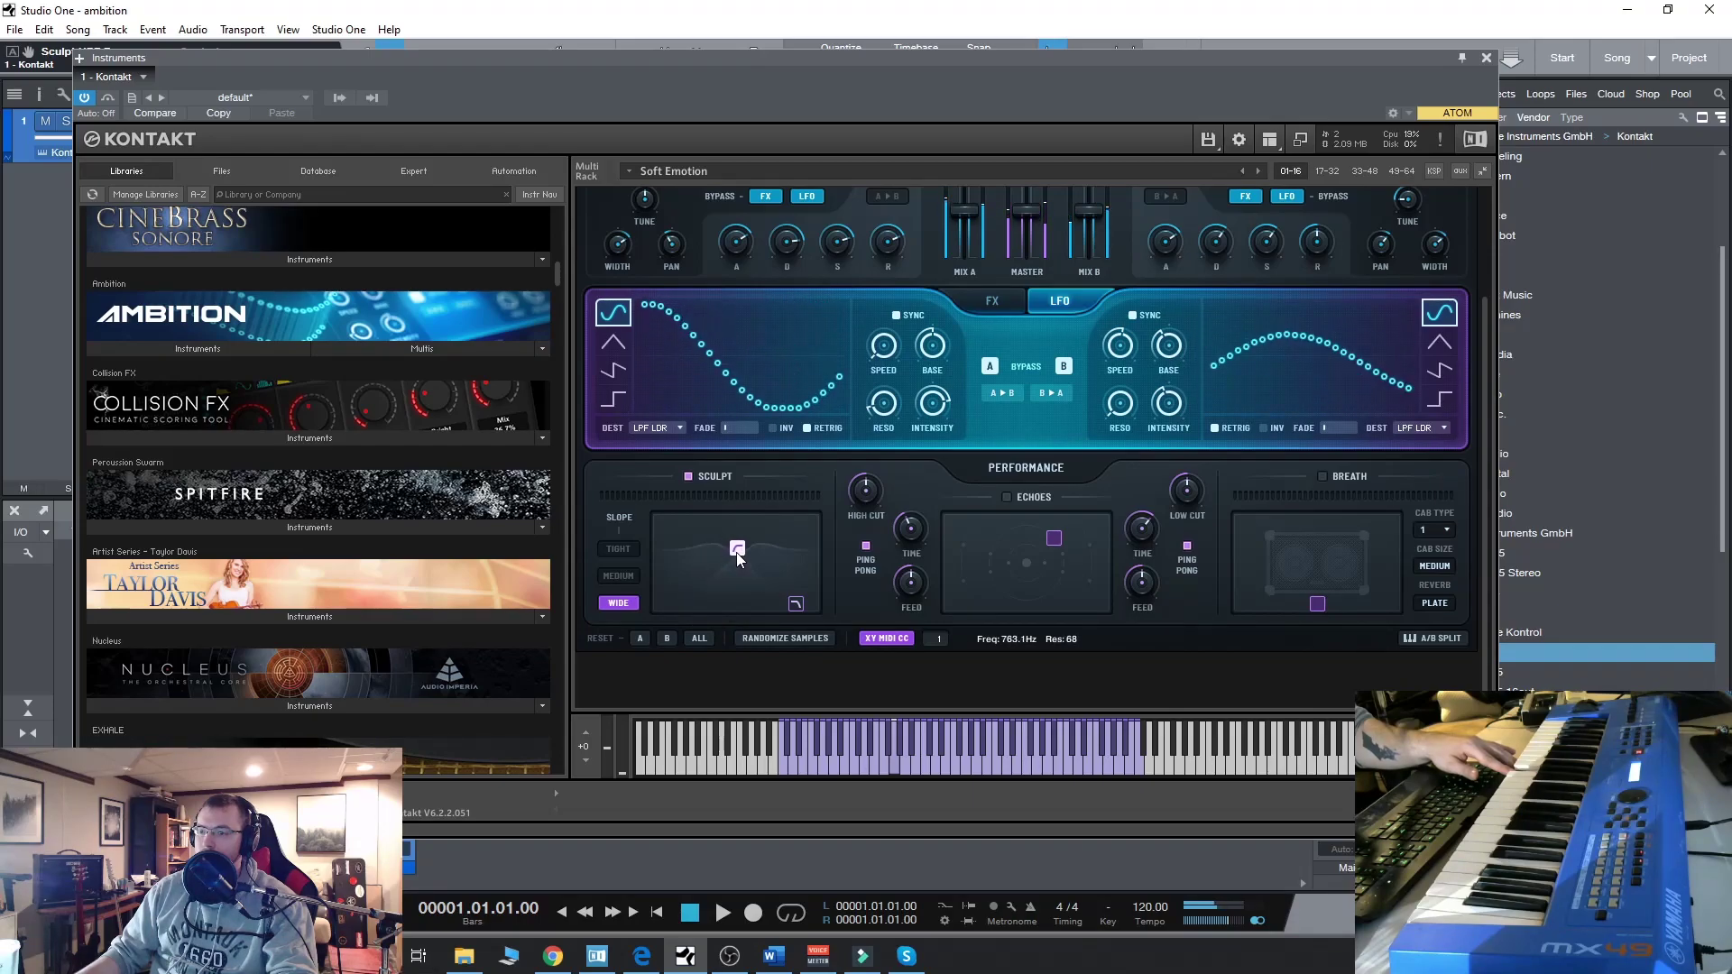
{"action": "left_click_drag", "start_coordinate": [738, 552], "coordinate": [713, 597]}
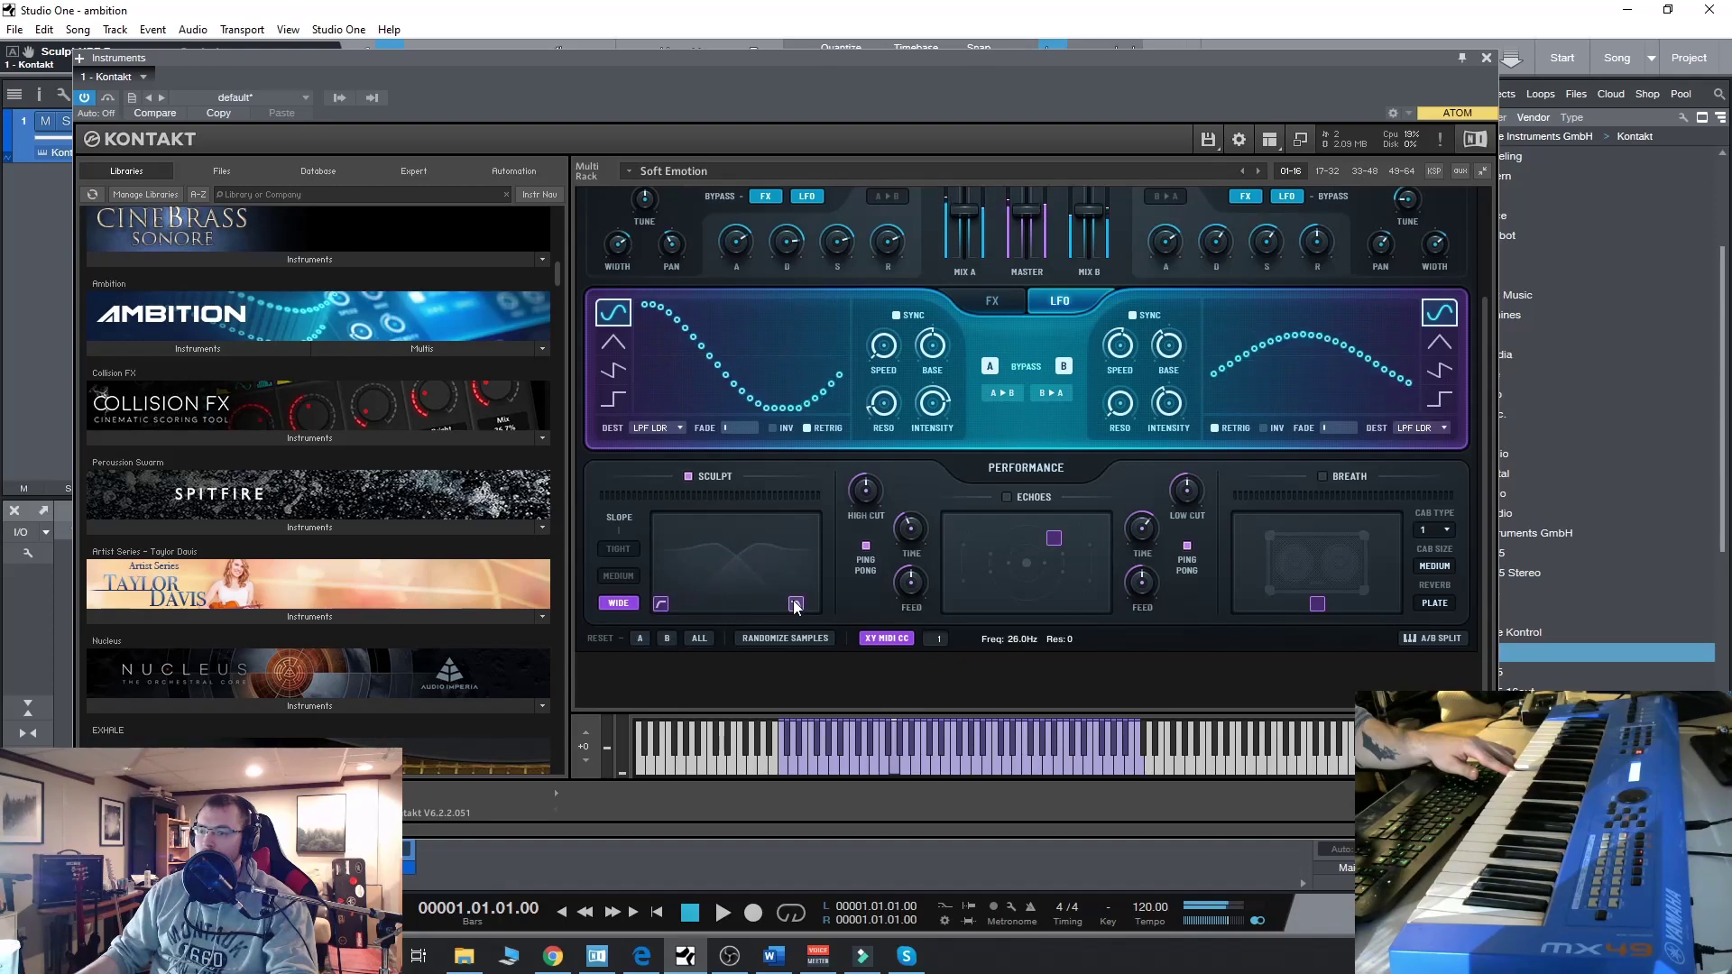
{"action": "left_click_drag", "start_coordinate": [779, 610], "coordinate": [715, 636]}
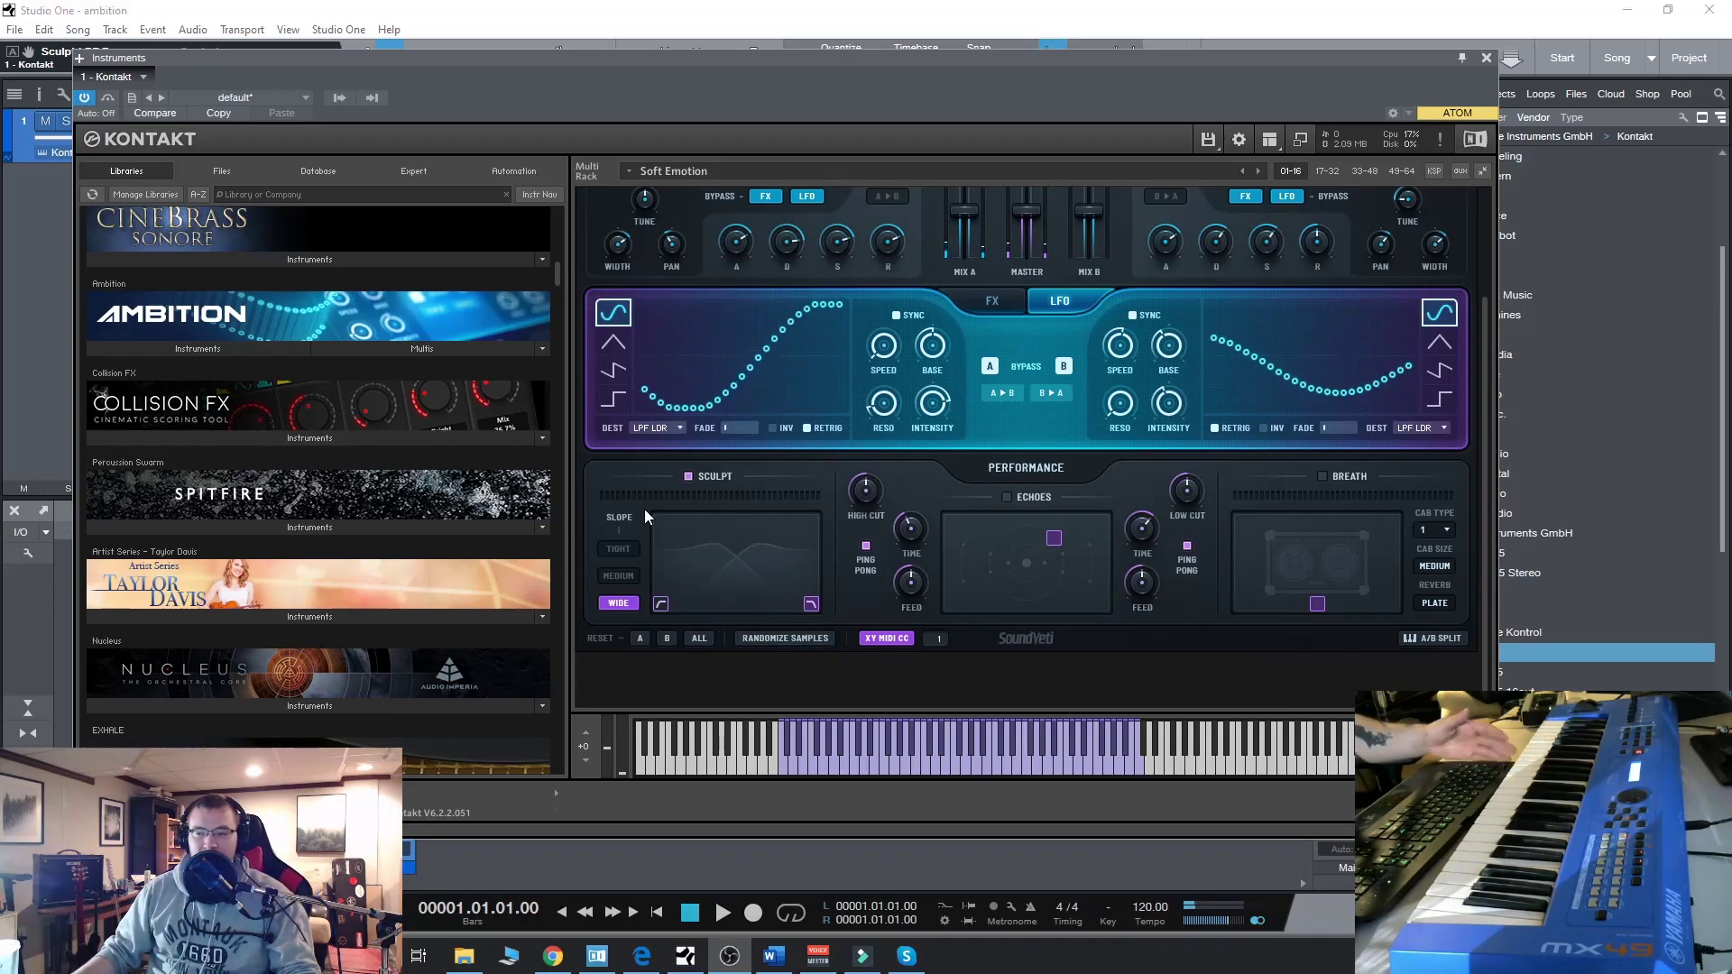
Step: Switch Sculpt off and on again, and turn on the Echoes performance effect
{"action": "left_click", "coordinate": [688, 478]}
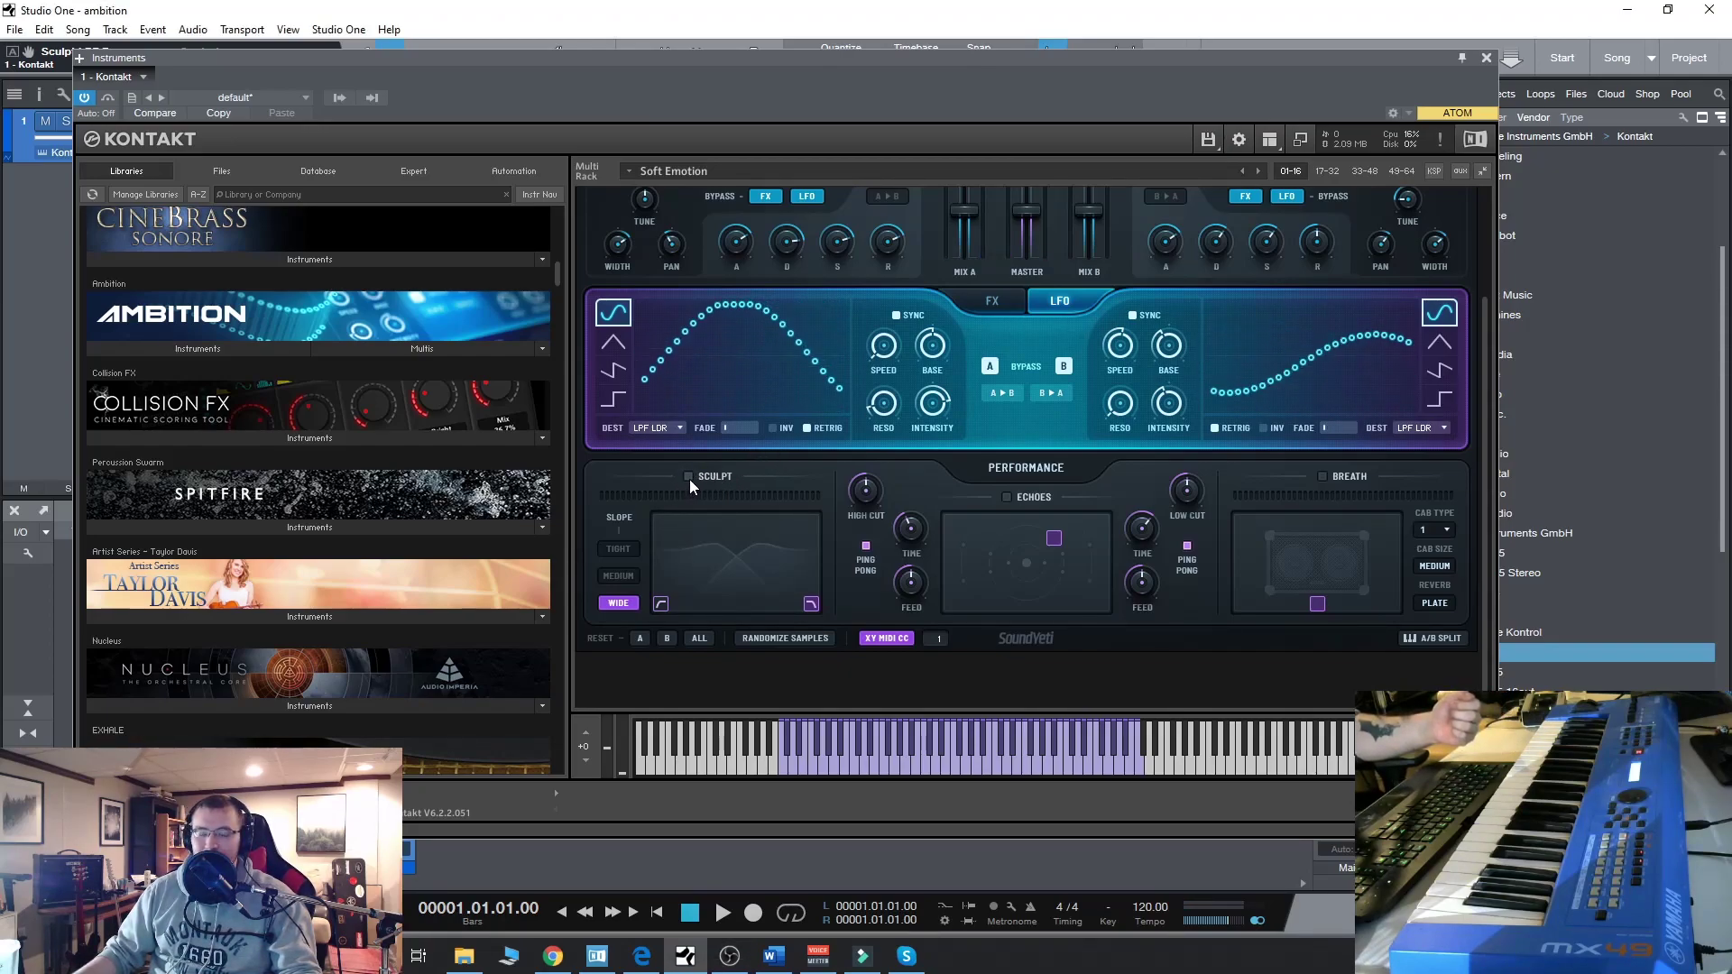
{"action": "left_click", "coordinate": [688, 477]}
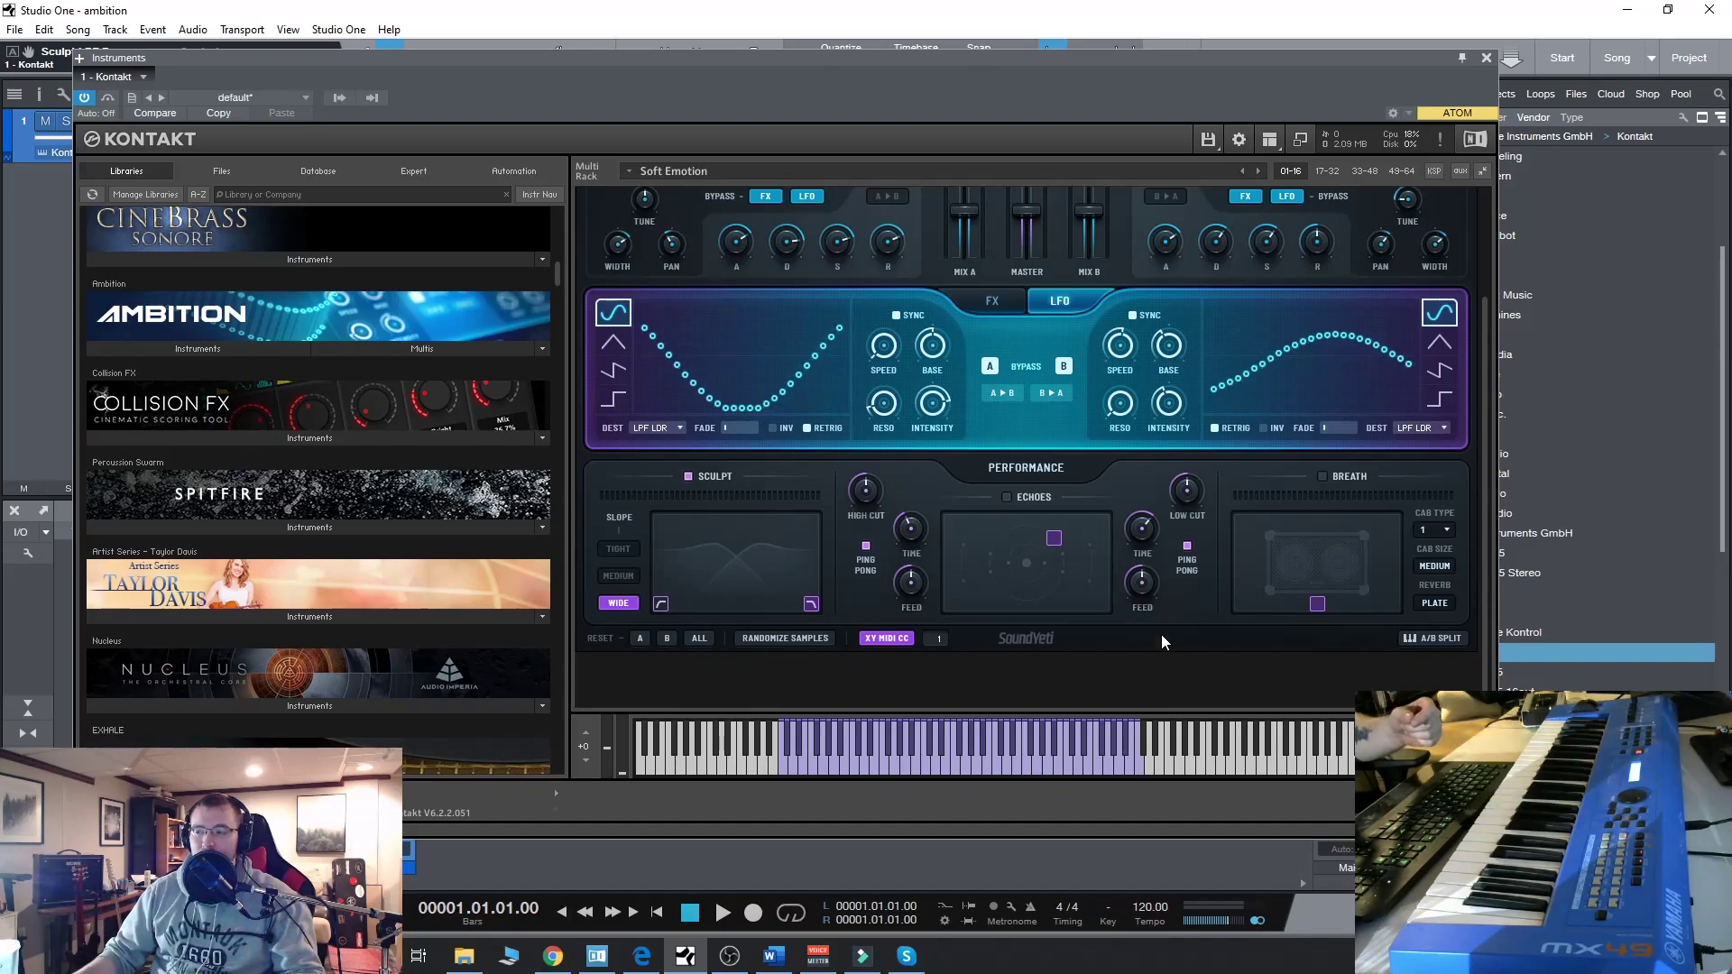
{"action": "left_click", "coordinate": [1013, 496]}
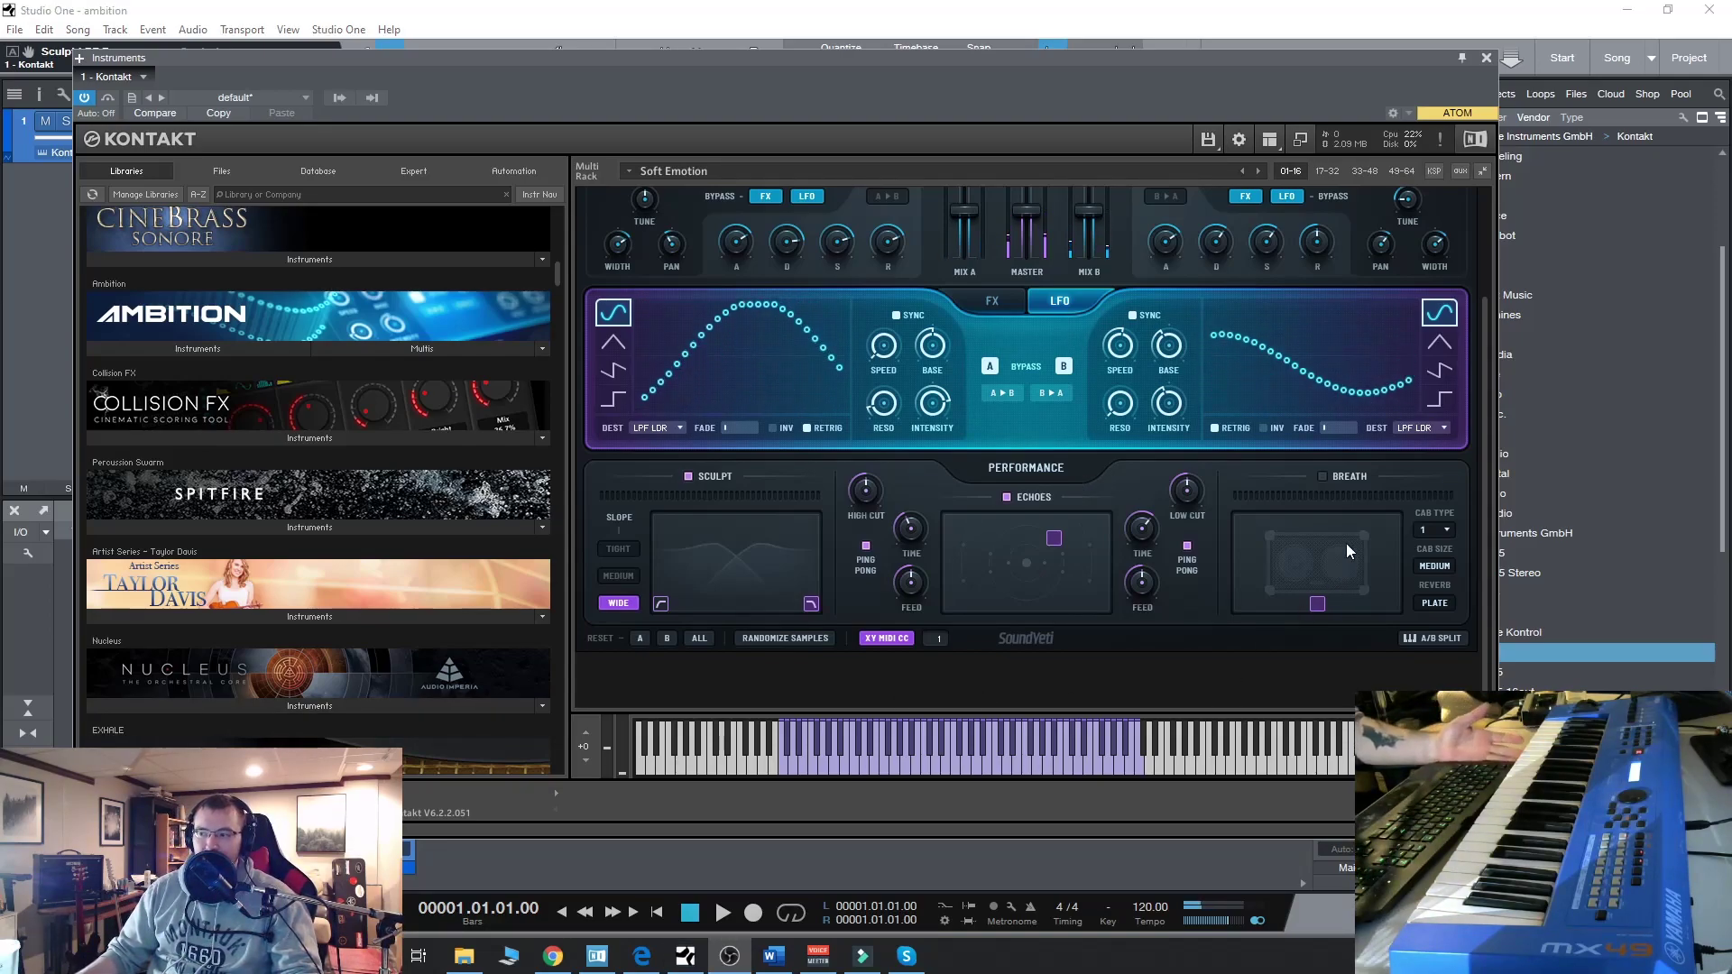
Step: Turn on the Breath performance effect with cab type 7, UK 70s (On Axis), and switch it off and on again to compare
{"action": "left_click", "coordinate": [1323, 478]}
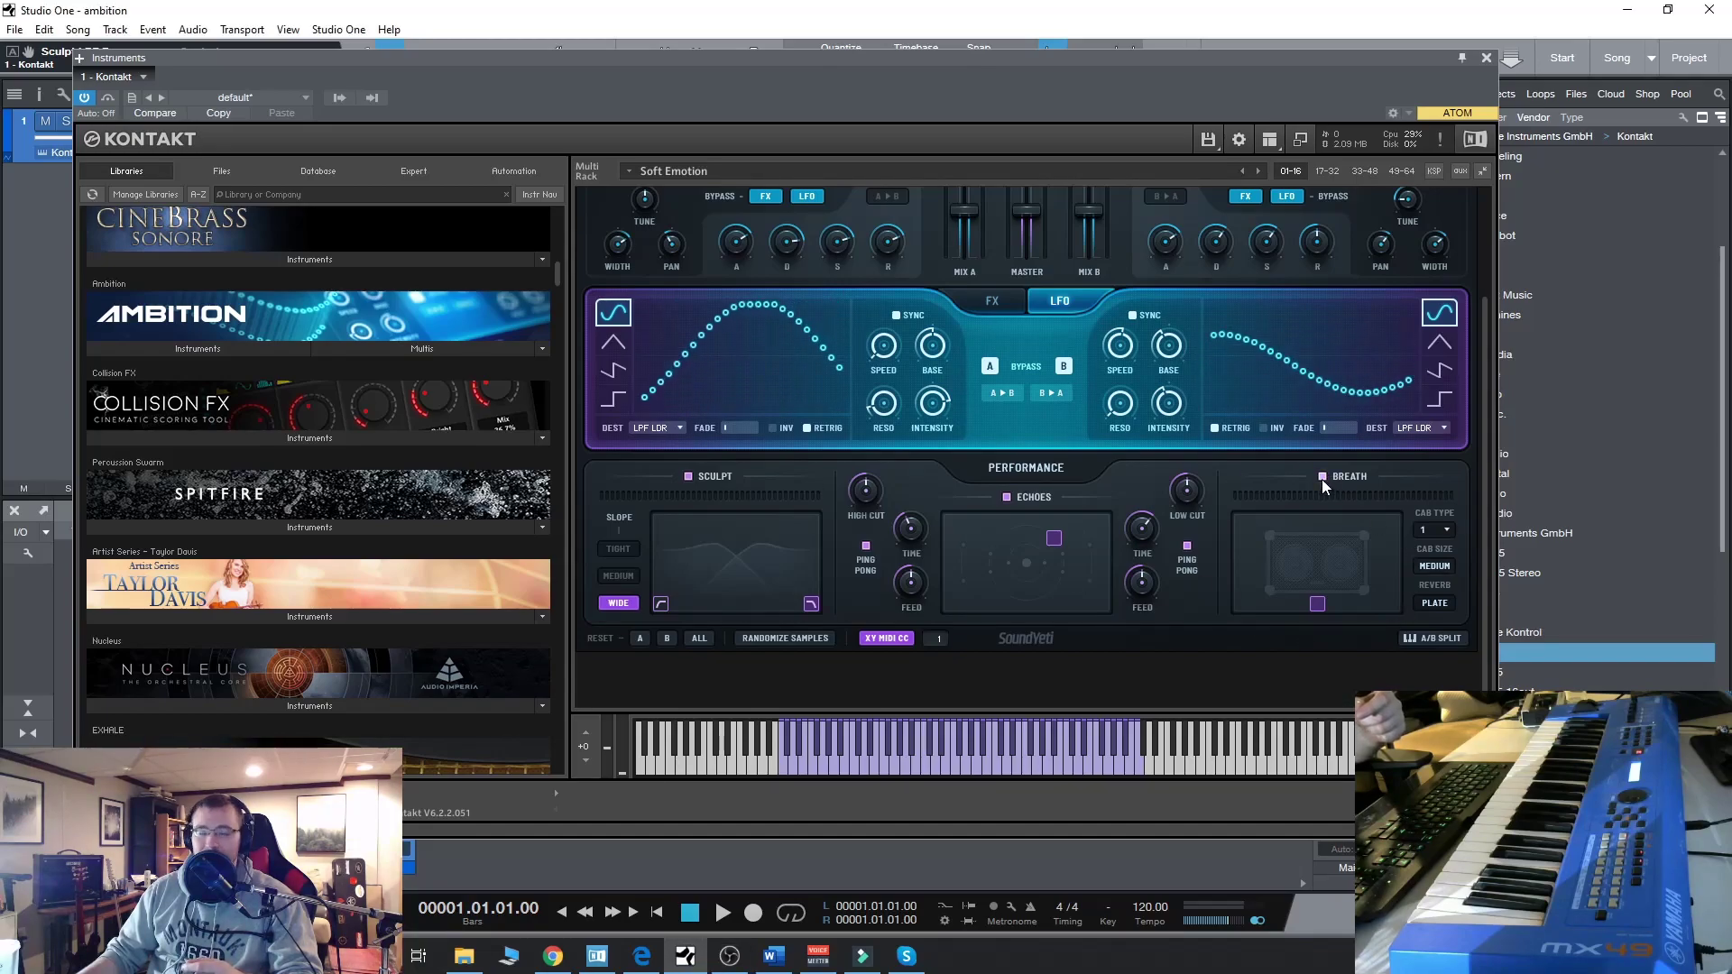
{"action": "left_click", "coordinate": [1447, 529]}
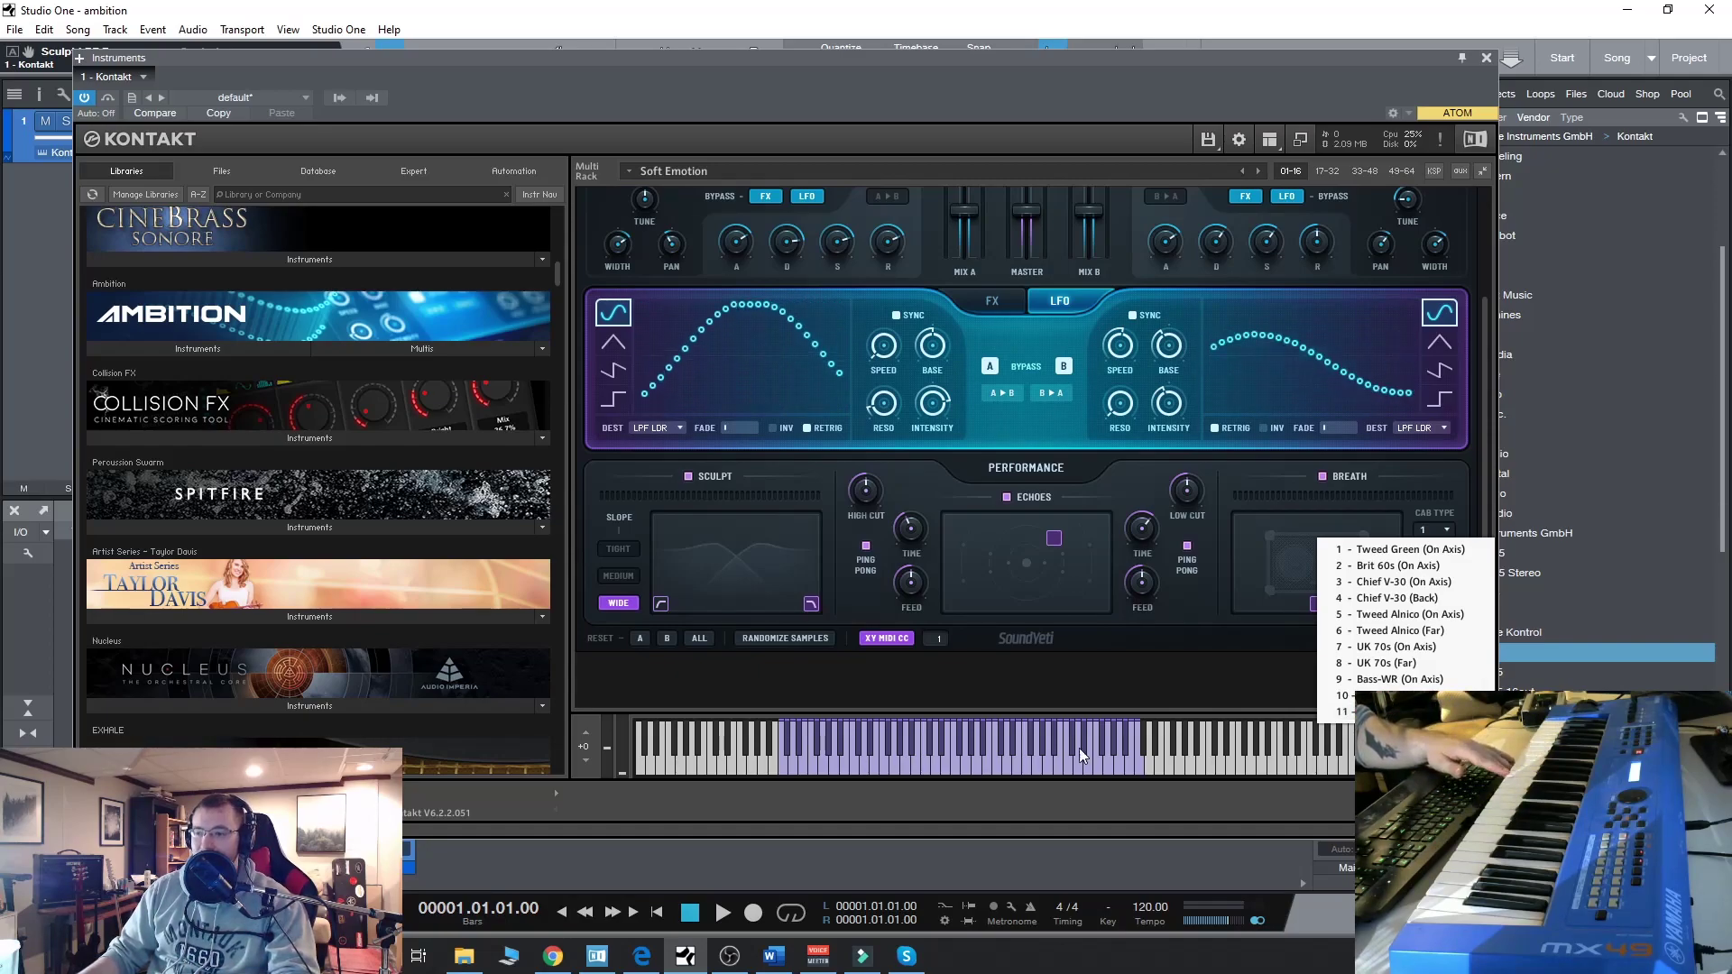
{"action": "left_click", "coordinate": [1430, 648]}
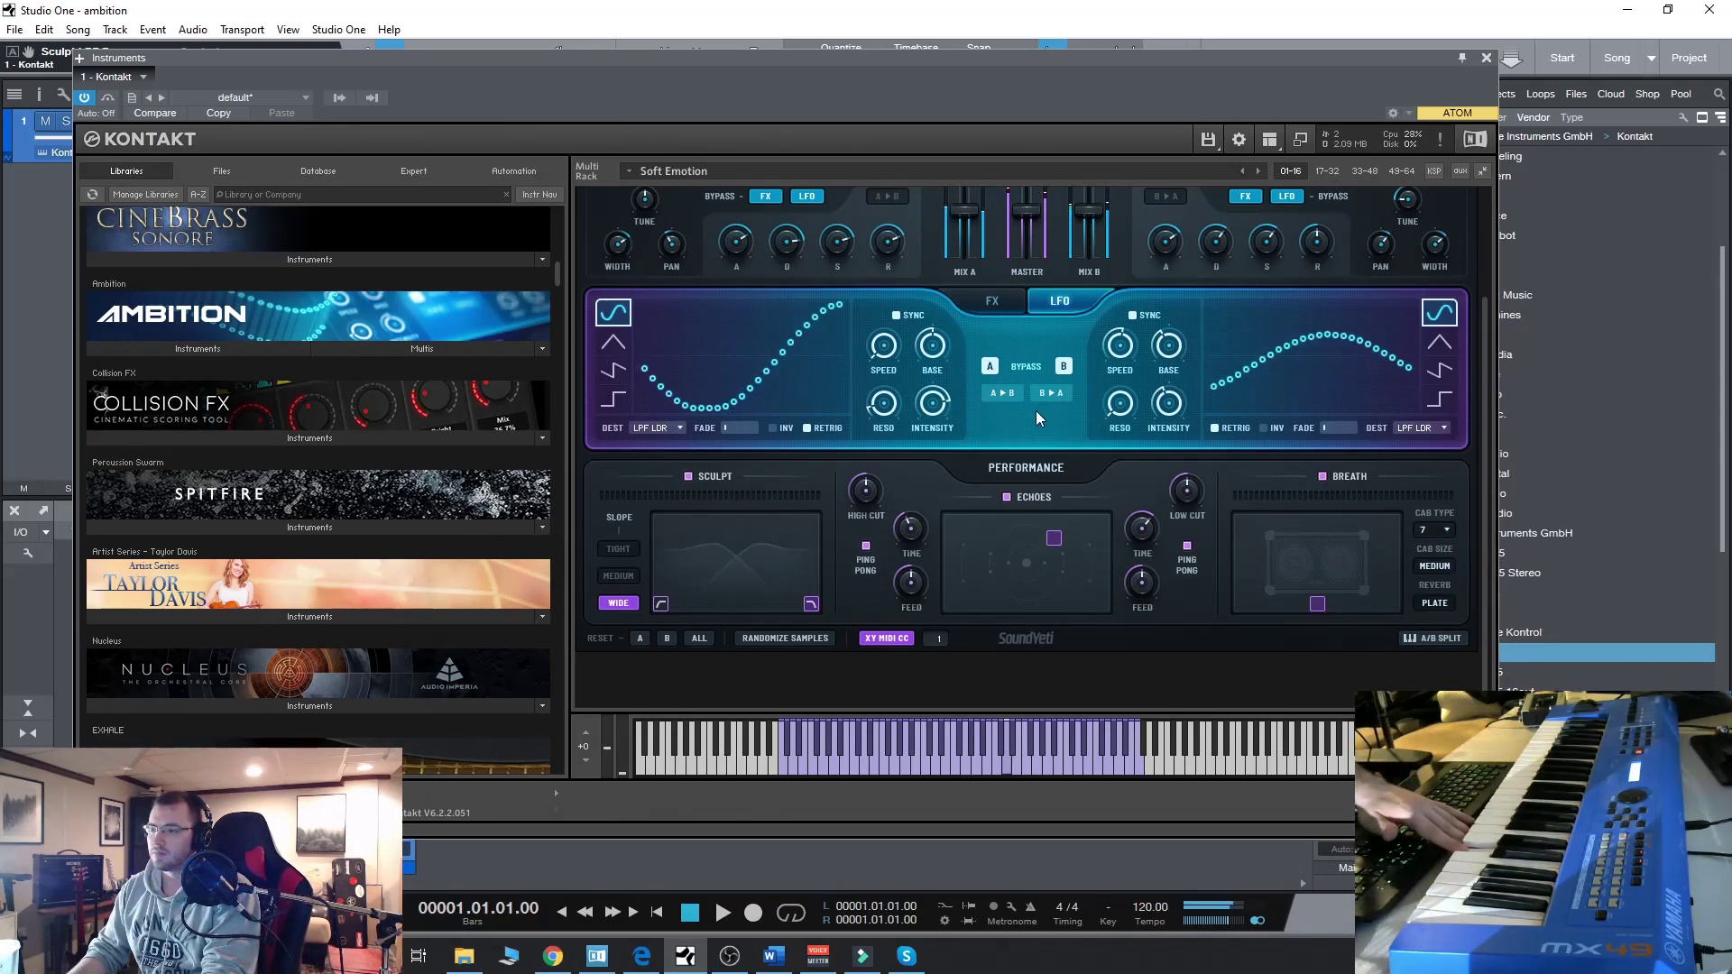
{"action": "left_click", "coordinate": [1323, 478]}
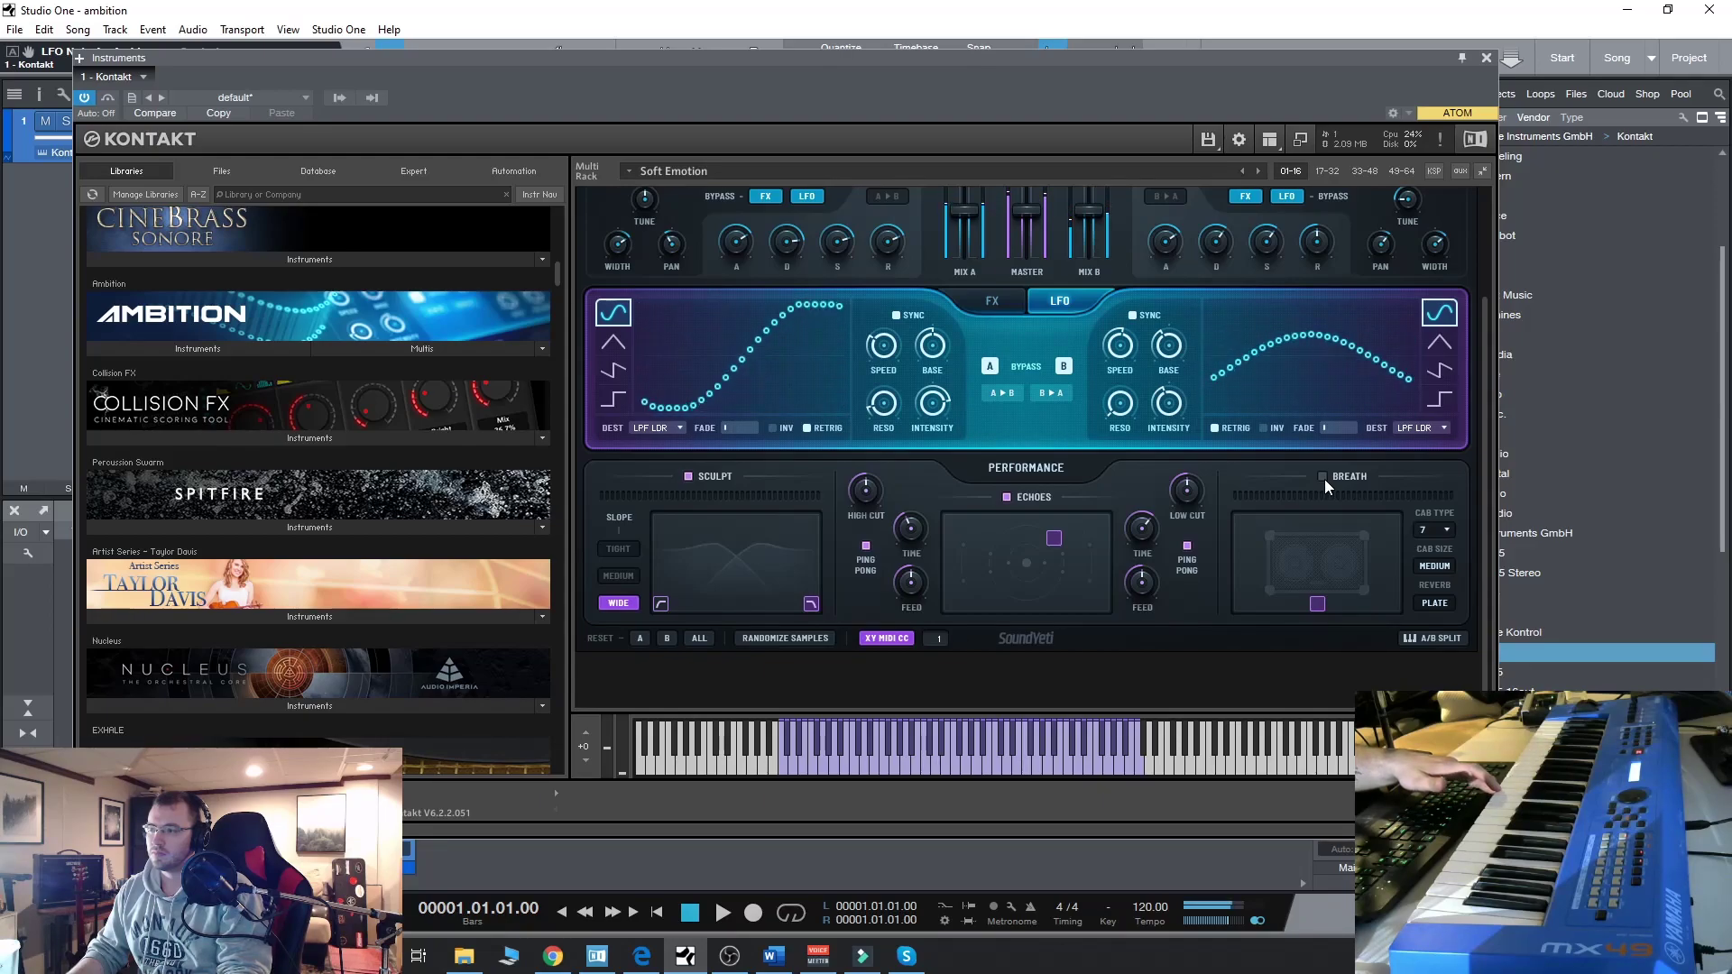
{"action": "left_click", "coordinate": [1322, 477]}
Step: Set Breath to cab type 10, cab size Large and reverb Hall, and sweep its handle along the tone axis
{"action": "left_click", "coordinate": [1434, 530]}
{"action": "left_click", "coordinate": [1363, 696]}
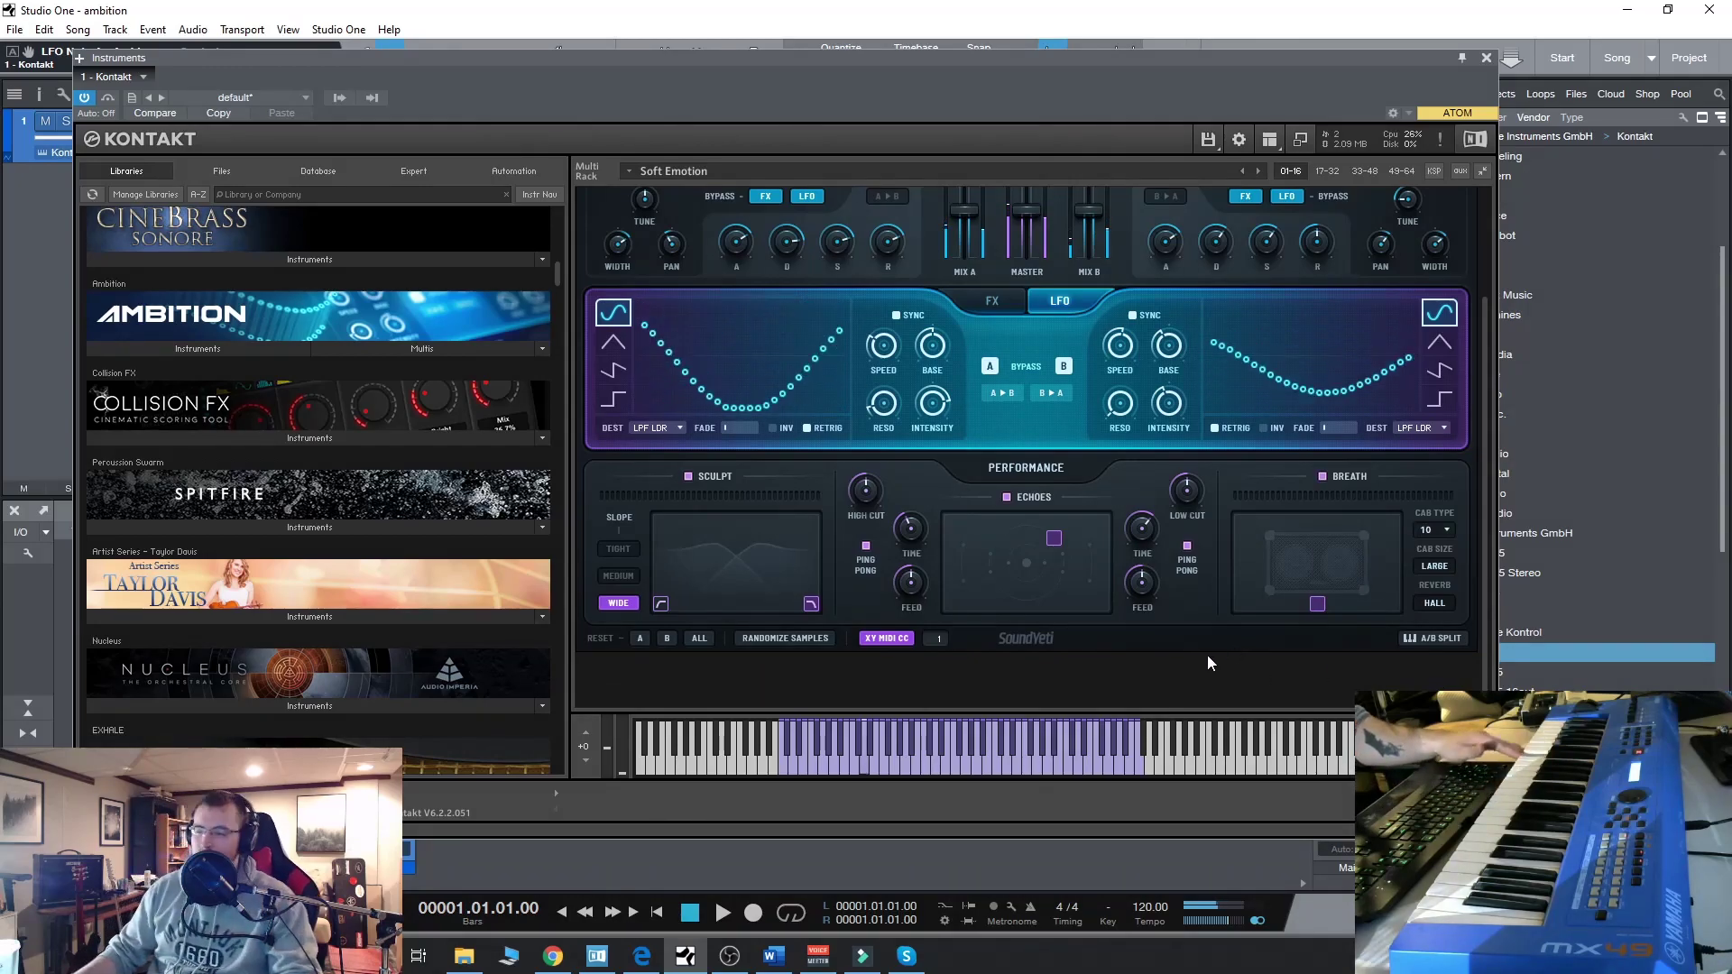
{"action": "left_click_drag", "start_coordinate": [1315, 605], "coordinate": [1279, 616]}
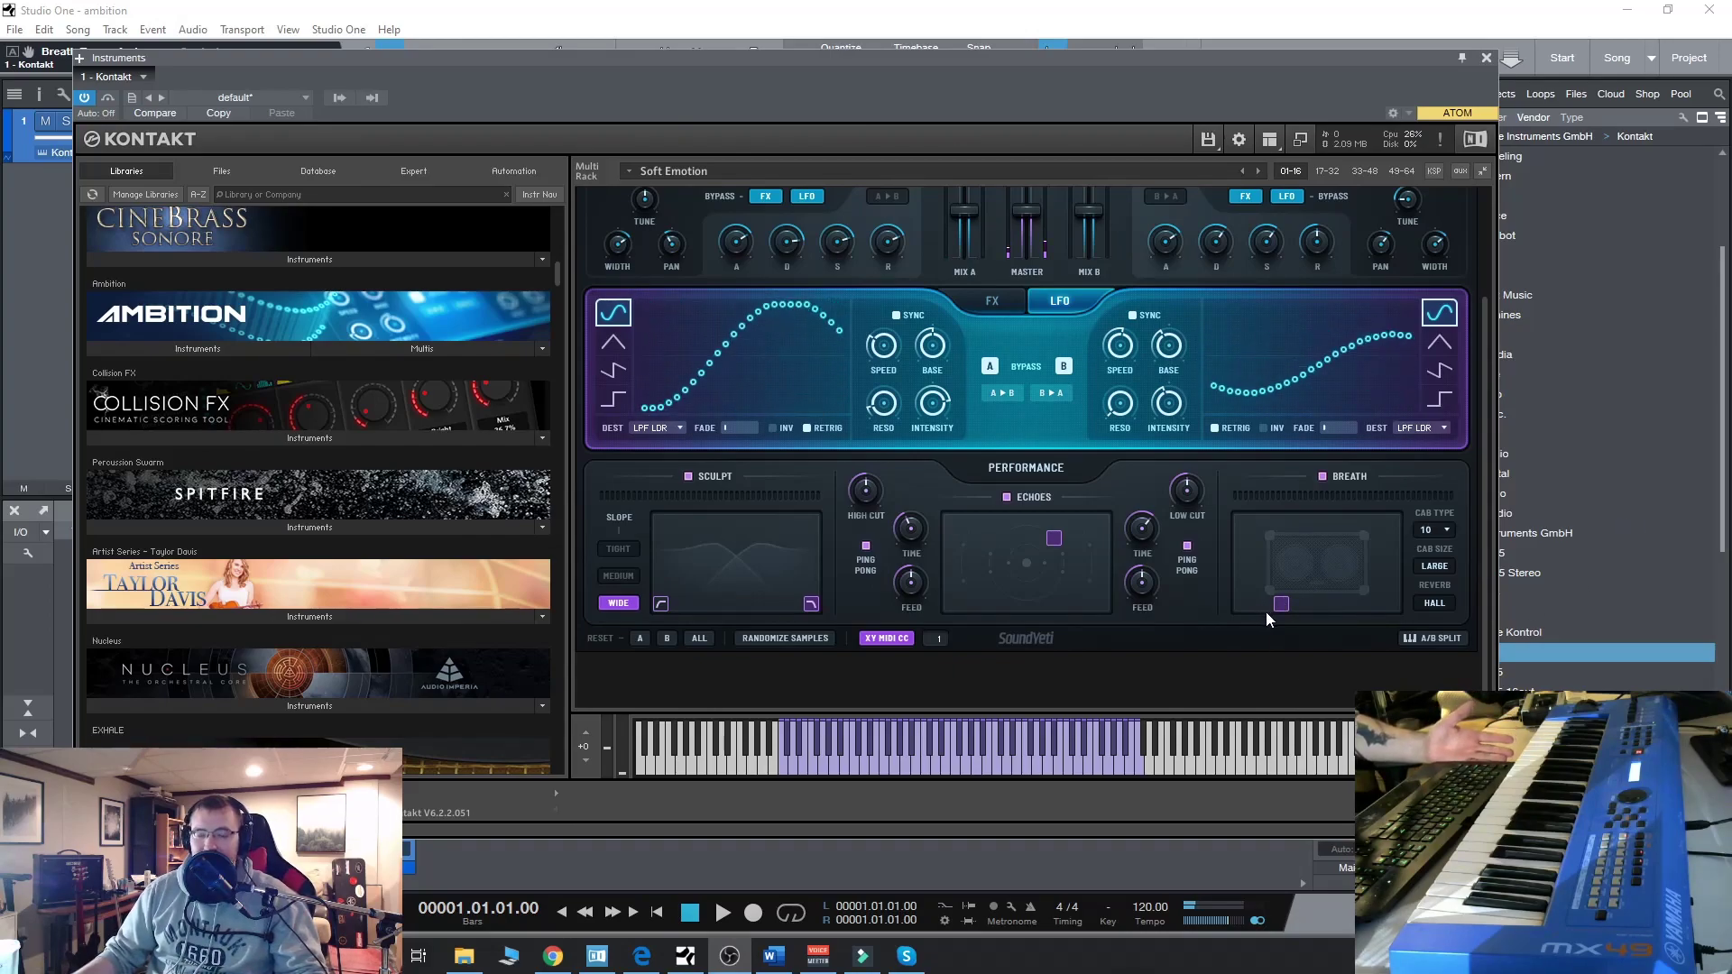
{"action": "left_click_drag", "start_coordinate": [1282, 604], "coordinate": [1290, 604]}
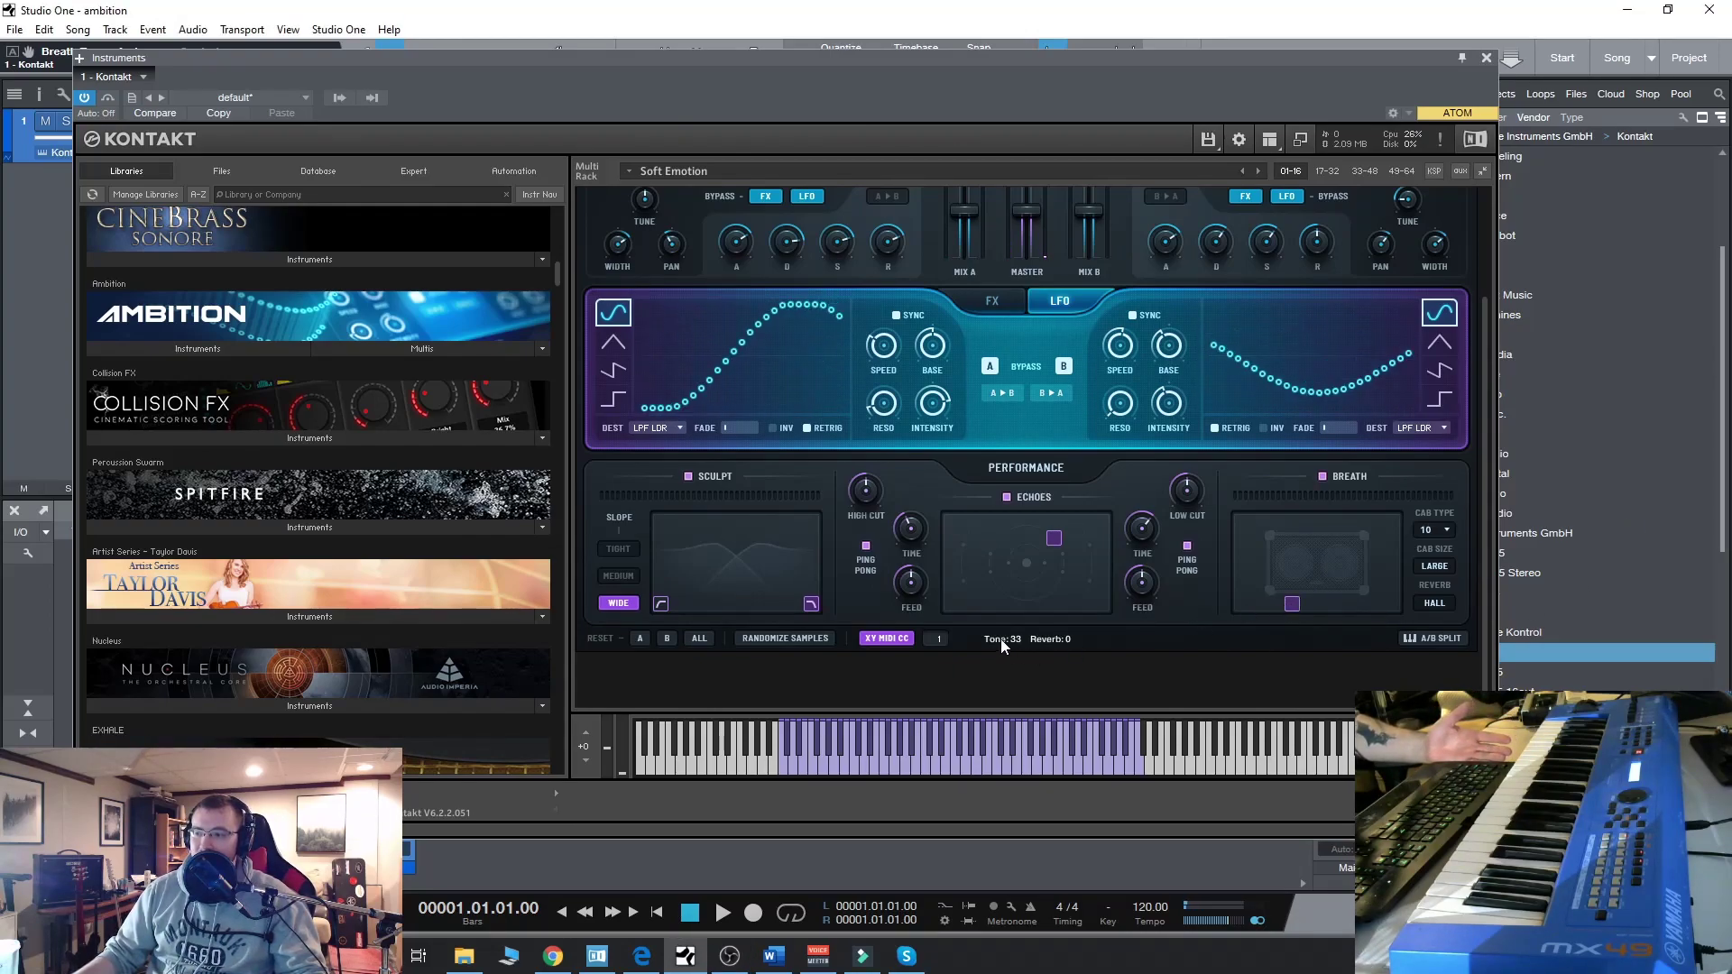
{"action": "left_click_drag", "start_coordinate": [1292, 604], "coordinate": [1328, 618]}
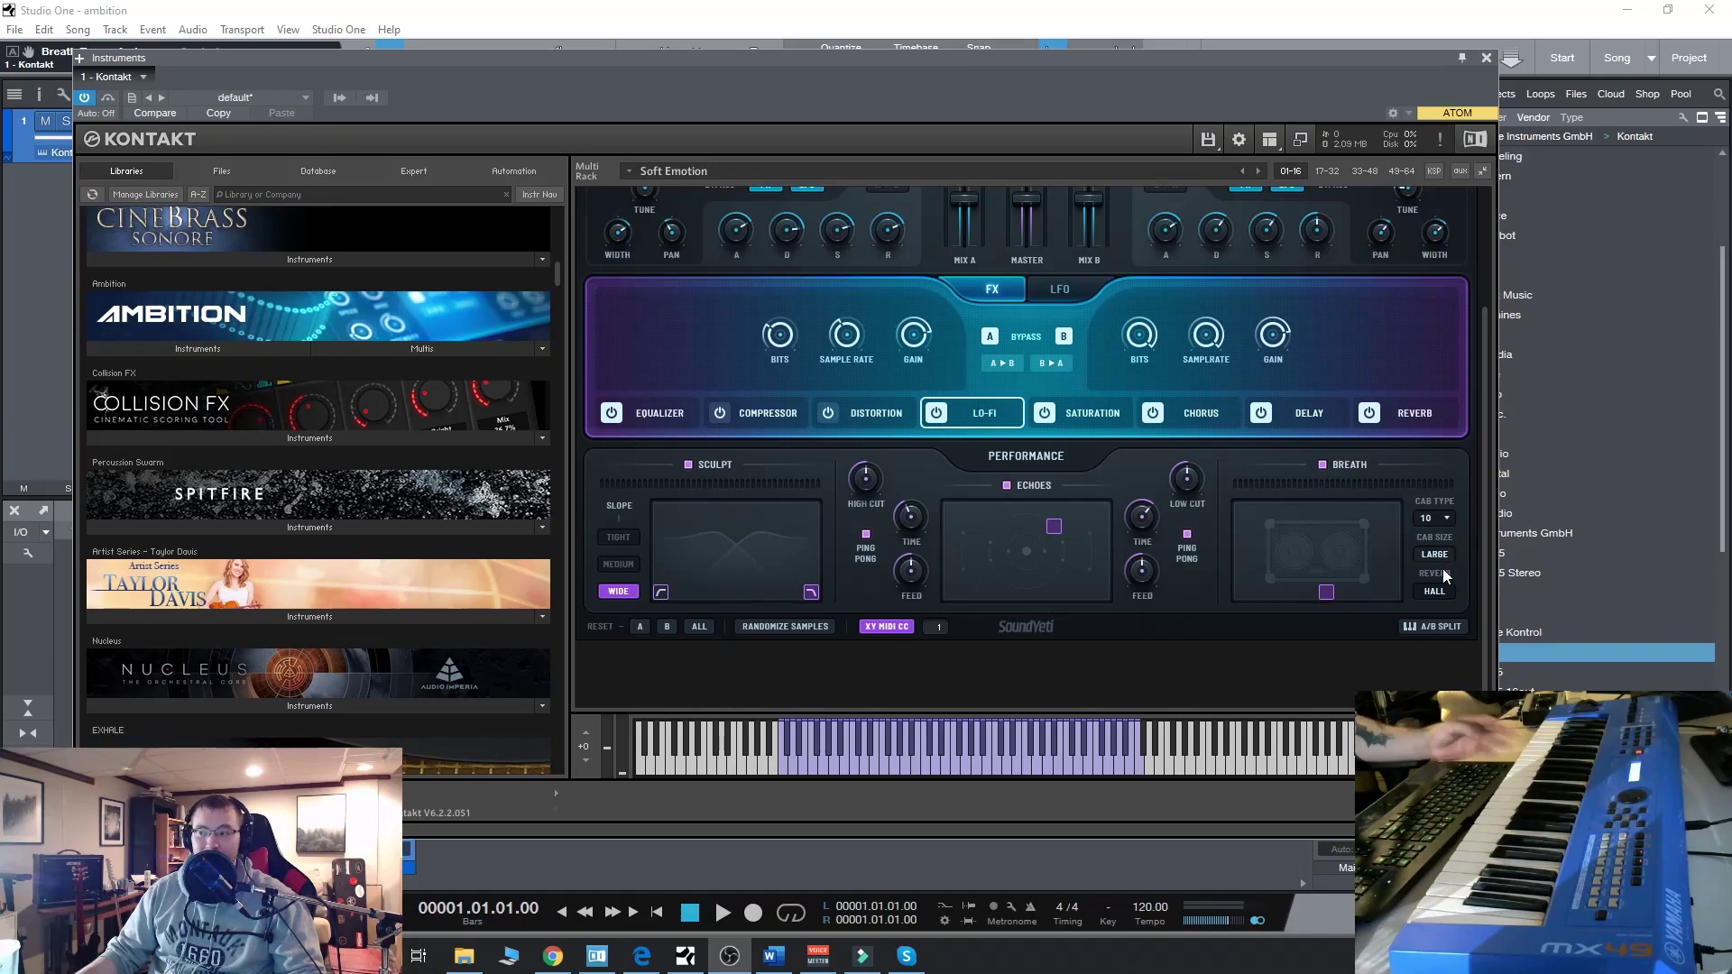
Step: Save the current settings as a snapshot named "My Ambition Preset" and locate it among the user snapshots
{"action": "left_click_drag", "start_coordinate": [1491, 597], "coordinate": [1496, 377]}
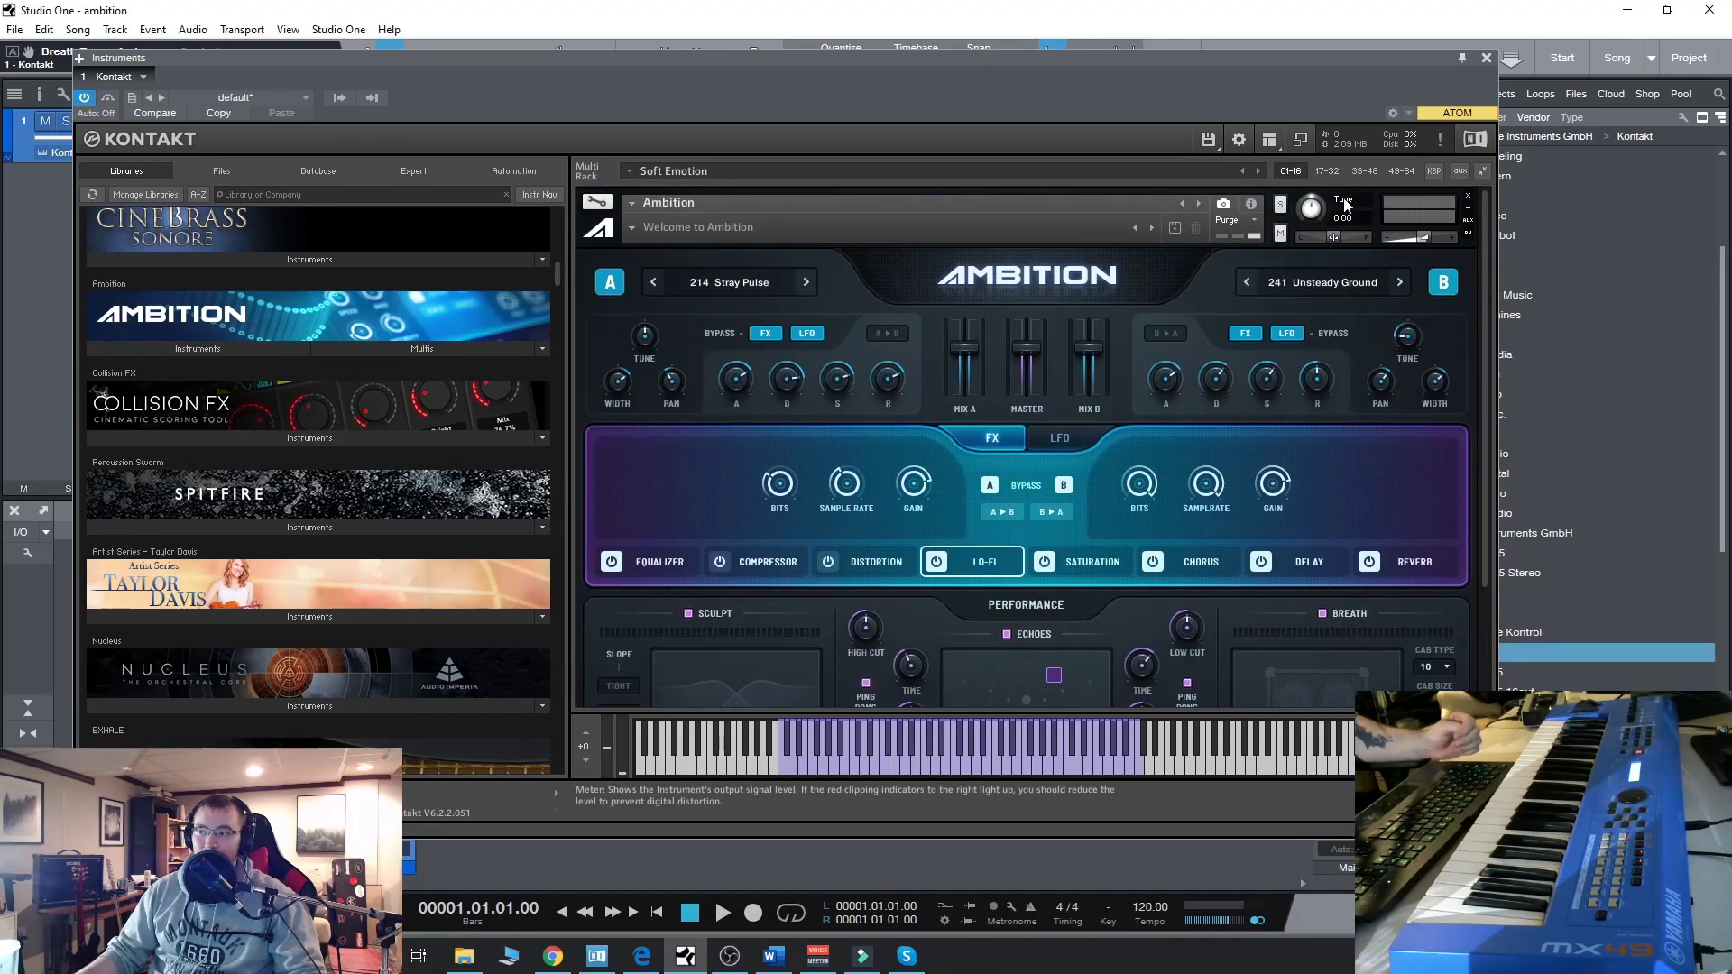
{"action": "left_click", "coordinate": [1224, 204]}
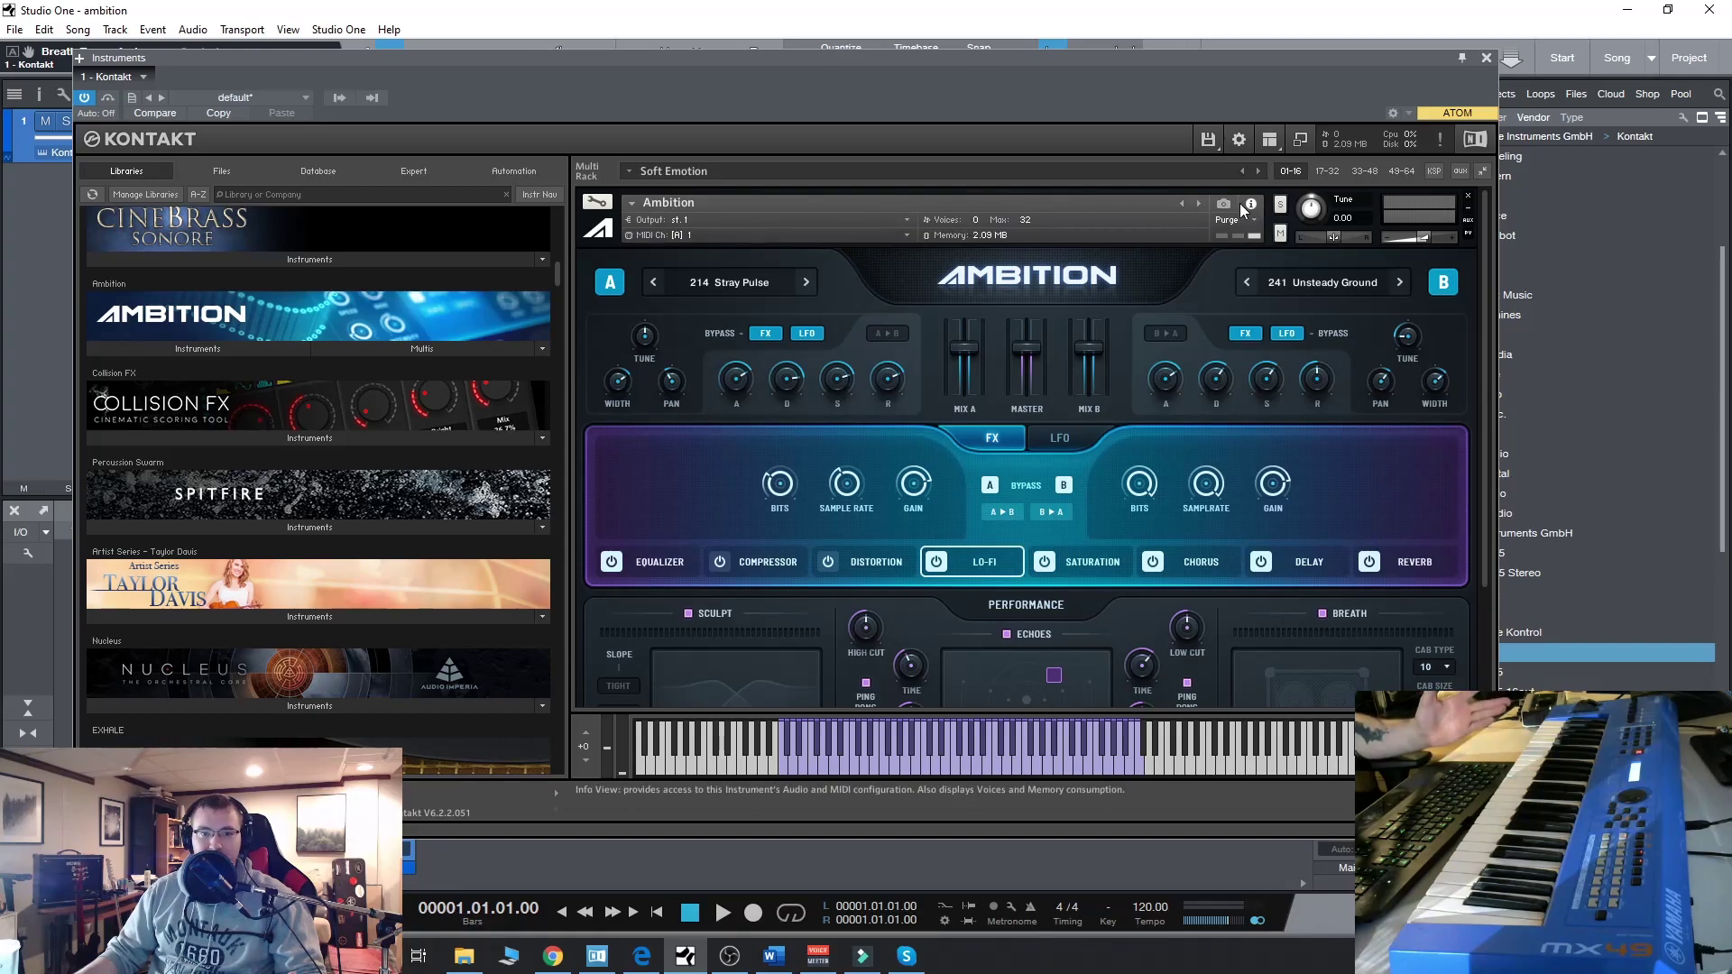
{"action": "left_click", "coordinate": [1224, 206]}
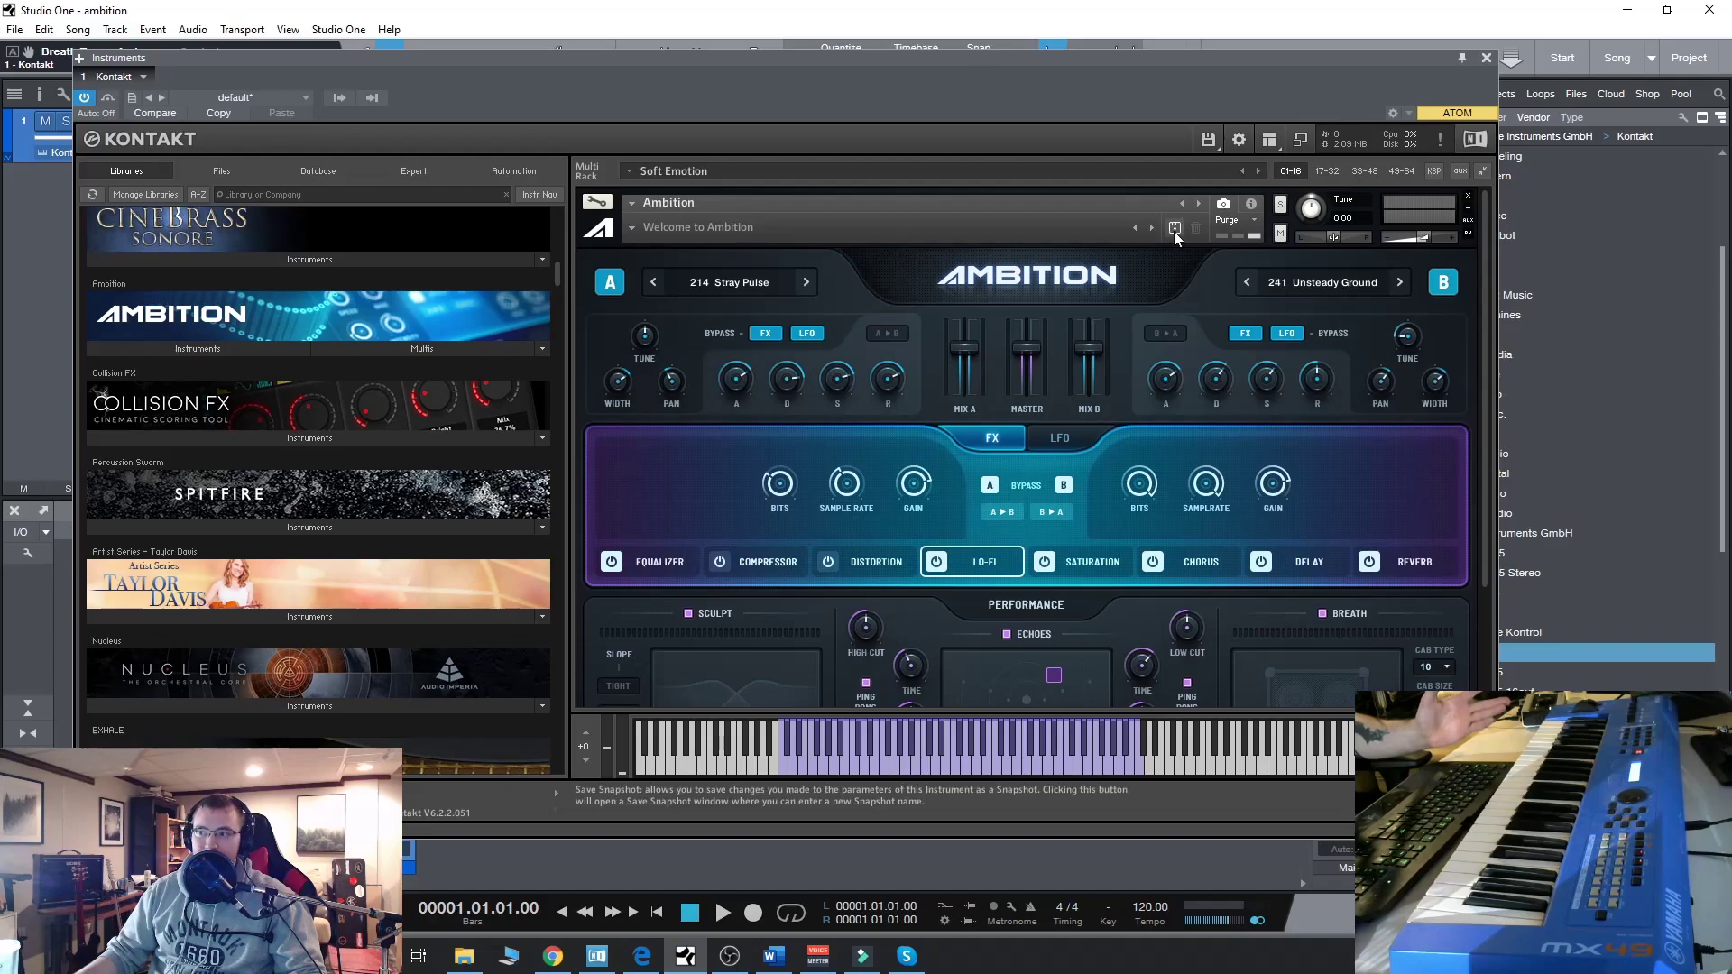
{"action": "left_click", "coordinate": [1175, 230]}
{"action": "left_click", "coordinate": [852, 468]}
{"action": "type", "text": "My Ambition Preset"}
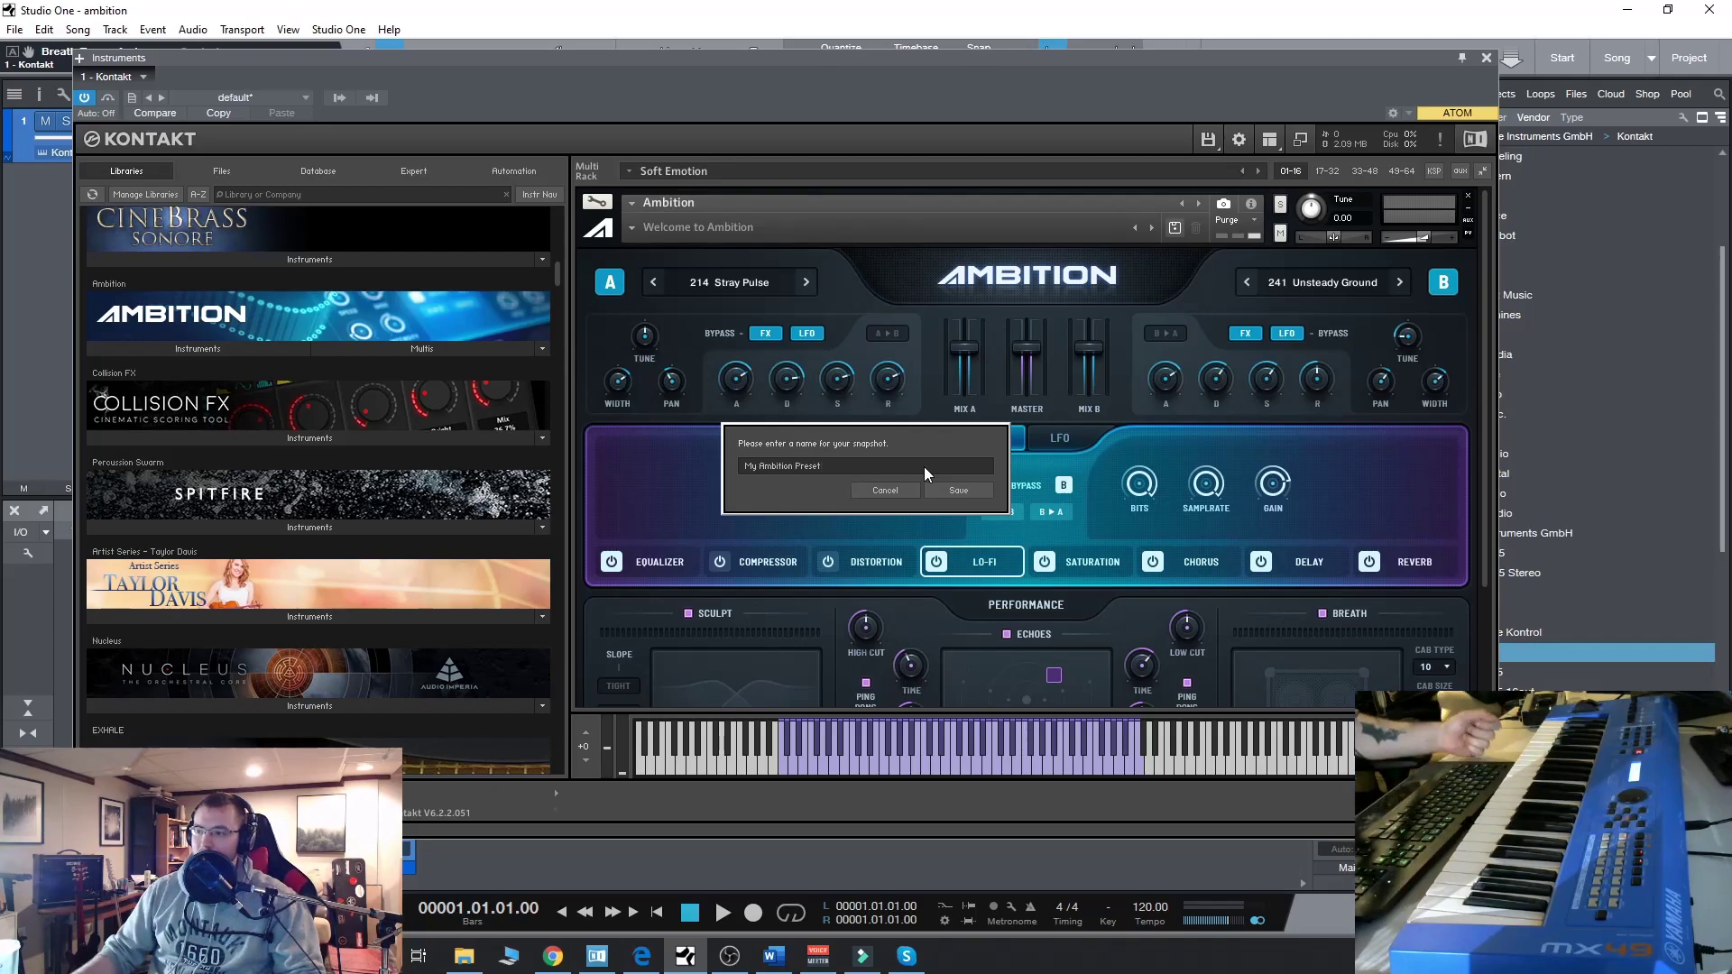
{"action": "left_click", "coordinate": [939, 487]}
{"action": "left_click", "coordinate": [626, 229]}
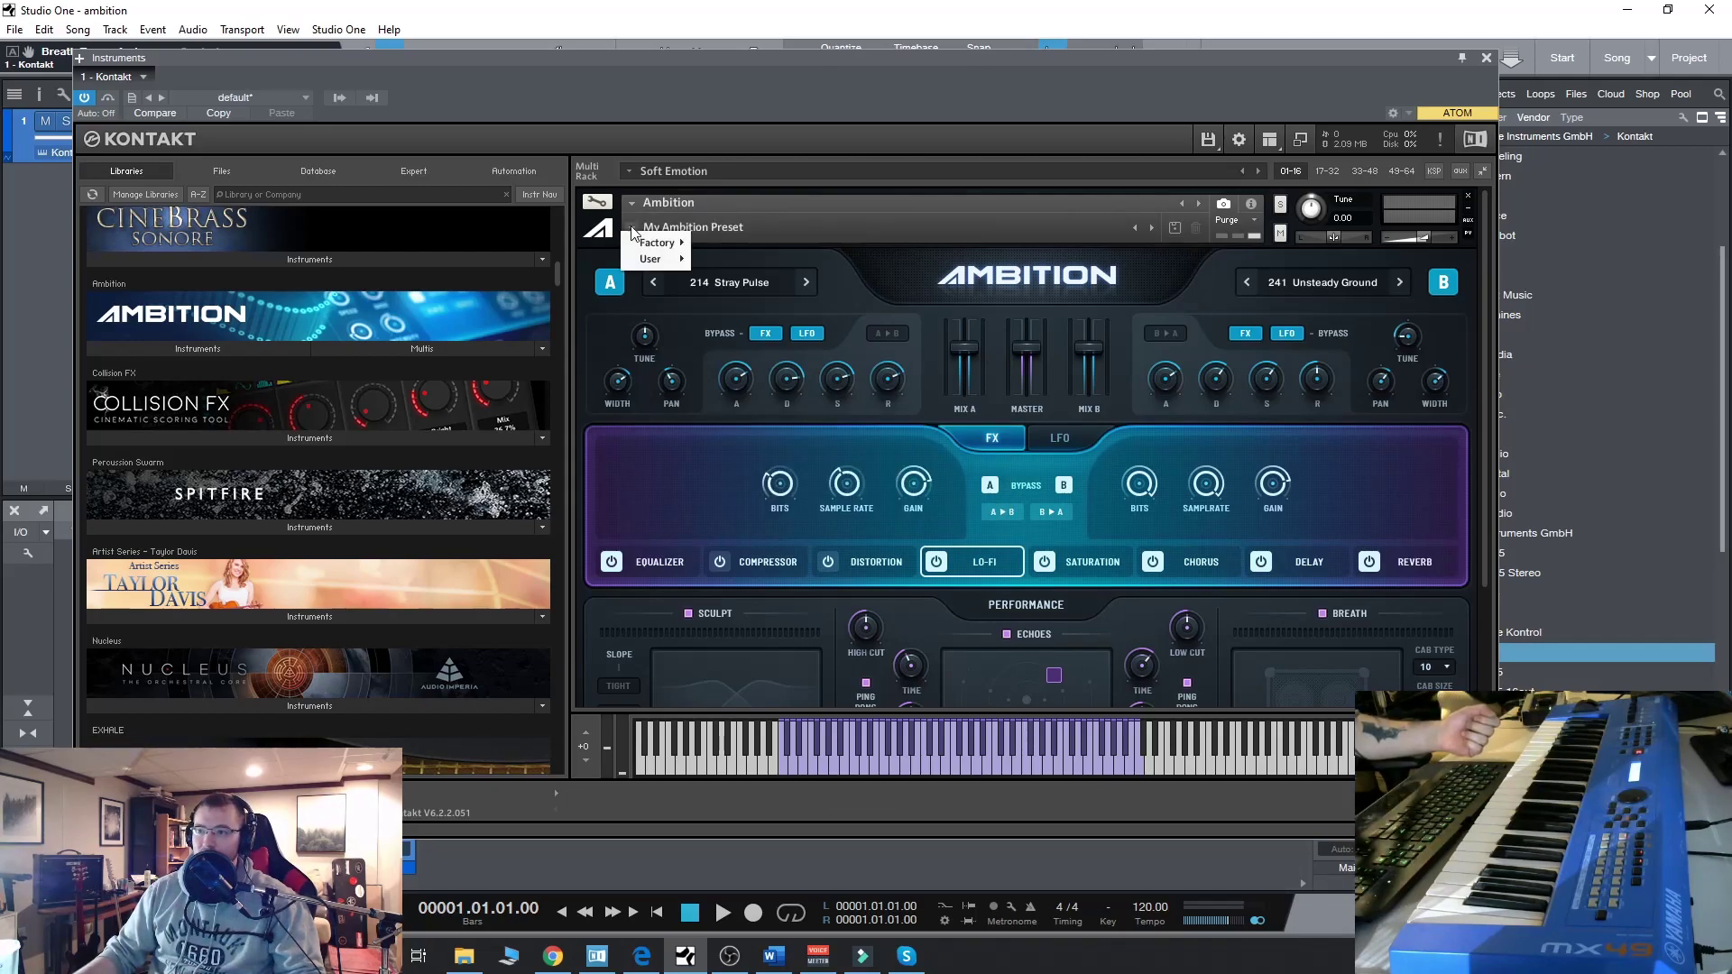
{"action": "mouse_move", "coordinate": [657, 259]}
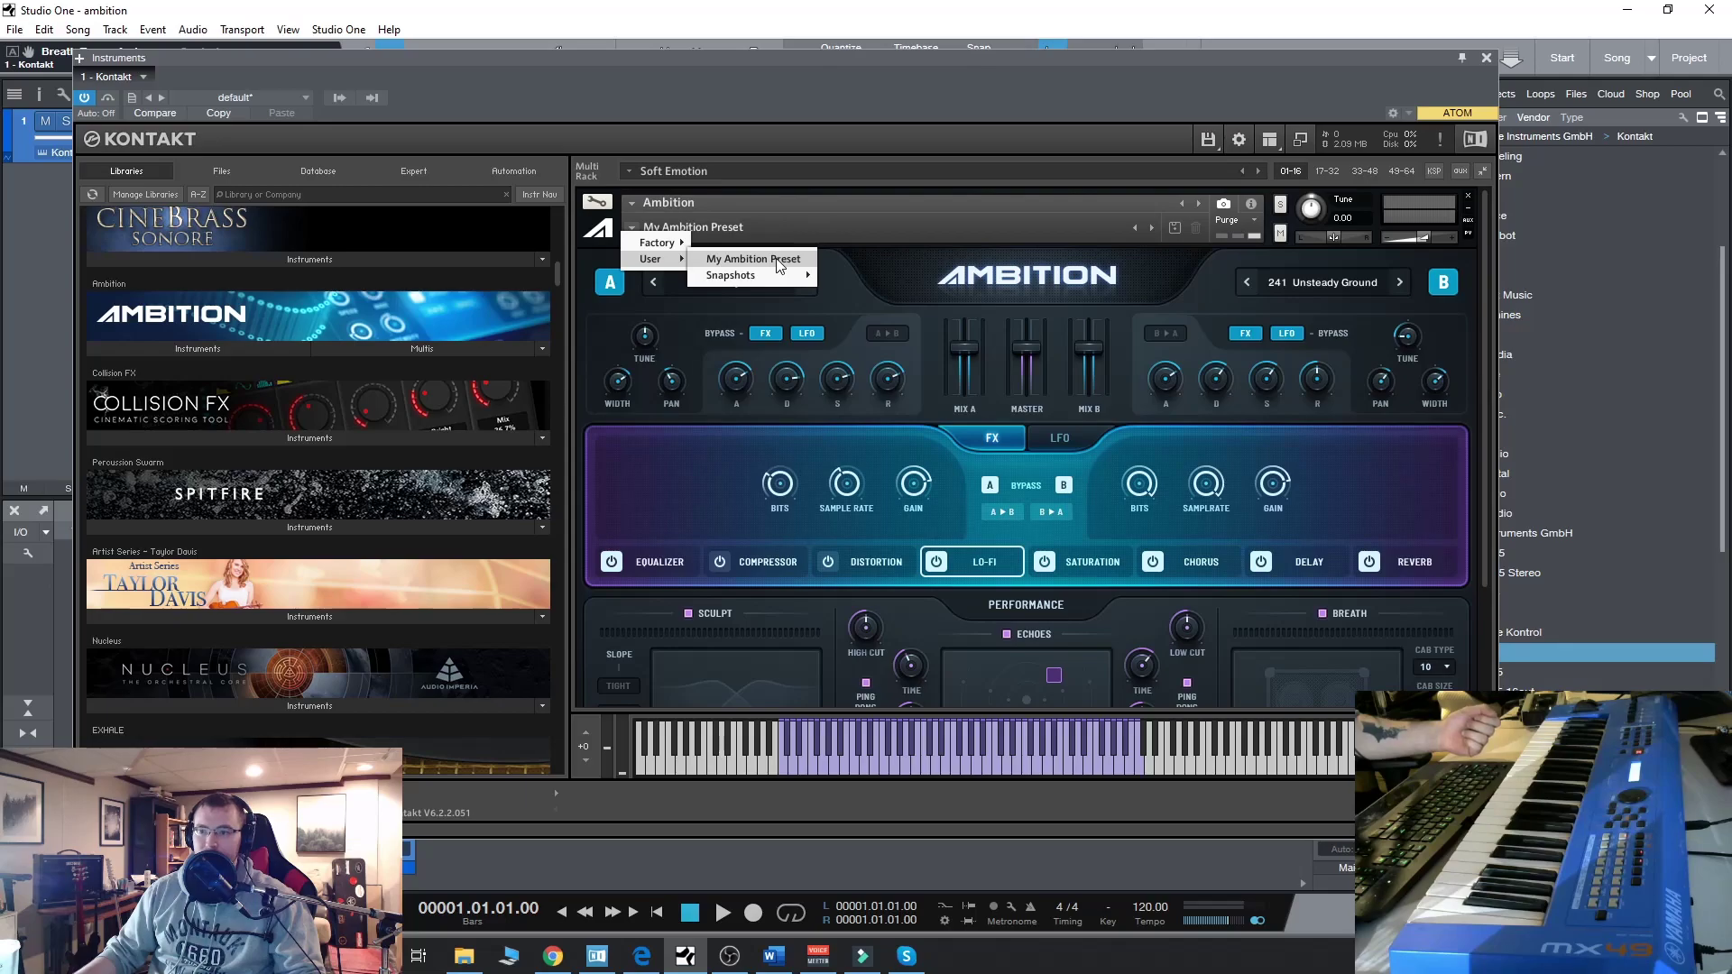
Step: Enable the A/B keyboard split and reset all of the instrument's settings
{"action": "scroll", "coordinate": [1292, 700], "scroll_direction": "down", "scroll_amount": 3}
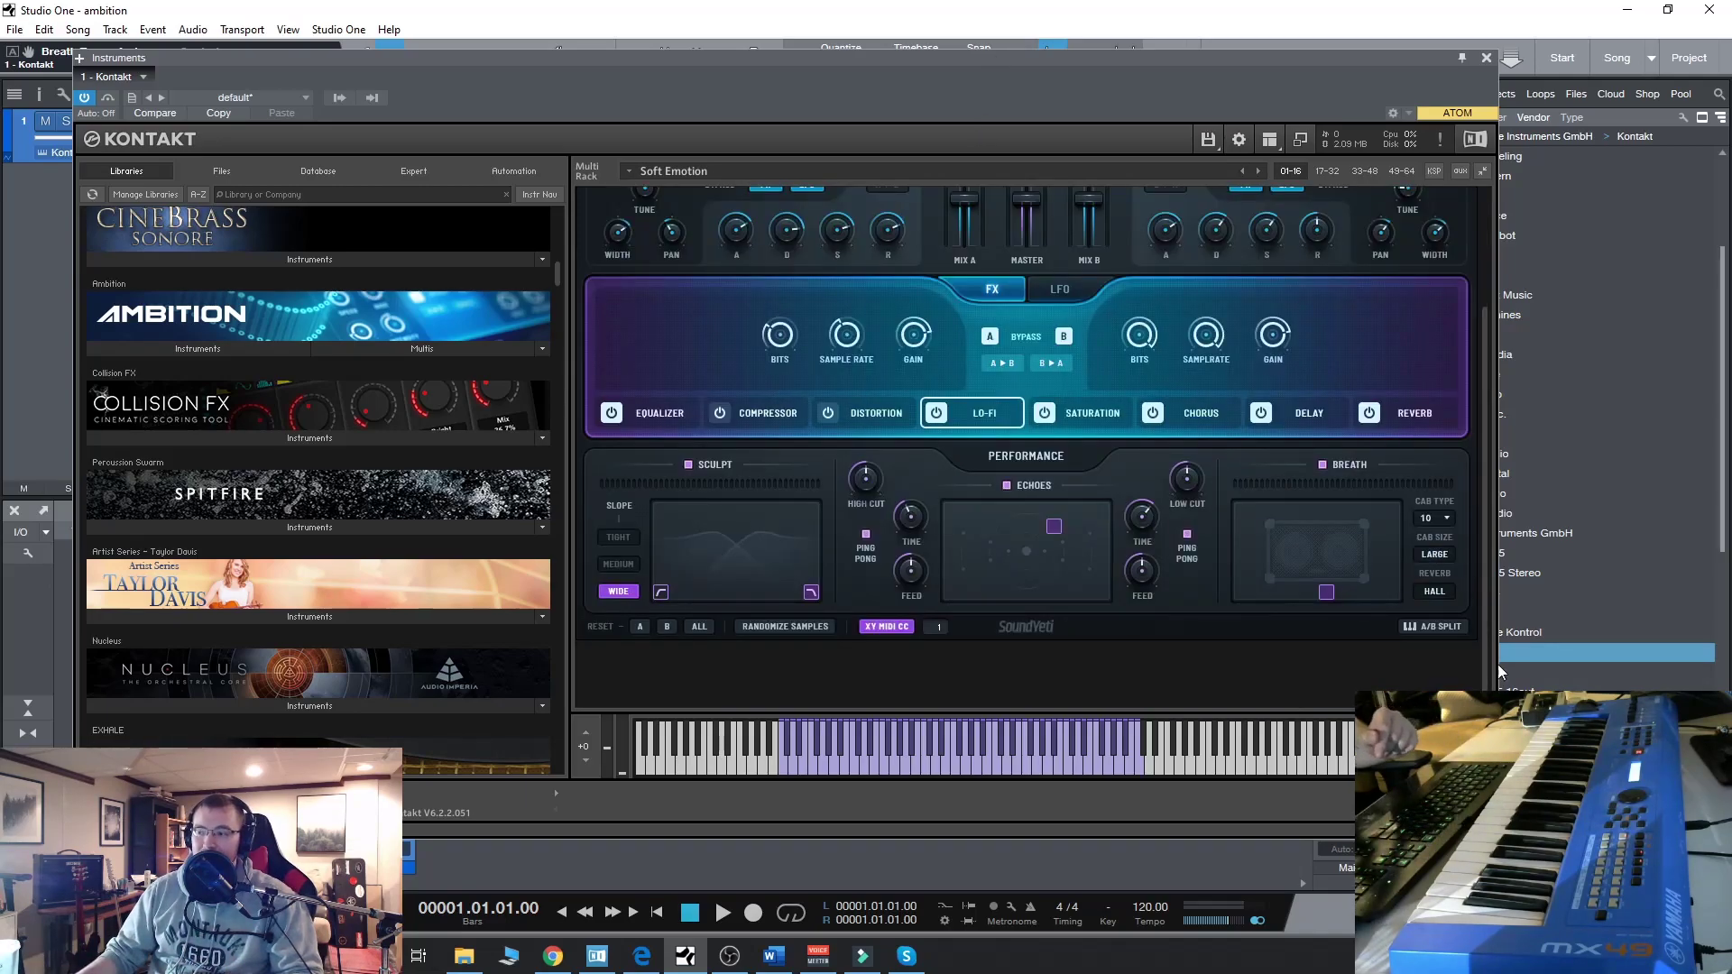
{"action": "left_click", "coordinate": [1438, 628]}
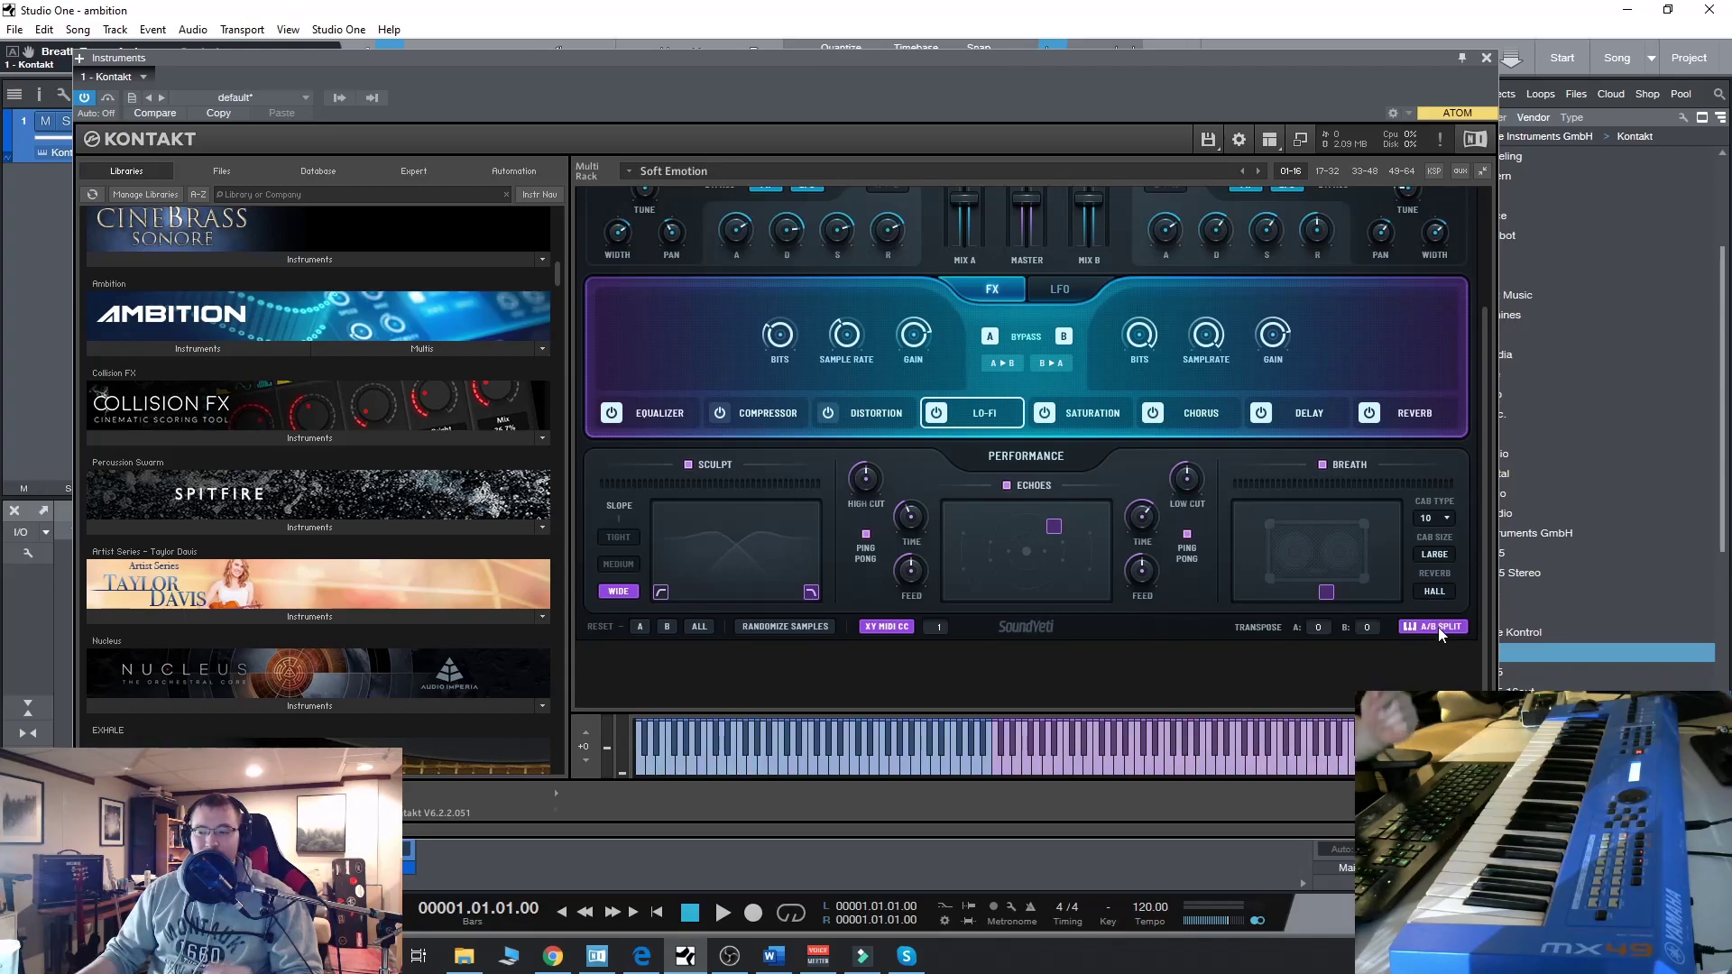
{"action": "left_click", "coordinate": [700, 627]}
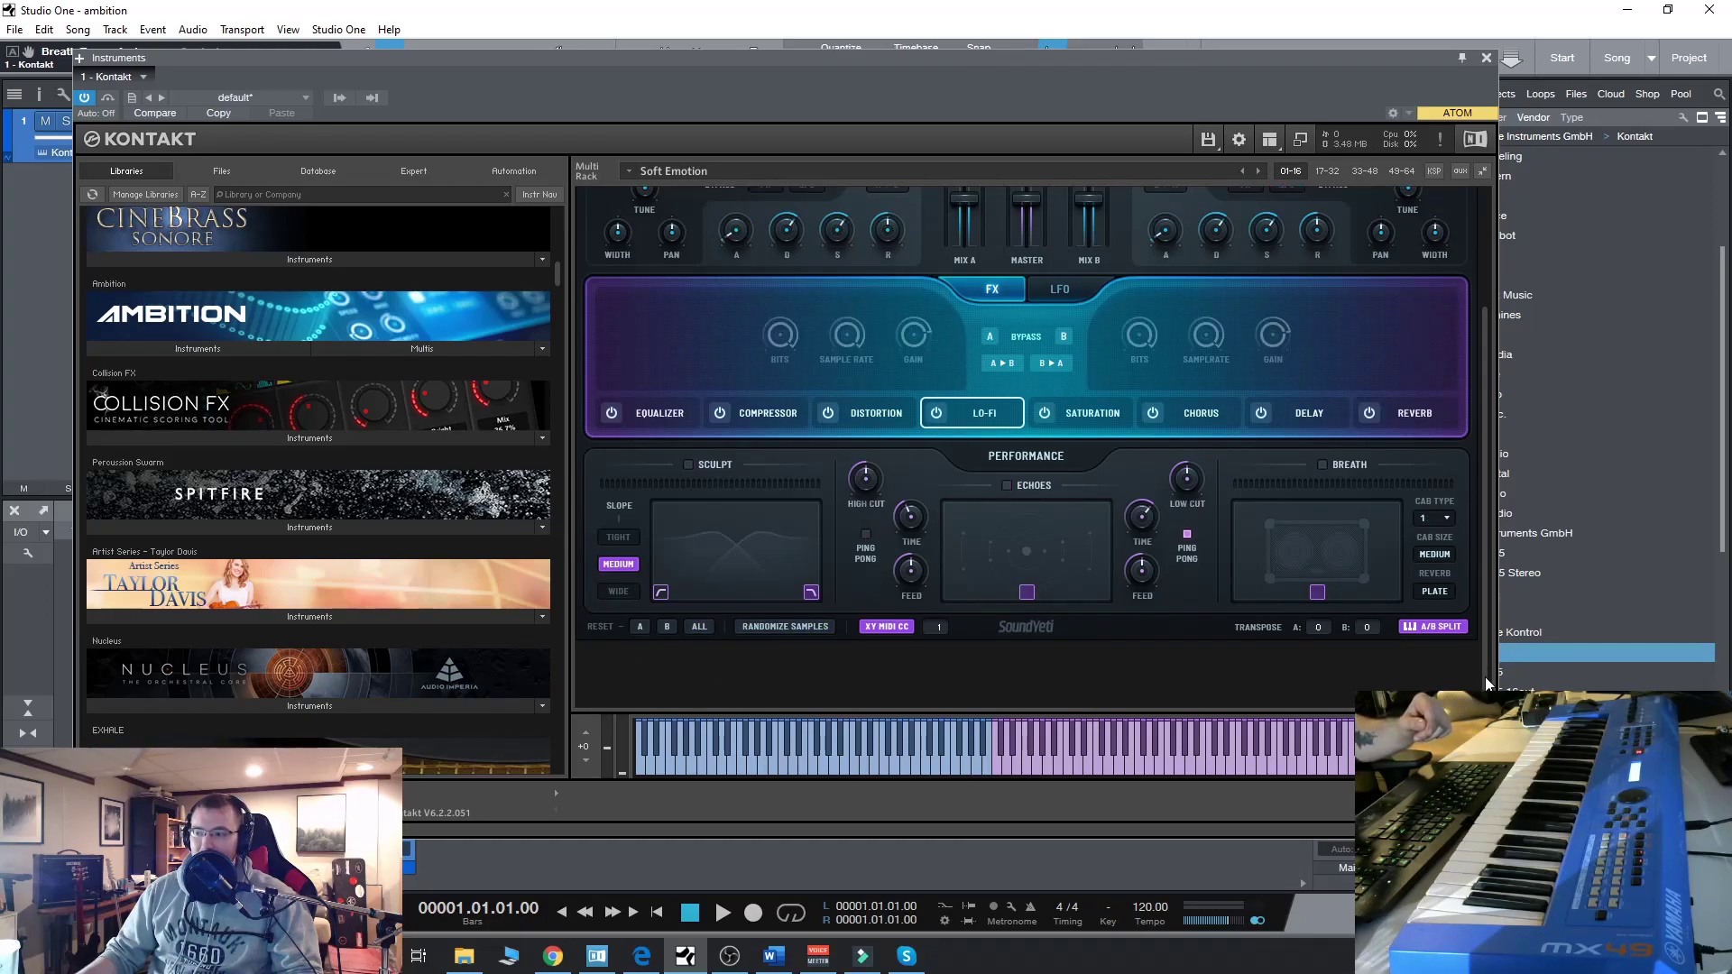
{"action": "scroll", "coordinate": [1469, 576], "scroll_direction": "up", "scroll_amount": 3}
{"action": "scroll", "coordinate": [1469, 576], "scroll_direction": "down", "scroll_amount": 3}
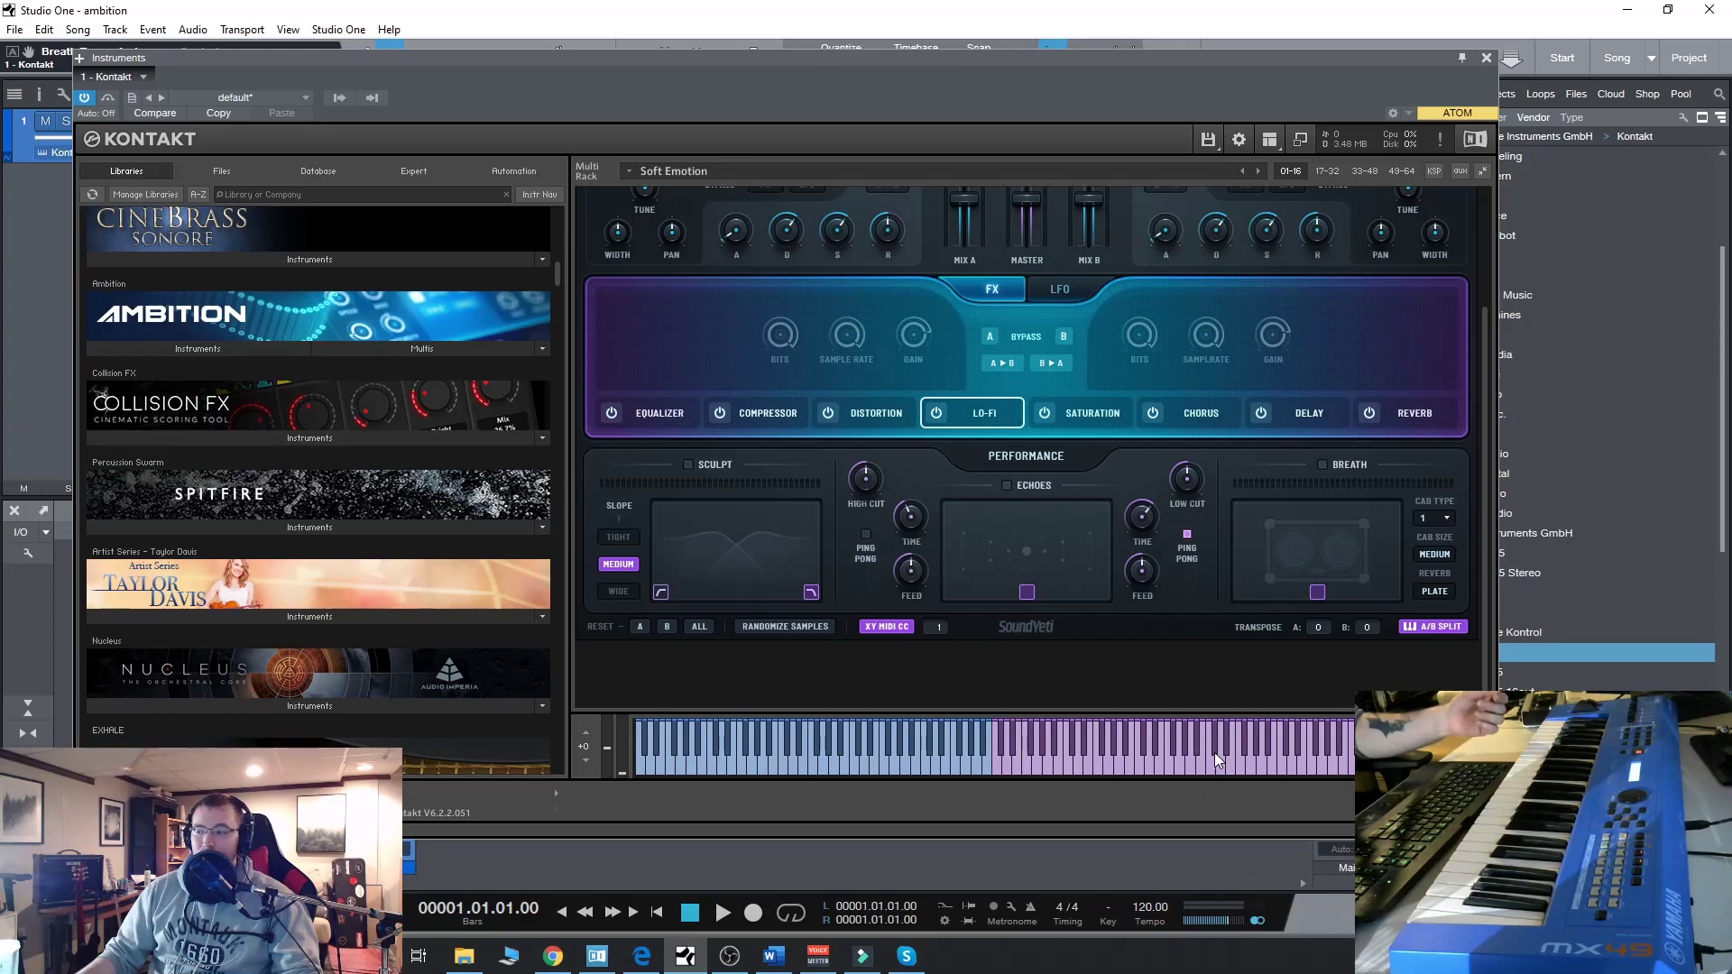
Step: Load 133 Lucid 2 in layer A and 118 Journey in layer B, and switch the A/B keyboard split off
{"action": "scroll", "coordinate": [1334, 642], "scroll_direction": "up", "scroll_amount": 3}
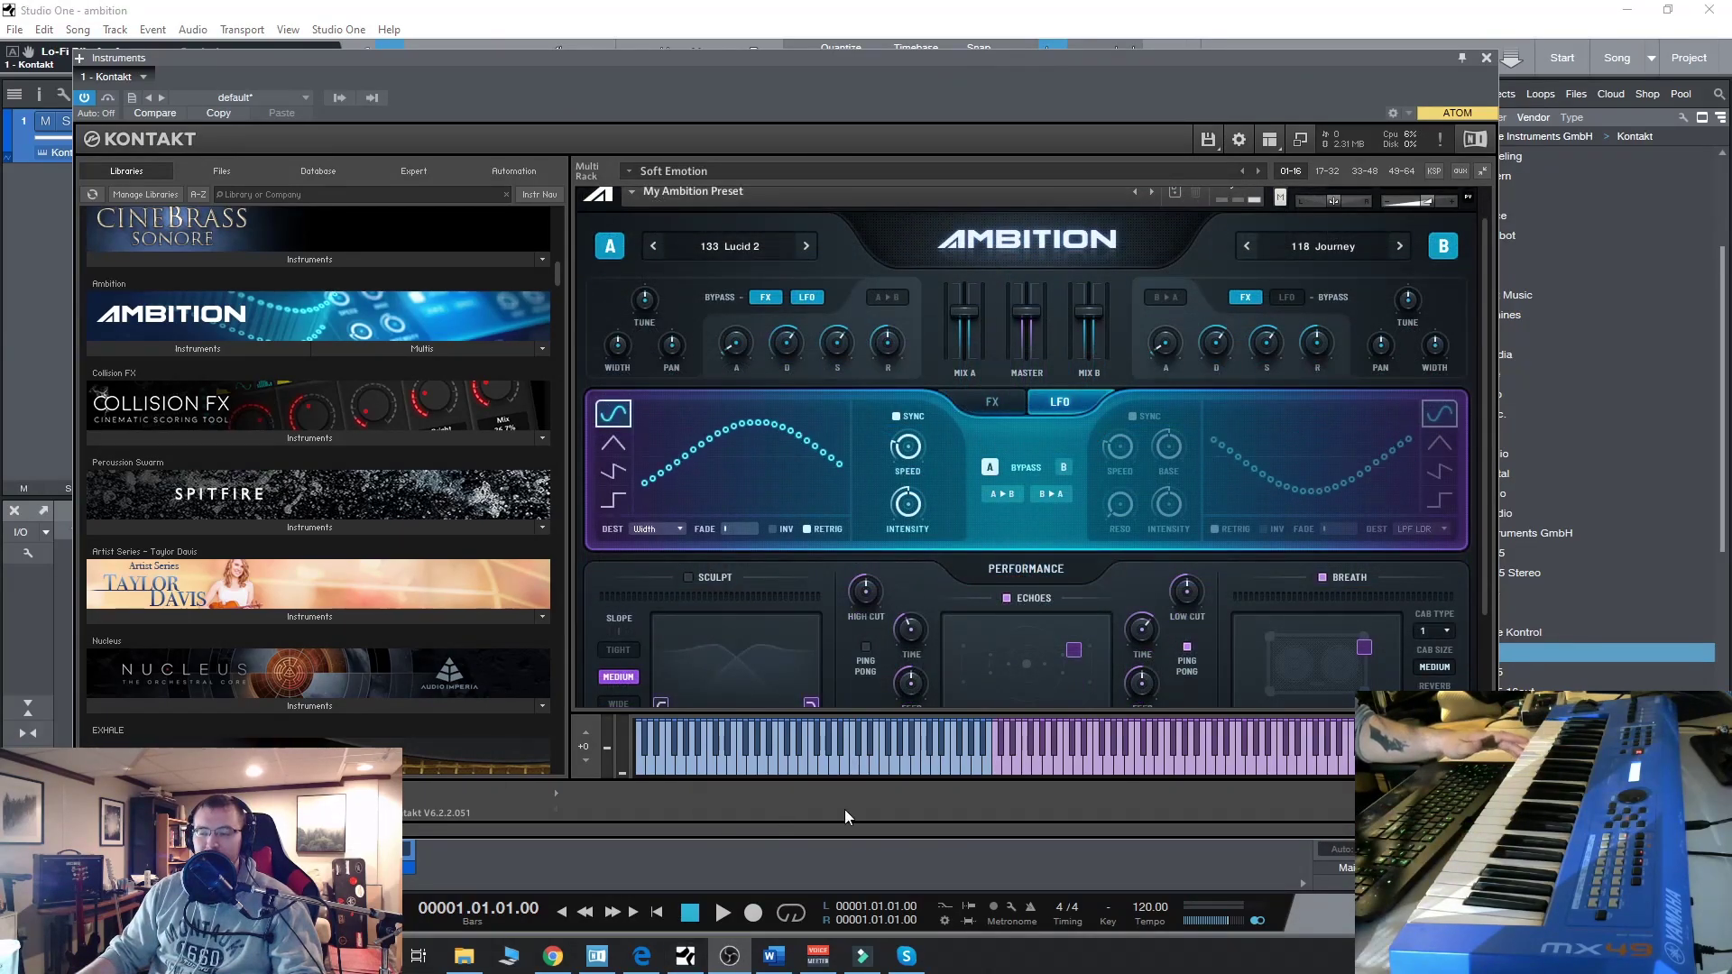
{"action": "scroll", "coordinate": [1485, 566], "scroll_direction": "down", "scroll_amount": 3}
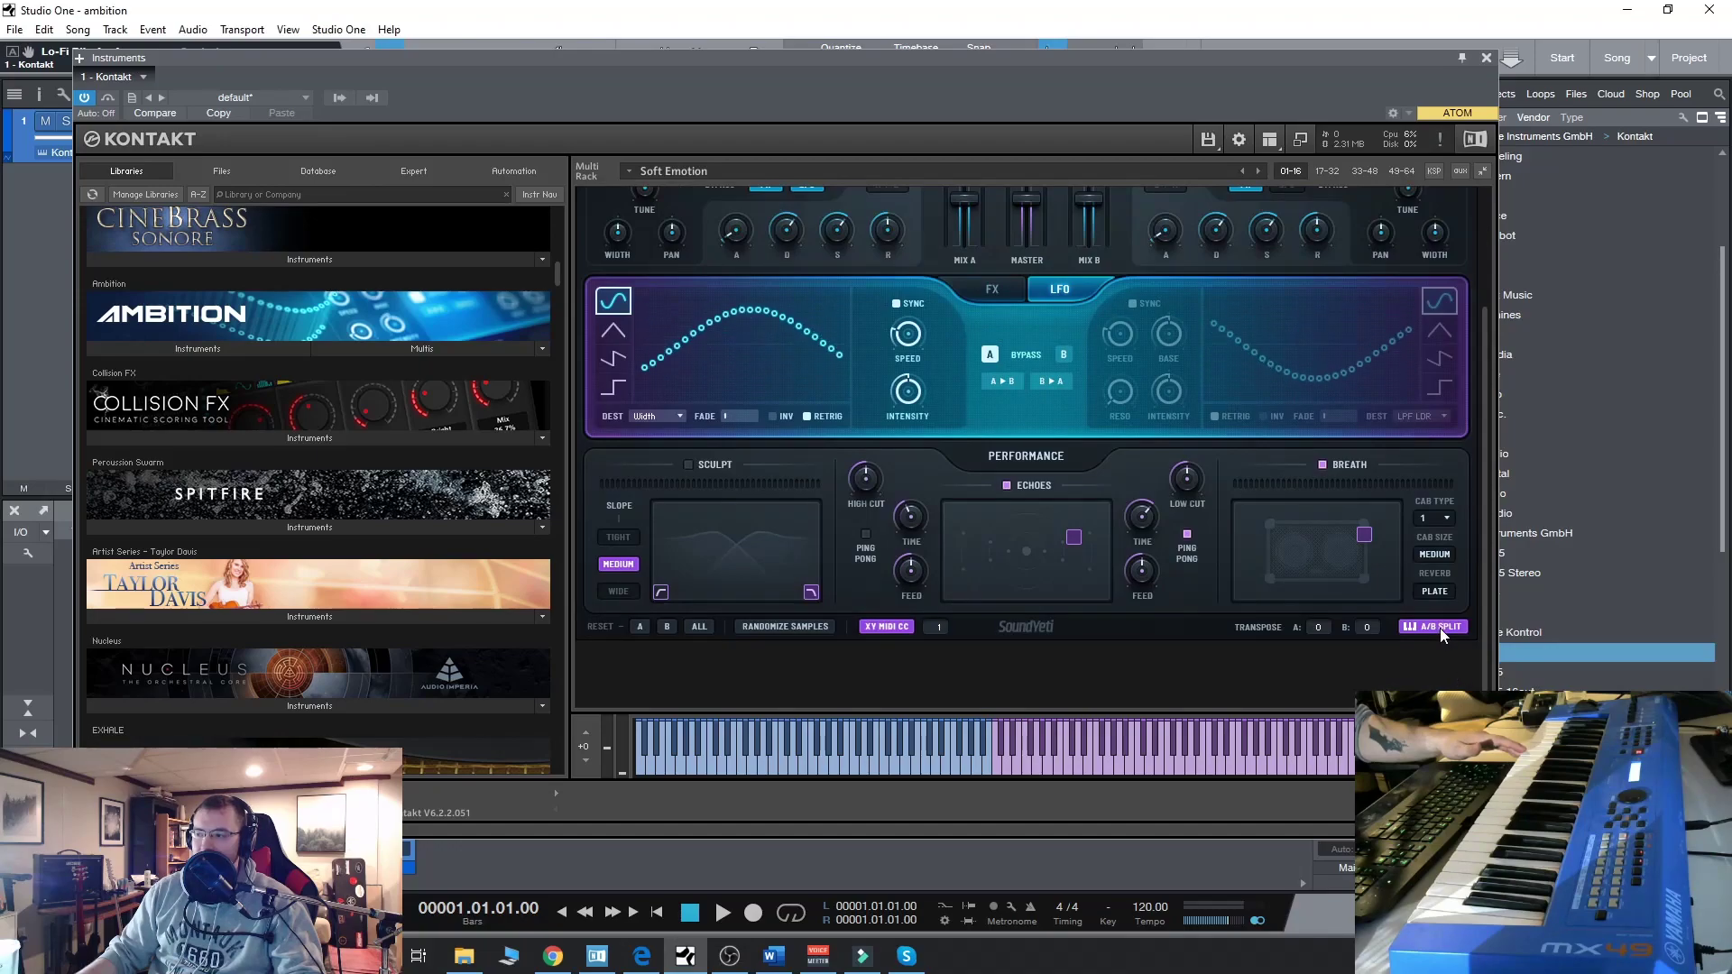
{"action": "scroll", "coordinate": [1490, 500], "scroll_direction": "up", "scroll_amount": 4}
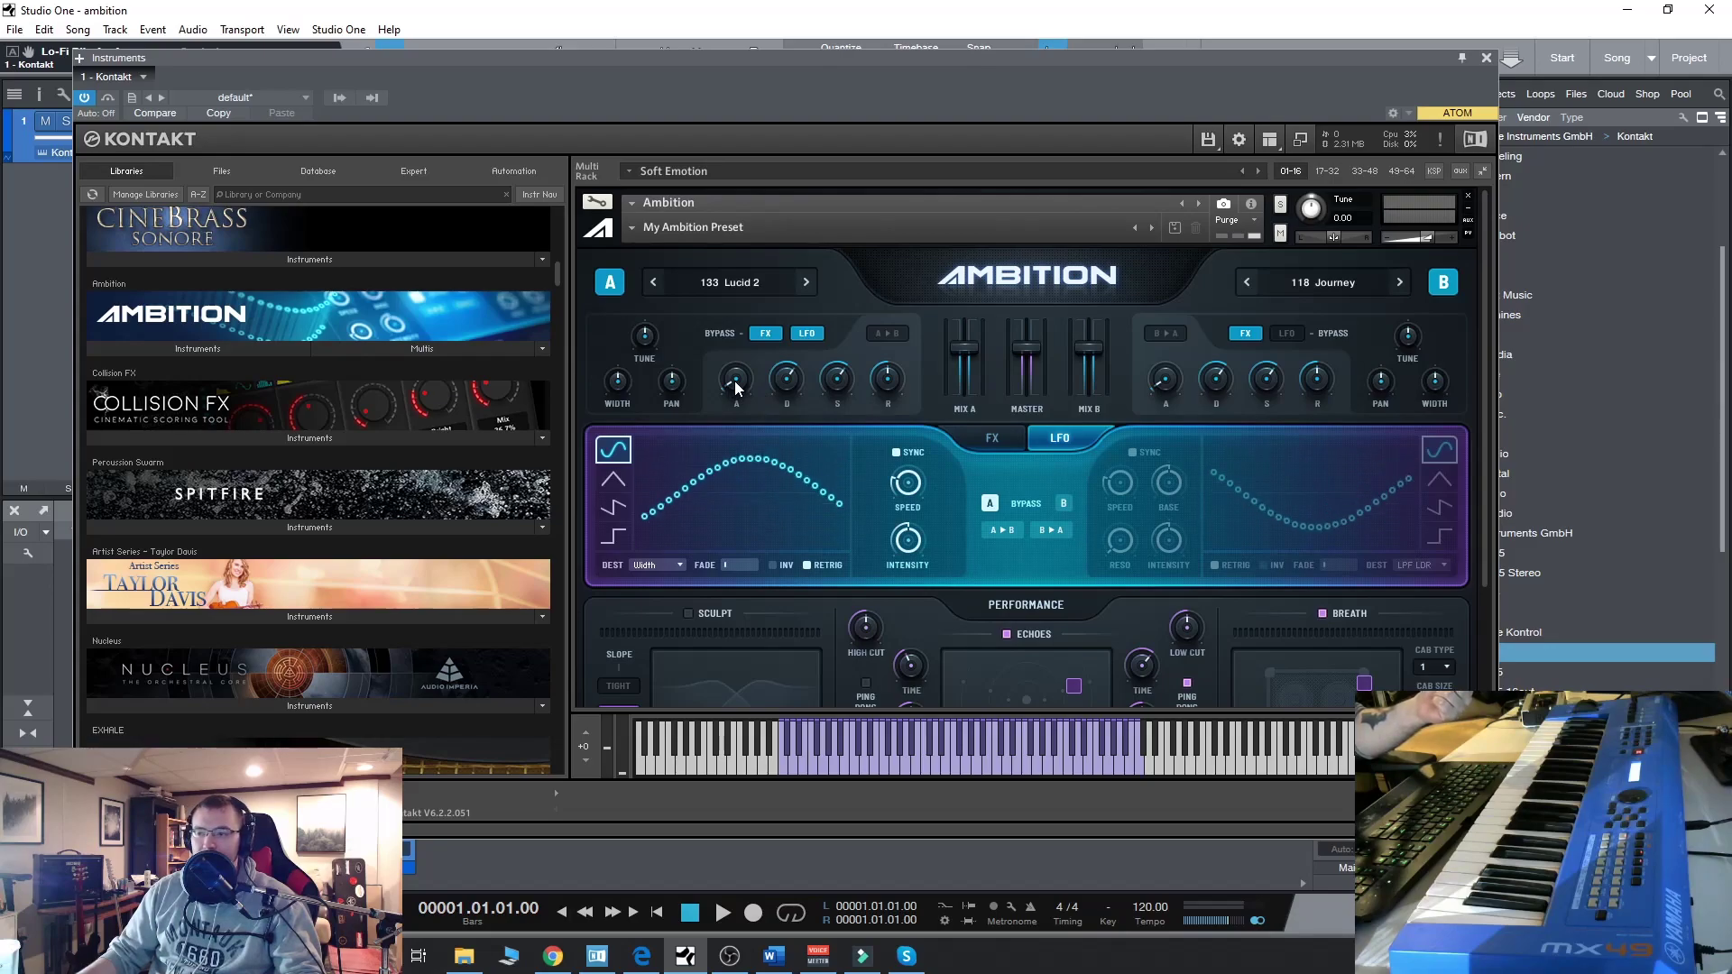
Step: Link layer A's envelope to layer B and raise the attack
{"action": "mouse_move", "coordinate": [794, 409]}
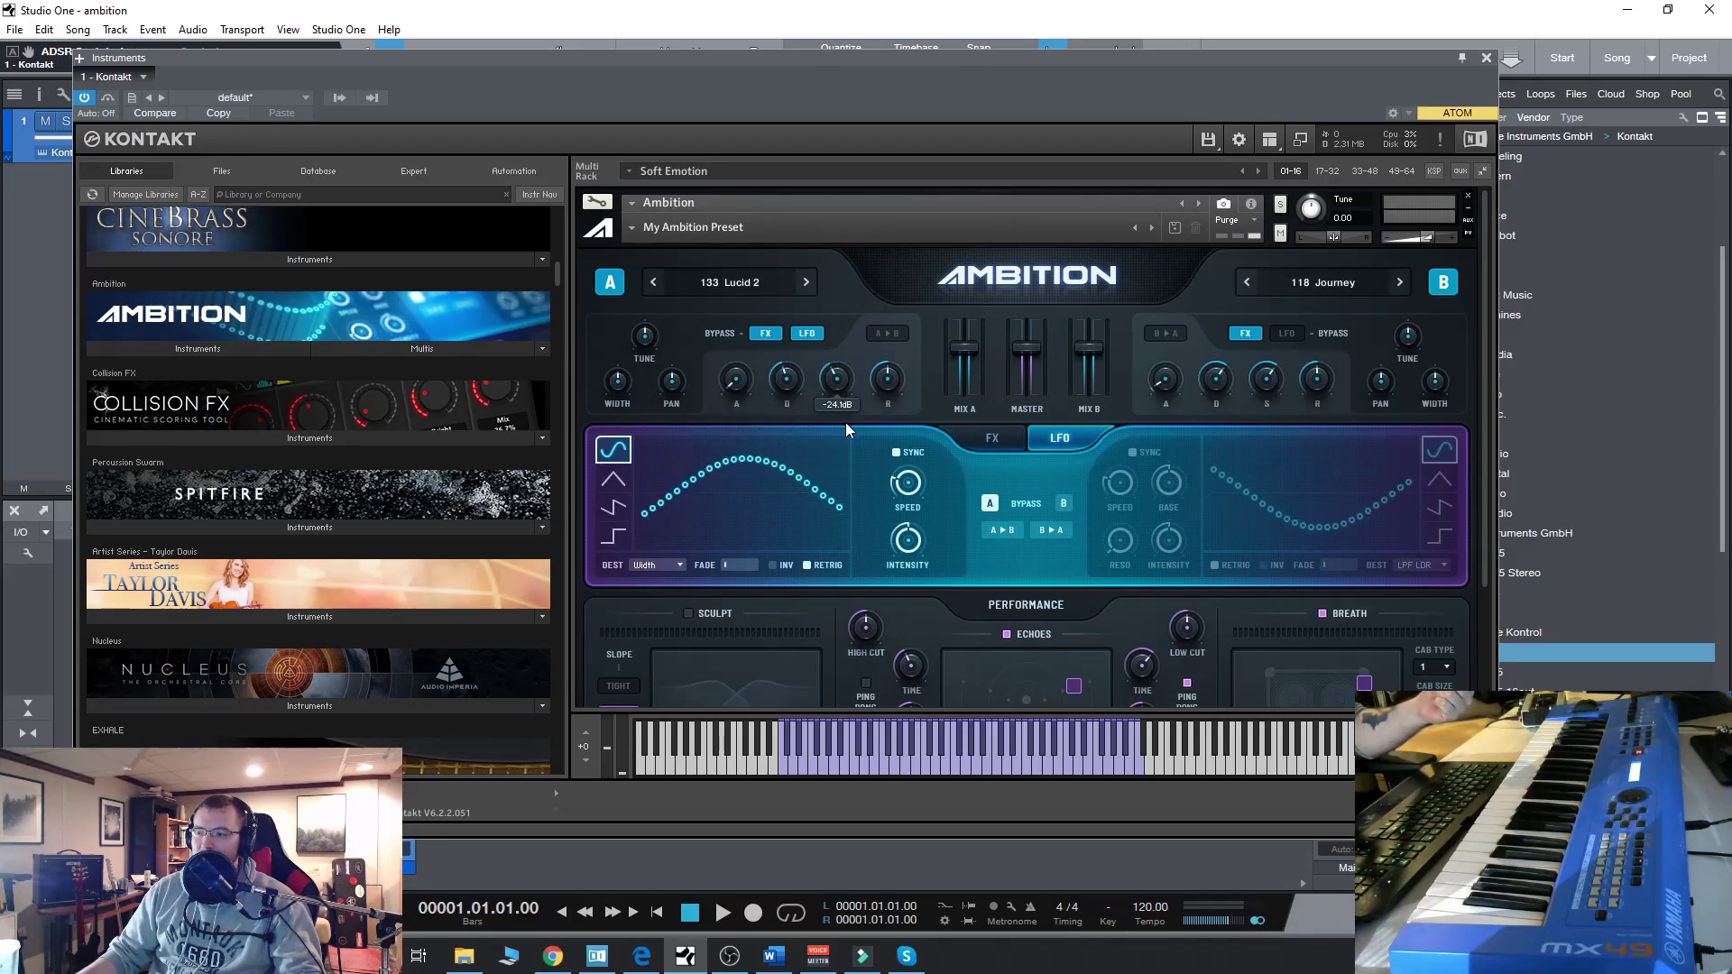
{"action": "mouse_move", "coordinate": [889, 409]}
{"action": "left_click", "coordinate": [888, 334]}
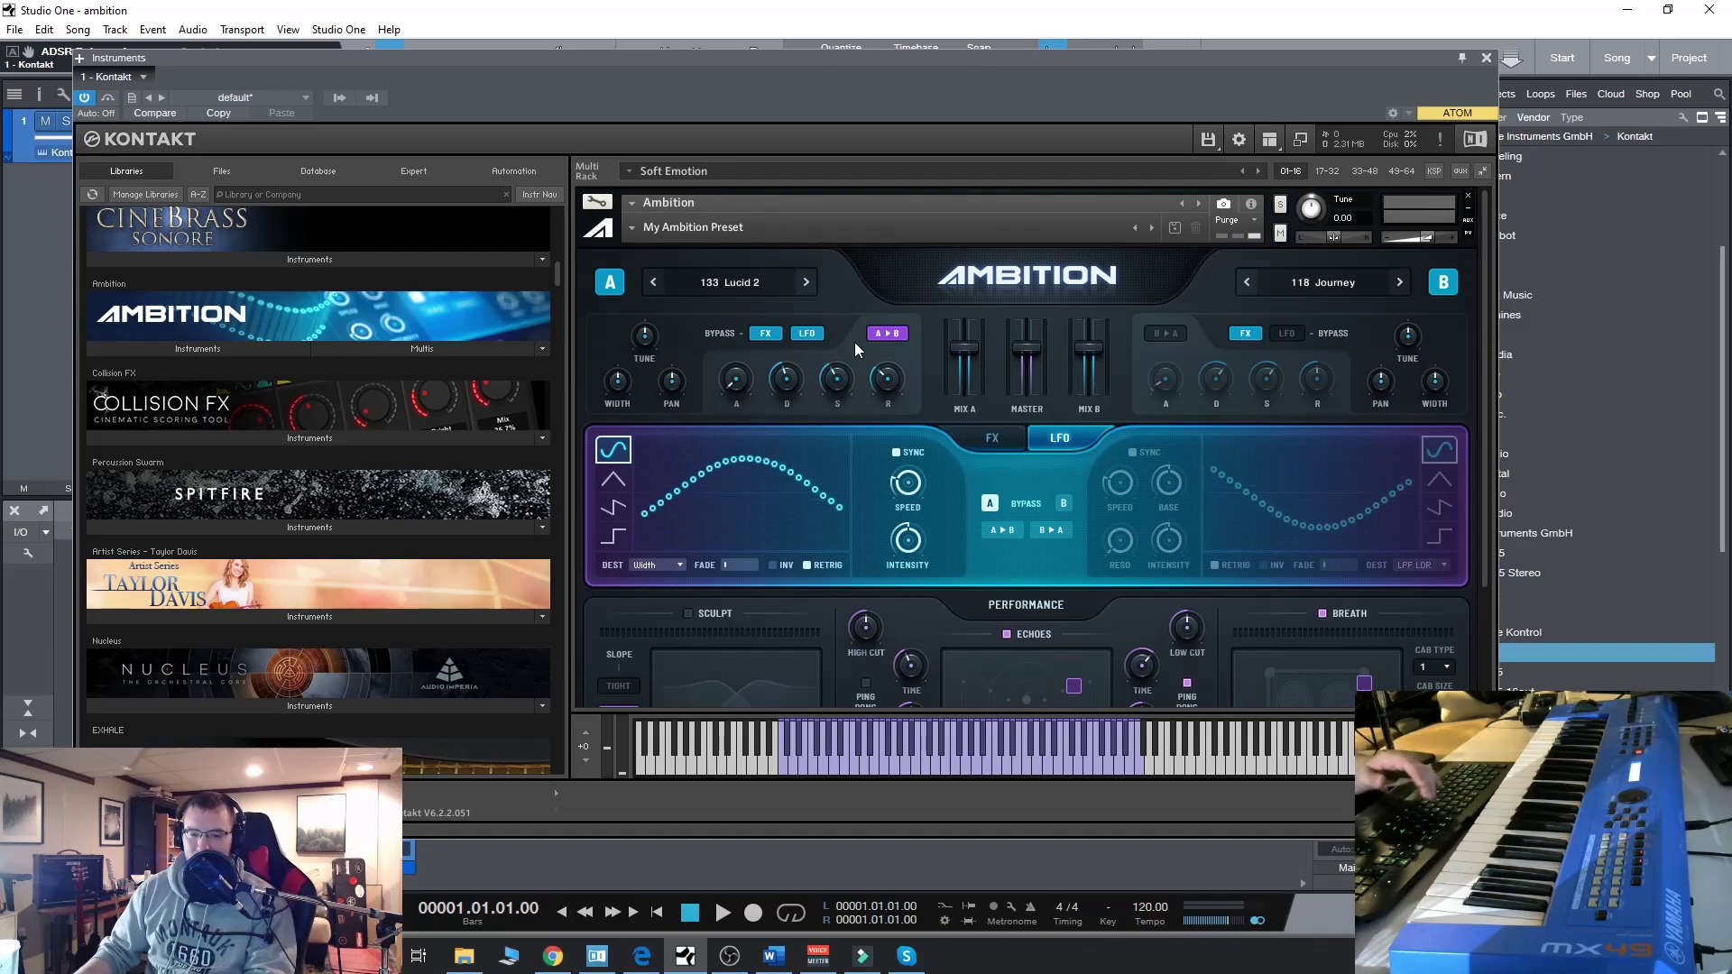
{"action": "scroll", "coordinate": [1372, 501], "scroll_direction": "down", "scroll_amount": 1}
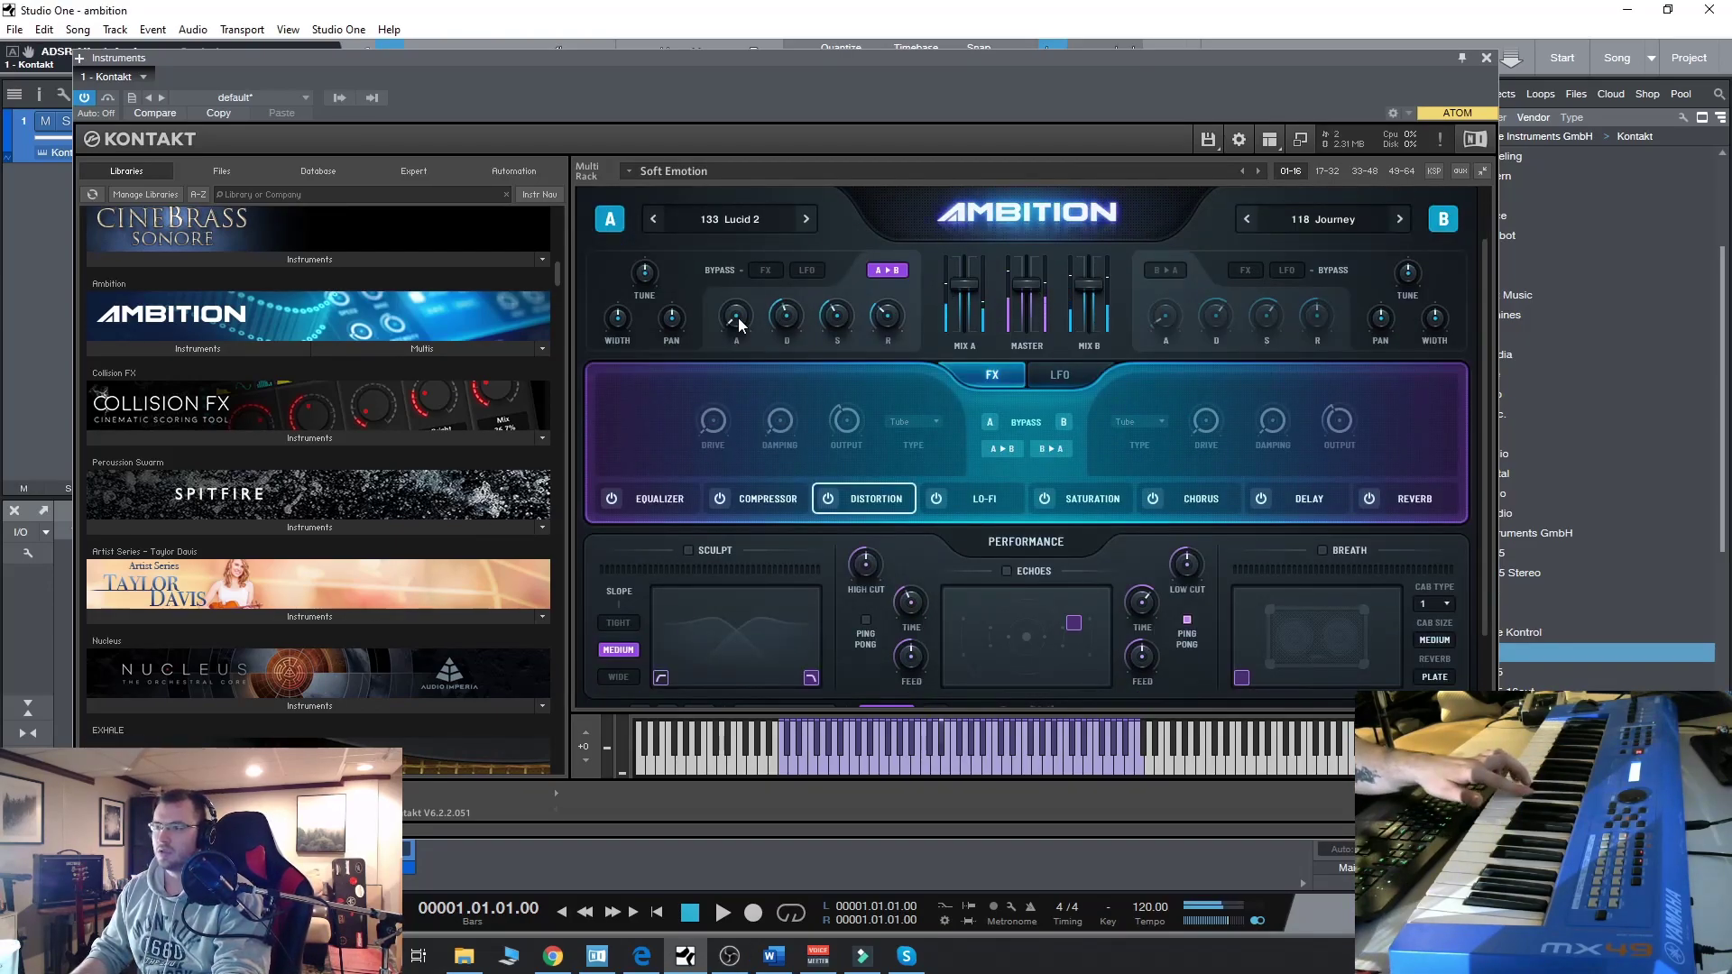
{"action": "left_click_drag", "start_coordinate": [736, 311], "coordinate": [741, 310]}
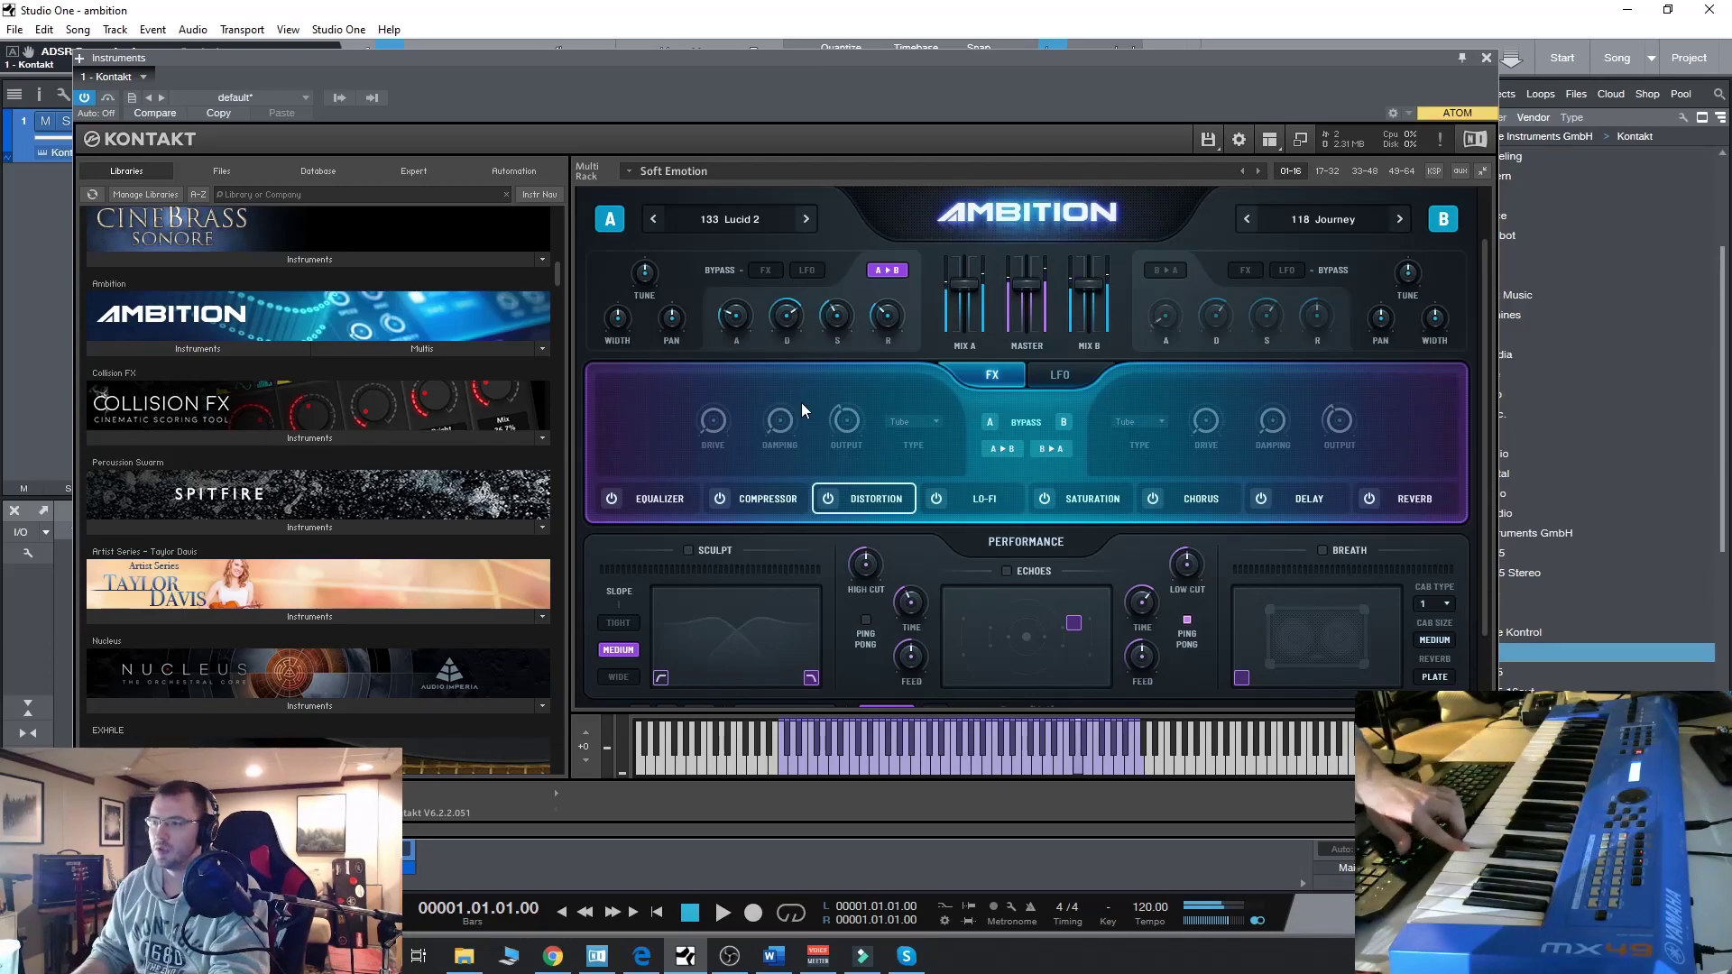
Step: Turn on Distortion with layer A's drive at 100 and the Equalizer with an adjusted high band, and move the Breath handle across its pad
{"action": "left_click", "coordinate": [828, 498]}
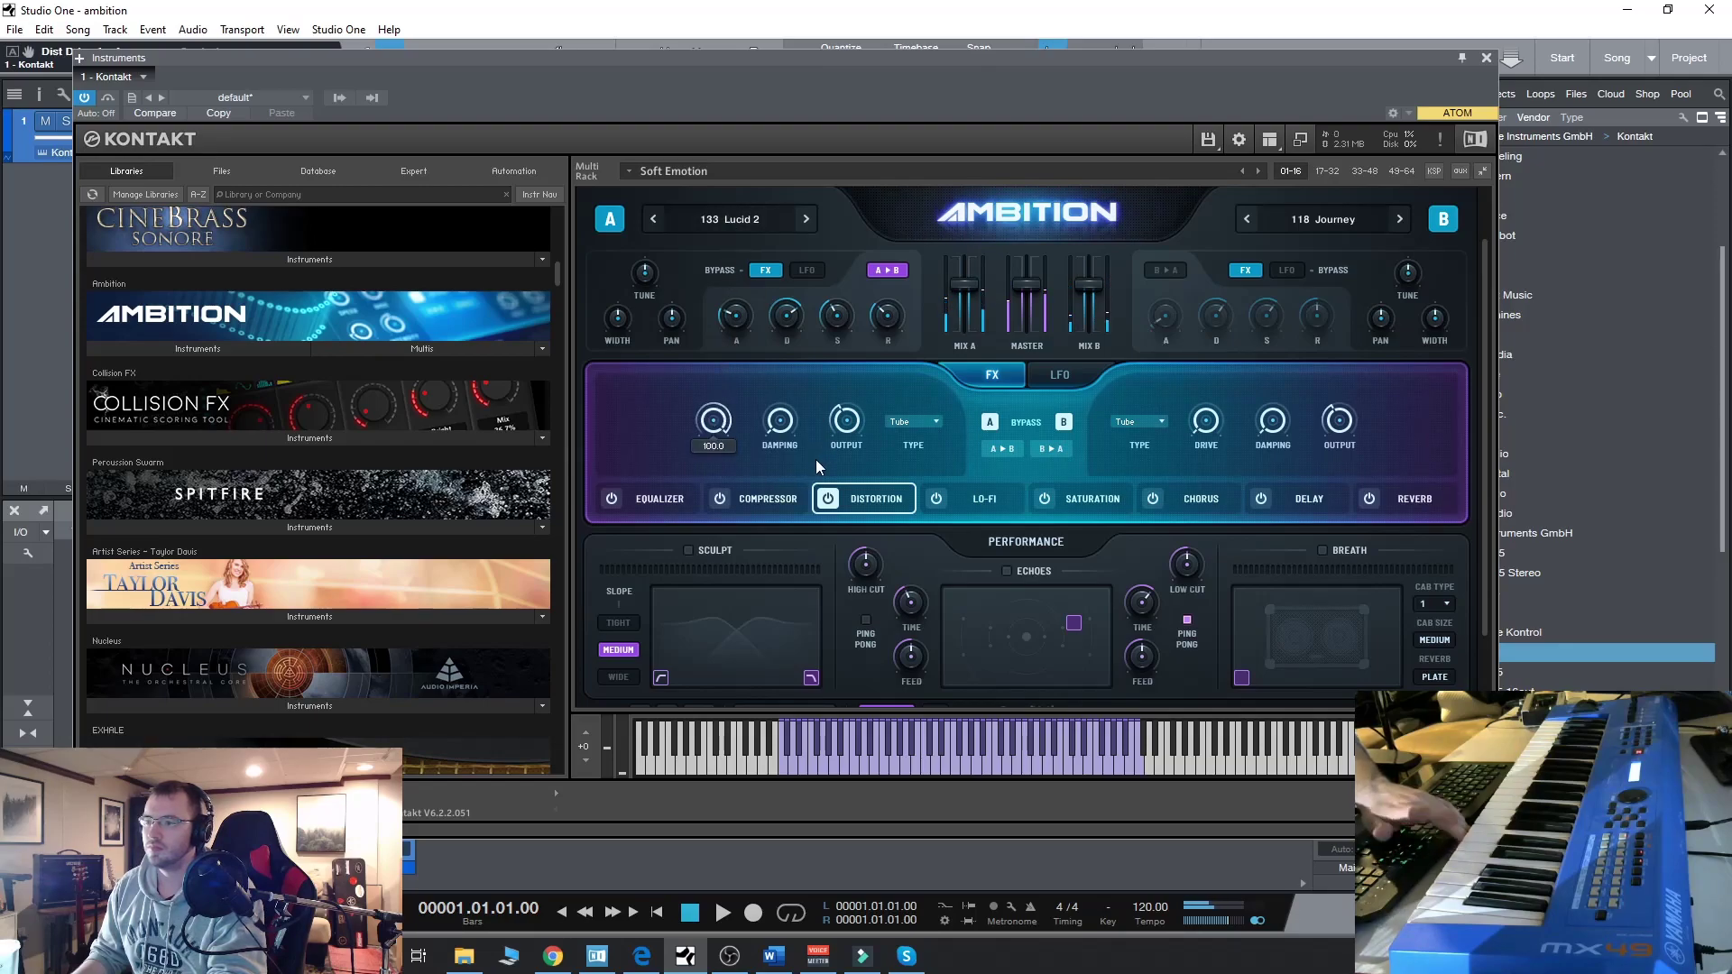
{"action": "left_click", "coordinate": [613, 501]}
{"action": "left_click_drag", "start_coordinate": [880, 424], "coordinate": [862, 373]}
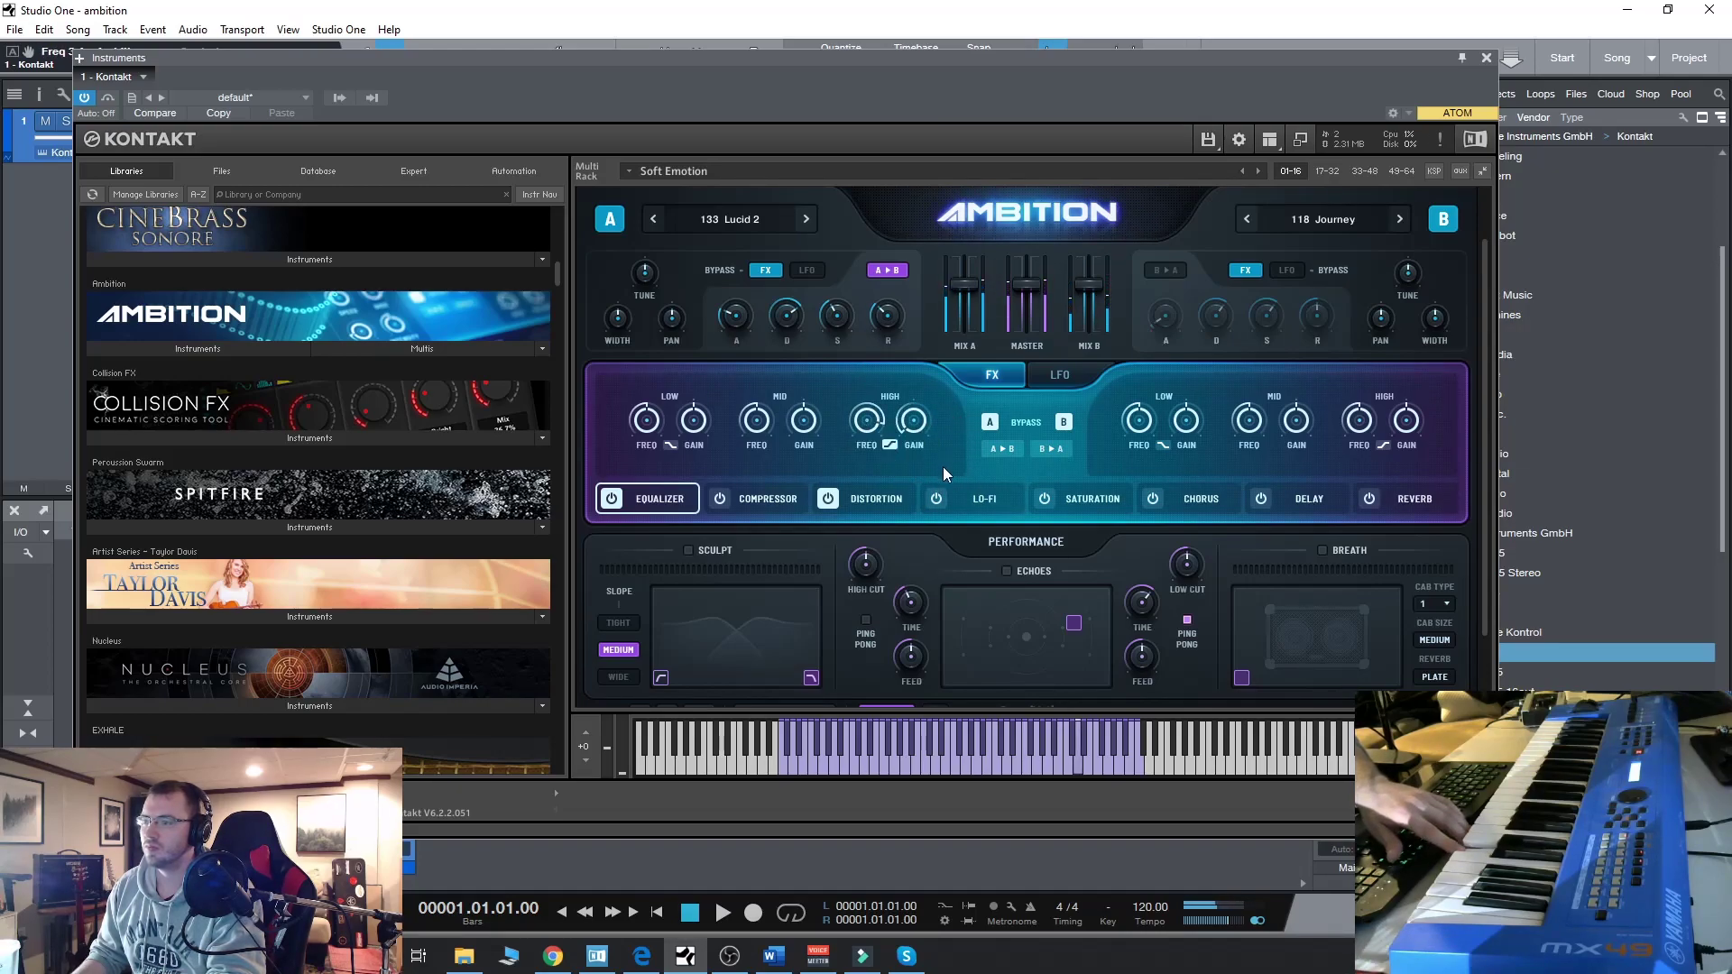
{"action": "left_click_drag", "start_coordinate": [1261, 661], "coordinate": [1331, 643]}
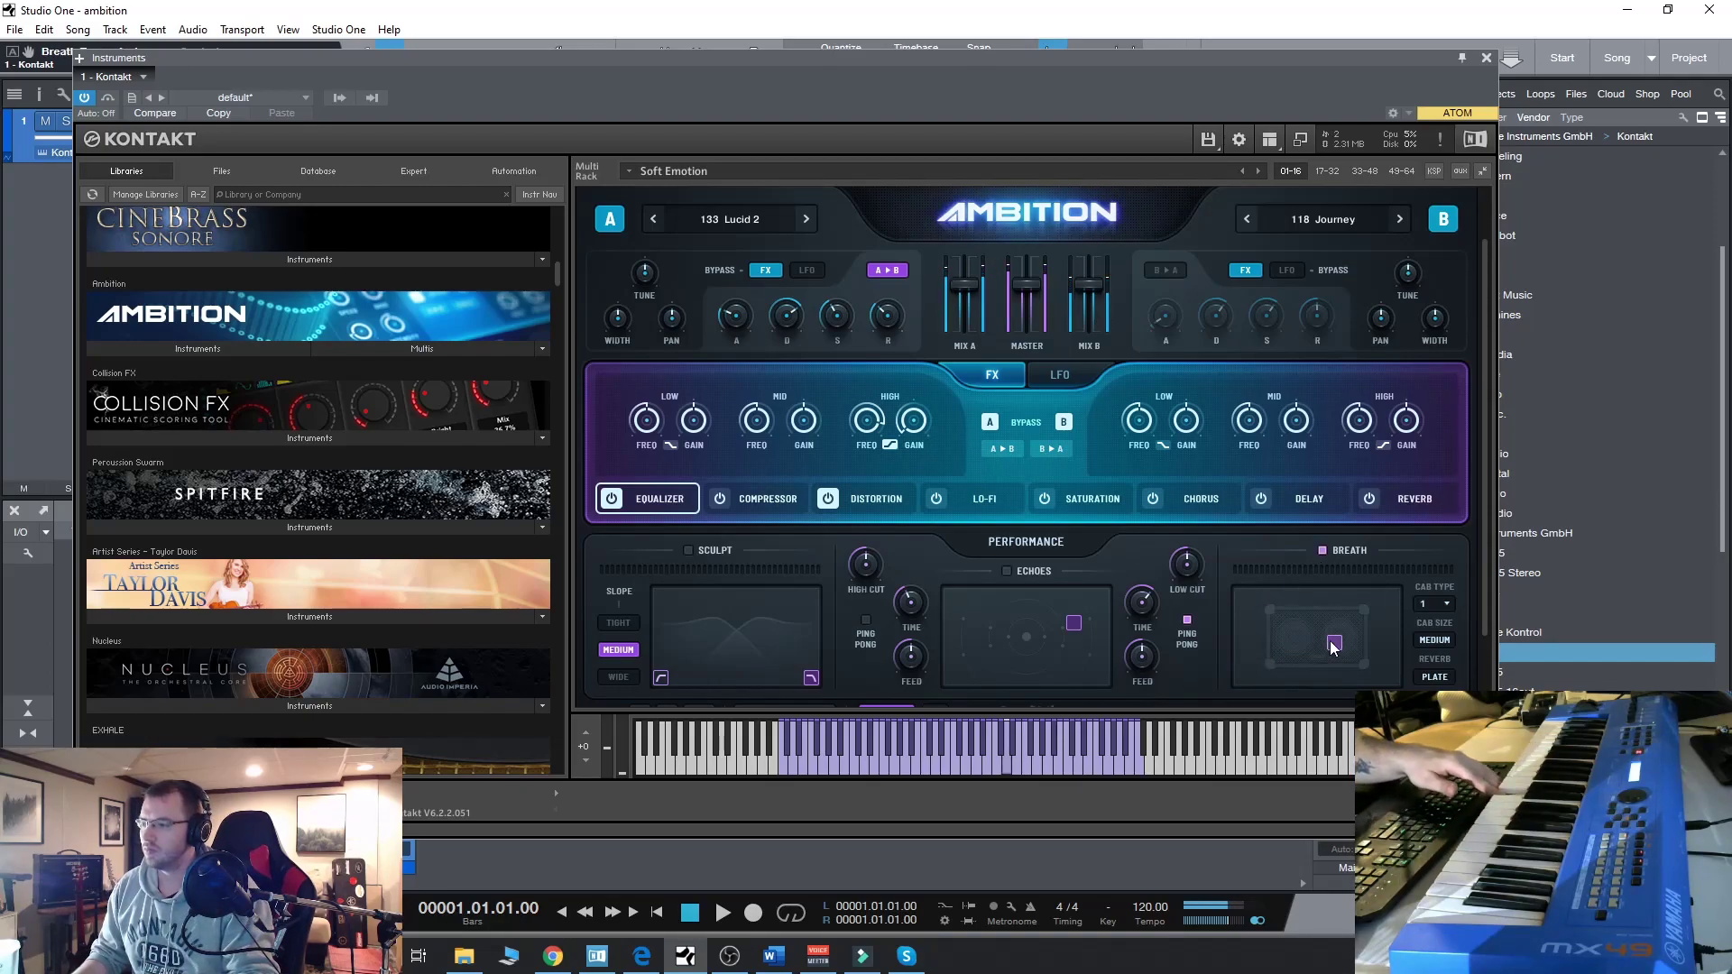
Step: Turn on Distortion with layer A's drive at about 75.6 and layer A's Compressor, and show the LFO settings
{"action": "left_click", "coordinate": [876, 501]}
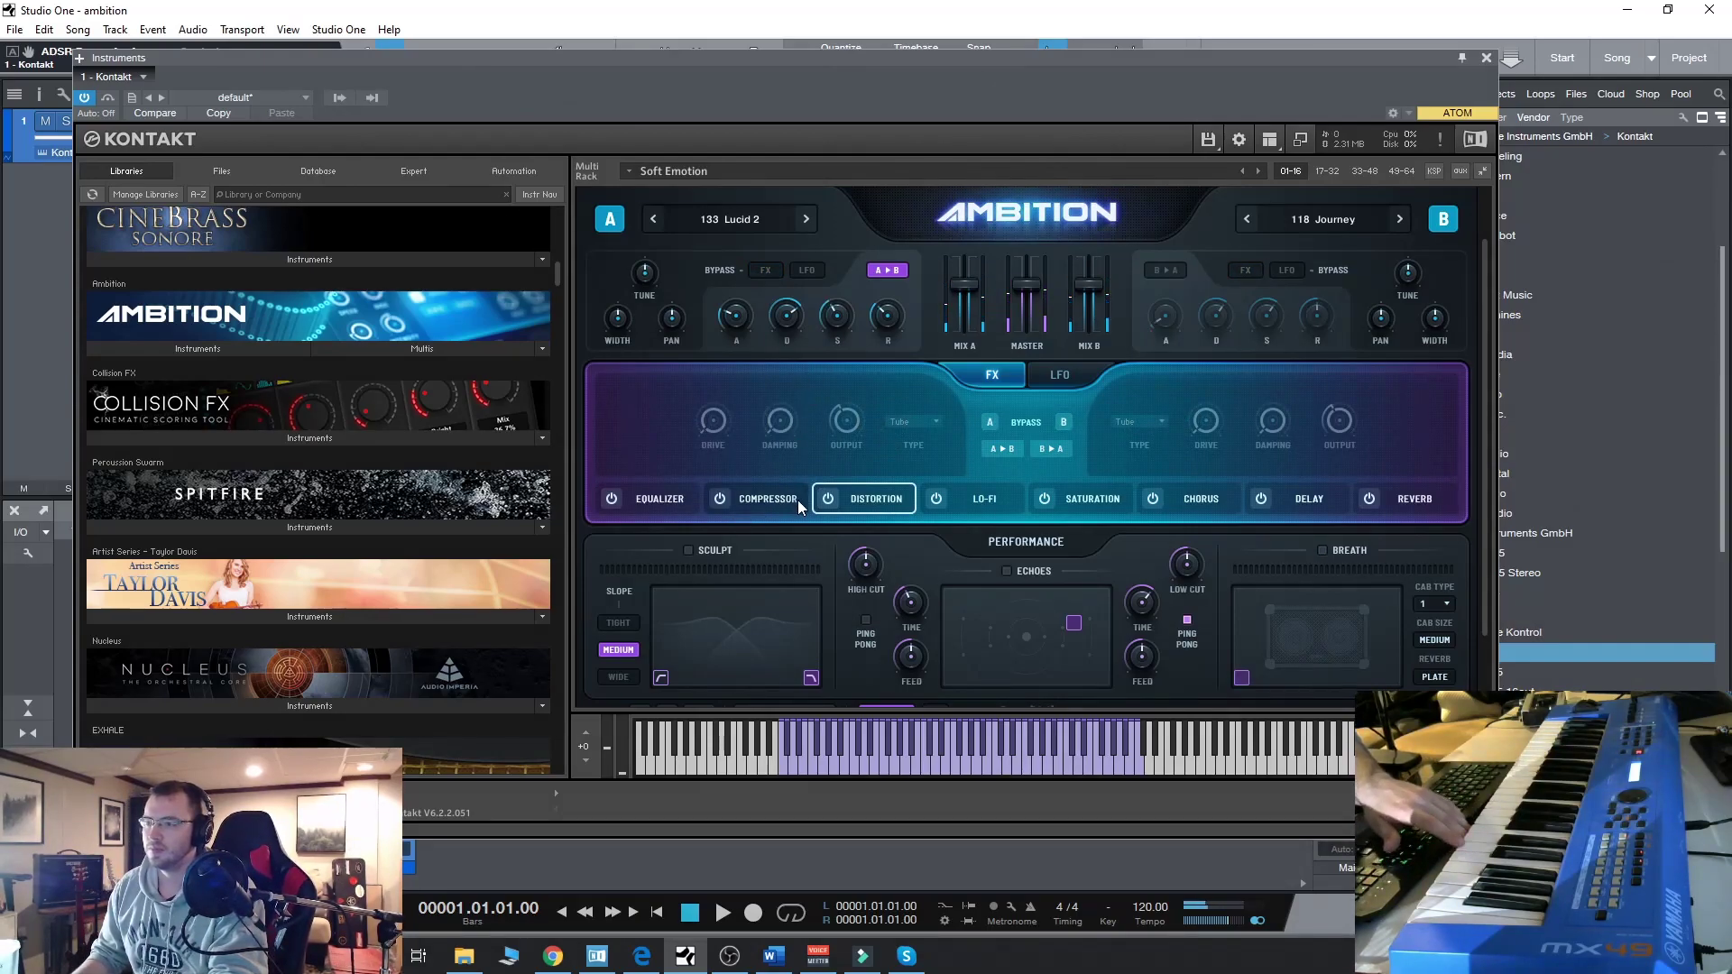
{"action": "left_click", "coordinate": [827, 498]}
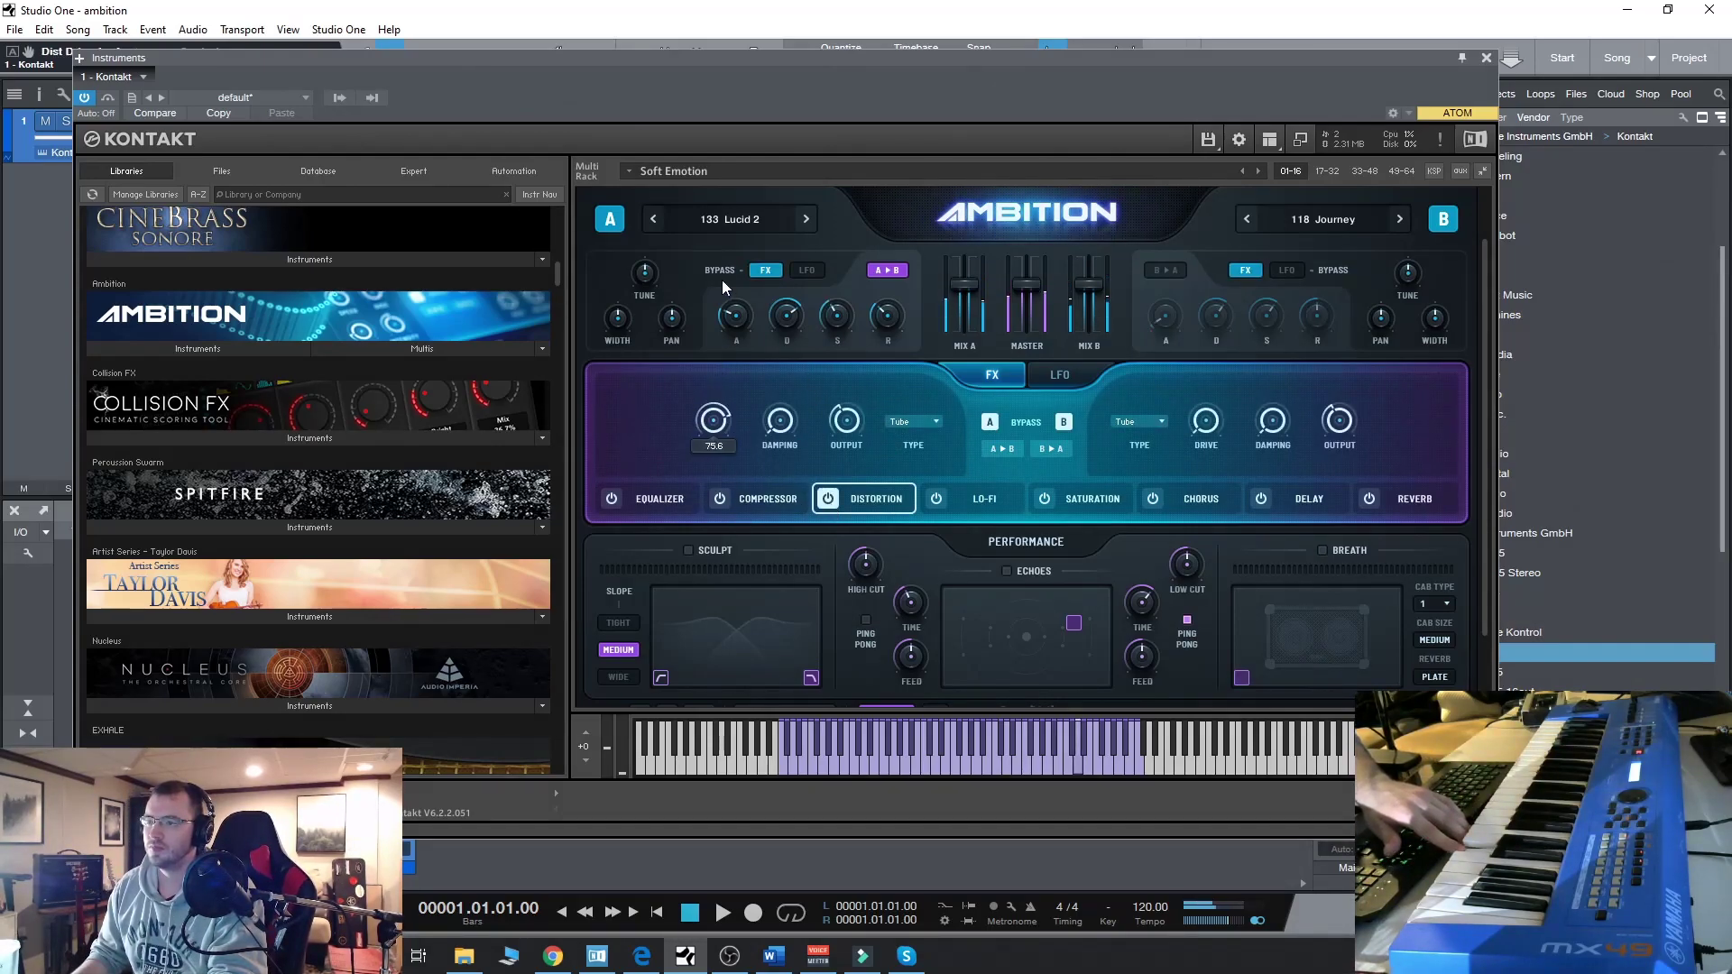
{"action": "left_click", "coordinate": [768, 499]}
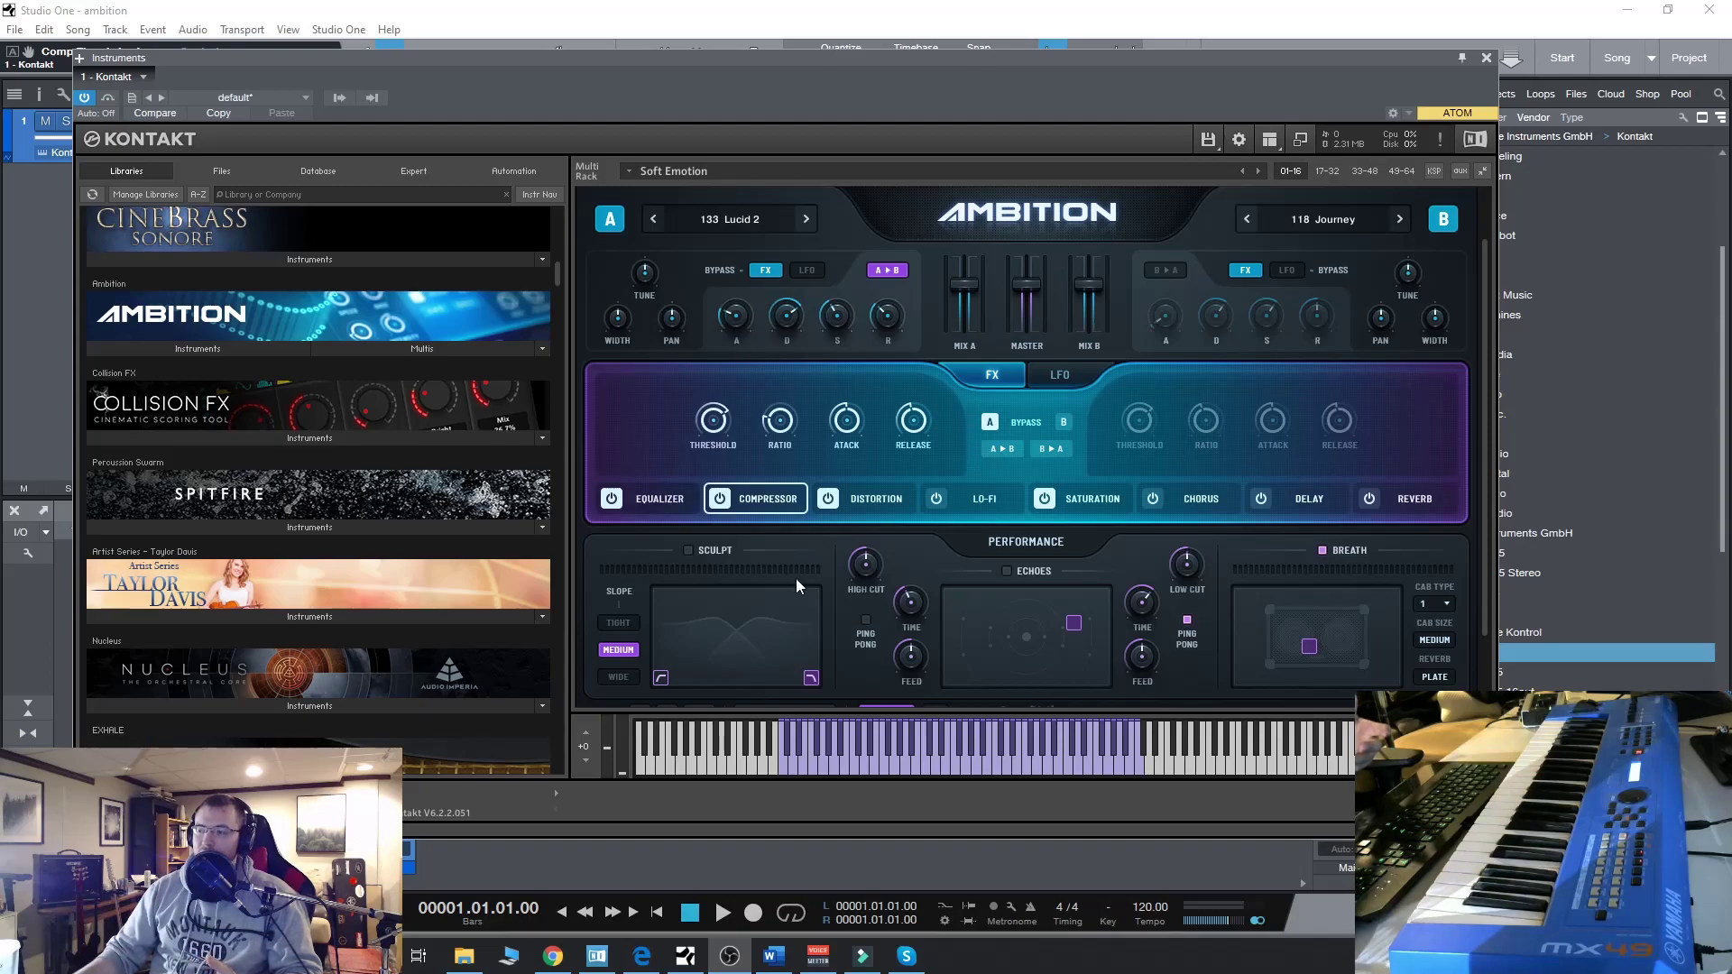
{"action": "left_click", "coordinate": [1077, 382]}
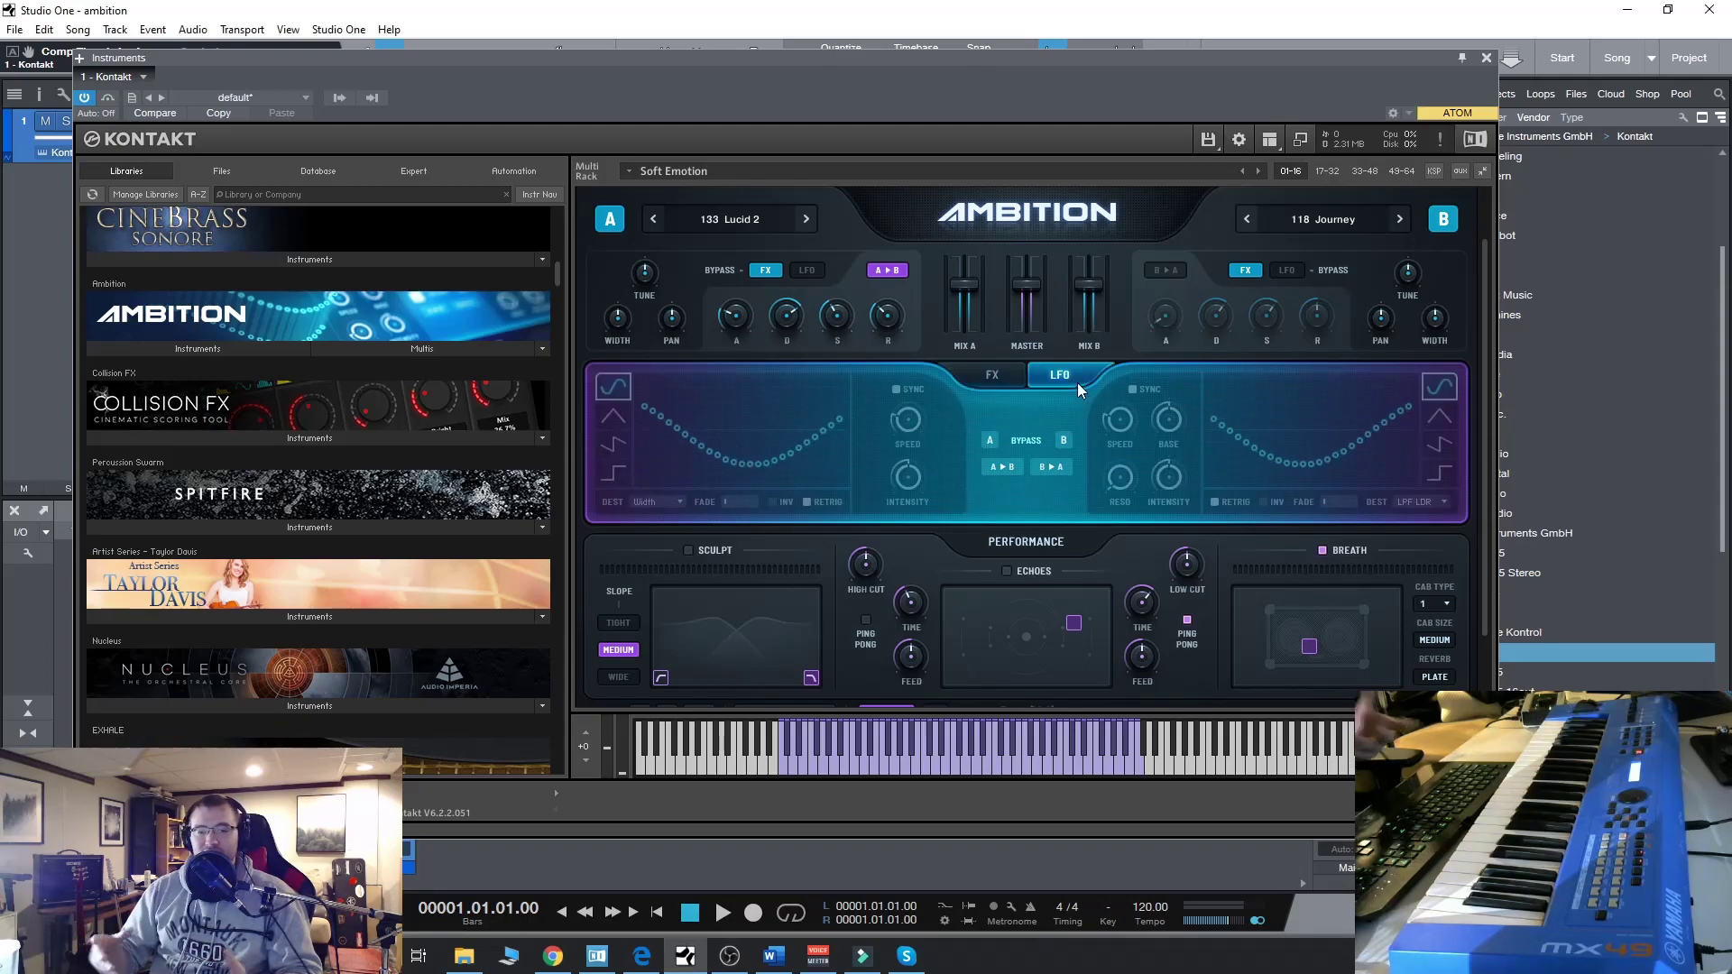